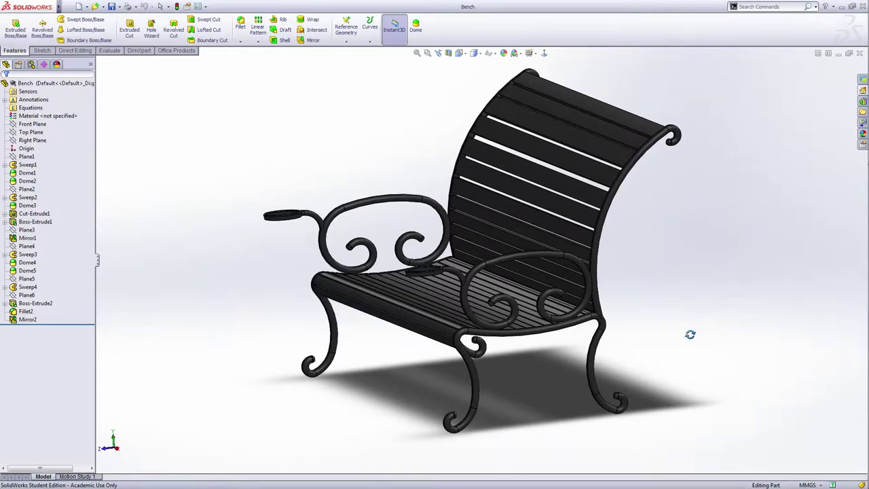
- Create a new part from the PART-MM-ANSI template and start a sketch on the Right Plane
key("ctrl+n")
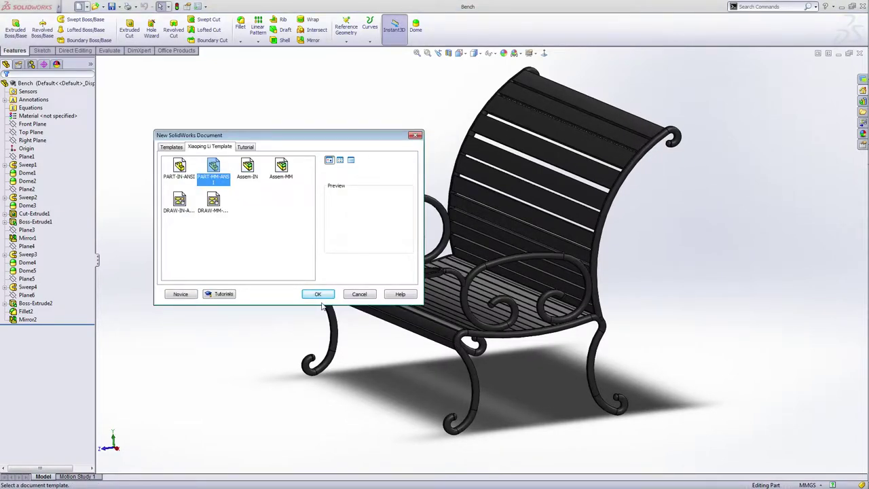
left_click(318, 294)
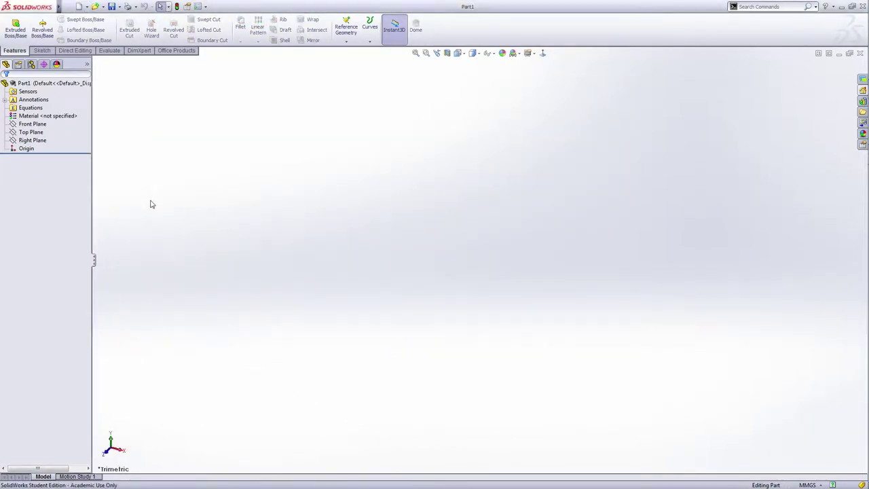
left_click(40, 140)
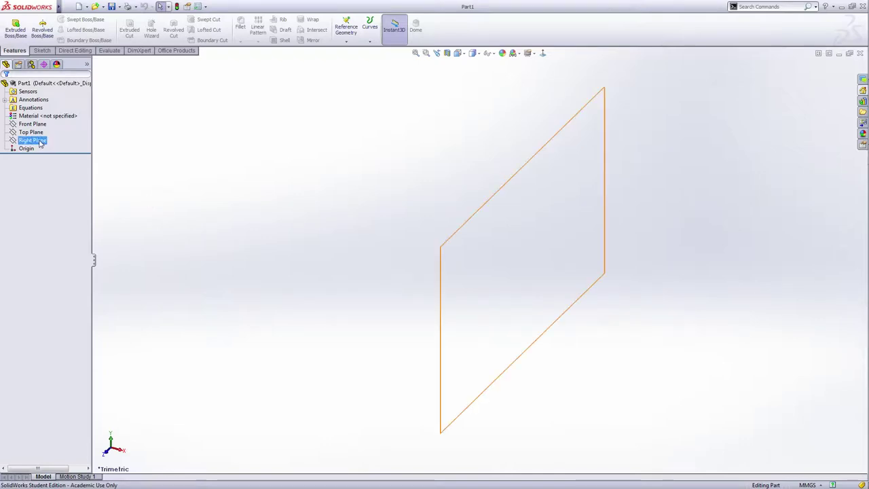
key("ctrl+8")
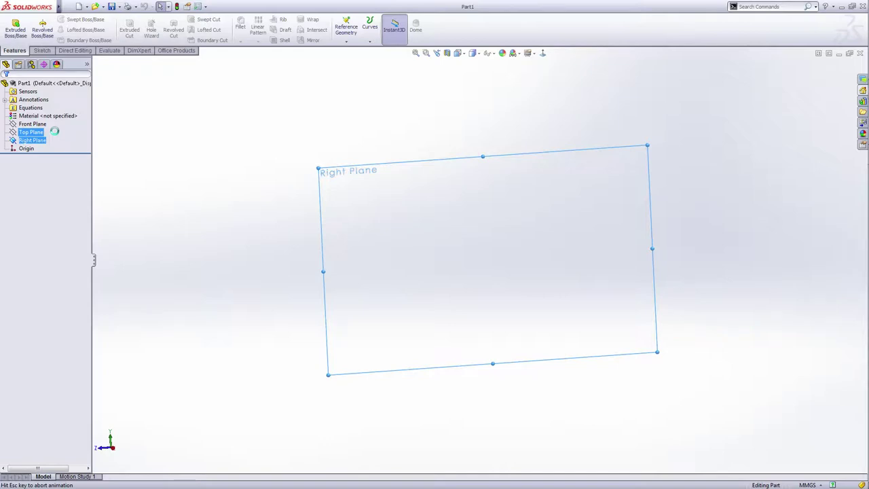
- Sketch a vertical centerline about 47 mm long straight down from the origin
key("s")
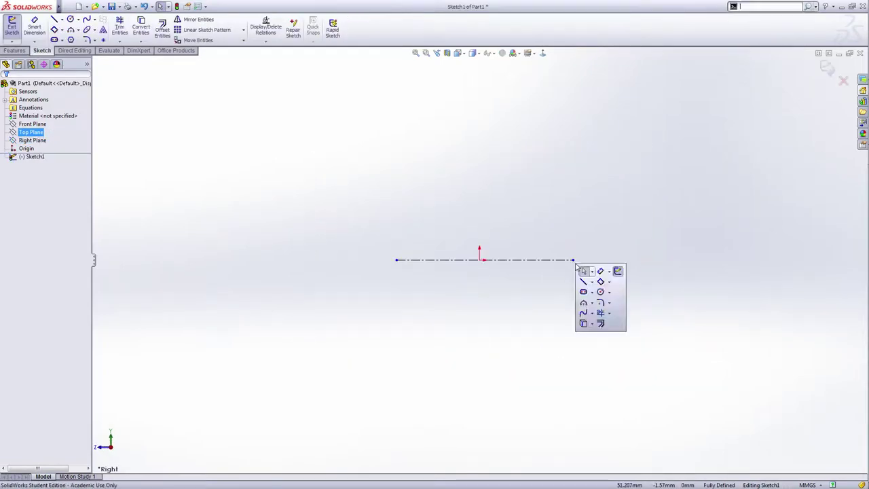
left_click(591, 282)
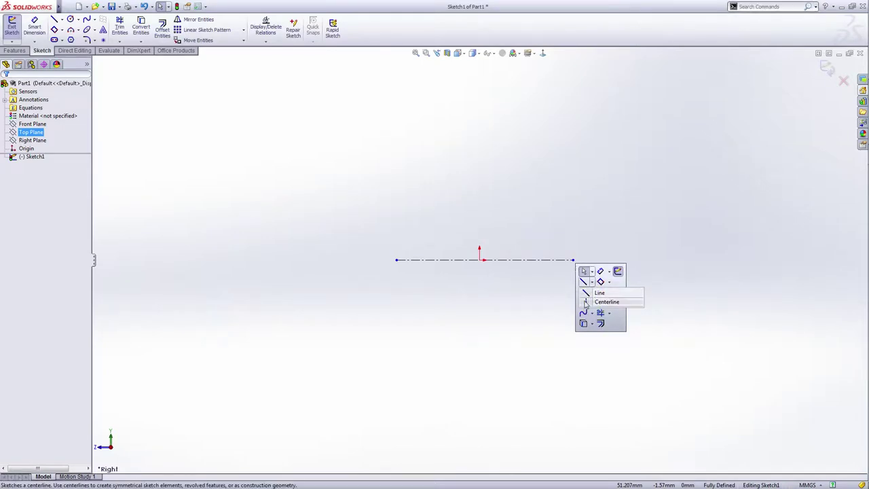
left_click(604, 301)
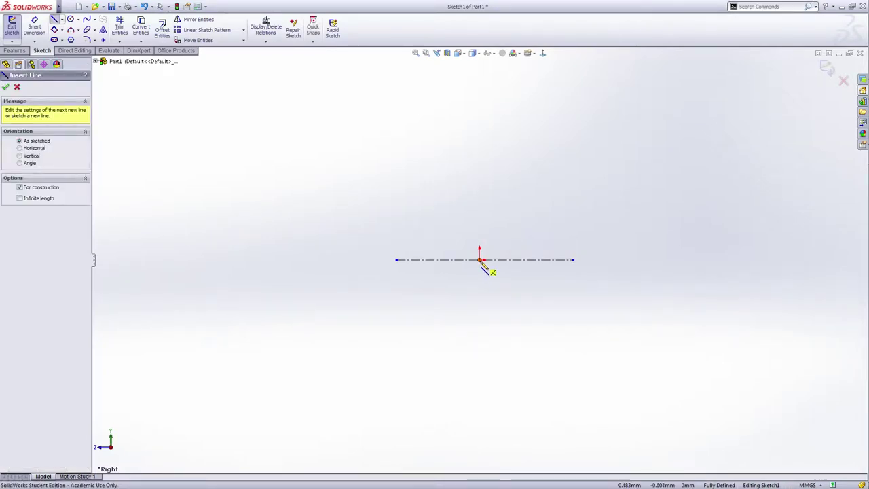
left_click(479, 260)
left_click(480, 351)
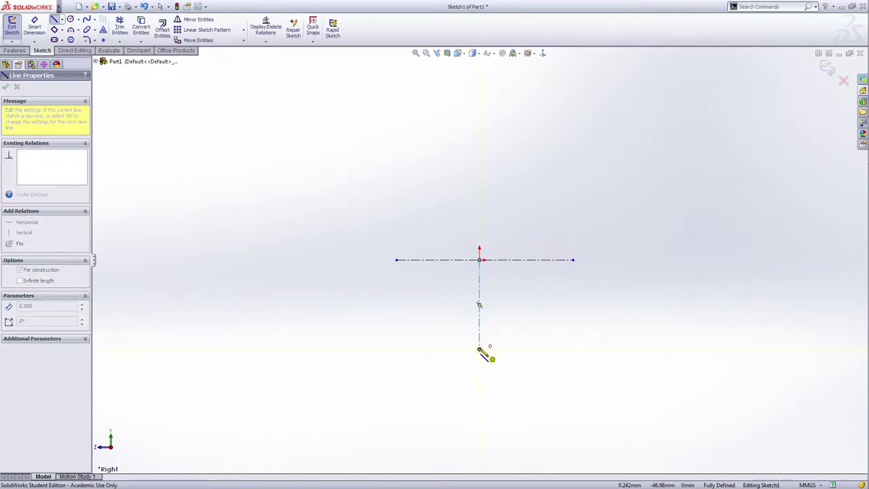
key("Escape")
- Sketch a horizontal centerline through the lower end of the vertical centerline as the ground reference
key("s")
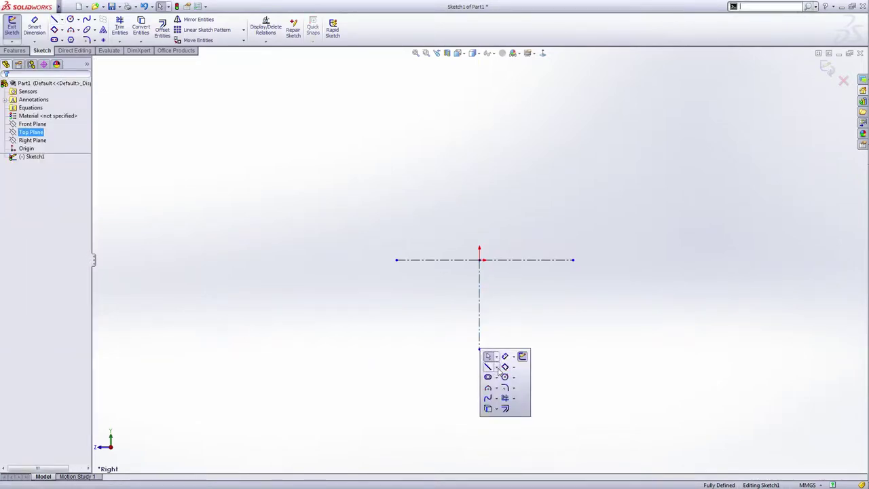
left_click(496, 367)
left_click(509, 386)
left_click_drag(479, 348, 405, 349)
left_click(567, 348)
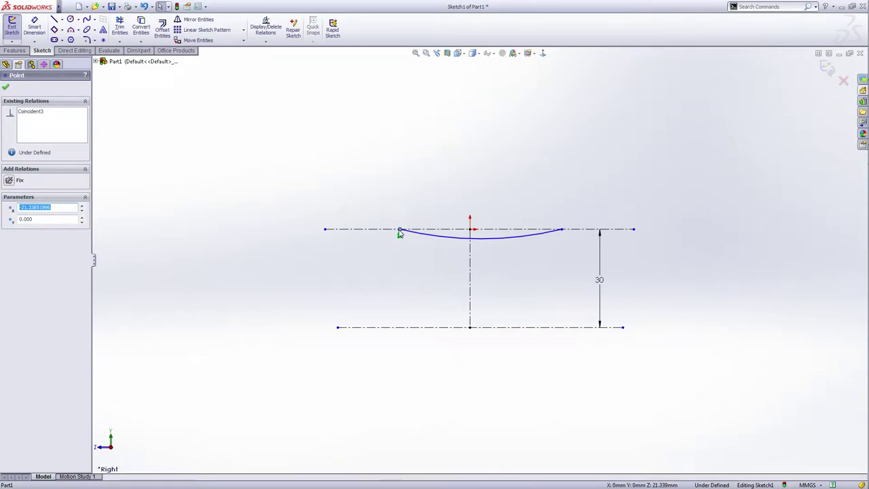
- Center the shallow seat arc on the vertical centerline and add a three-point arc of about 2.4 mm radius curling down from its left end
left_click(479, 267)
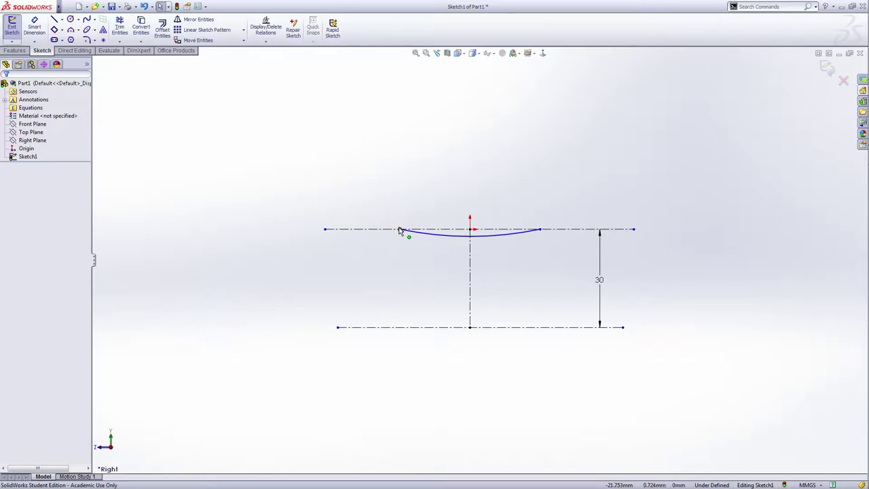
scroll(399, 231, "down", 3)
left_click(401, 229)
left_click(394, 243)
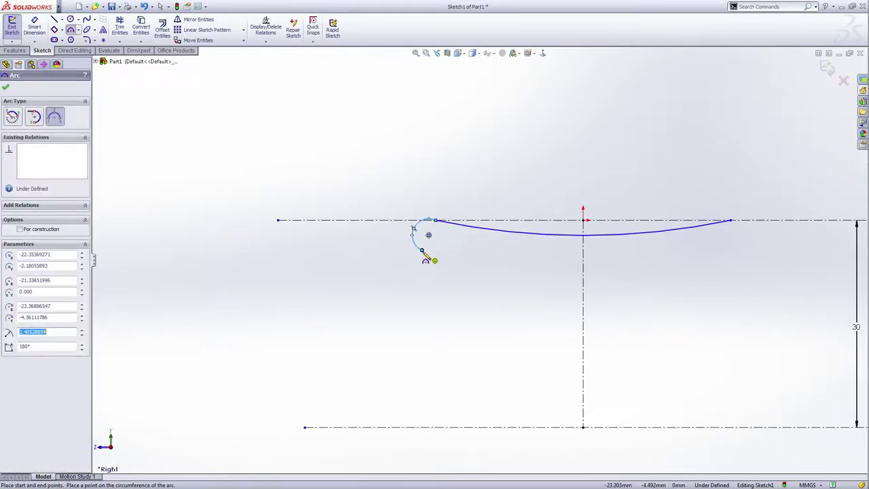
left_click(422, 251)
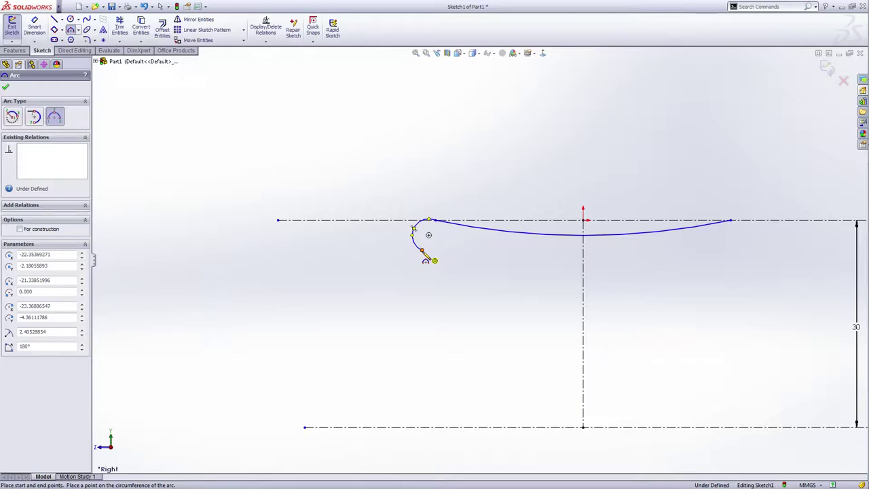
- Sketch the leg arc of about 26 mm radius down to the lower centerline, followed by a foot arc of about 4.8 mm radius
left_click_drag(423, 250, 428, 427)
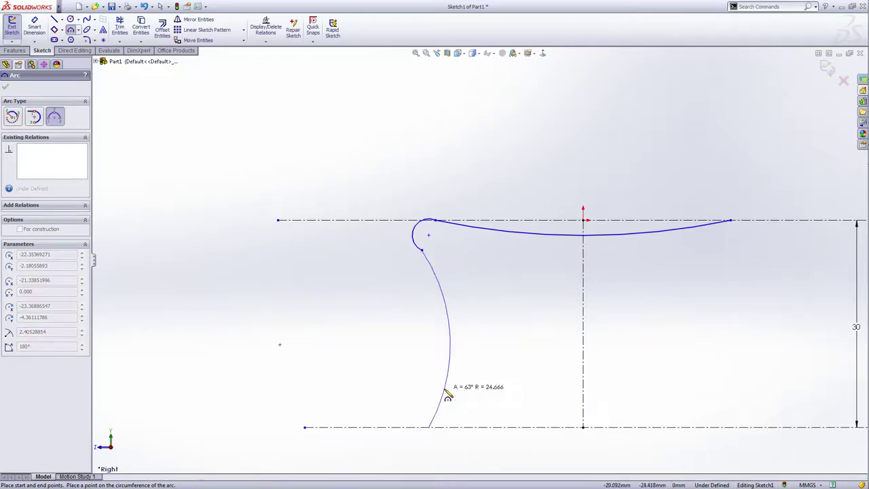
left_click(446, 397)
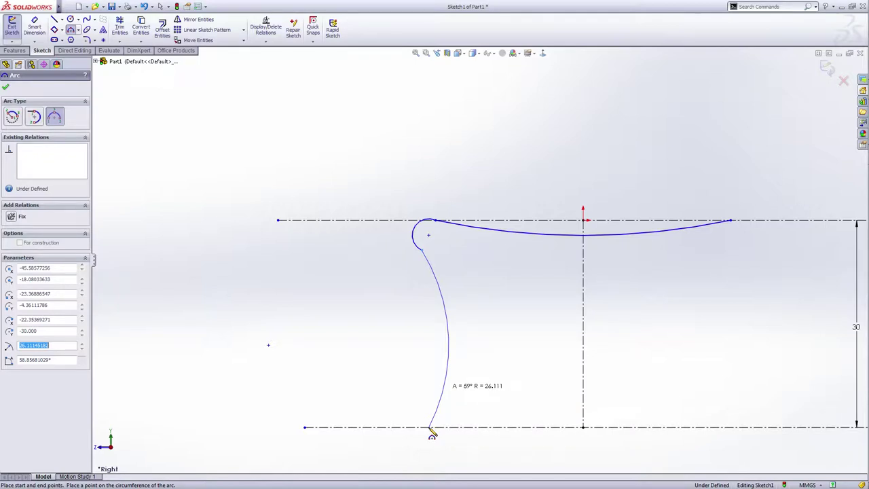
left_click_drag(429, 427, 384, 418)
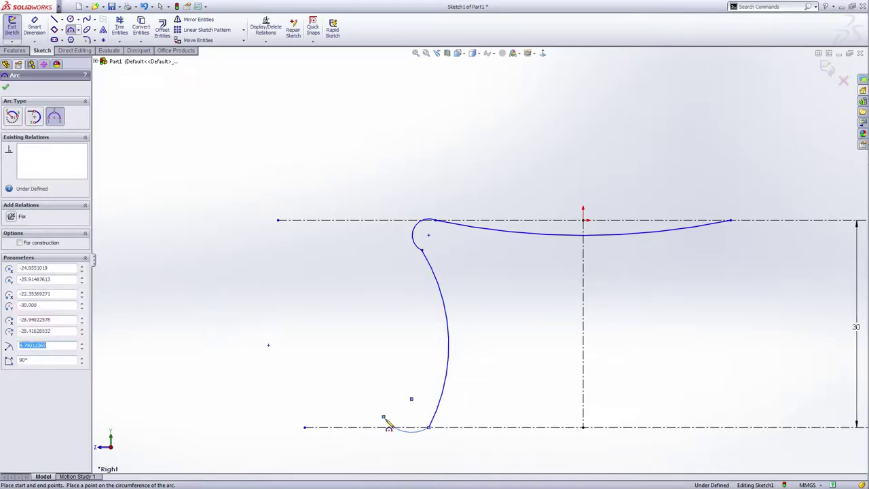
key("Escape")
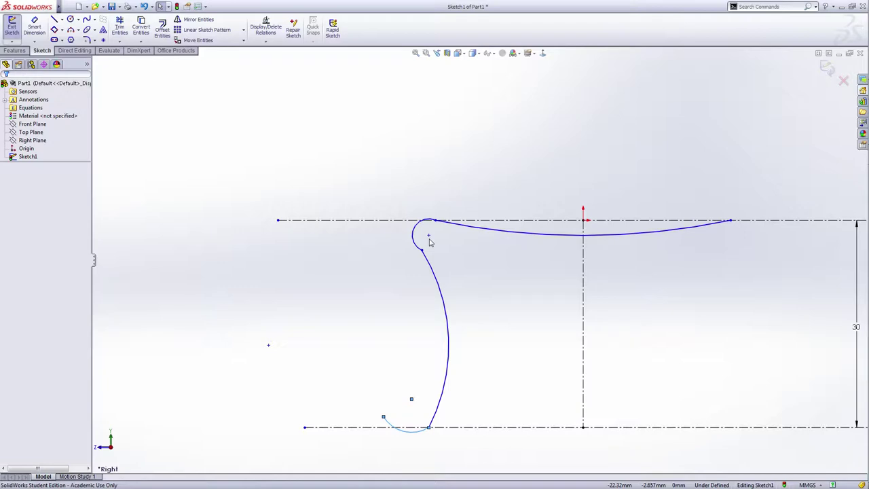
- Reposition the junction of the leg and foot arcs along the lower centerline
scroll(428, 414, "up", 2)
left_click(425, 414)
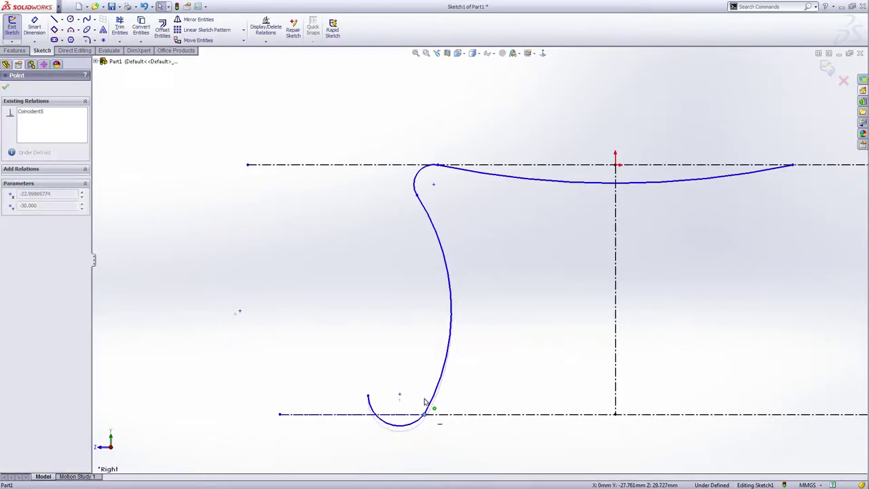
left_click_drag(426, 402, 436, 422)
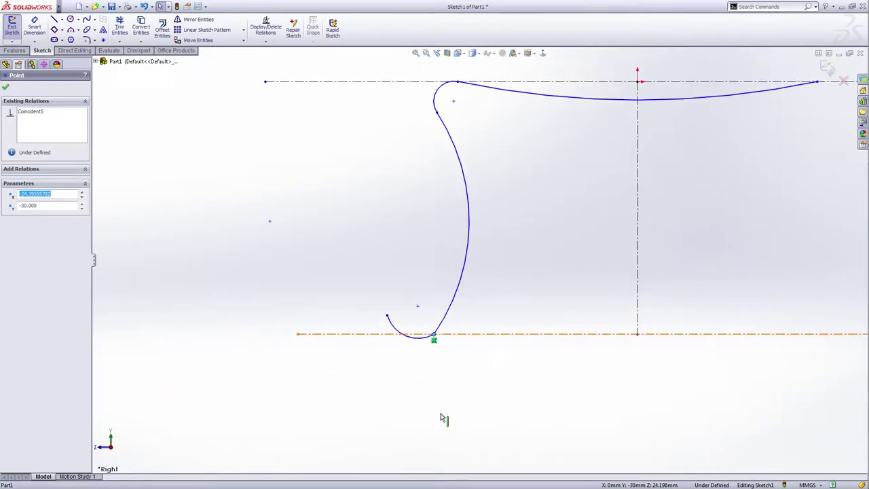
key("Escape")
key("z")
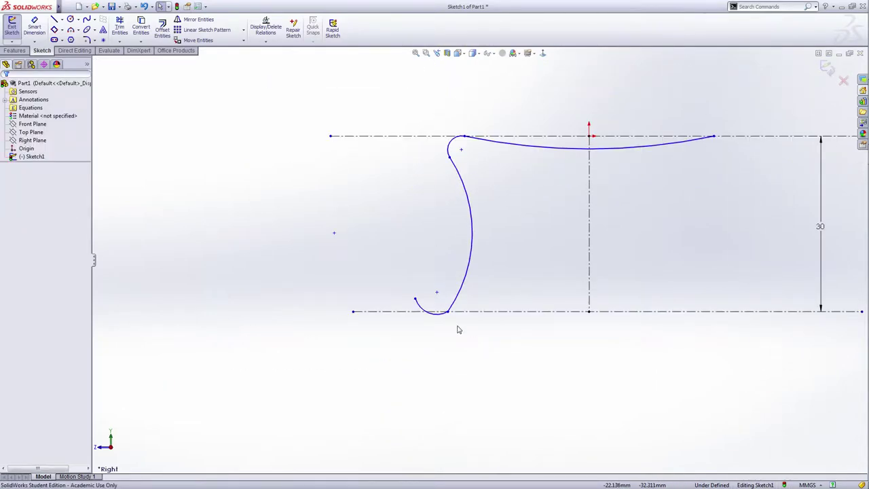
mouse_move(448, 311)
left_mouse_down()
mouse_move(446, 295)
mouse_move(437, 298)
left_mouse_up()
left_click(450, 331)
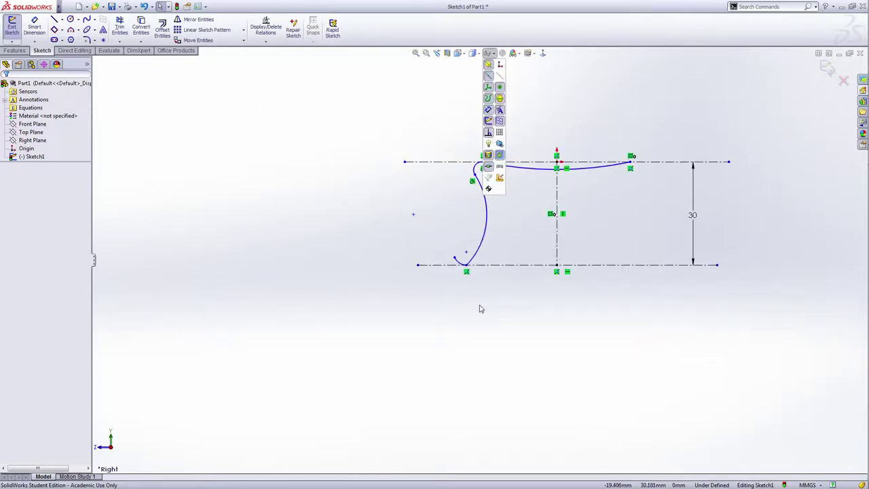
- Remove the coincident relation between the leg's lower end and the lower centerline, and hide the sketch relations
left_click(490, 53)
left_click(490, 53)
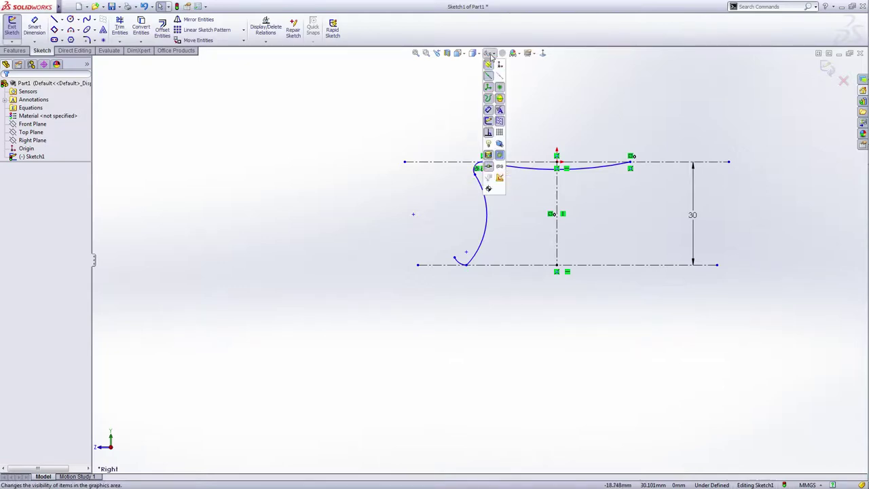
left_click(490, 134)
- Move the junction of the leg and foot arcs off the lower centerline and reshape the foot arc
scroll(471, 254, "down", 3)
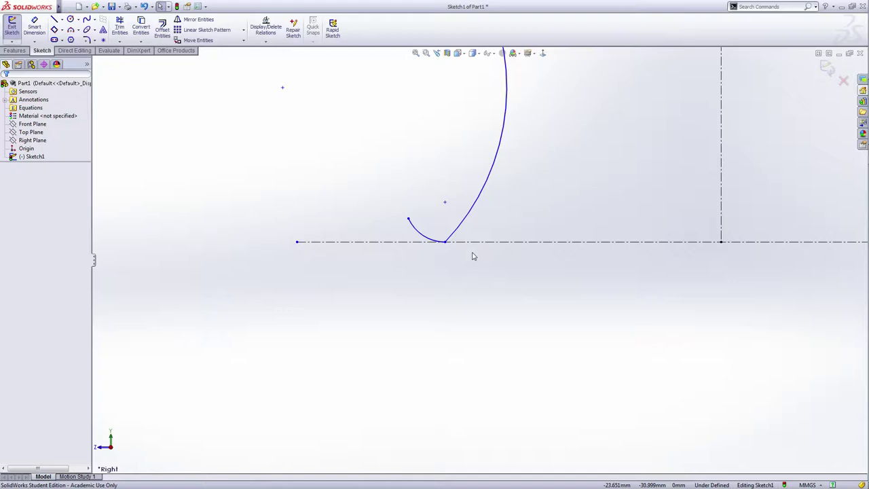
scroll(473, 256, "up", 2)
left_click(460, 241)
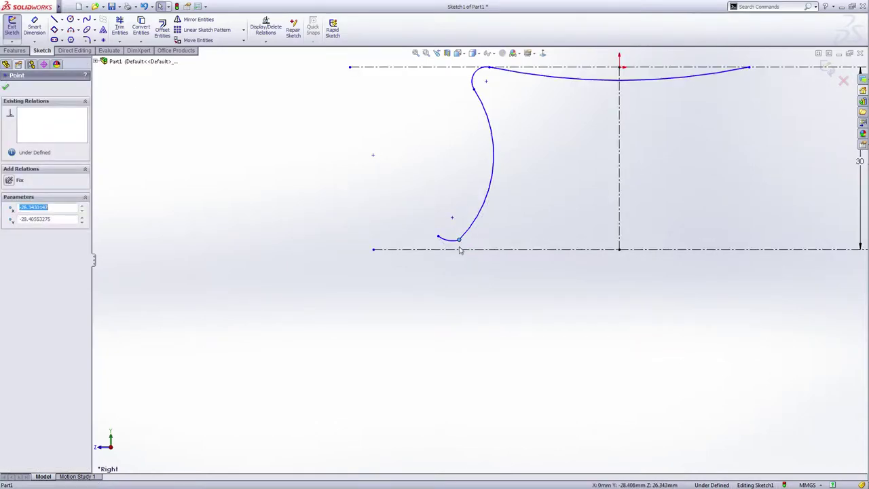
left_click(452, 241)
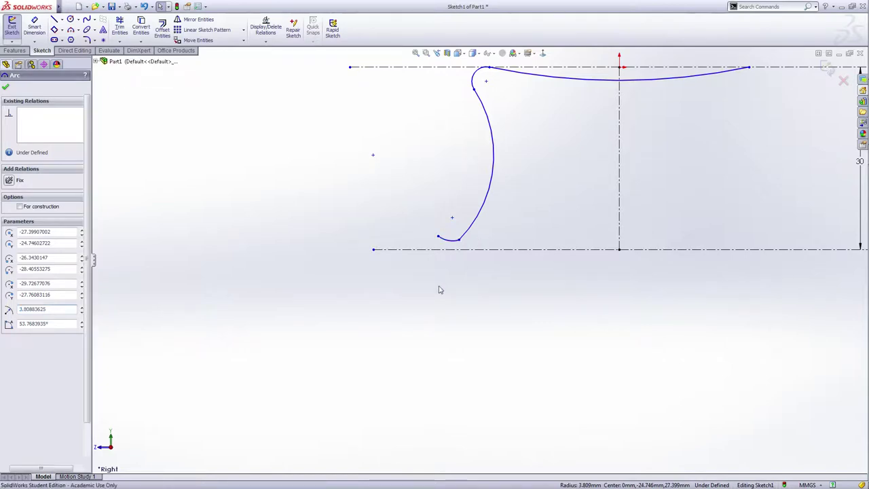
left_click(468, 231)
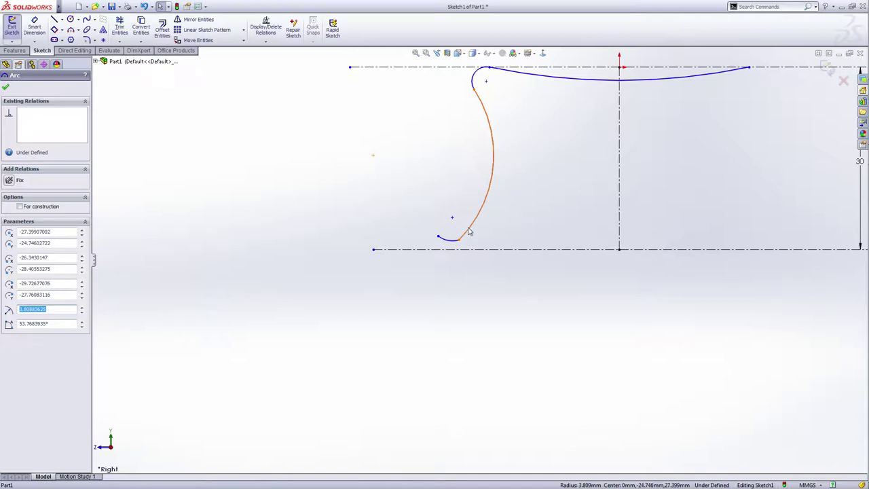
left_click(557, 217)
key("z")
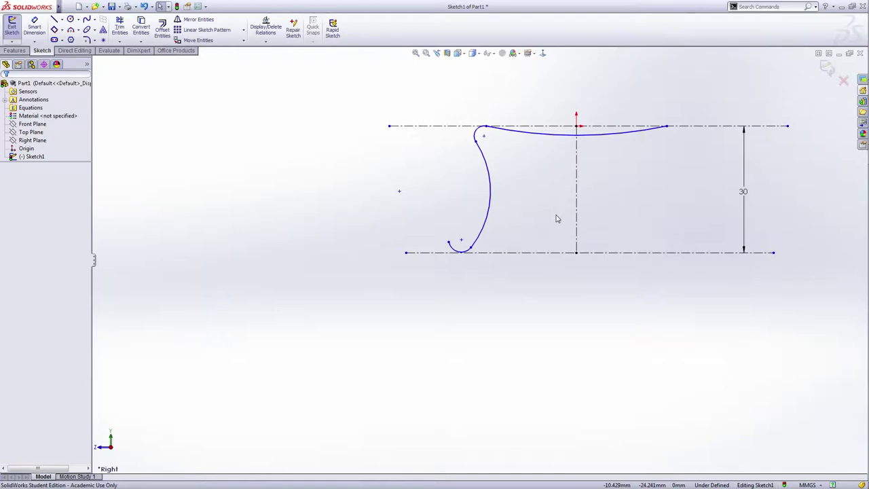
- Adjust the foot arc's free end and size to form an upward curl at the lower centerline
scroll(500, 241, "down", 1)
left_click(461, 239)
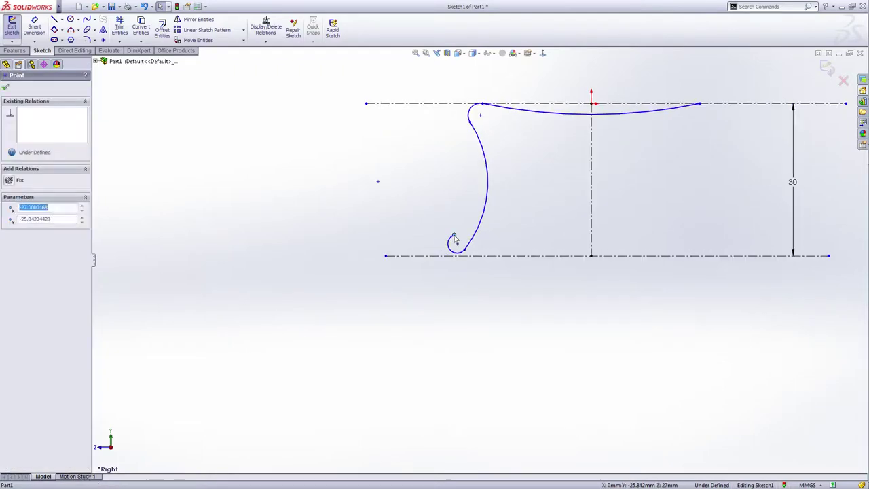
left_click(521, 324)
scroll(460, 266, "down", 3)
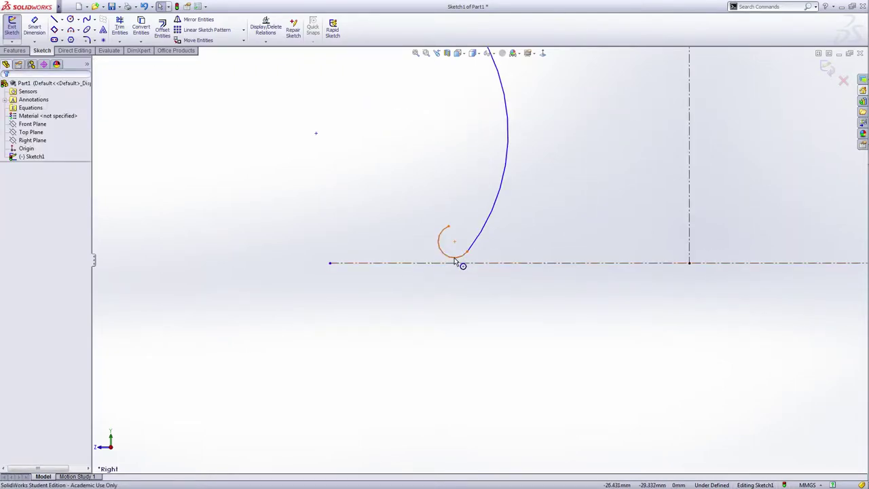
left_click(457, 265)
left_click_drag(454, 266, 461, 271)
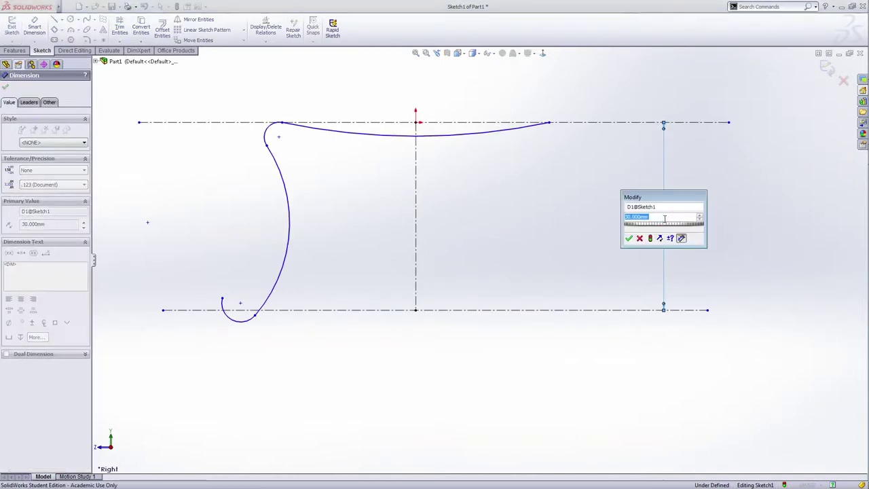
- Set the vertical distance between the two horizontal centerlines to 35 mm
type("35")
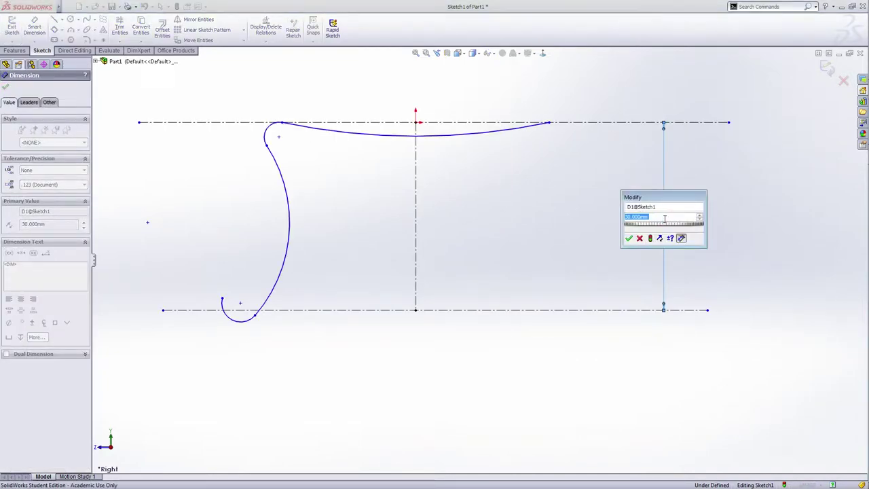
key("Return")
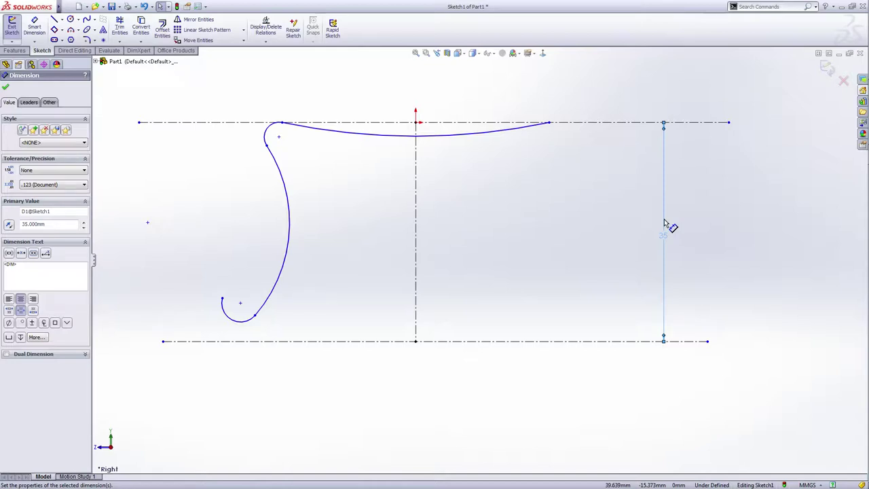
left_click(665, 224)
- Move the junction of the leg and foot arcs to about X -22.3, Y -34.3, just above the lower centerline
left_click_drag(254, 315, 256, 339)
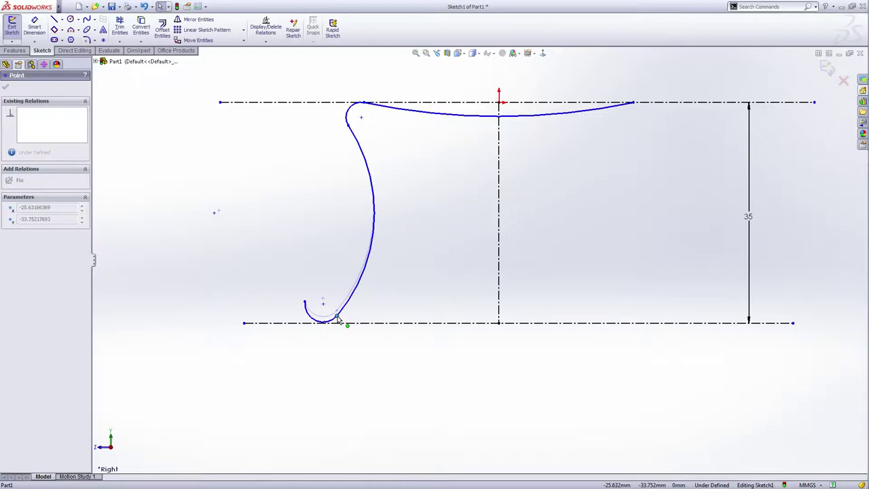
left_click_drag(337, 319, 338, 320)
left_click(400, 264)
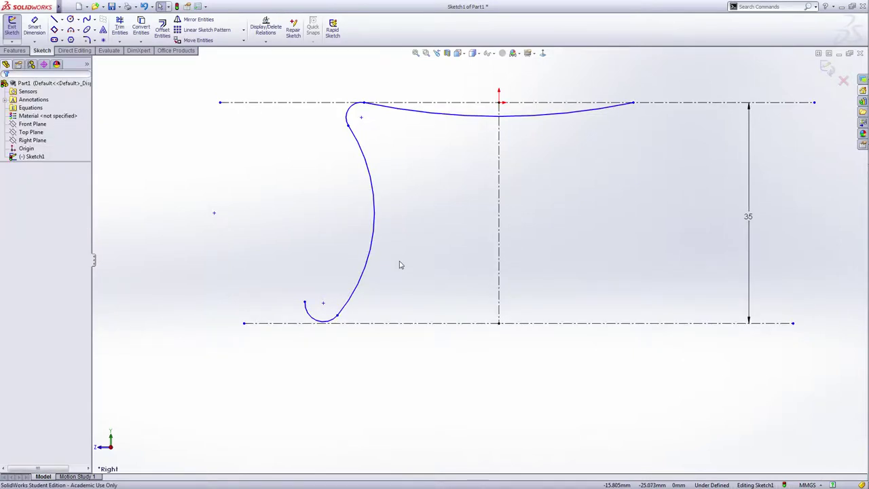
left_click_drag(338, 315, 357, 319)
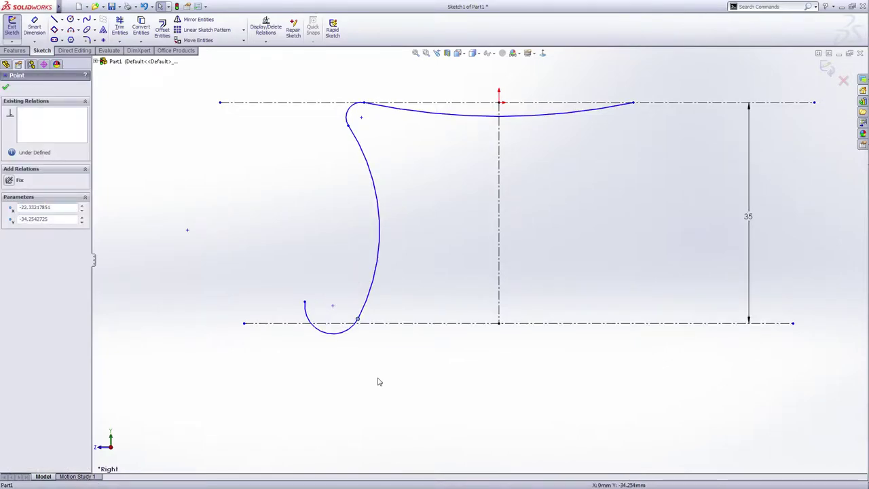
- Make the foot arc tangent to the lower centerline and move its free end to about X -26.3, Y -31.3
left_click(378, 382)
scroll(385, 338, "up", 2)
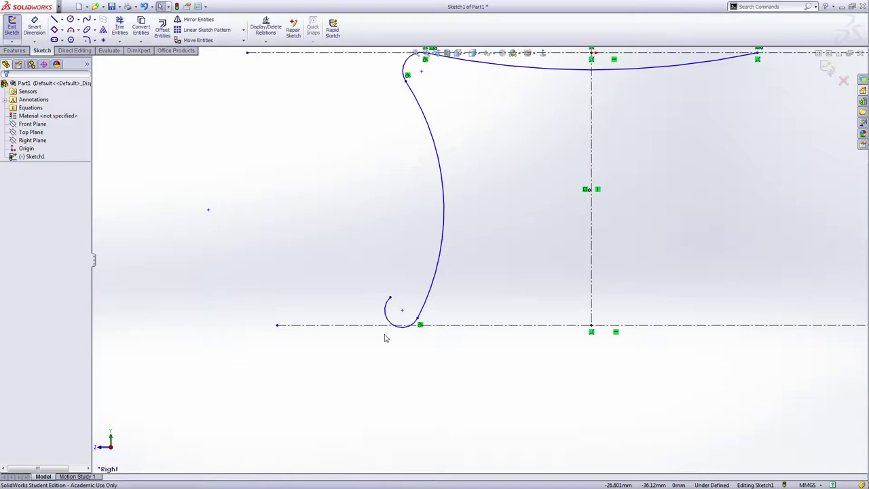
scroll(499, 270, "down", 2)
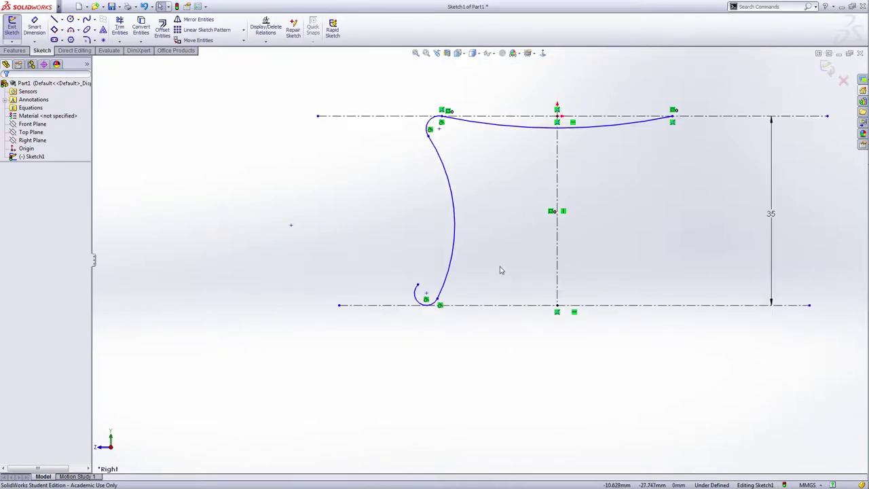
scroll(414, 279, "up", 2)
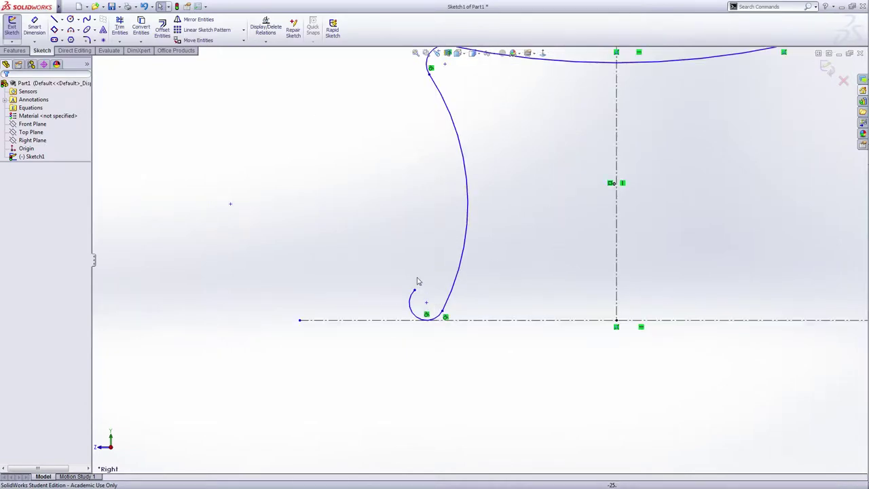
scroll(415, 289, "up", 2)
left_click(410, 290)
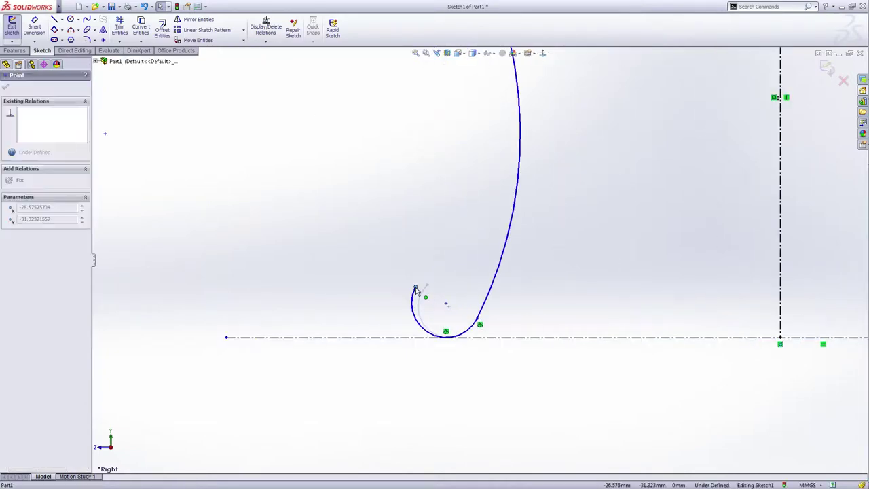
left_click(498, 357)
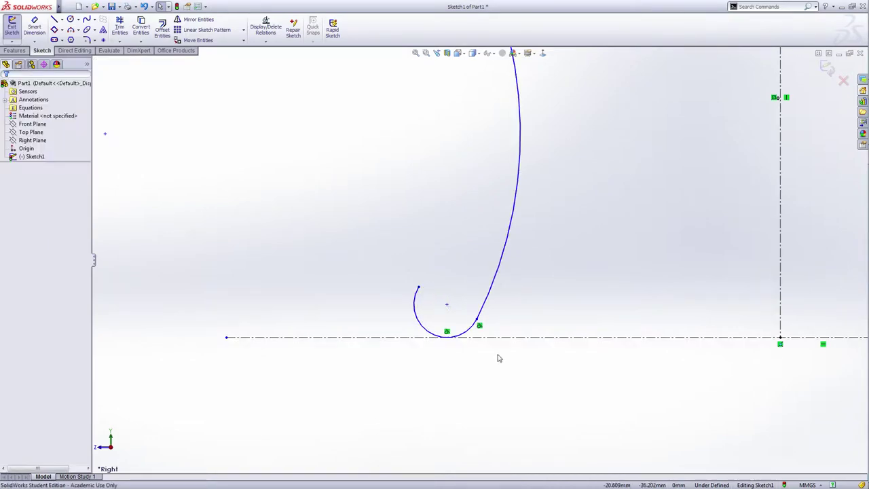
- Draw a straight line about 1.7 mm long from the foot arc's free end, tangent to the arc
right_click(496, 356)
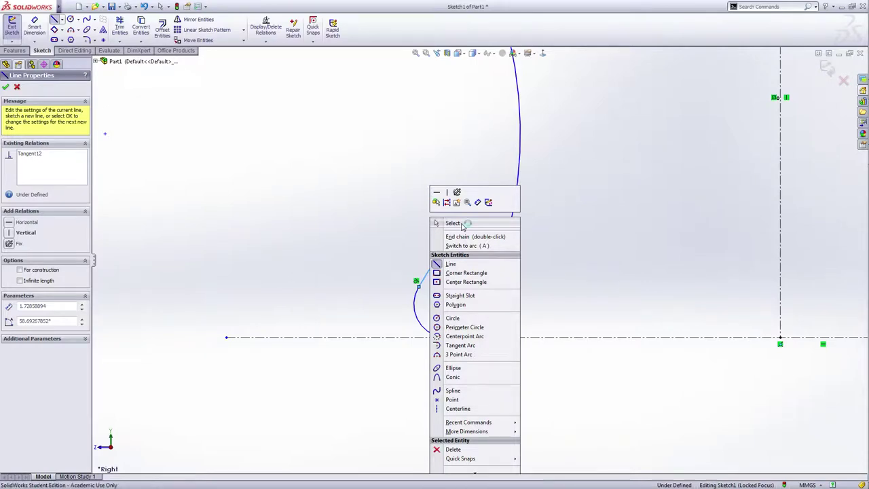
left_click(461, 224)
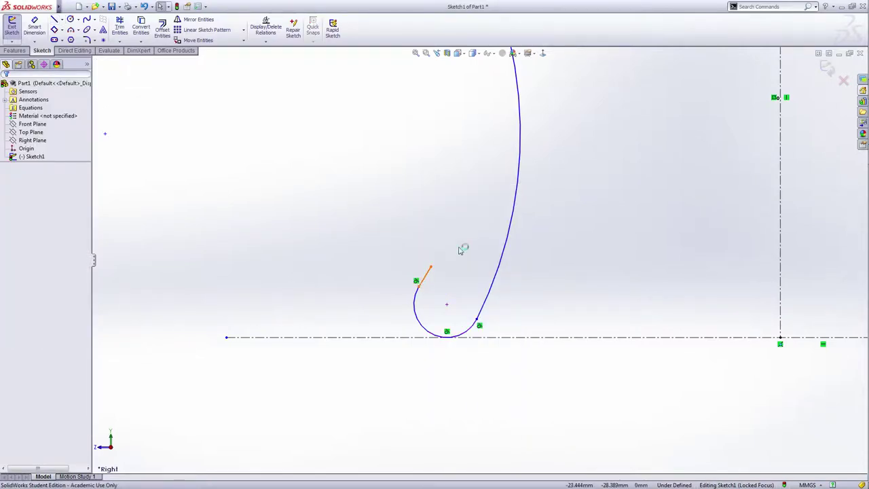
left_click(391, 182)
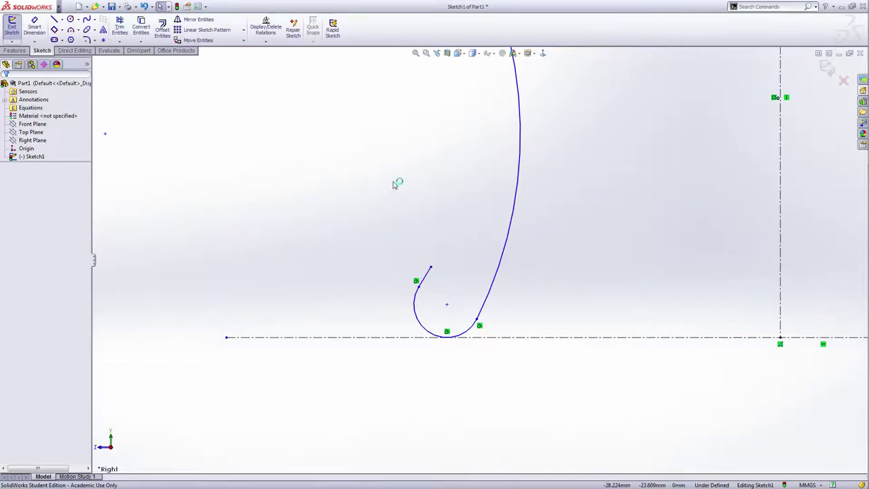
- Dimension the short line at the foot arc's free end to a length of 0.2 mm
key("d")
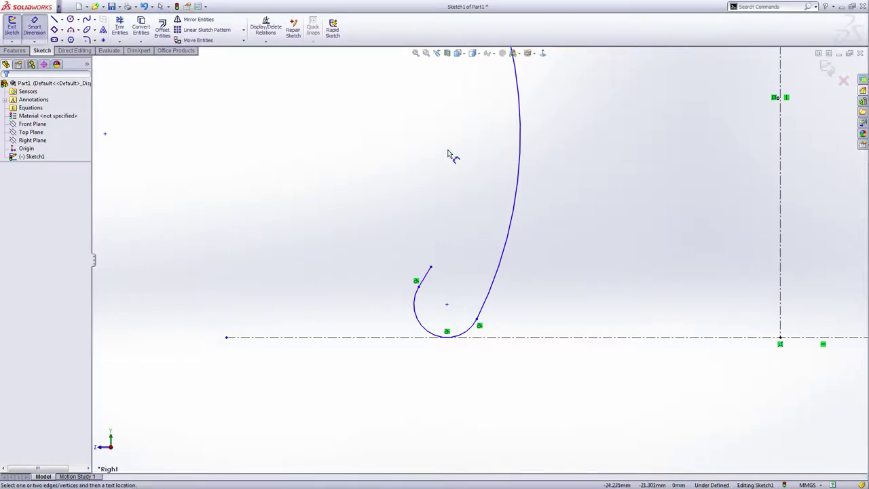
left_click(432, 266)
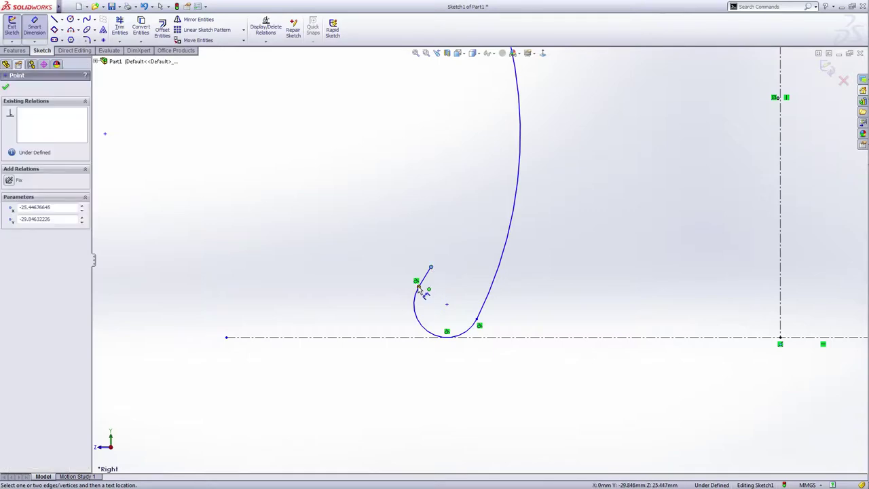
left_click(418, 286)
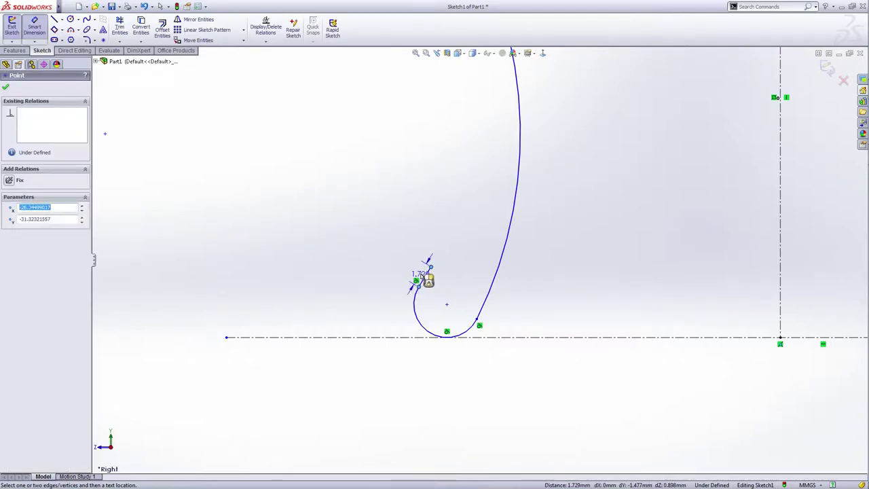
left_click(423, 276)
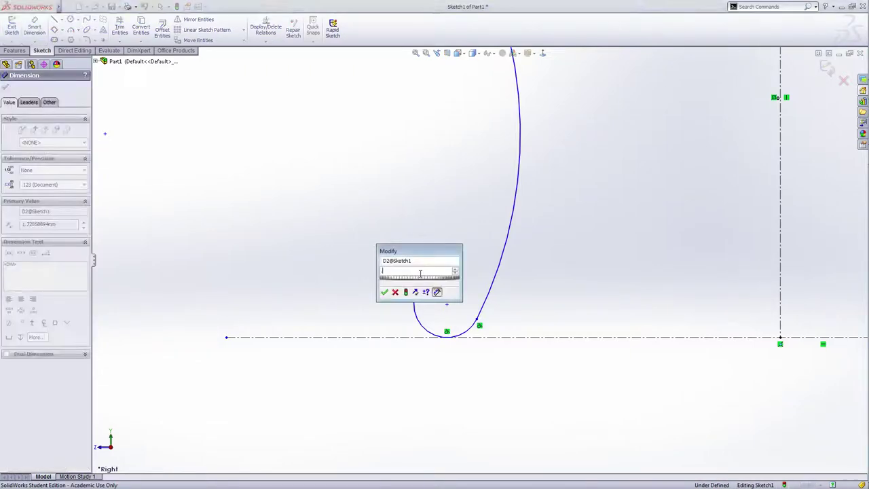
type("35")
key("Return")
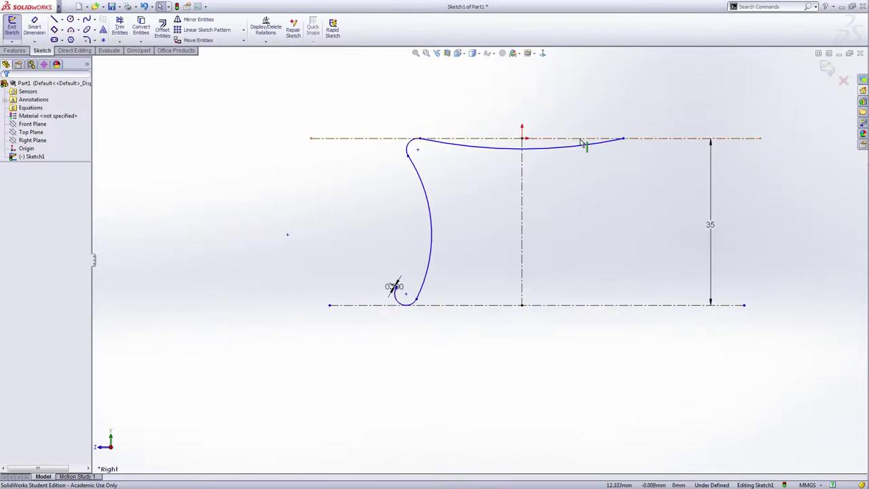
- Mirror the corner, leg and foot arcs and the short end line about the vertical centerline
left_click(203, 20)
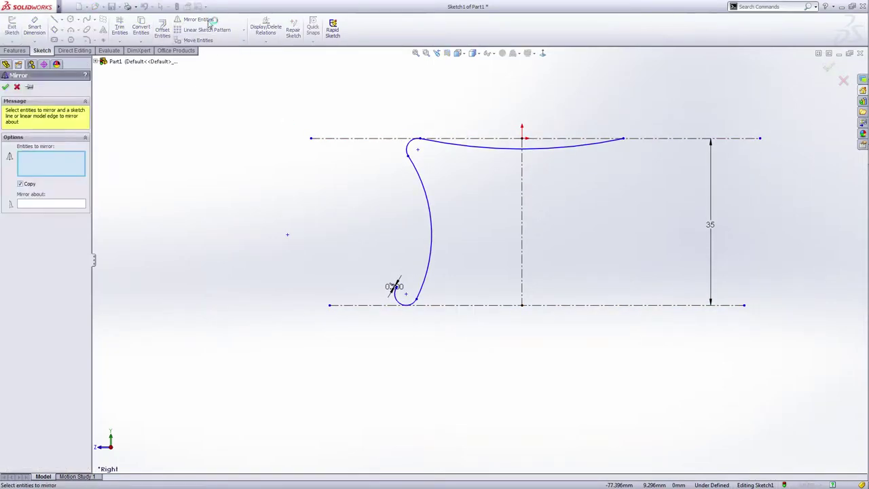
left_click(394, 291)
left_click(408, 297)
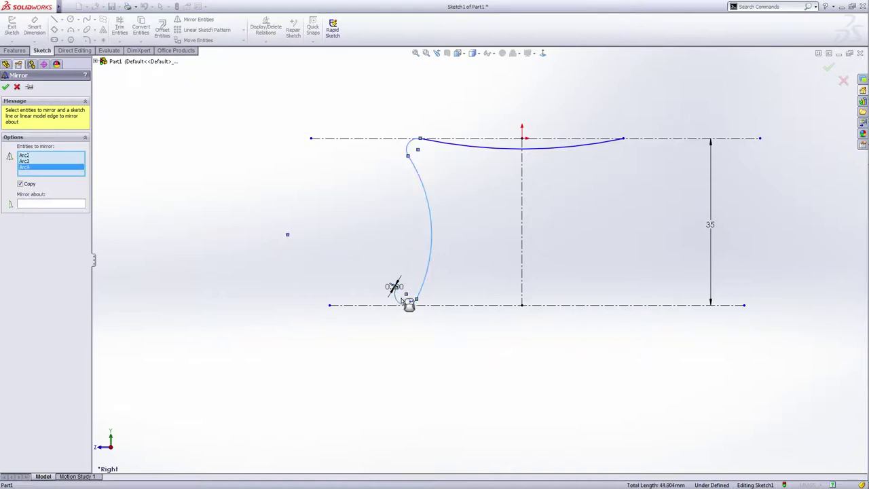
left_click(399, 290)
scroll(411, 290, "down", 5)
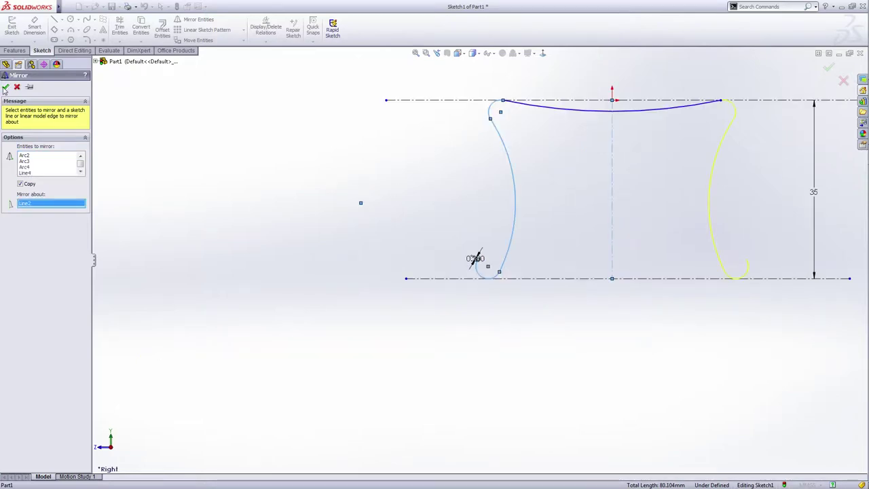
left_click(5, 87)
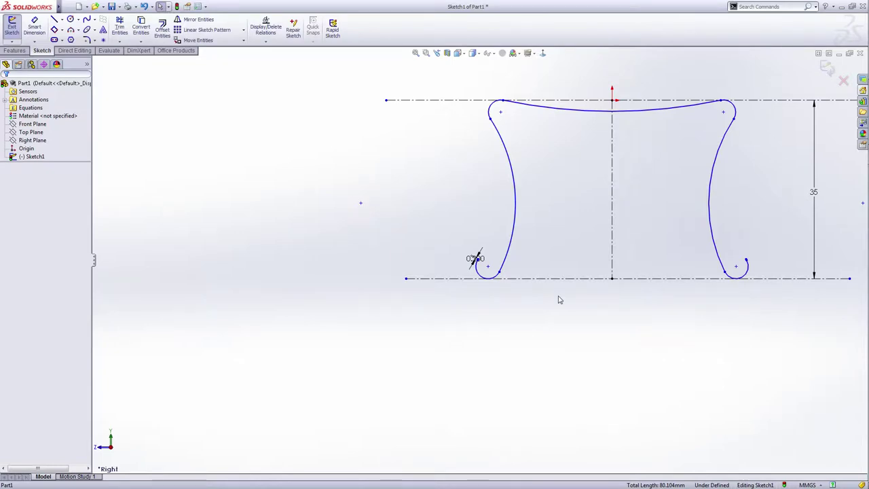
- Set the horizontal distance between the seat arc's endpoints to 40 mm and finish the sketch
key("z")
key("Return")
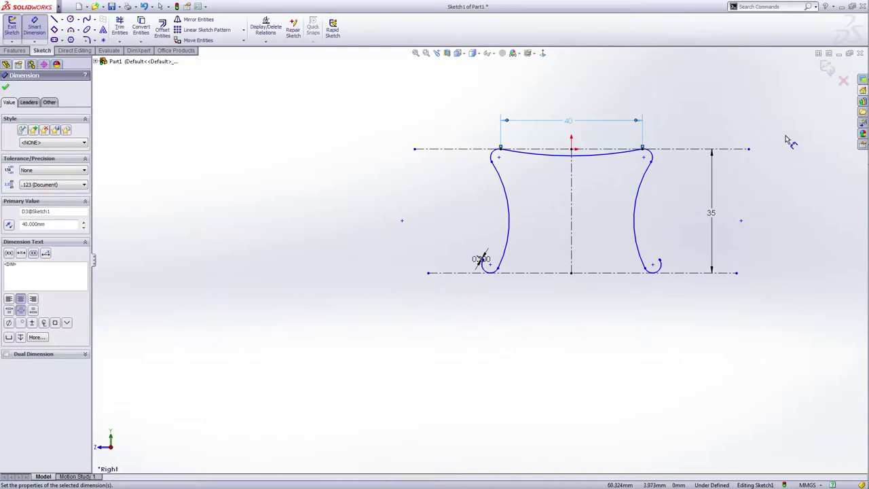
left_click(827, 68)
left_click(827, 68)
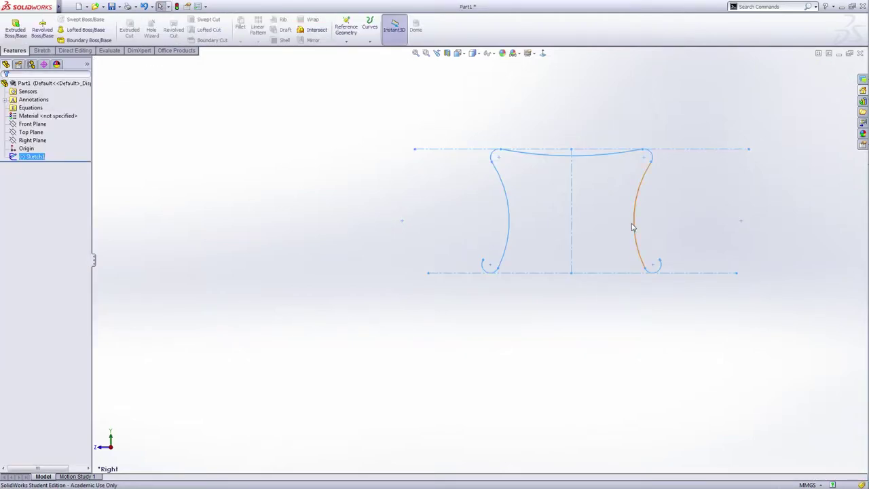
- Rename the side-frame sketch as pathLegs
left_click(34, 157)
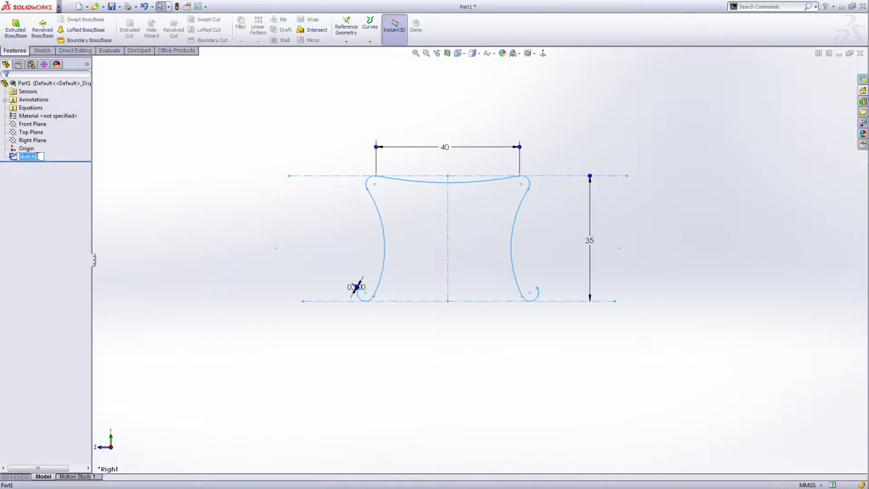
type("pathLegs")
key("Return")
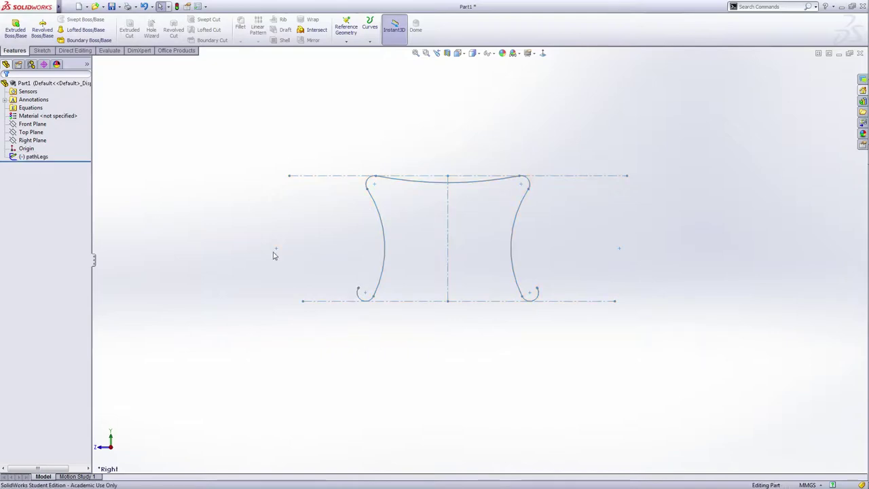
- Create a reference plane perpendicular to the short line at the foot's end and coincident with the line's free endpoint
left_click(347, 42)
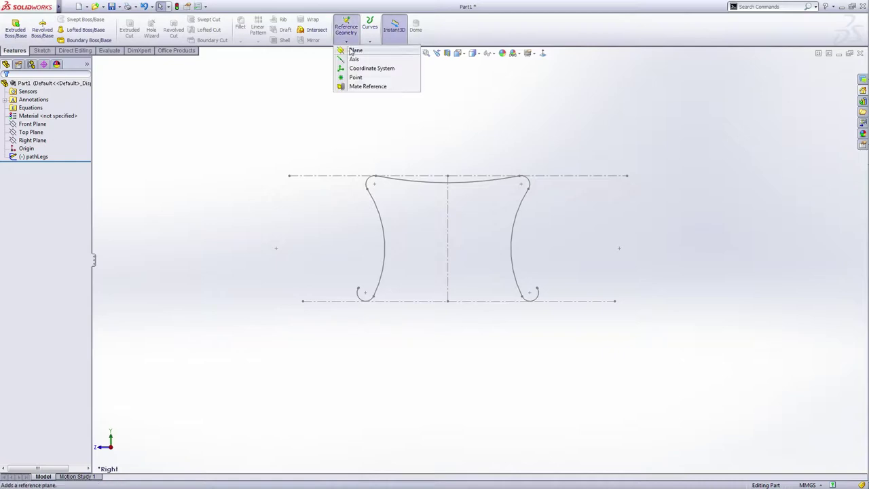
left_click(352, 50)
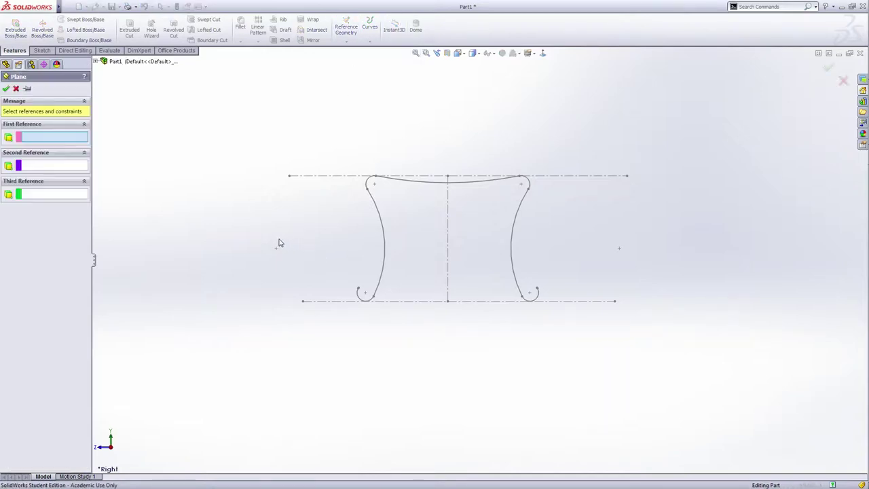
scroll(371, 288, "down", 3)
scroll(371, 287, "down", 5)
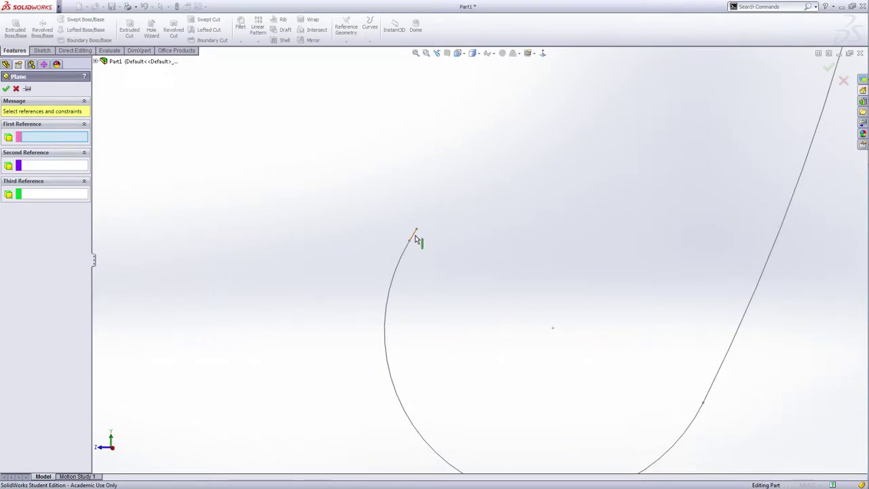
left_click(416, 238)
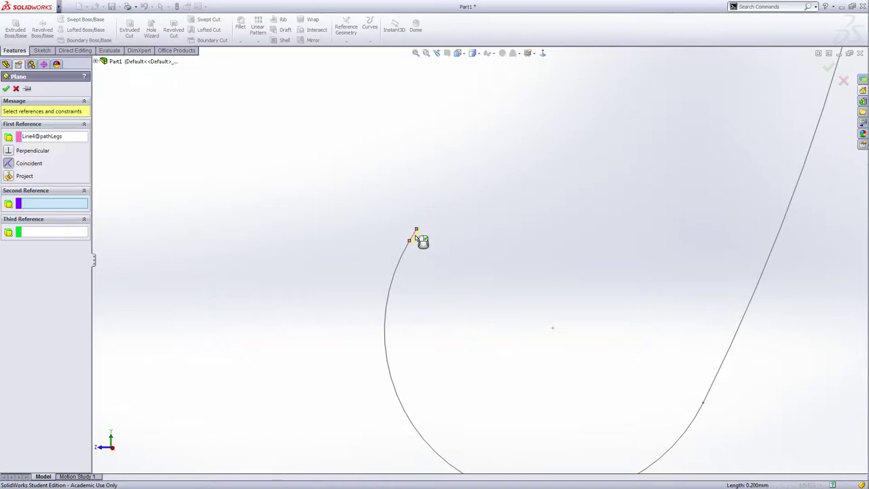
left_click(10, 151)
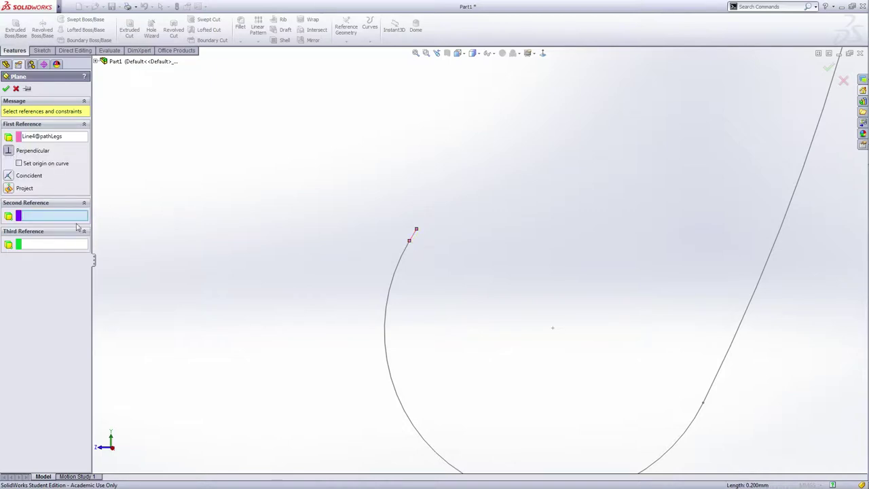
scroll(440, 237, "down", 2)
left_click(411, 226)
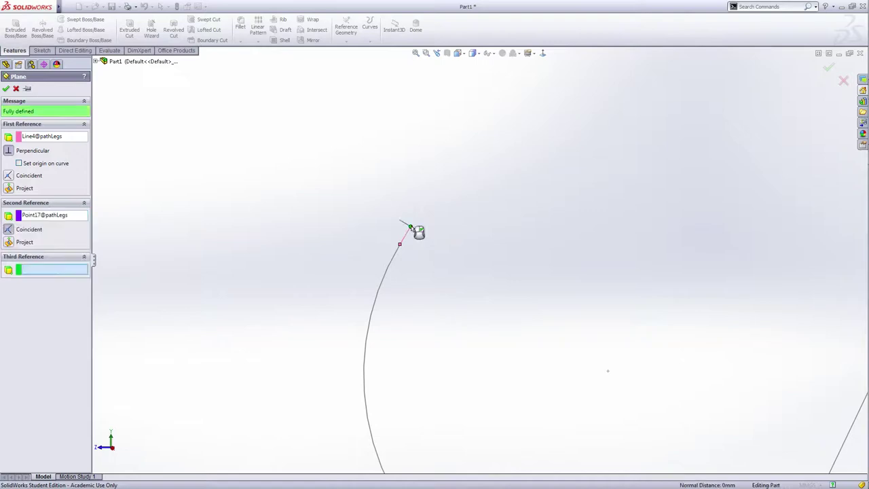
key("Return")
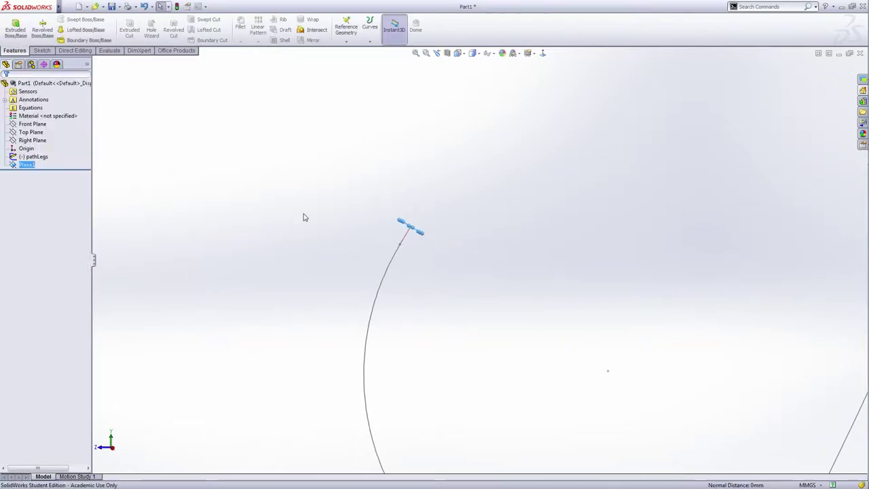
- Start a new sketch on the reference plane at the free end of the leg path
scroll(333, 258, "up", 5)
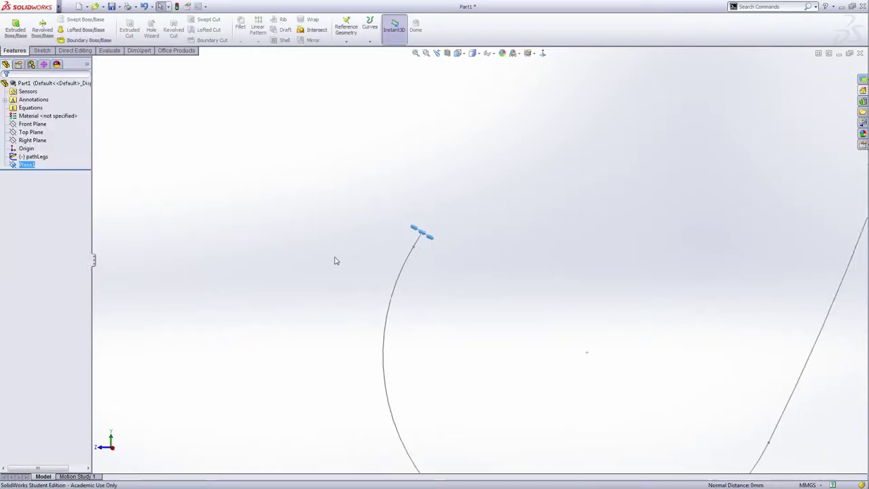
right_click(24, 165)
left_click(31, 152)
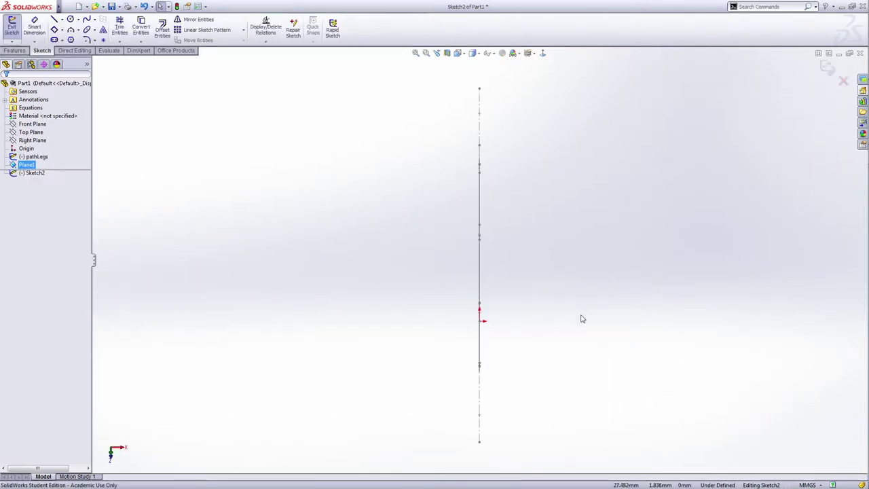
middle_click_drag(509, 336, 537, 332)
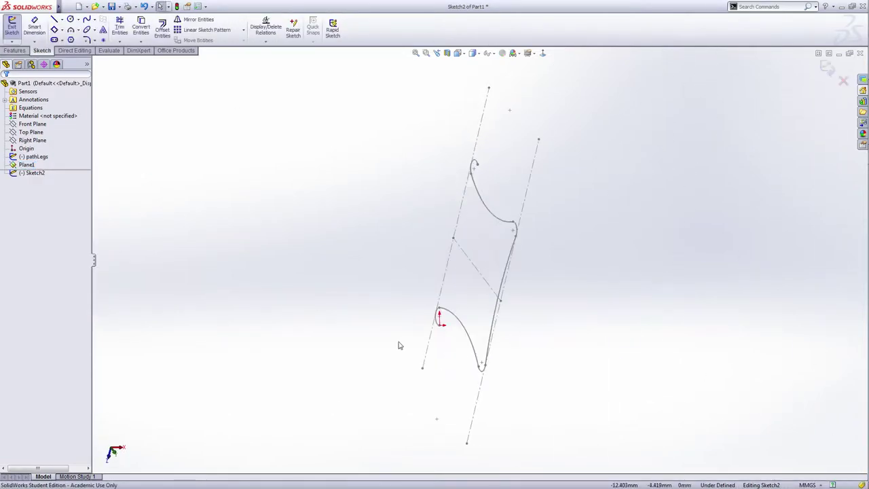
scroll(398, 345, "down", 8)
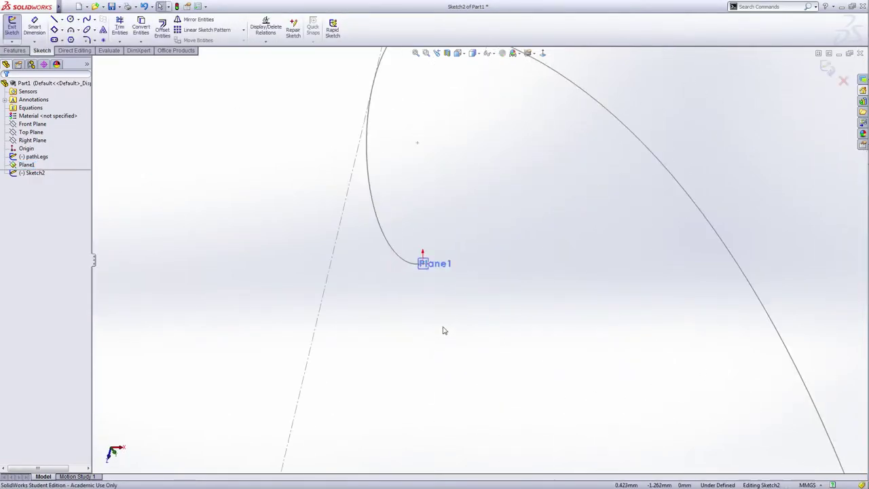
key("ctrl+8")
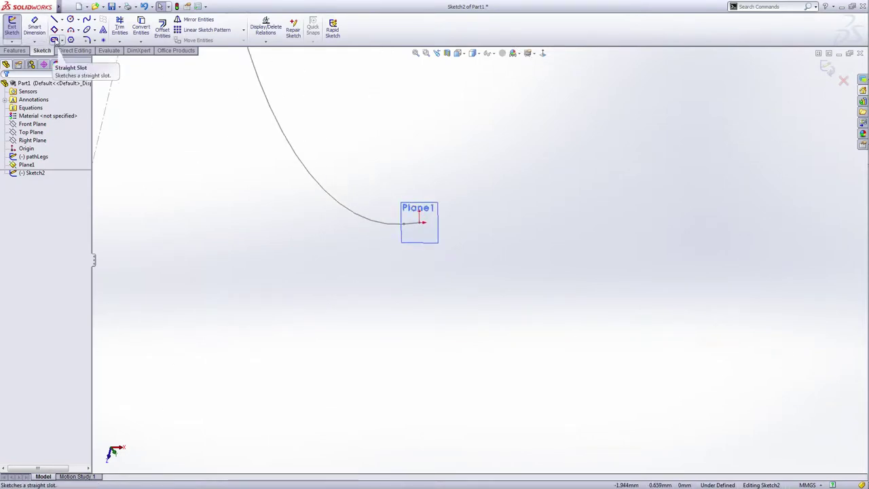
- Sketch a horizontal straight slot about 0.15 mm between centres and 0.1 mm wide, just below the leg path's free end
left_click(55, 40)
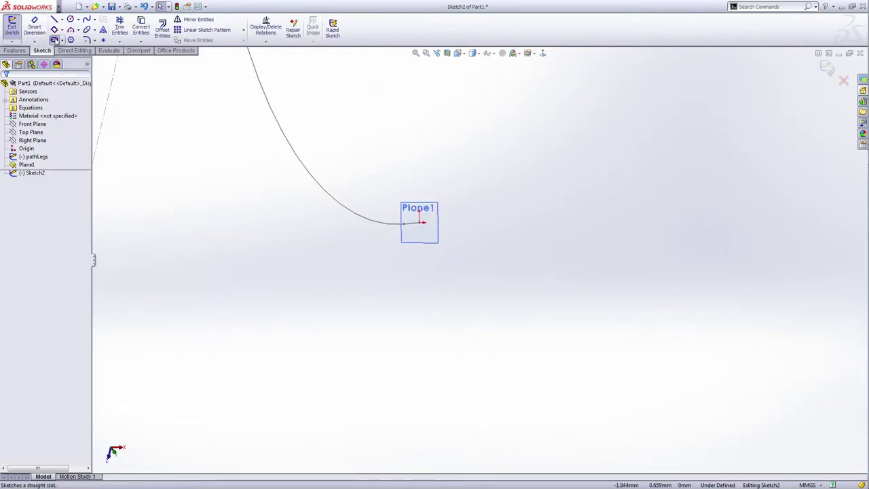
left_click(354, 268)
left_click(382, 267)
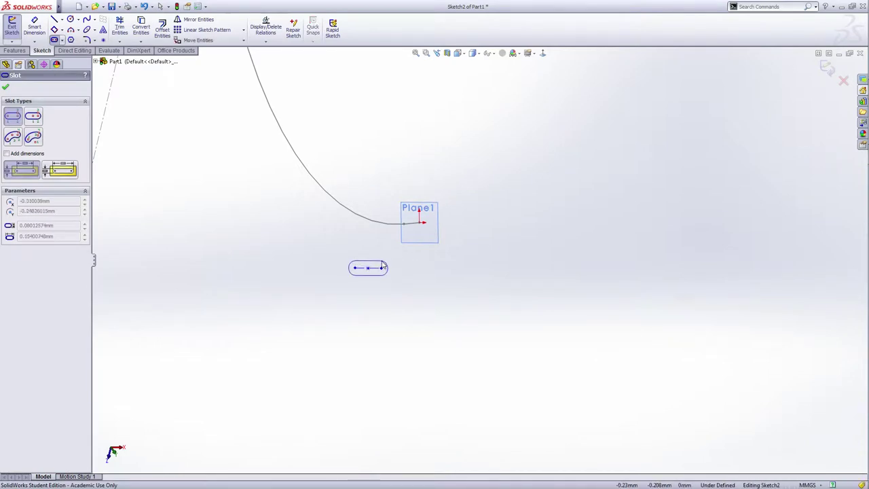
left_click(383, 259)
- Dimension the slot's width between its two straight edges as 2 mm
right_click(456, 287)
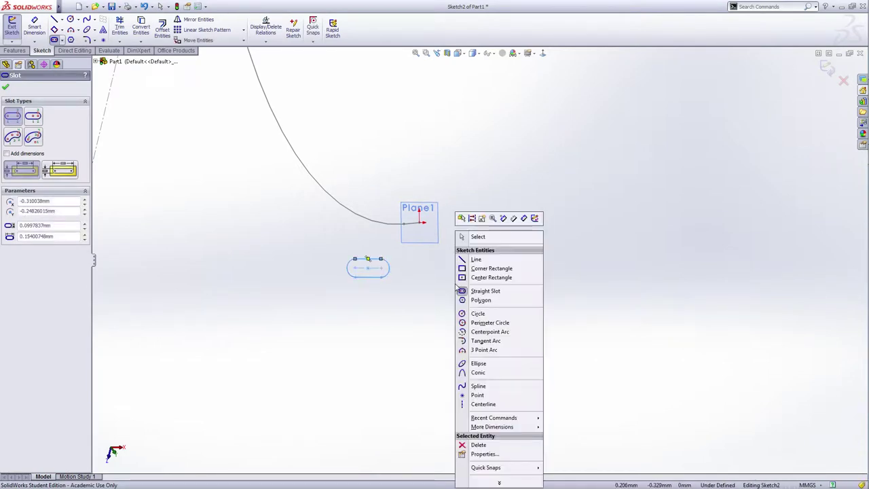
left_click(525, 219)
left_click(370, 267)
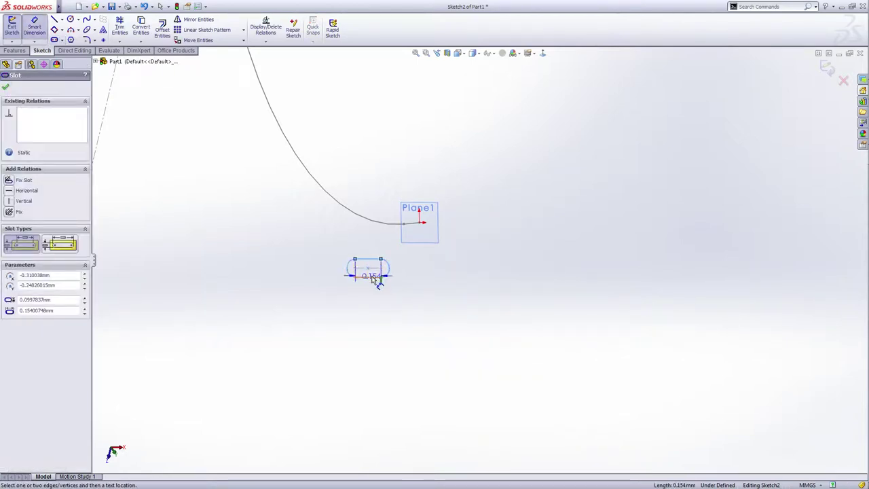
left_click(373, 277)
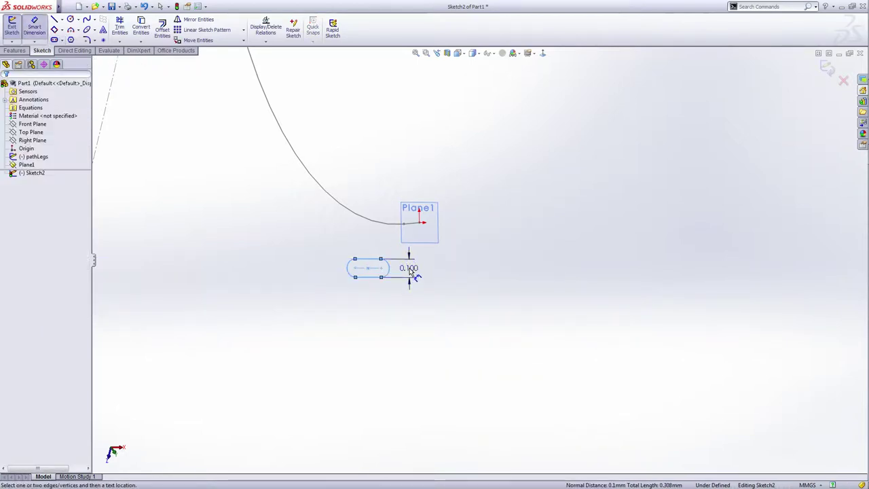
left_click(409, 270)
type("2")
key("Return")
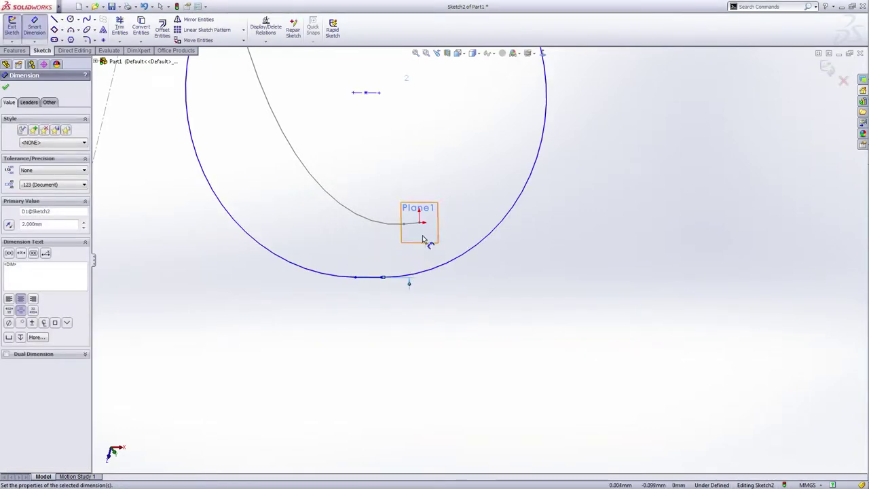
- Dimension the slot's centre-to-centre length as 1 mm
scroll(429, 165, "up", 3)
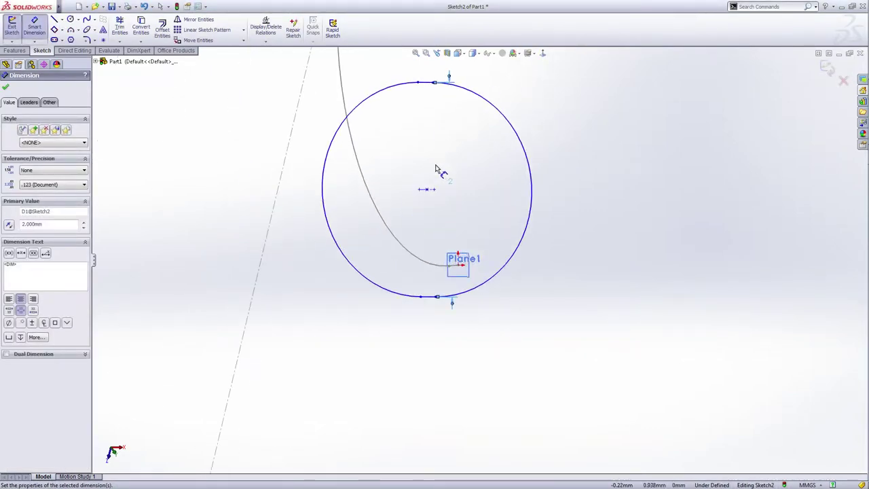
scroll(435, 168, "down", 3)
left_click(439, 228)
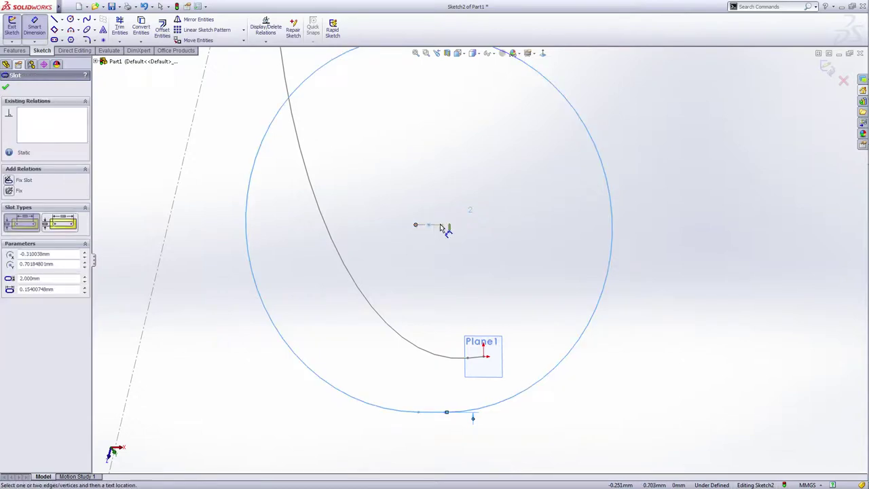
left_click(429, 249)
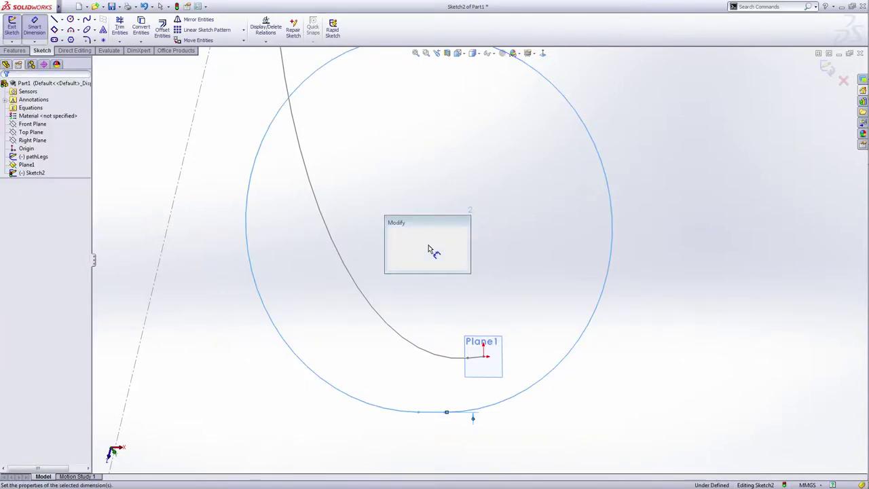
key("Return")
scroll(576, 274, "up", 5)
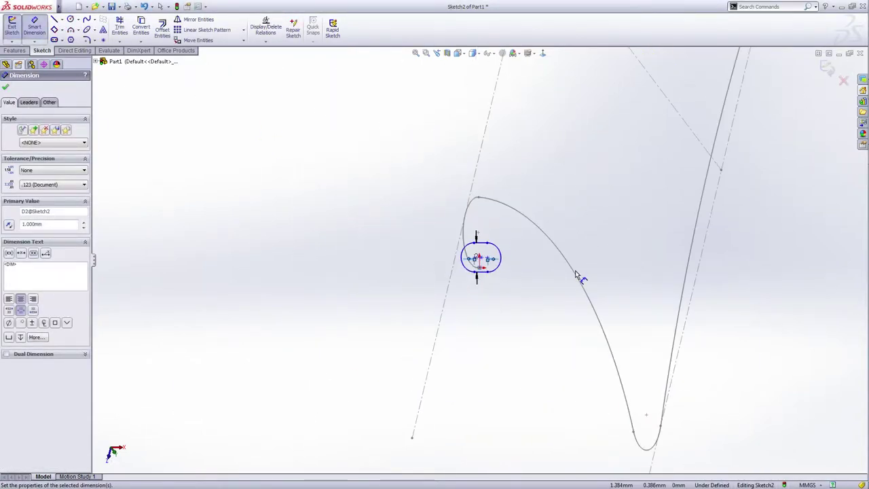
right_click(333, 270)
left_click(338, 268)
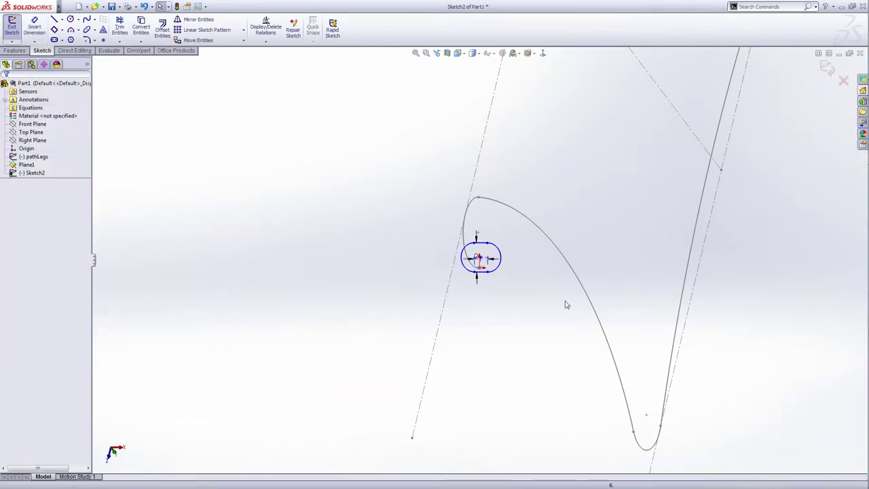
- Add a Pierce relation between the slot's centre point and the short end line of pathLegs, and finish the sketch
scroll(498, 287, "down", 10)
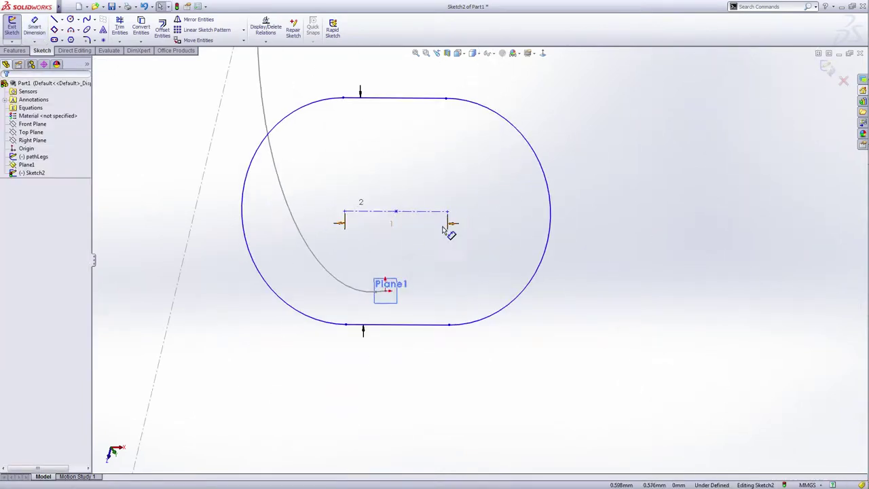
left_click(397, 213)
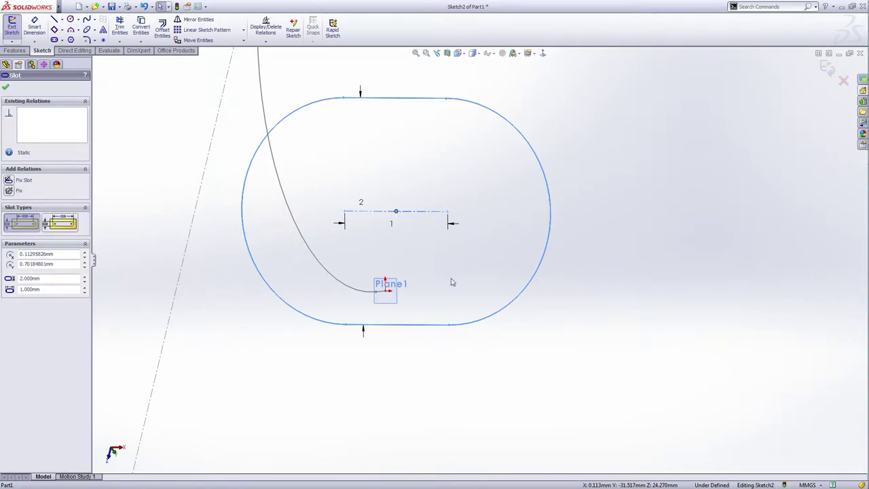
left_click(384, 296, "ctrl")
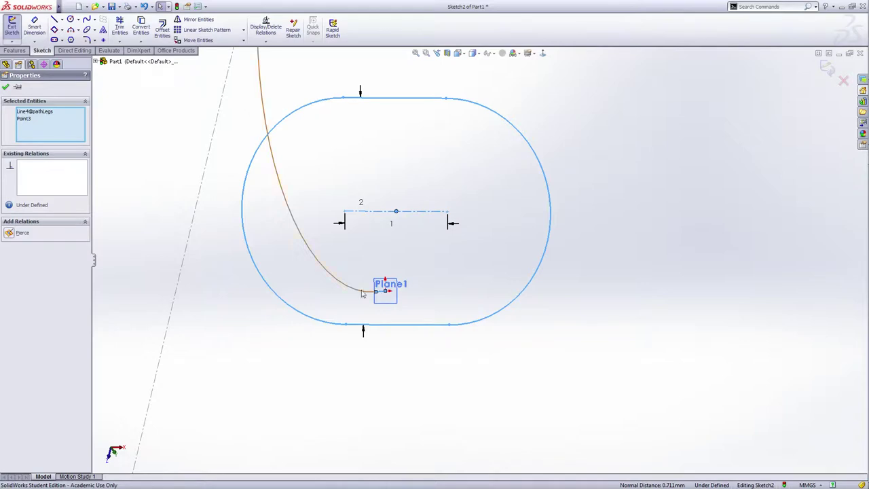
left_click(15, 233)
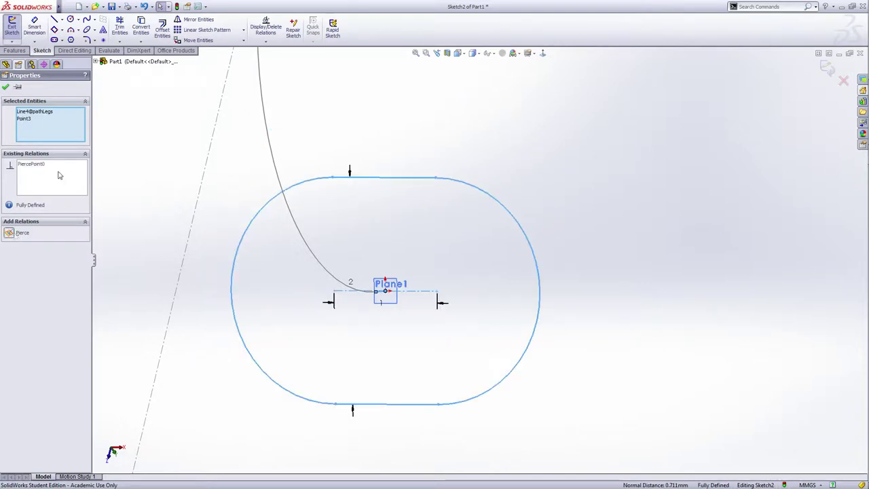
left_click(6, 87)
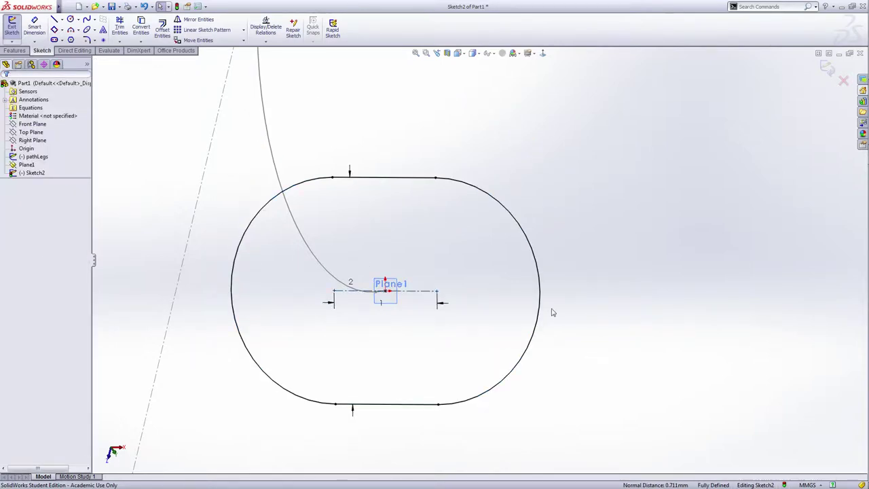
key("ctrl+7")
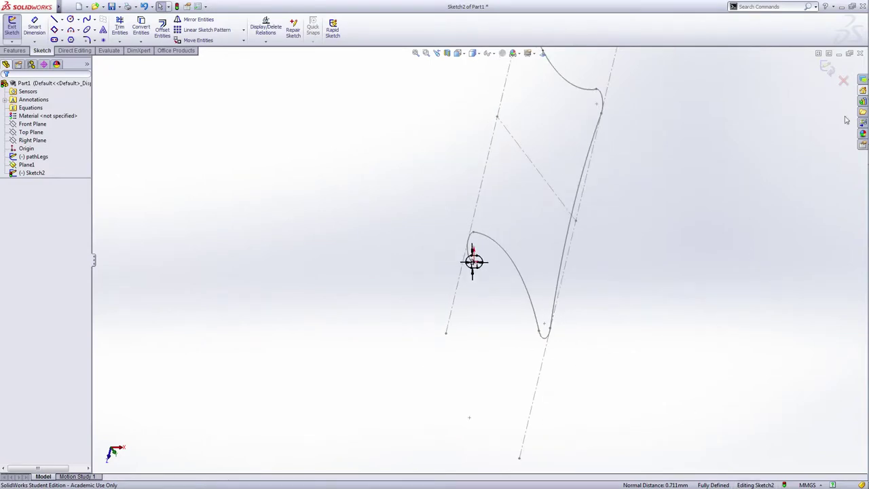
left_click(827, 66)
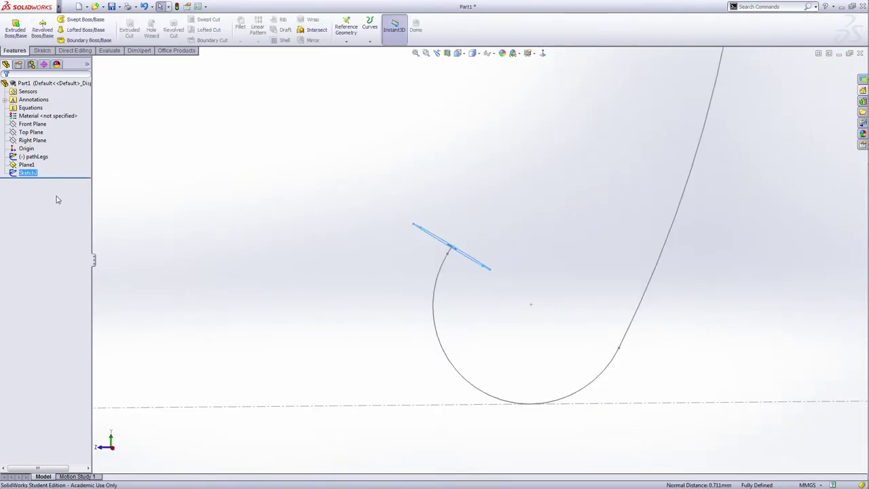
- Rename the slot sketch as profileLegs
left_click(28, 173)
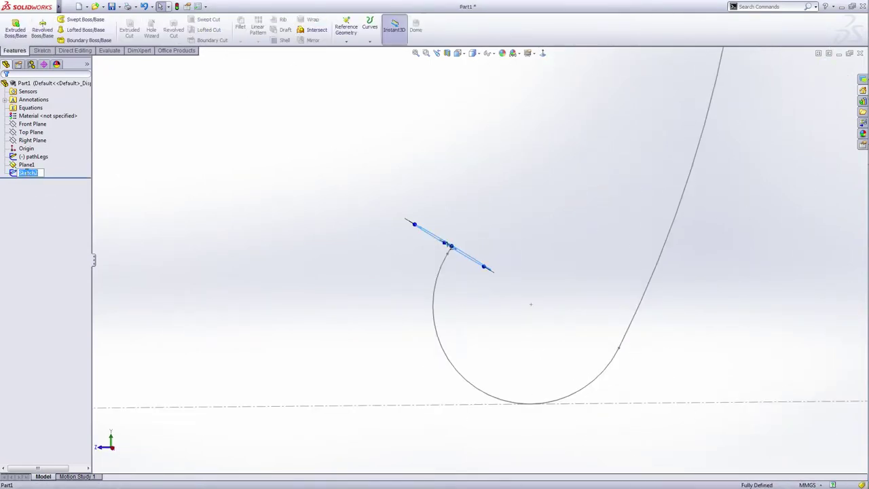
type("profileLegs")
left_click(335, 263)
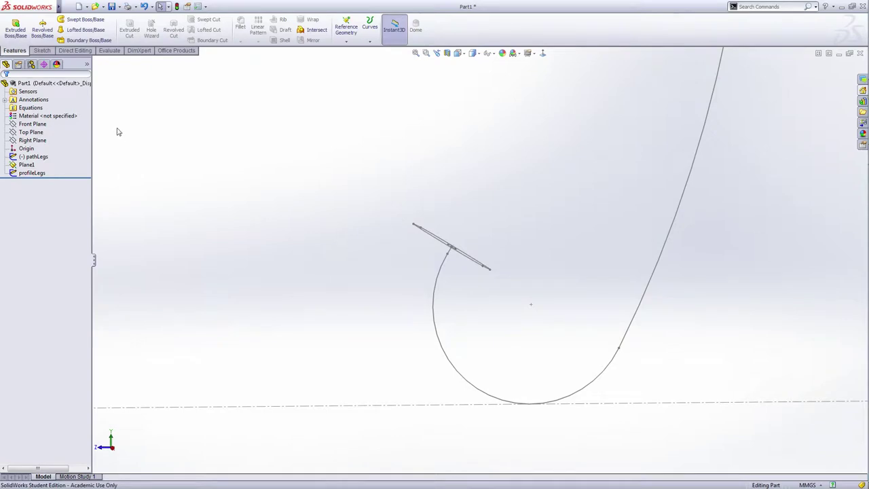
- Create a swept boss using profileLegs as the profile and pathLegs as the path
left_click(83, 19)
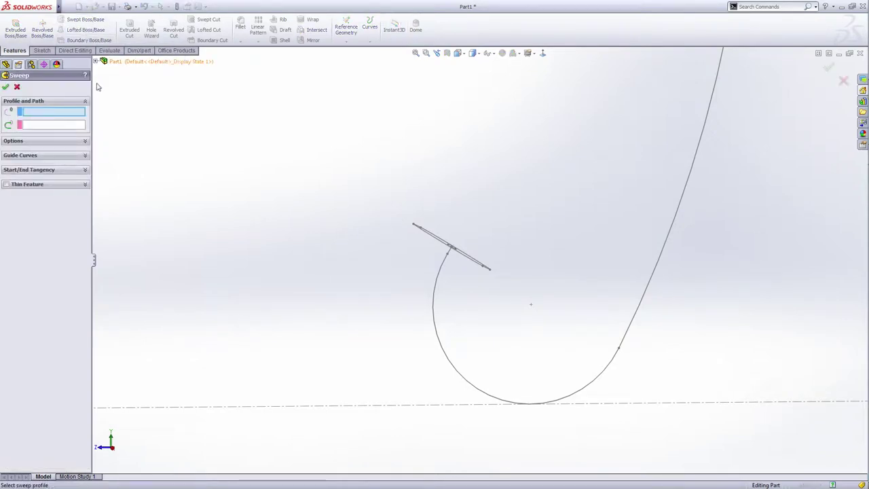
left_click(133, 59)
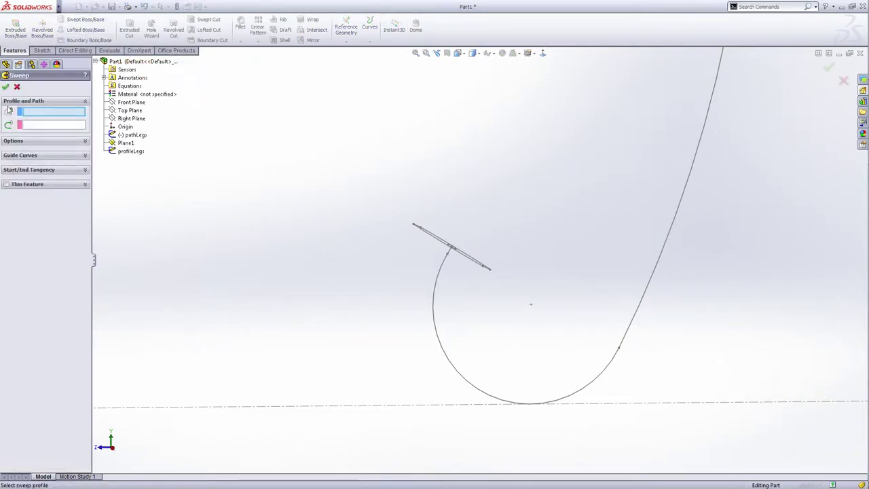
left_click(124, 152)
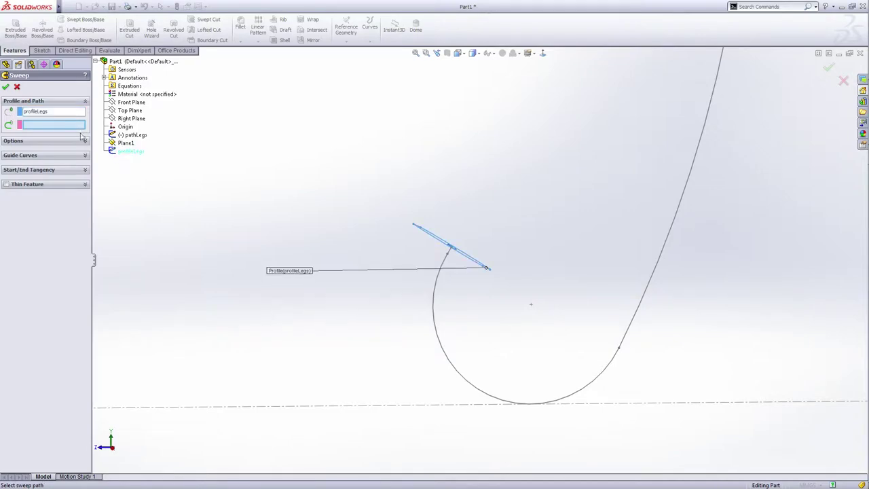
left_click(133, 135)
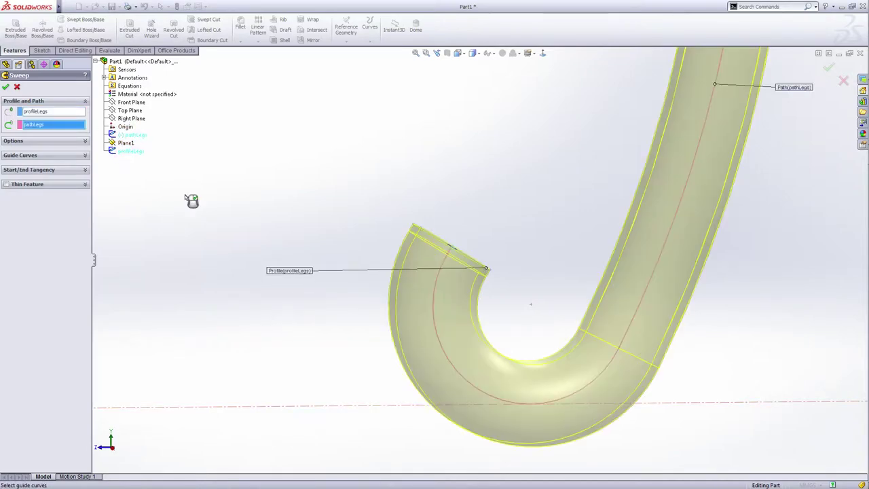
scroll(561, 340, "up", 2)
scroll(575, 253, "up", 5)
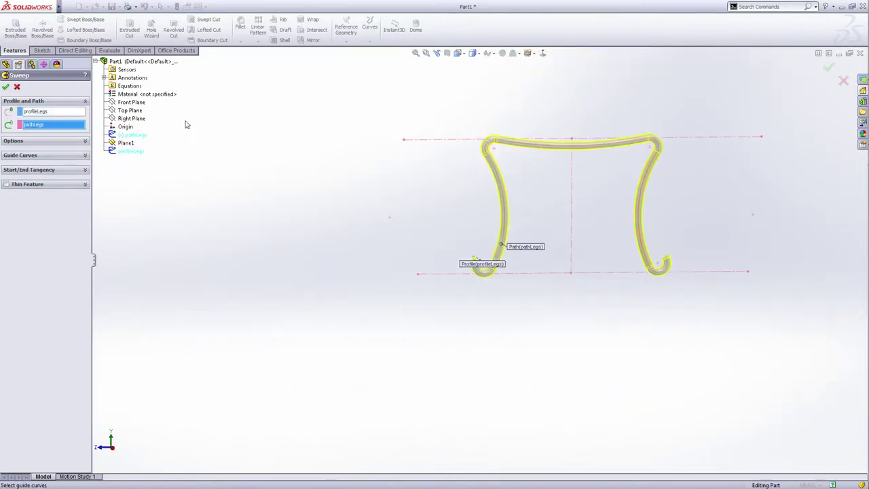
left_click(6, 88)
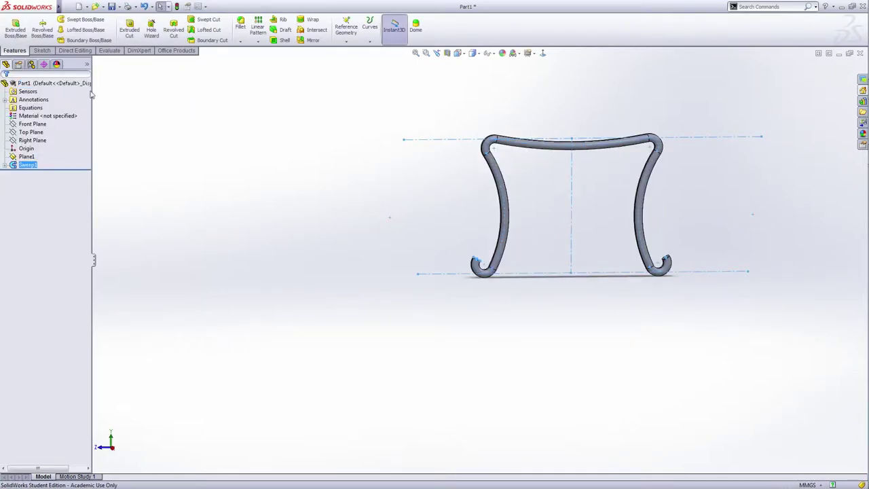
left_click(635, 363)
scroll(606, 192, "up", 3)
scroll(506, 249, "down", 5)
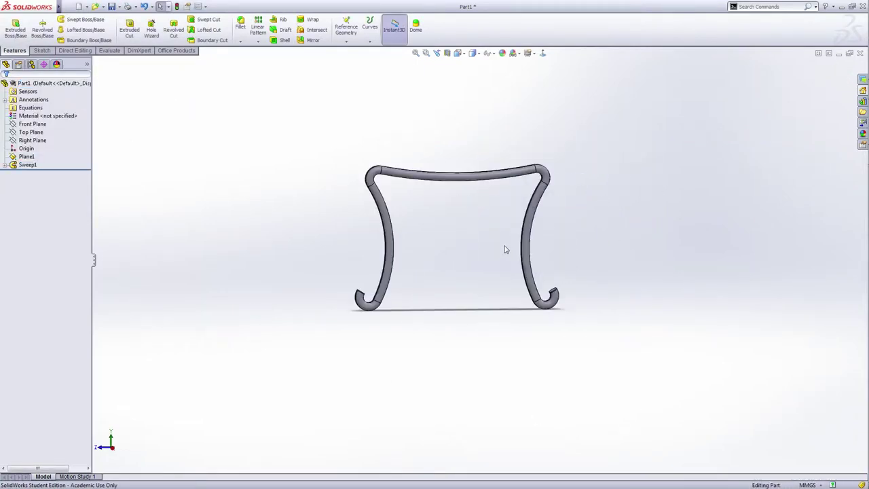
- Add a 1 mm dome with Continuous dome turned off to the swept tube's end face where the slot profile was sketched
middle_click_drag(469, 393, 456, 394)
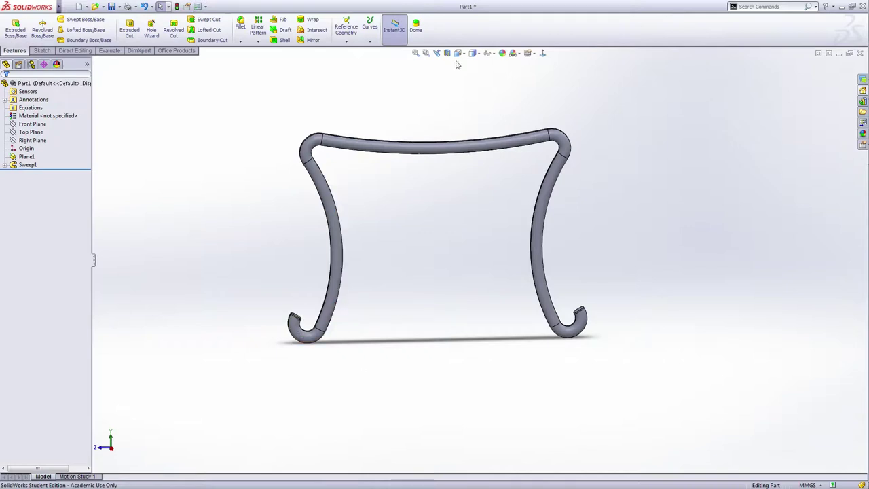
left_click(415, 29)
middle_click_drag(398, 338, 346, 349)
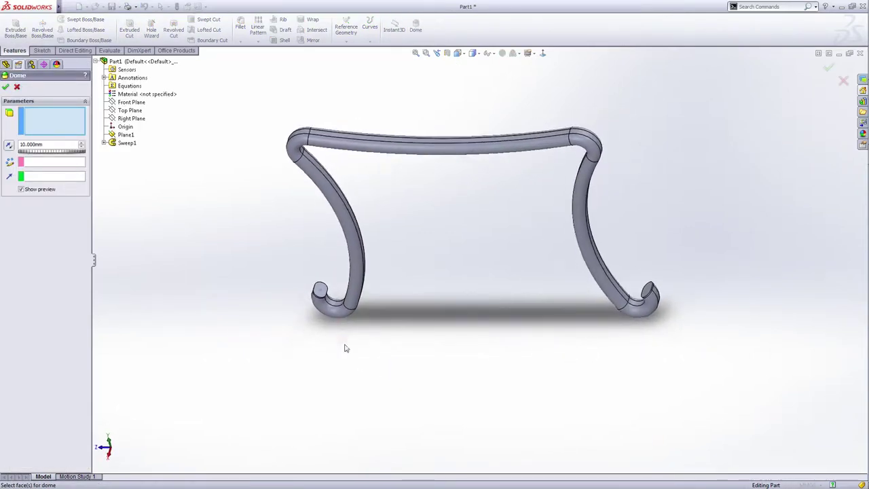
scroll(322, 286, "down", 3)
scroll(321, 285, "down", 3)
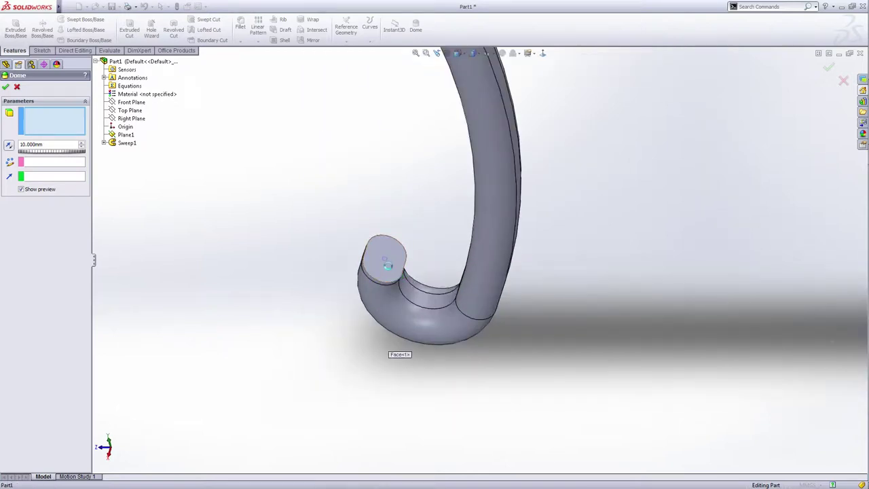
left_click(387, 265)
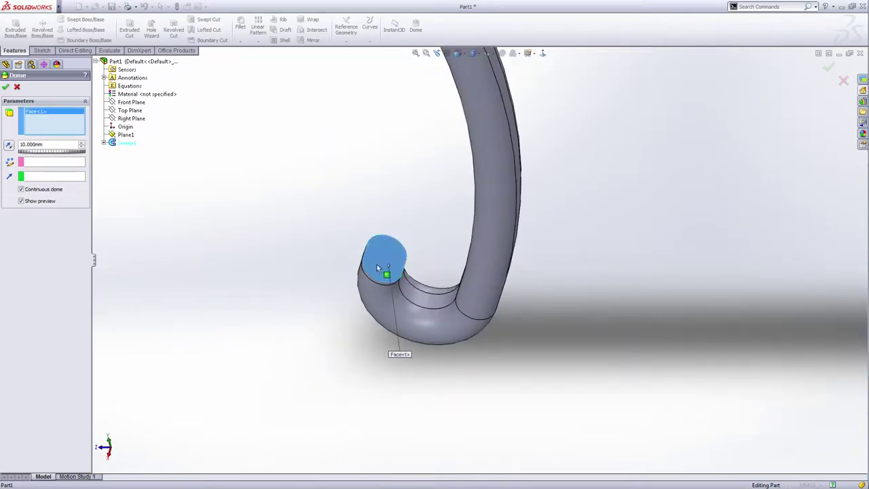
left_click(21, 190)
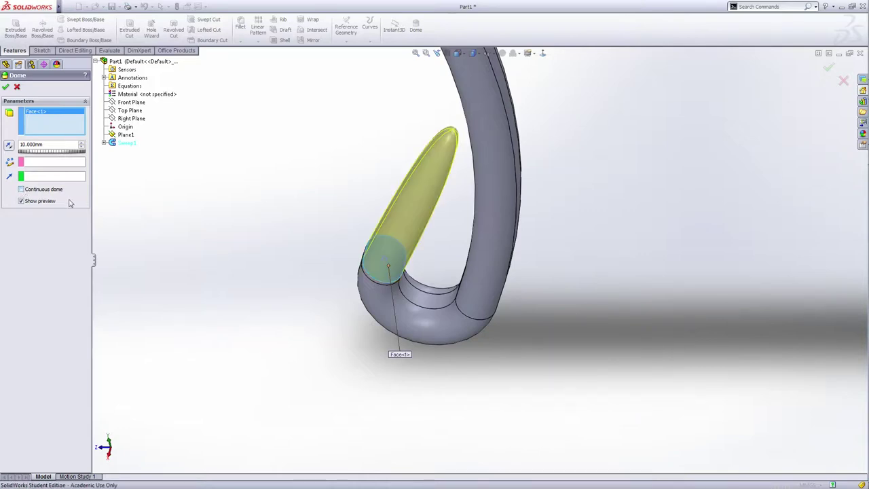
double_click(54, 144)
type("1")
key("Return")
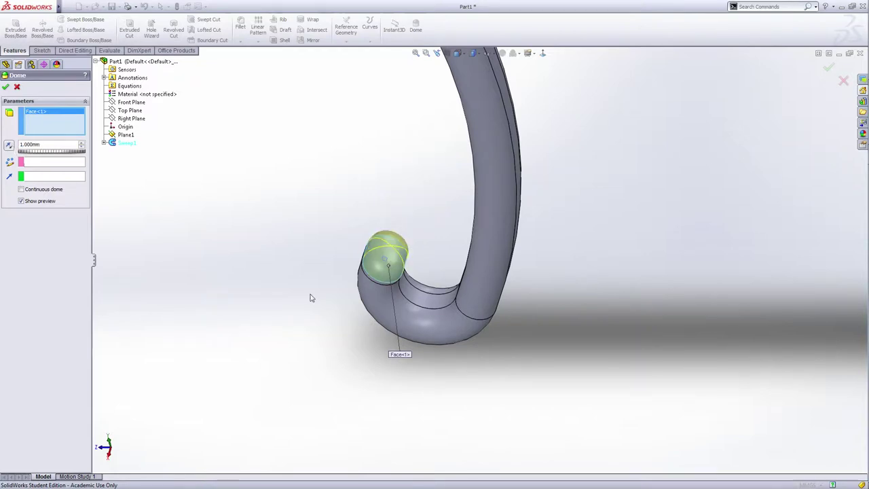
middle_click_drag(310, 297, 273, 263)
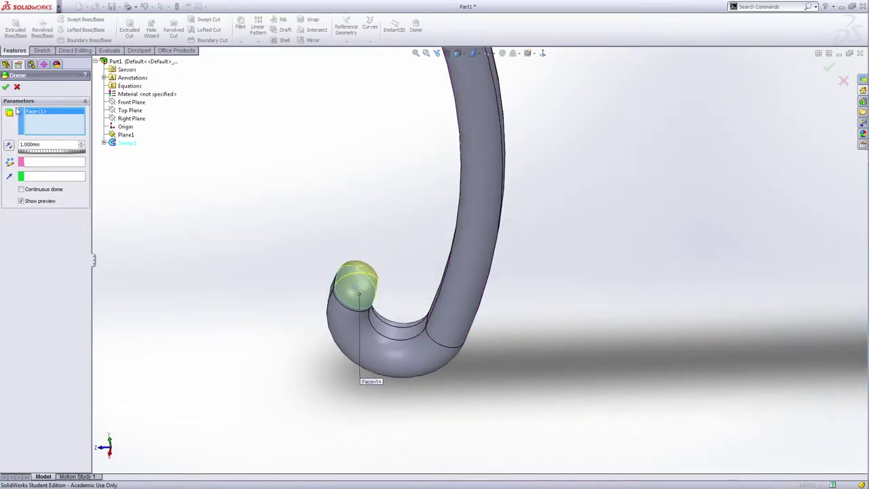
left_click(6, 87)
scroll(645, 357, "up", 8)
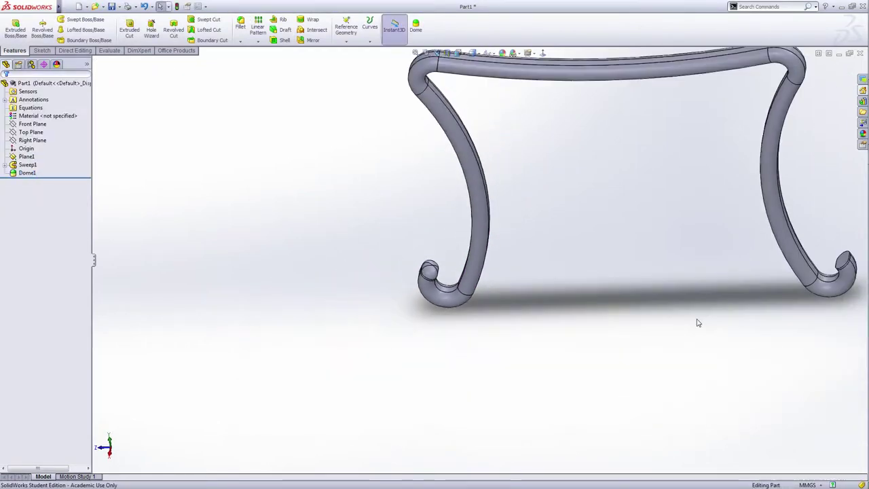
- Add a 1 mm dome with Continuous dome turned off to the end face of the opposite curled foot
scroll(692, 291, "down", 5)
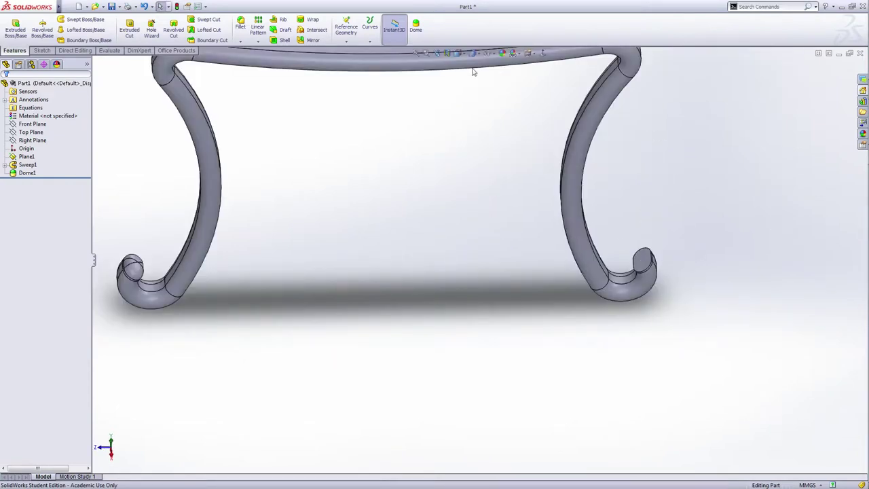
left_click(418, 28)
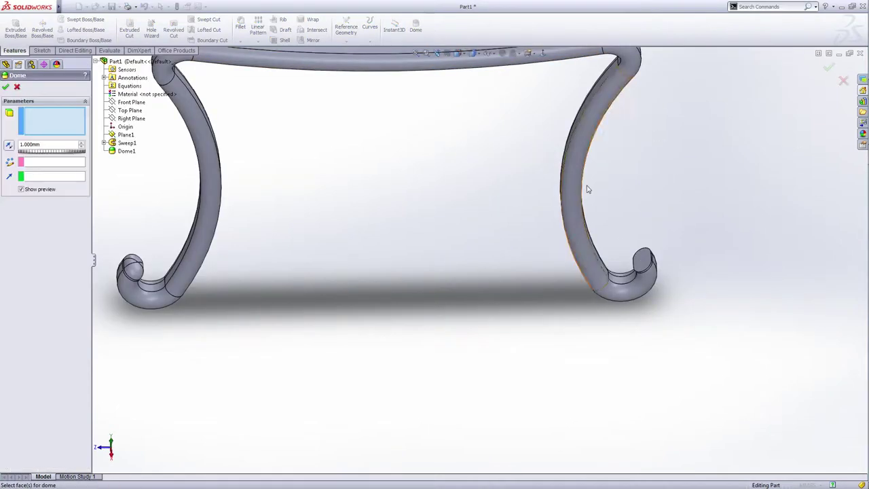
left_click(643, 256)
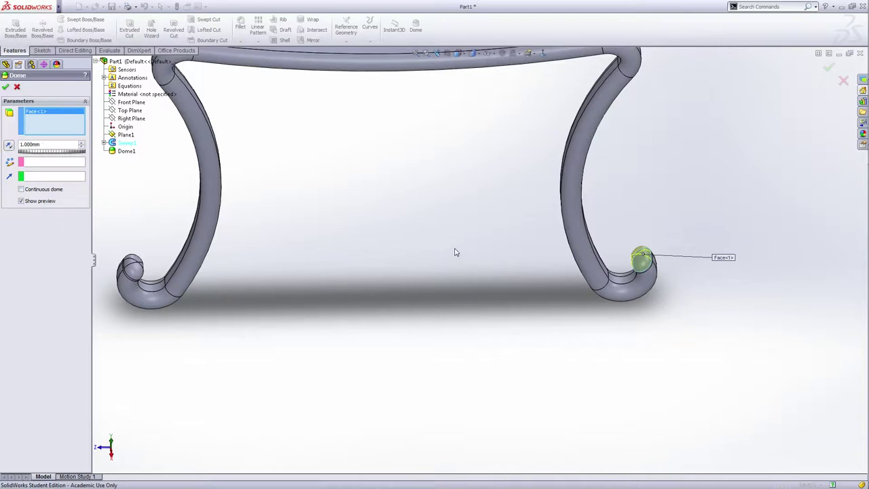
left_click(6, 88)
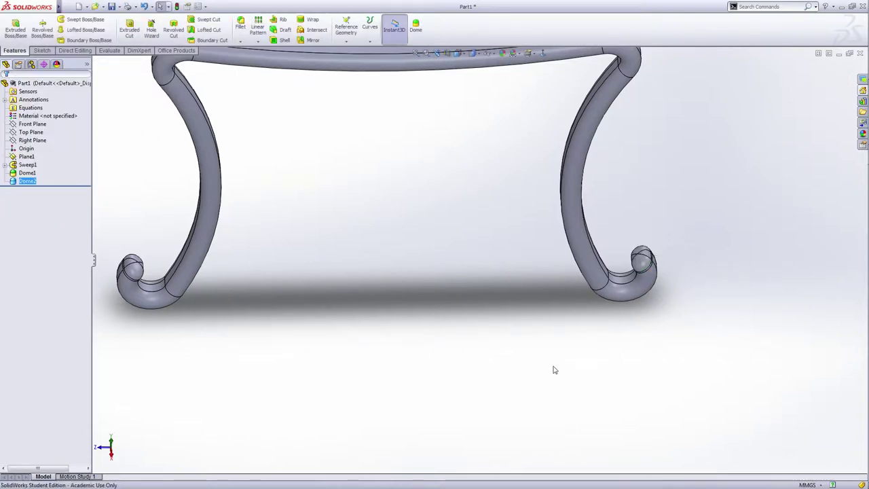
scroll(448, 284, "up", 4)
middle_click_drag(437, 281, 439, 240)
scroll(448, 251, "down", 2)
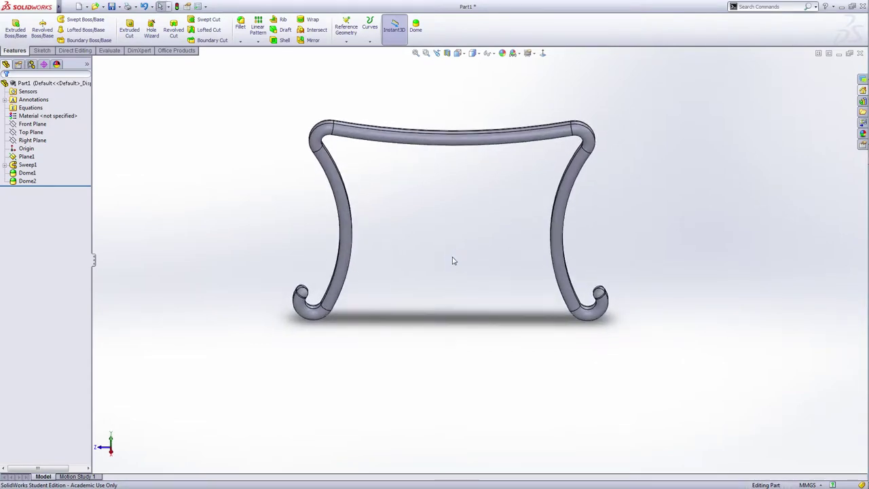
- Show the pathLegs sketch stored under the sweep feature
left_click(5, 164)
left_click(41, 182)
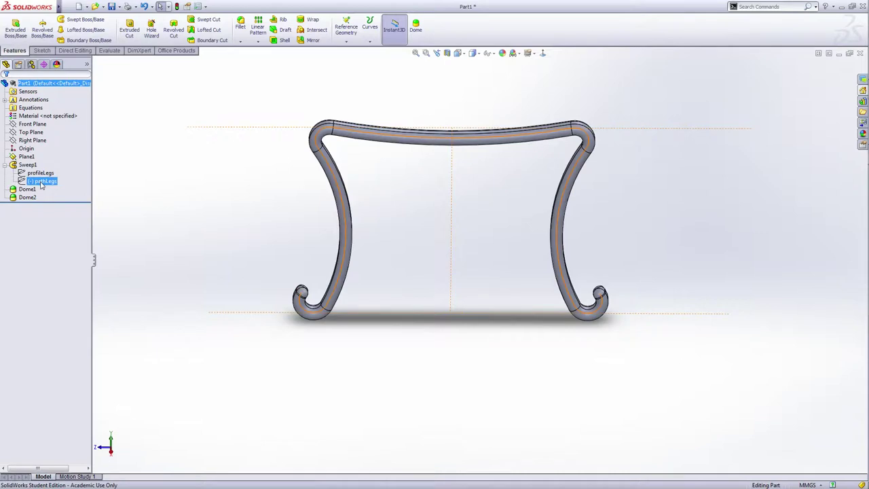
double_click(41, 183)
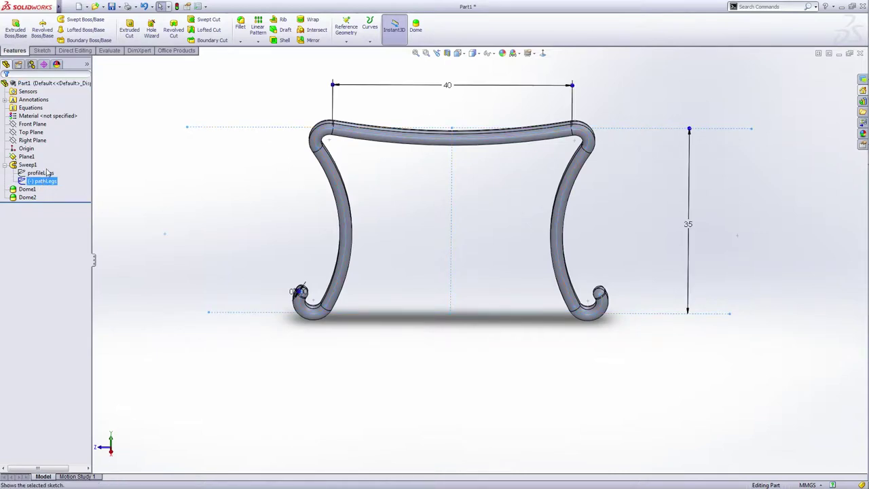
left_click(487, 425)
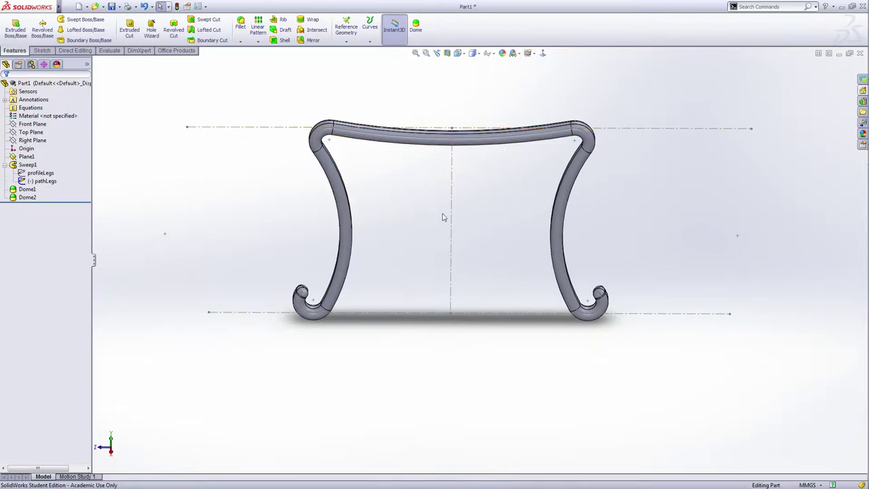
scroll(492, 293, "up", 3)
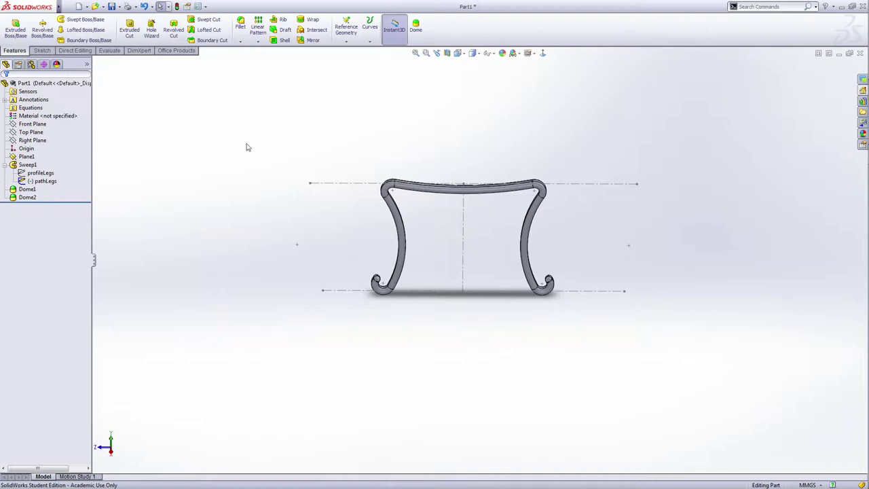
- Open a new sketch on the Right Plane, viewed face-on
left_click(34, 140)
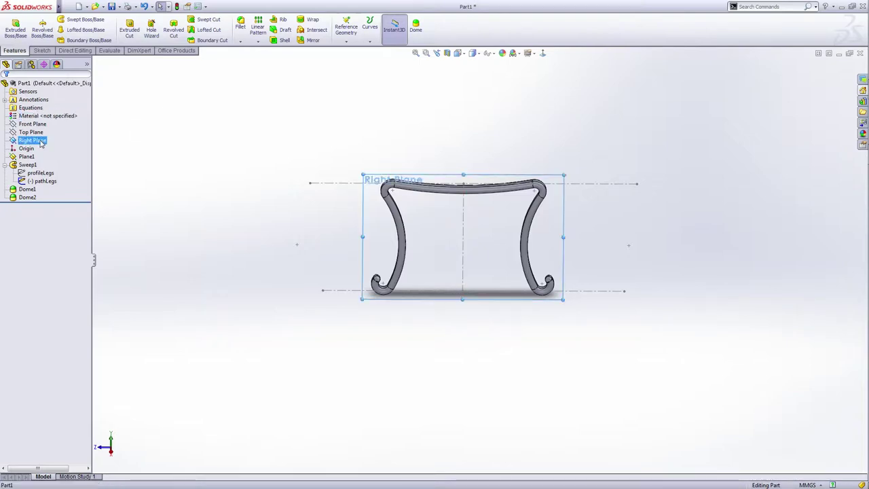
left_click(49, 133)
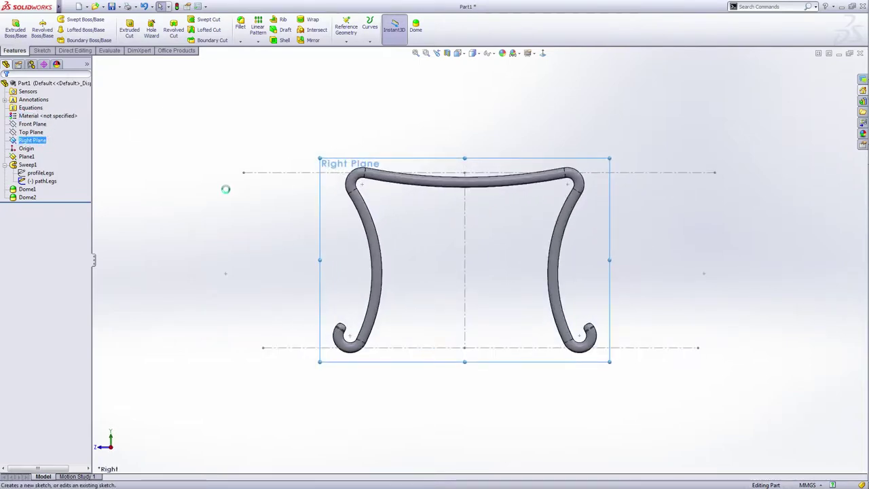
left_click(571, 426)
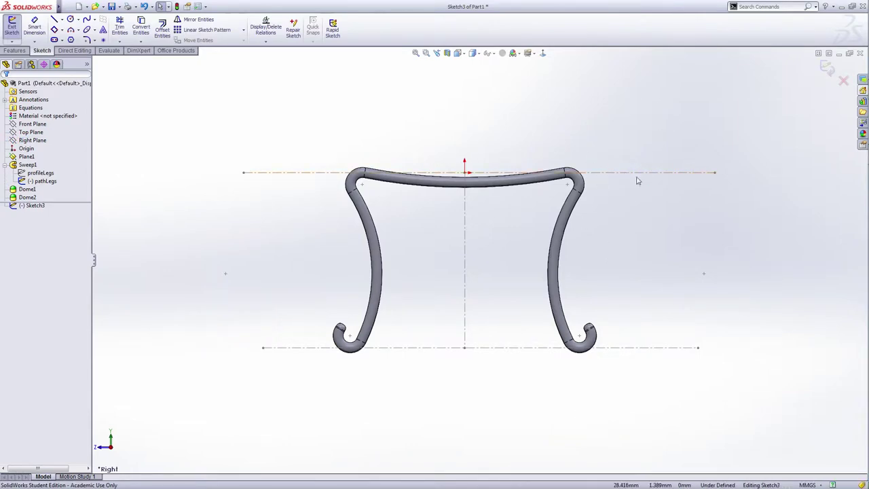
scroll(578, 194, "down", 6)
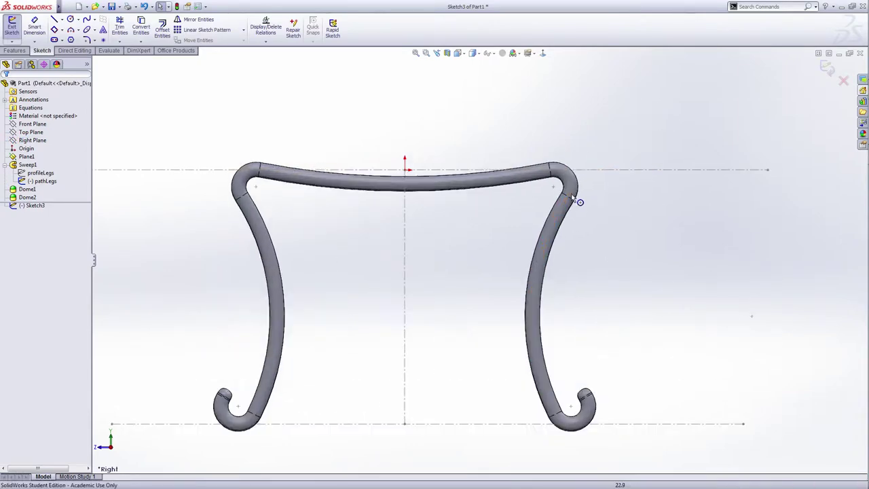
- Sketch a three-point arc from the frame's upper corner bend, curving up and outward to about 46 mm across and 47 mm above the origin
right_click(569, 316)
left_click(587, 305)
scroll(496, 256, "down", 3)
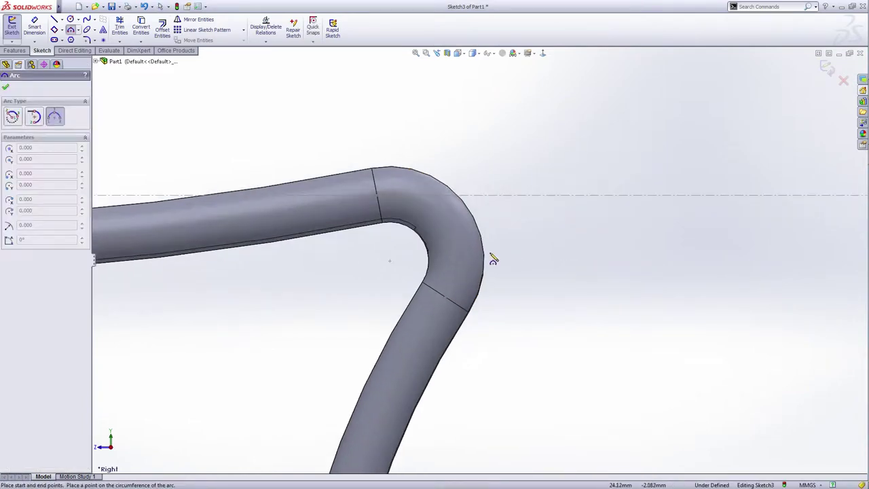
left_click(446, 224)
scroll(499, 124, "up", 5)
scroll(516, 142, "up", 2)
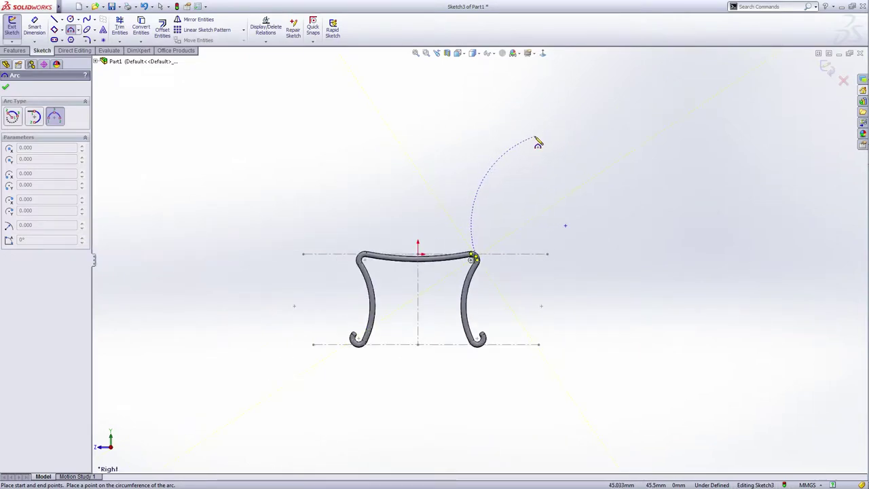
left_click(535, 138)
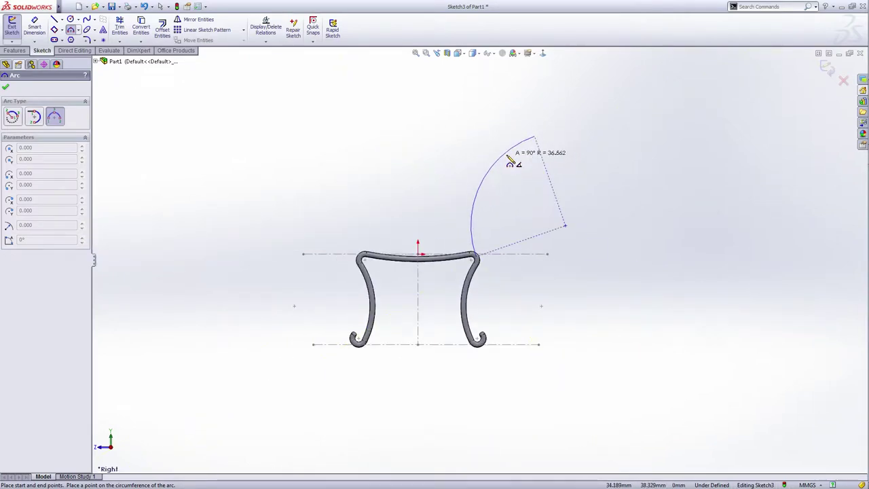
left_click(509, 158)
right_click(510, 156)
left_click(529, 158)
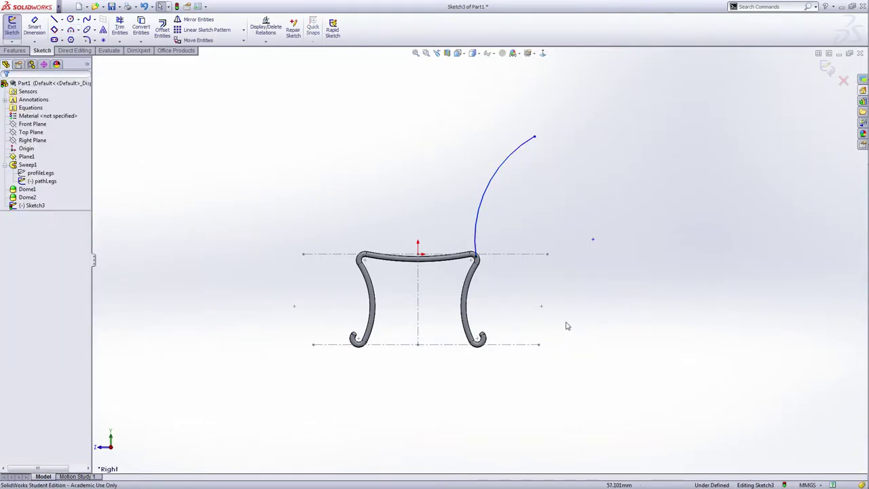
mouse_move(535, 139)
left_mouse_down()
mouse_move(529, 136)
mouse_move(539, 135)
left_mouse_up()
- Dimension the arc's upper endpoint 45 mm above the upper horizontal construction line of pathLegs
right_click(617, 217)
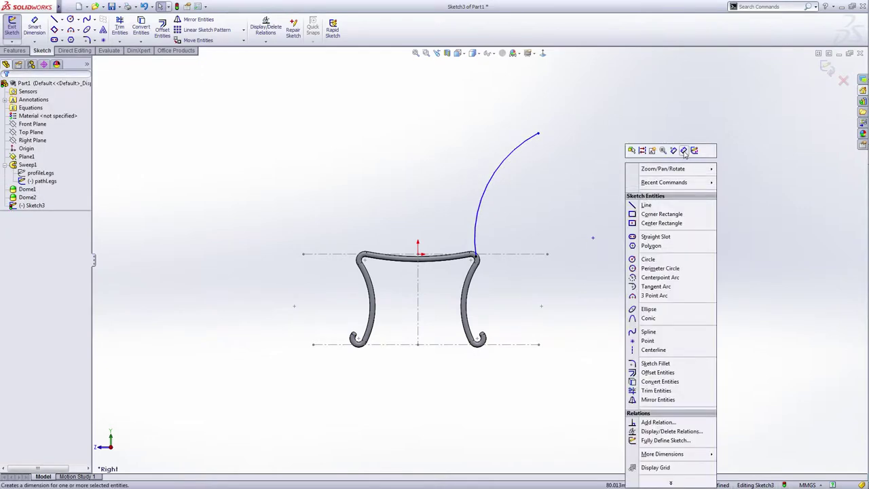
left_click(556, 169)
left_click(538, 135)
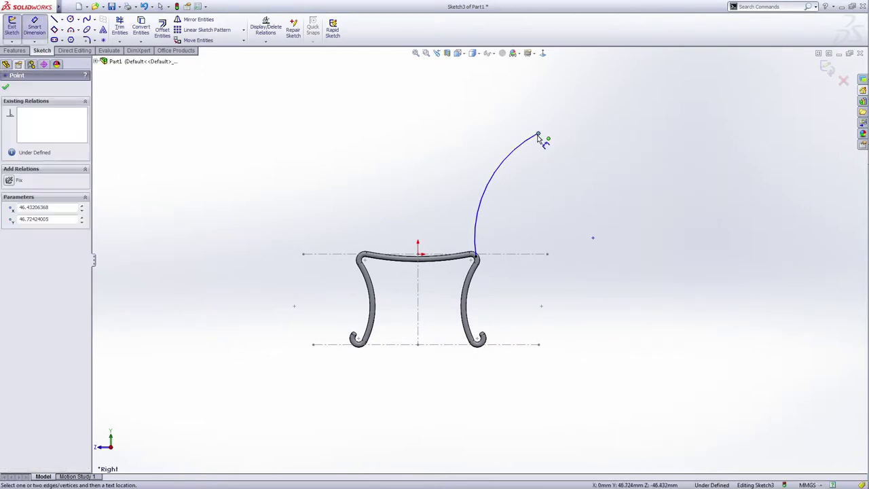
left_click(532, 255)
left_click(588, 202)
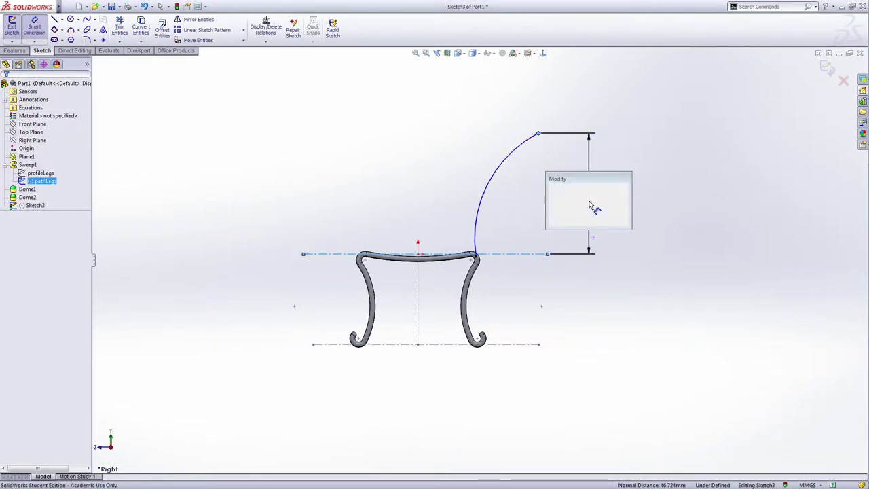
type("45")
key("Return")
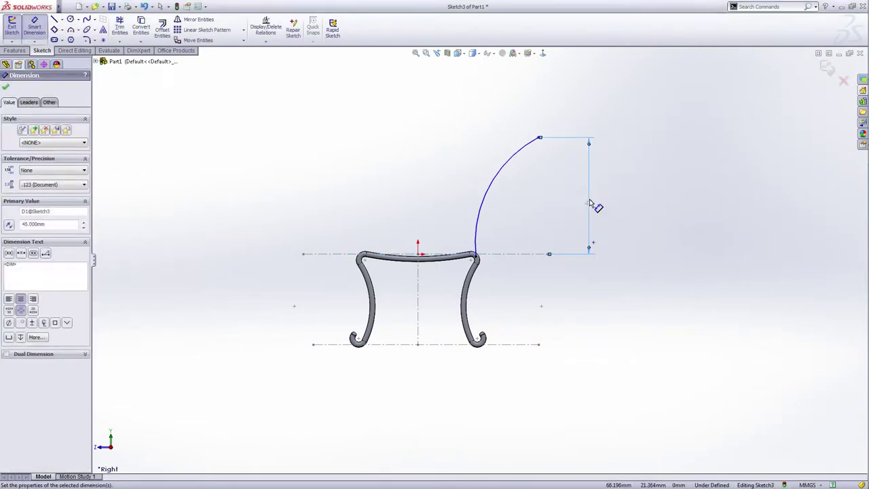
right_click(603, 297)
left_click(626, 78)
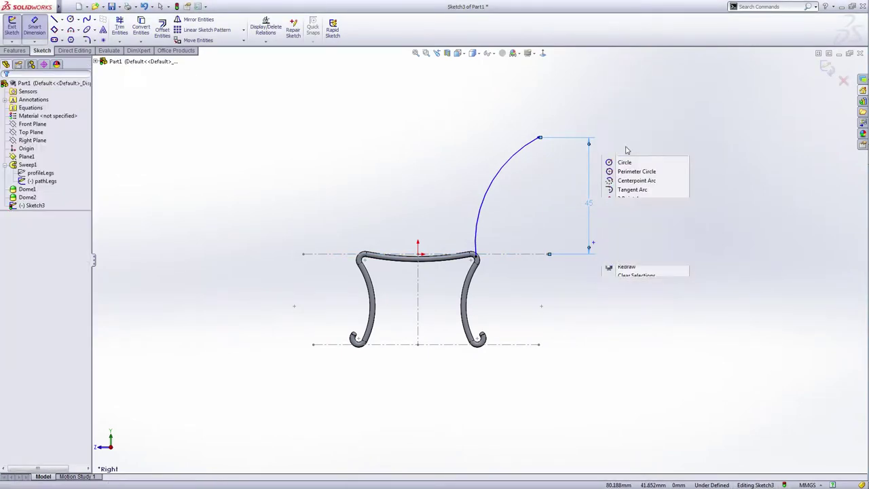
- Move the arc's upper endpoint slightly outward and add a small three-point arc curling down from it
scroll(579, 190, "down", 3)
scroll(513, 178, "up", 3)
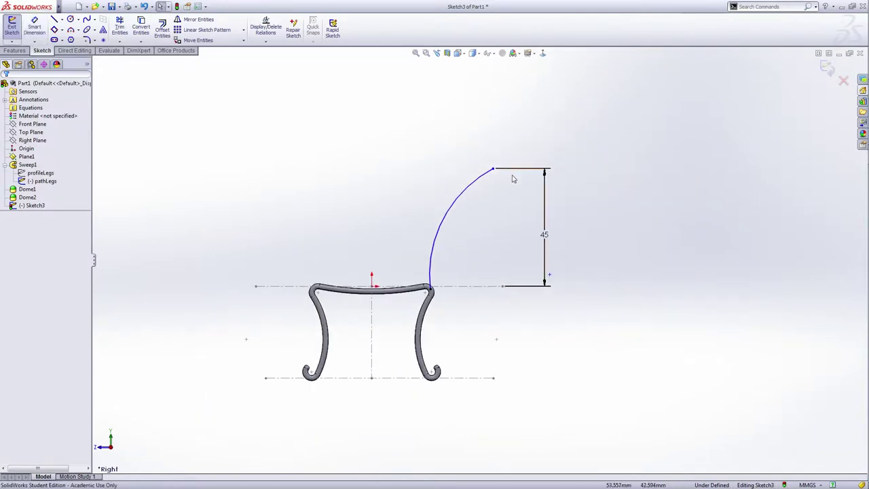
mouse_move(495, 174)
left_mouse_down()
mouse_move(503, 178)
mouse_move(497, 182)
left_mouse_up()
left_click(604, 188)
right_click(604, 188)
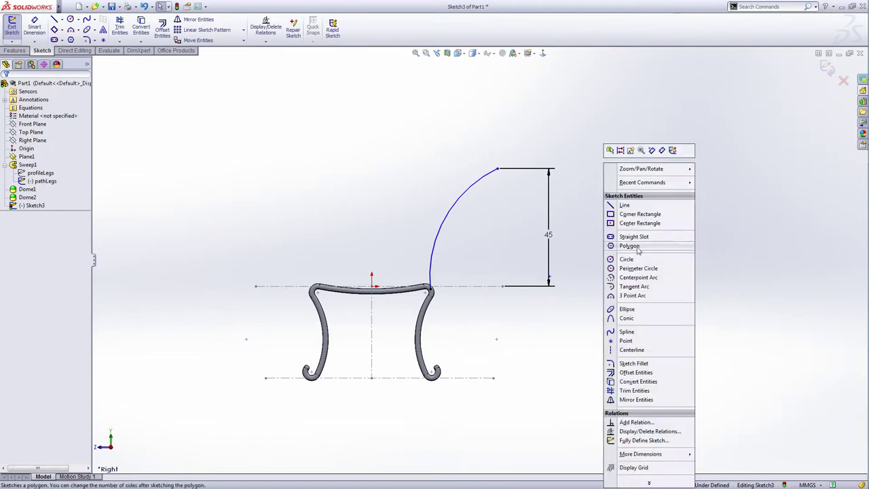
left_click(614, 296)
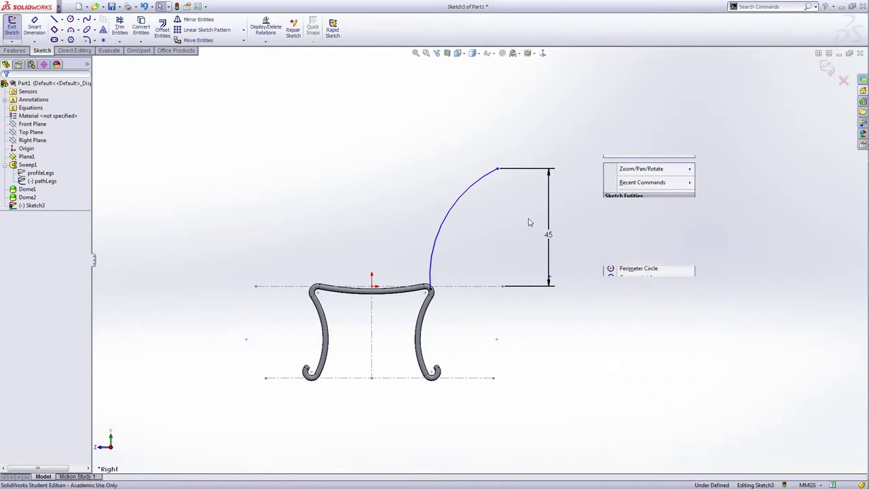
left_click(498, 171)
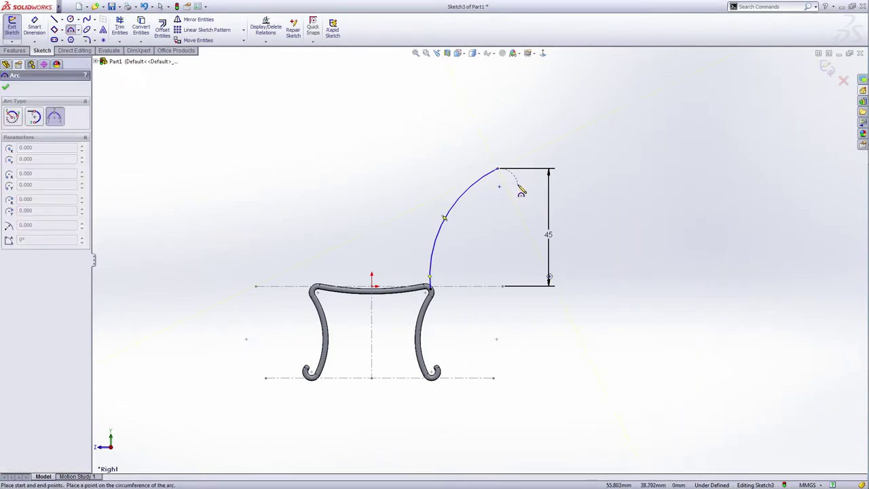
left_click(518, 183)
left_click(518, 178)
right_click(521, 163)
left_click(543, 191)
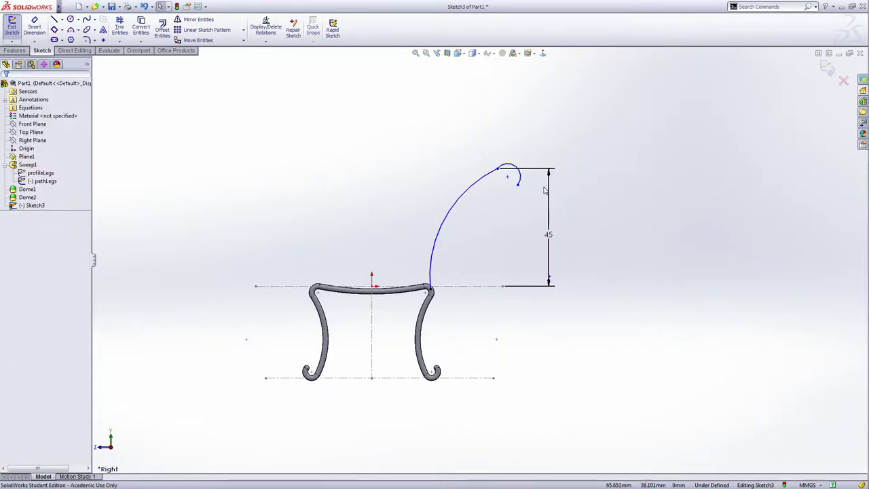
- Add a Tangent relation between the long backrest arc and the small curled arc
left_click(495, 180)
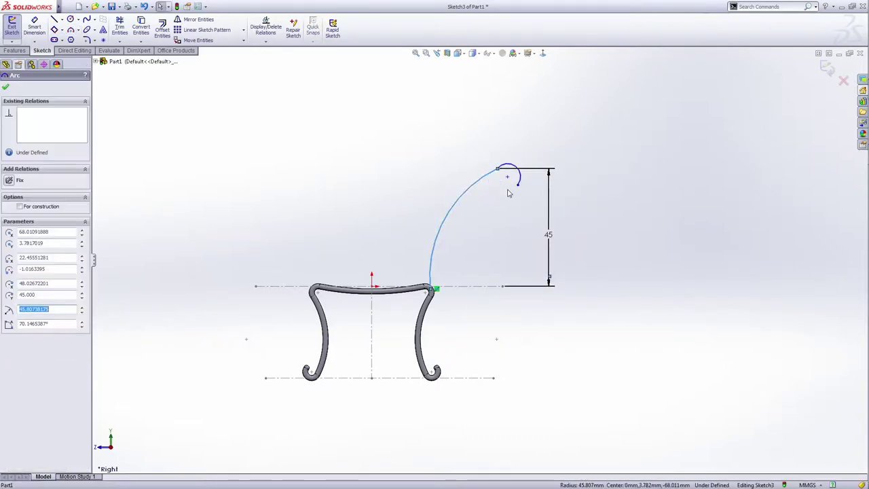
left_click(520, 170, "ctrl")
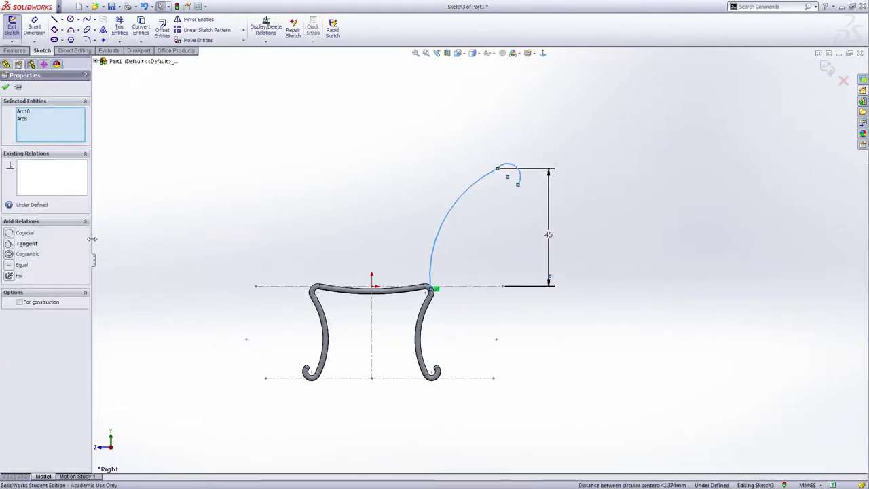
left_click(9, 244)
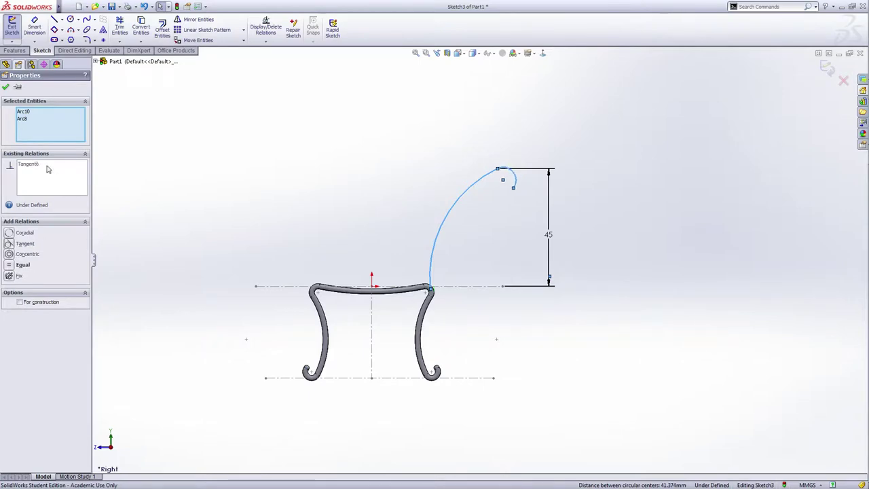
left_click(5, 87)
- Move the small arc's free end inward so it curls back beneath the long backrest arc's upper end
scroll(519, 183, "down", 3)
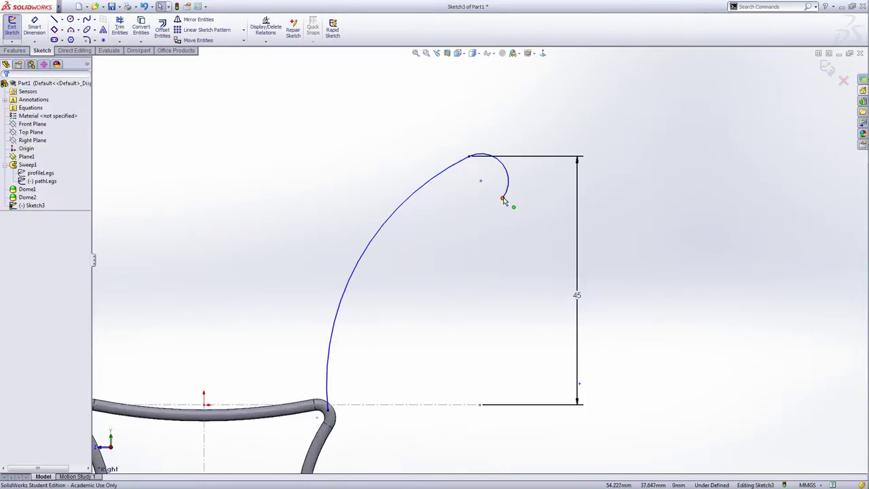
left_click_drag(515, 188, 467, 188)
key("Escape")
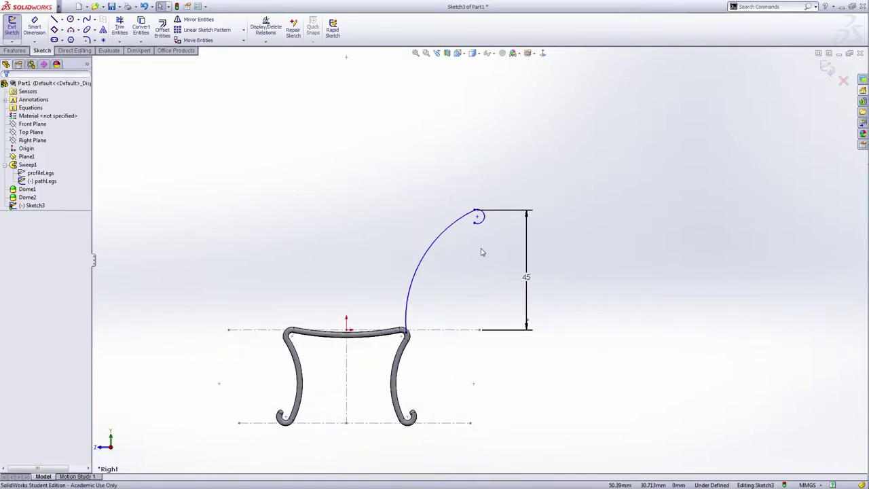
- Shift the junction of the two backrest arcs inward and place the curl's free end about 44 mm across and 38 mm above the origin
left_click_drag(476, 211, 472, 232)
left_click(595, 267)
left_click(465, 231)
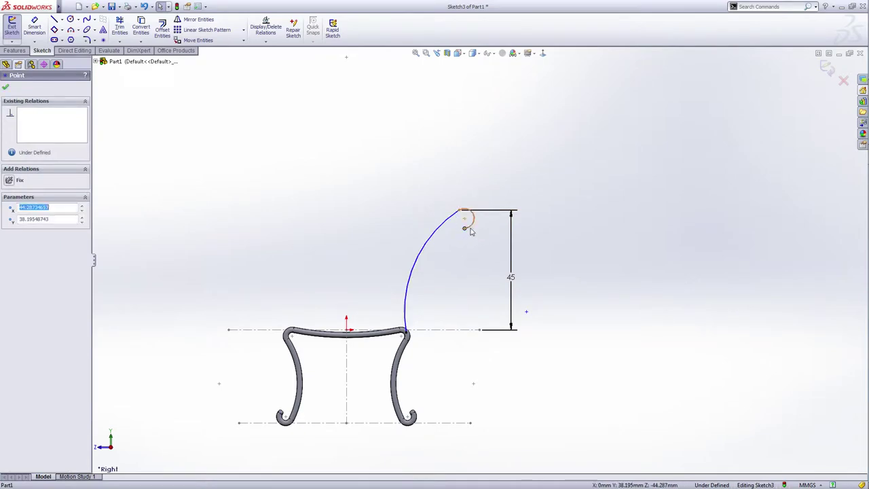
left_click(603, 283)
scroll(468, 234, "down", 3)
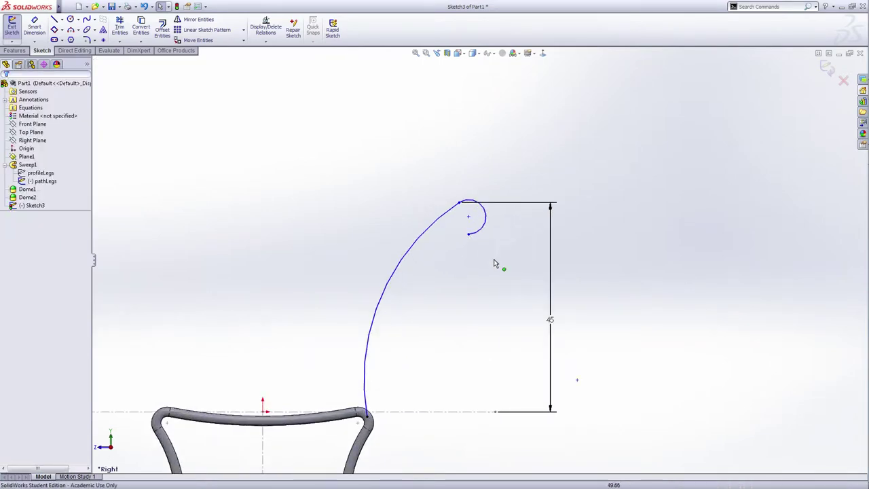
scroll(543, 289, "up", 3)
- Sketch a short line about 1.6 mm long from the curl's free end, sloping down toward the long arc
right_click(568, 248)
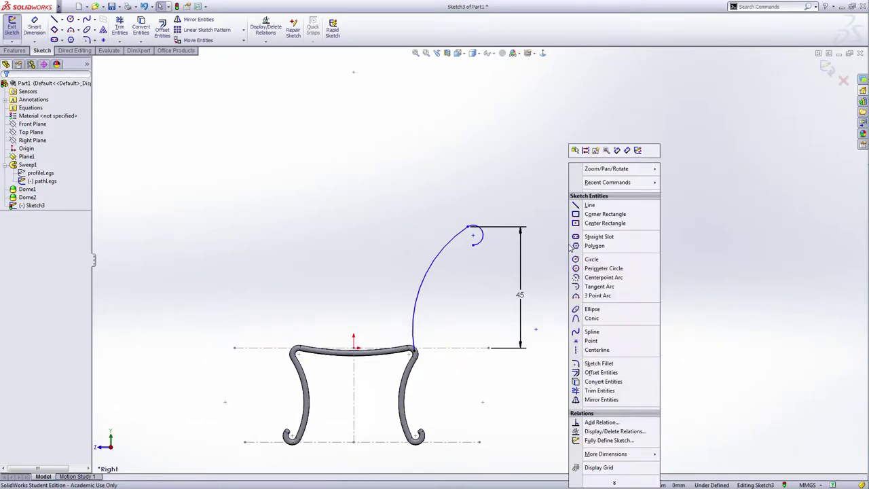
left_click(584, 209)
scroll(505, 243, "down", 2)
scroll(469, 257, "down", 2)
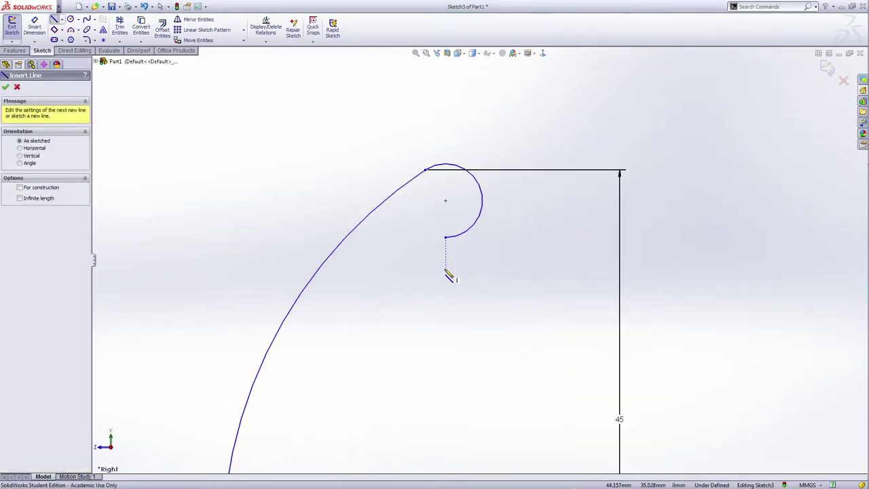
left_click(445, 237)
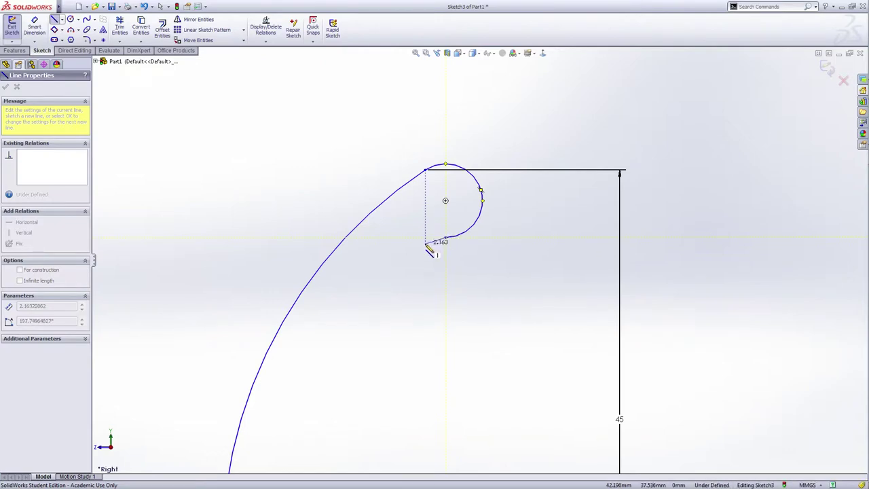
right_click(436, 247)
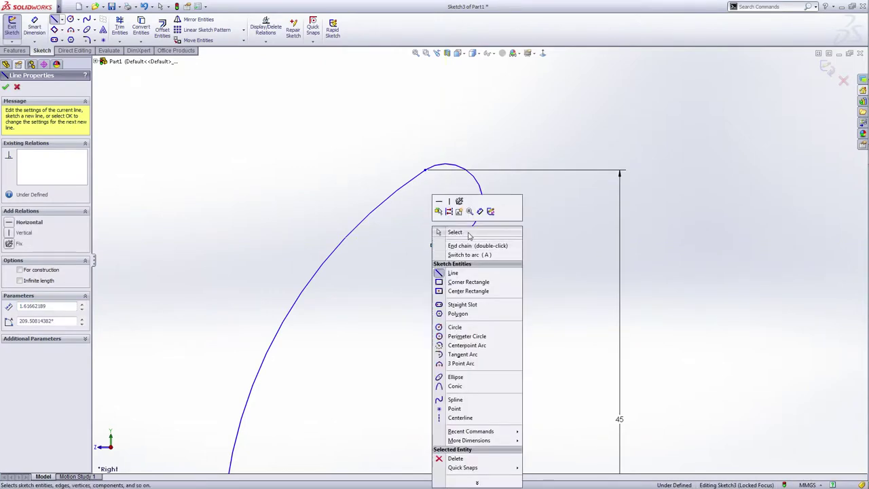
left_click(469, 235)
- Add a Tangent relation between the short line and the small curled arc
left_click(440, 243)
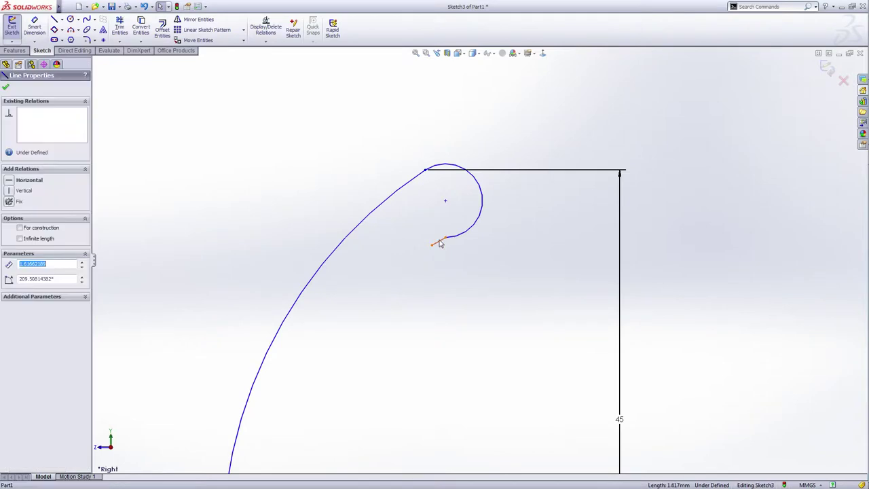
left_click(467, 238, "ctrl")
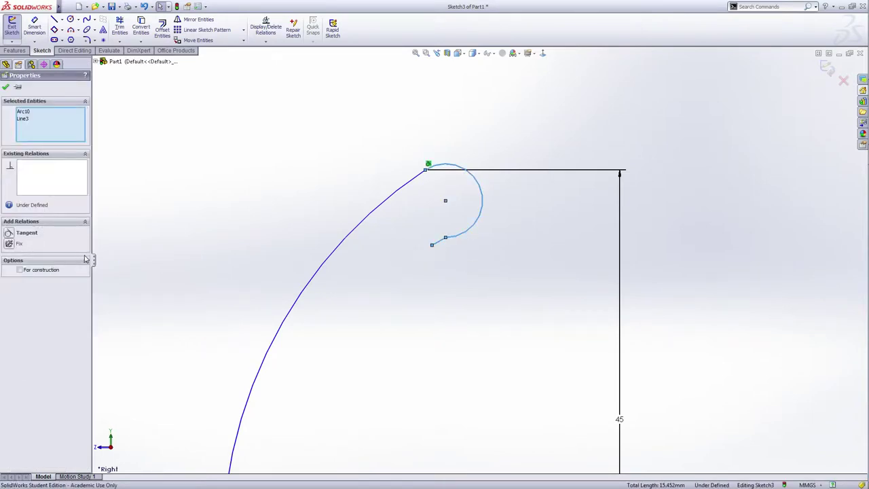
left_click(10, 235)
left_click(5, 86)
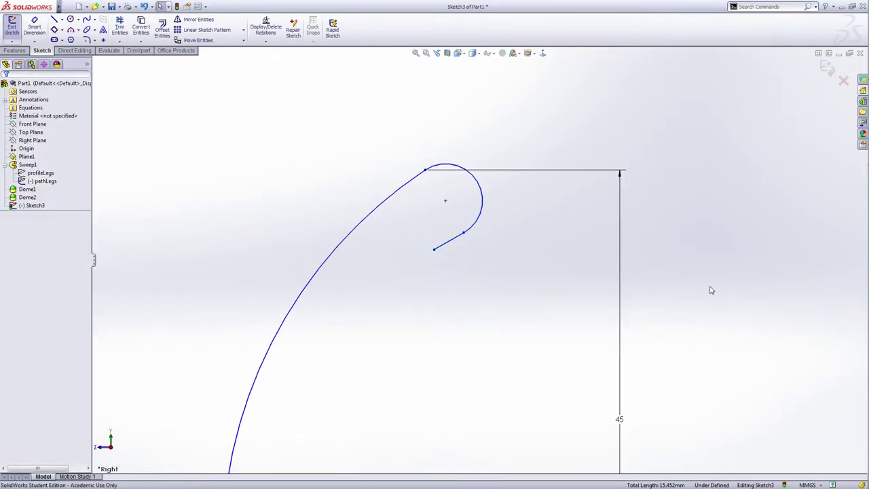
- Dimension the short end line's length as 0.2 mm
right_click(690, 239)
left_click(748, 151)
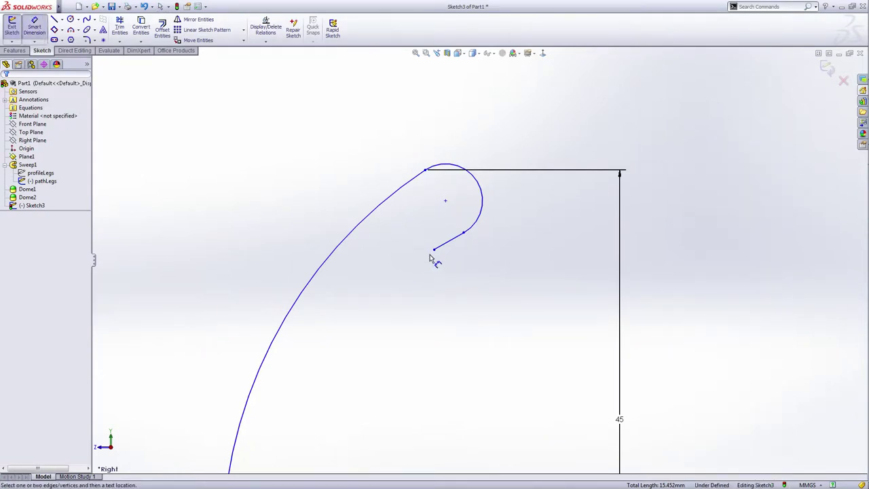
left_click(448, 242)
left_click(460, 255)
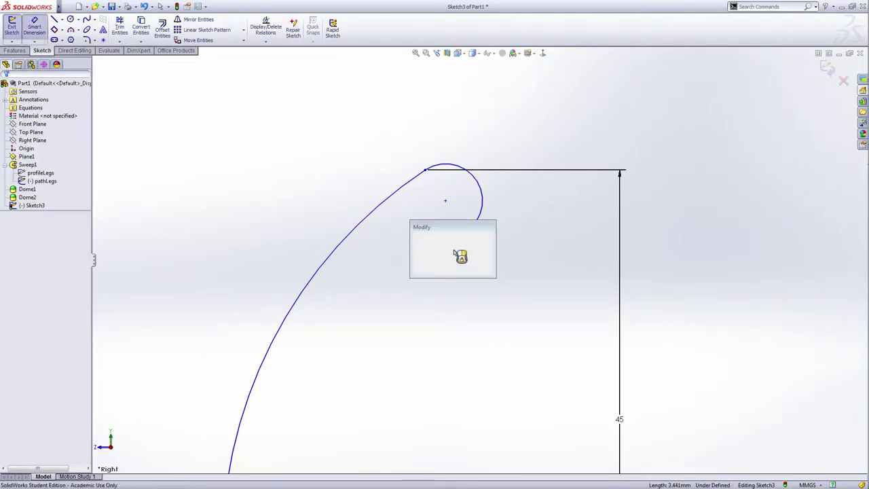
key("Return")
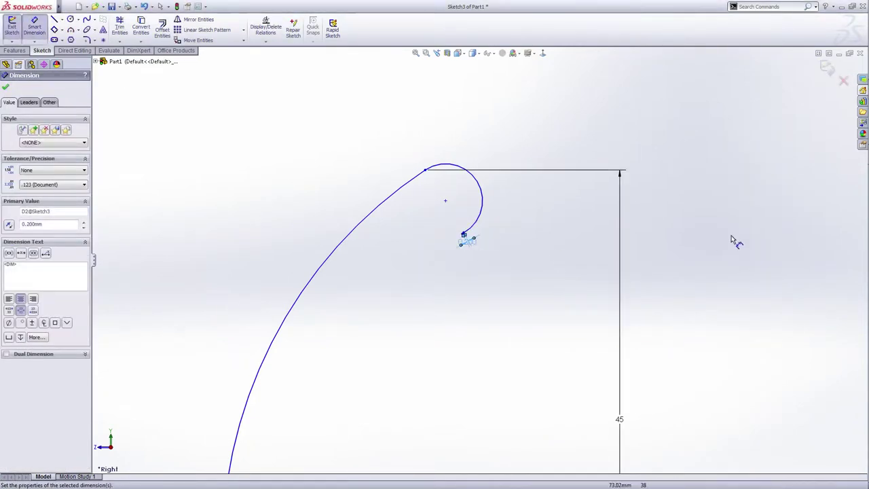
right_click(685, 231)
left_click(663, 259)
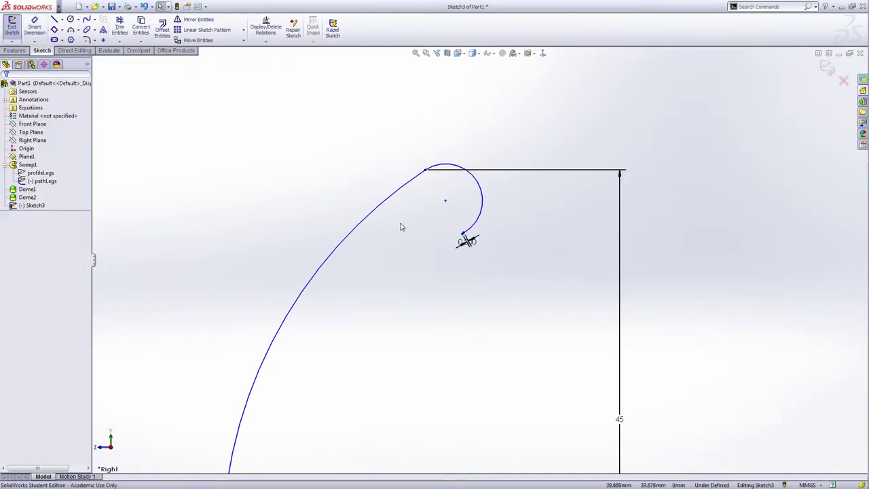
- Move the short end line inward to extend the curl, and shift the junction of the two arcs slightly toward the seat
scroll(468, 241, "down", 6)
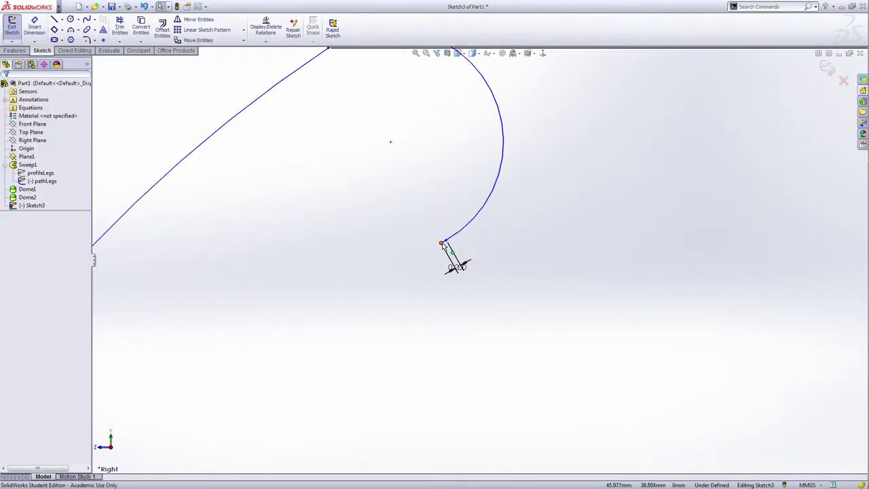
mouse_move(442, 243)
left_mouse_down()
mouse_move(419, 239)
mouse_move(429, 238)
left_mouse_up()
key("Escape")
scroll(502, 272, "up", 6)
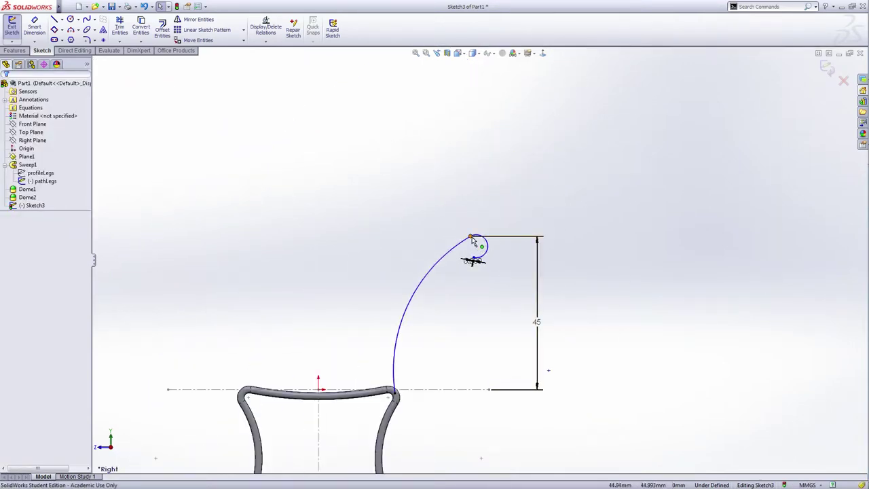
mouse_move(473, 237)
left_mouse_down()
mouse_move(454, 240)
mouse_move(461, 236)
left_mouse_up()
key("Escape")
scroll(476, 248, "up", 3)
scroll(489, 265, "down", 5)
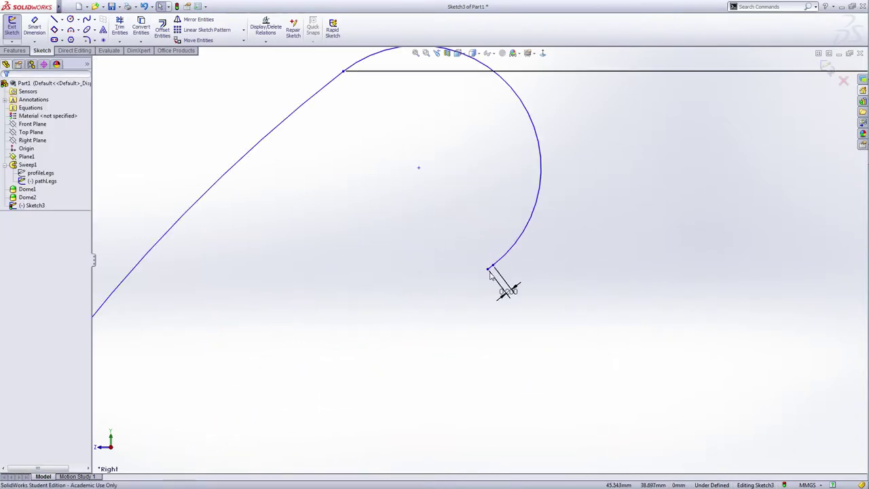
- Tighten the curl further by moving its lower end inward to about 42 mm across and 40 mm above the origin
left_click_drag(492, 256, 274, 208)
scroll(376, 217, "up", 8)
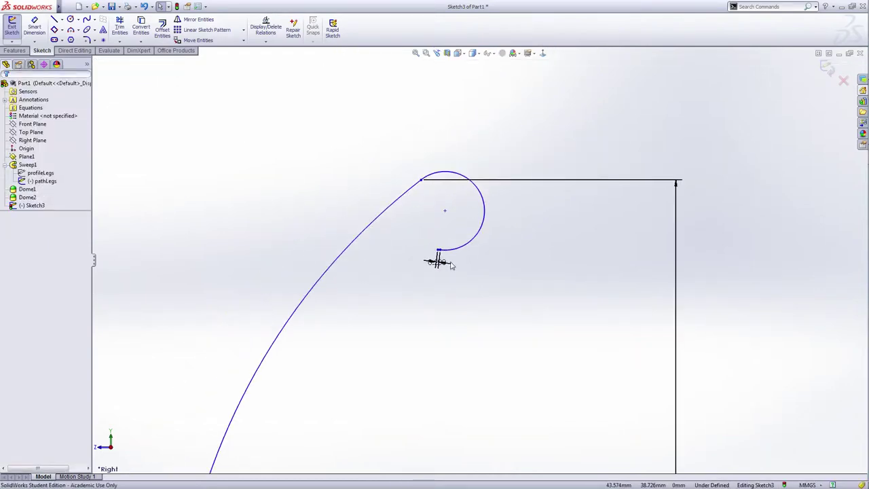
scroll(459, 271, "up", 2)
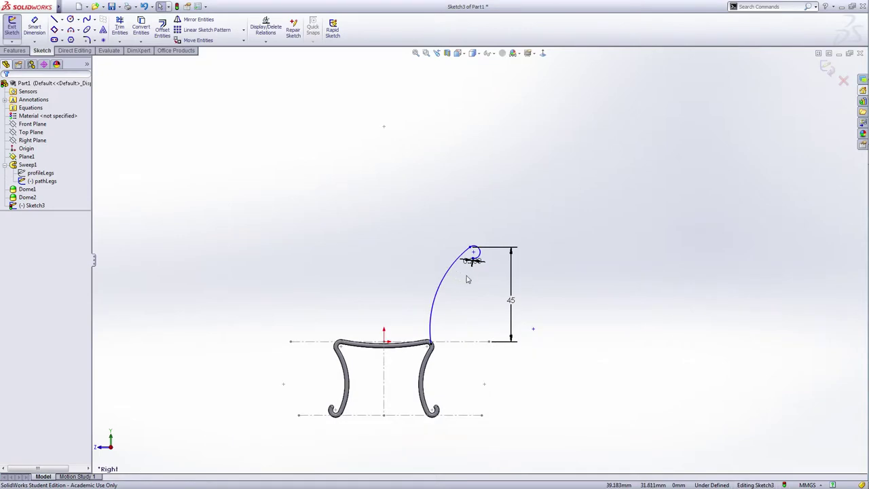
scroll(483, 259, "down", 6)
scroll(489, 279, "down", 10)
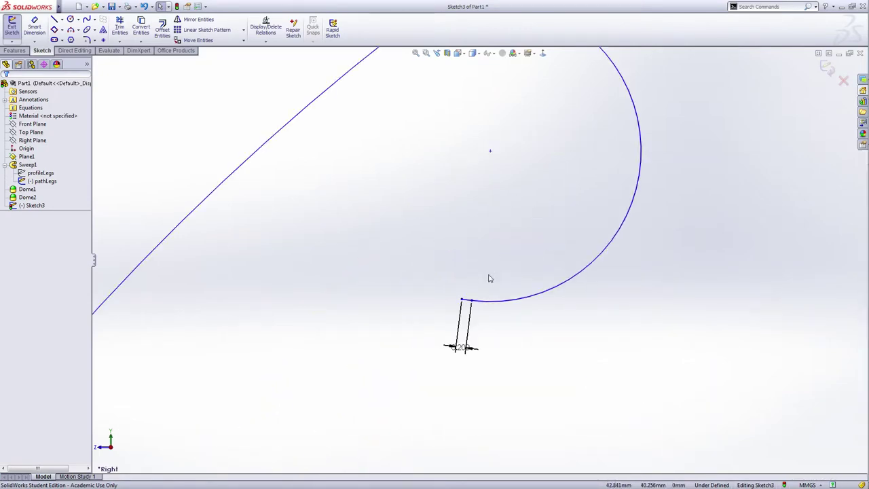
mouse_move(447, 337)
left_mouse_down()
mouse_move(425, 330)
mouse_move(395, 299)
left_mouse_up()
scroll(487, 304, "up", 12)
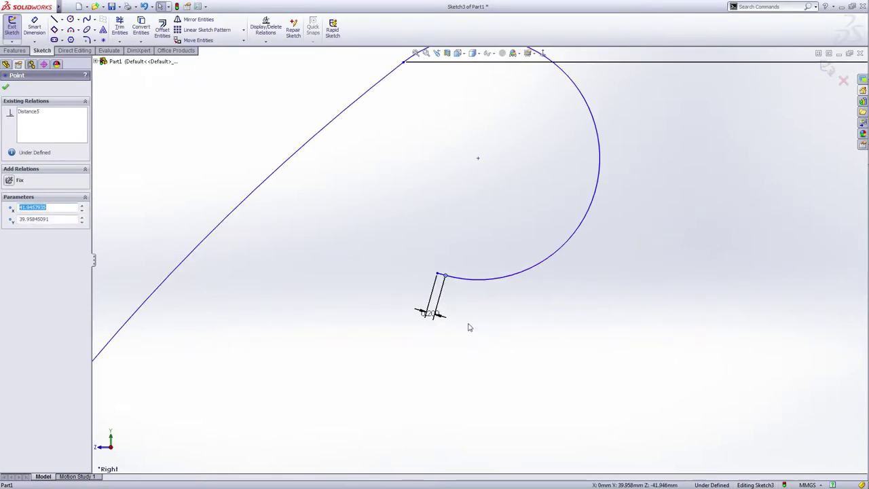
left_click(629, 296)
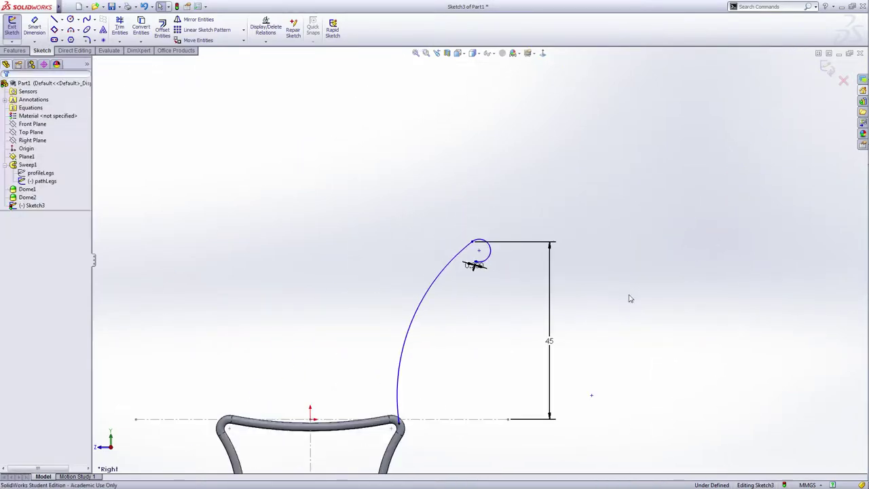
scroll(622, 307, "down", 3)
scroll(591, 316, "up", 3)
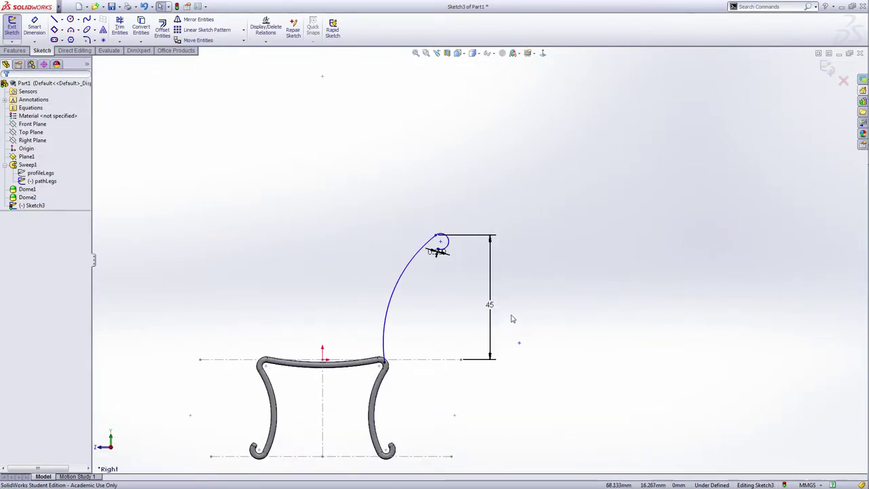
scroll(502, 319, "up", 2)
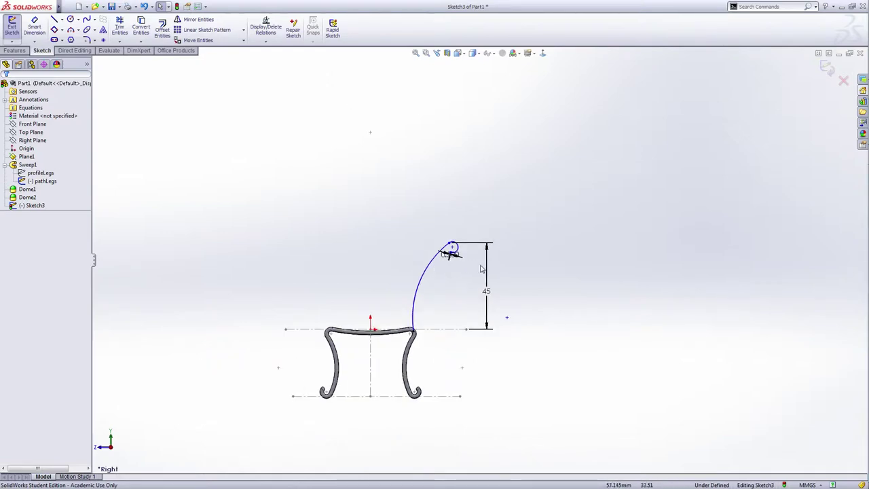
- Exit the backrest sketch and rename it pathBack
left_click(827, 68)
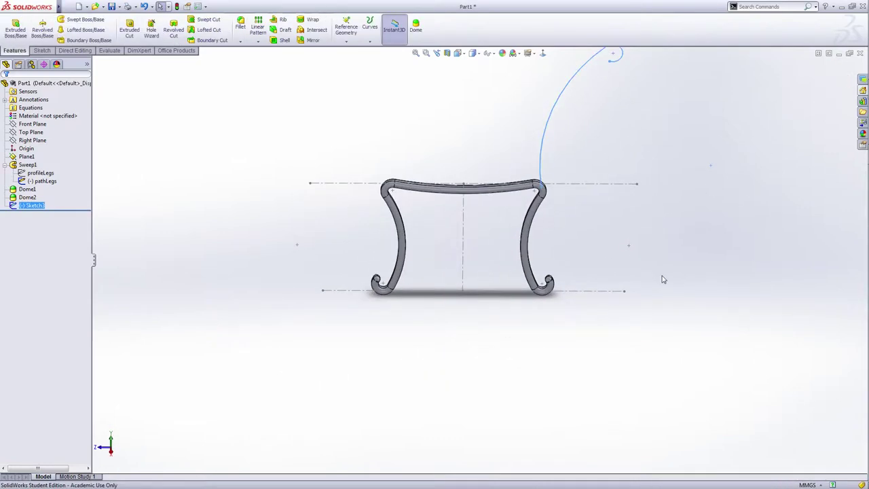
left_click(32, 206)
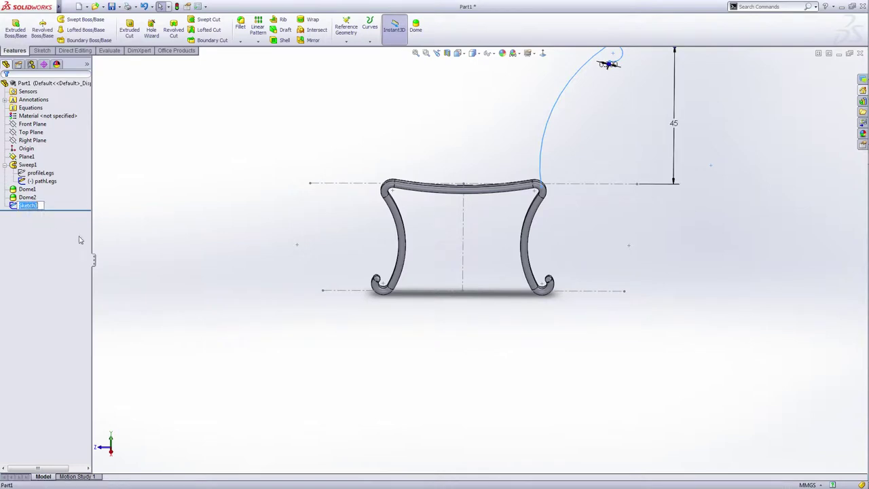
type("pathBack")
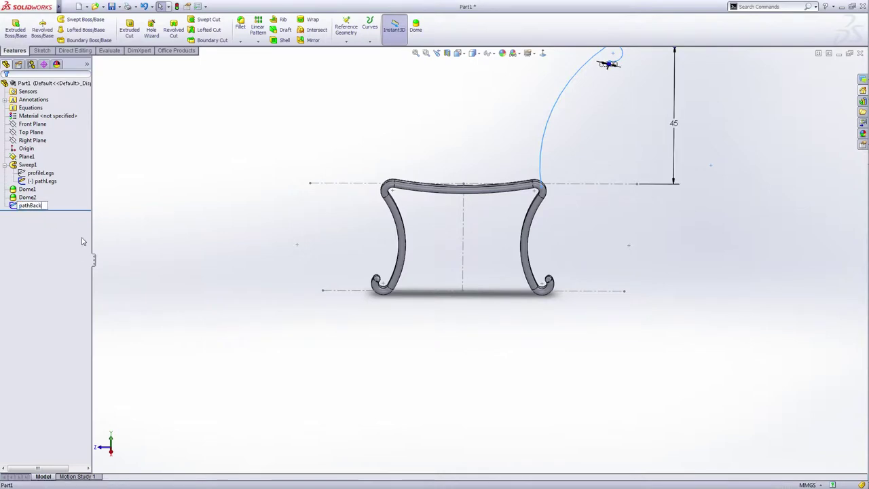
key("Return")
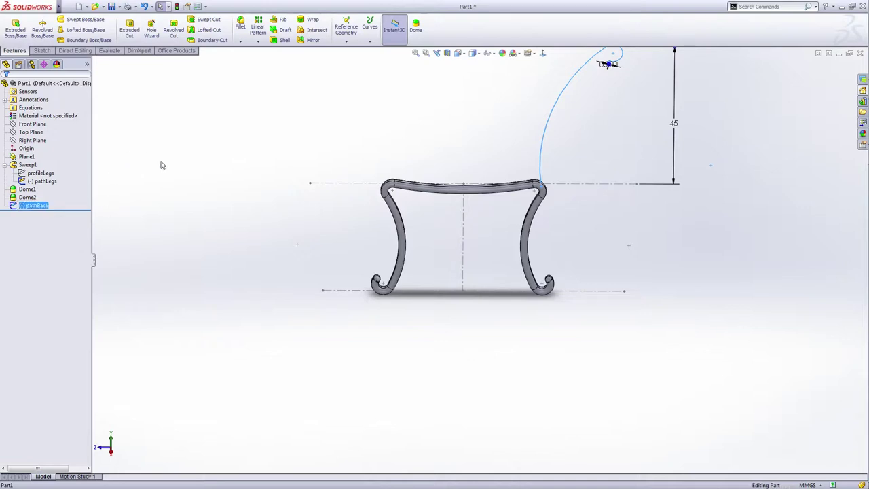
- Create a reference plane perpendicular to pathBack's short end line and coincident with that line's free endpoint
scroll(577, 125, "down", 6)
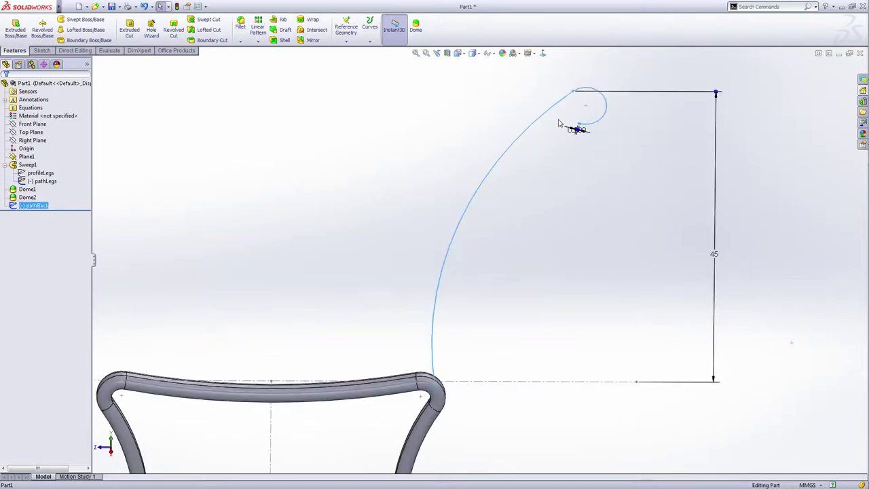
left_click(345, 41)
left_click(351, 54)
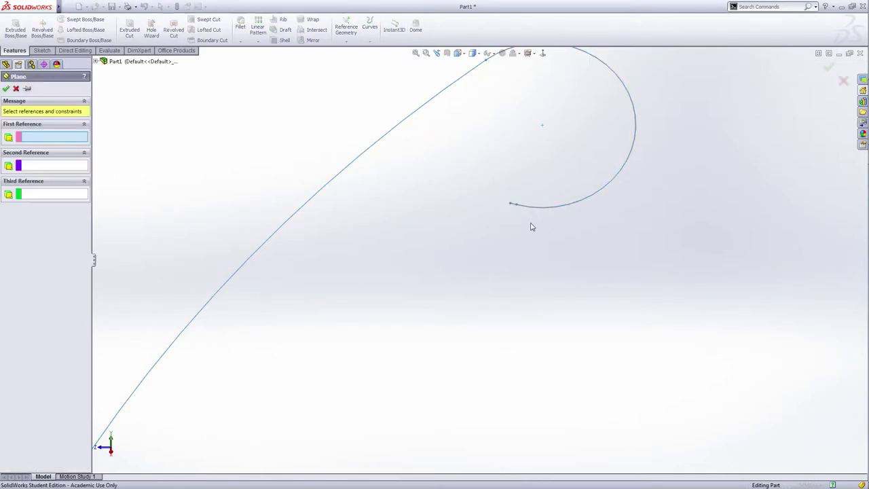
scroll(530, 225, "down", 2)
left_click(481, 196)
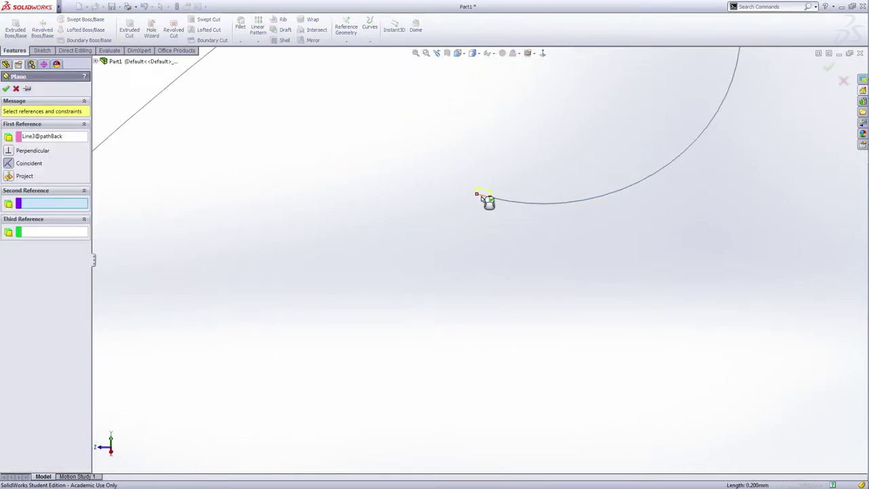
left_click(8, 151)
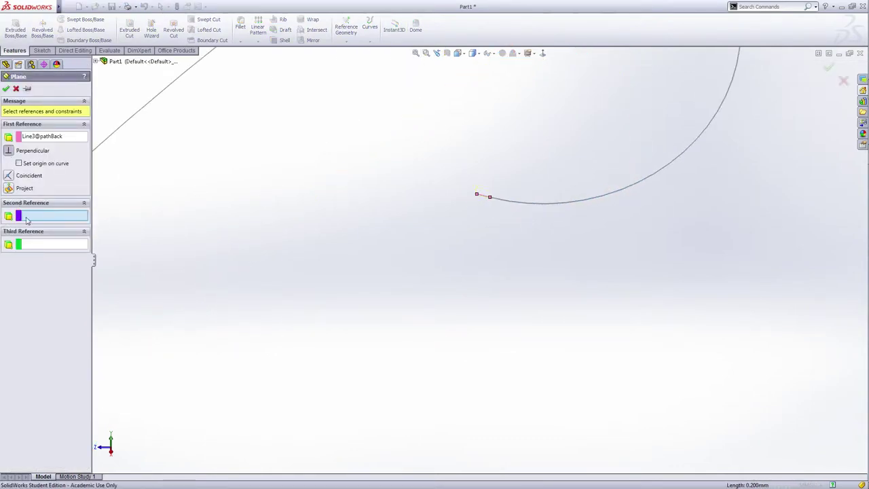
left_click(477, 196)
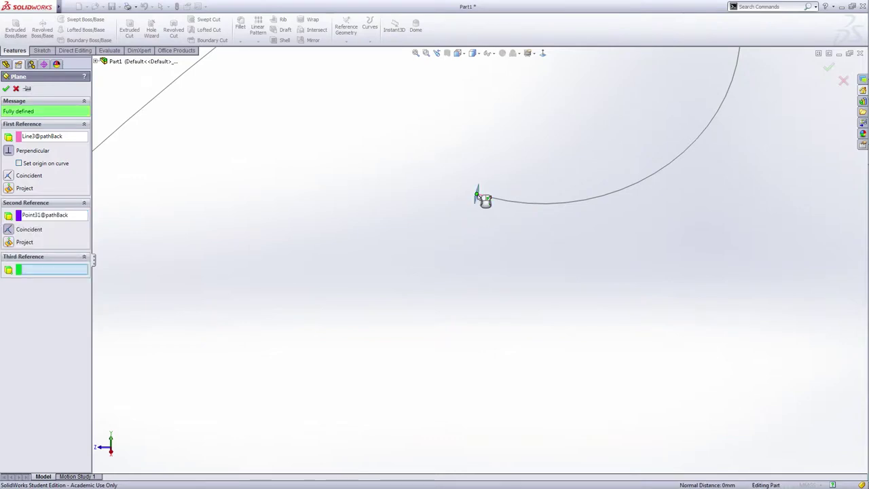
left_click(6, 88)
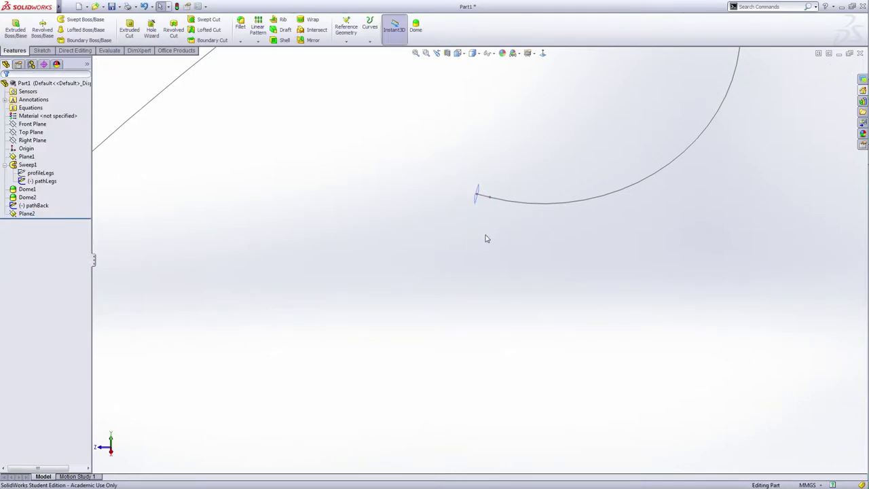
- Hide Plane1 from the model view
scroll(486, 238, "up", 5)
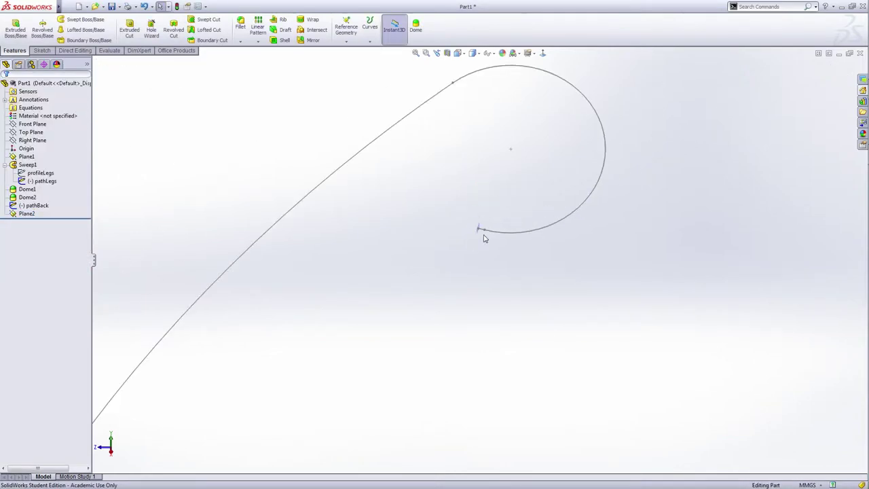
right_click(34, 158)
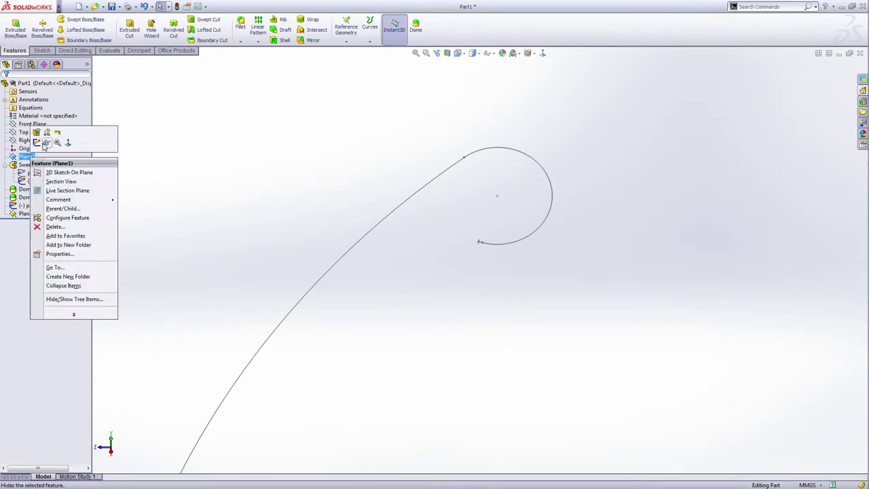
left_click(45, 143)
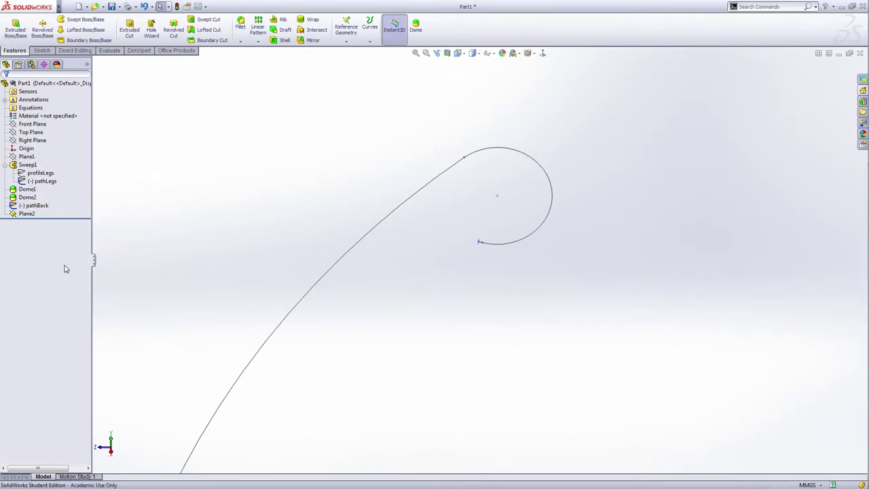
- Start a sketch on Plane2 and draw a straight slot about 0.54 mm between centres and 0.33 mm wide near pathBack's free end
right_click(23, 214)
left_click(28, 198)
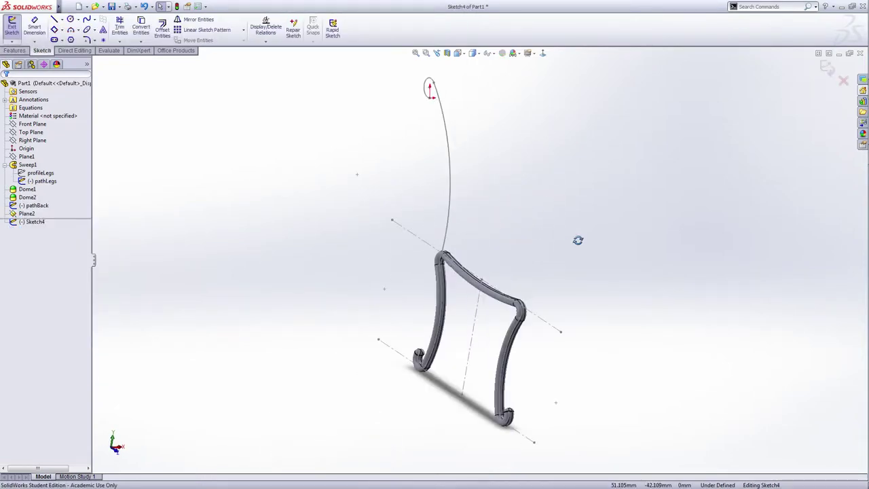
scroll(434, 120, "down", 3)
scroll(425, 133, "down", 2)
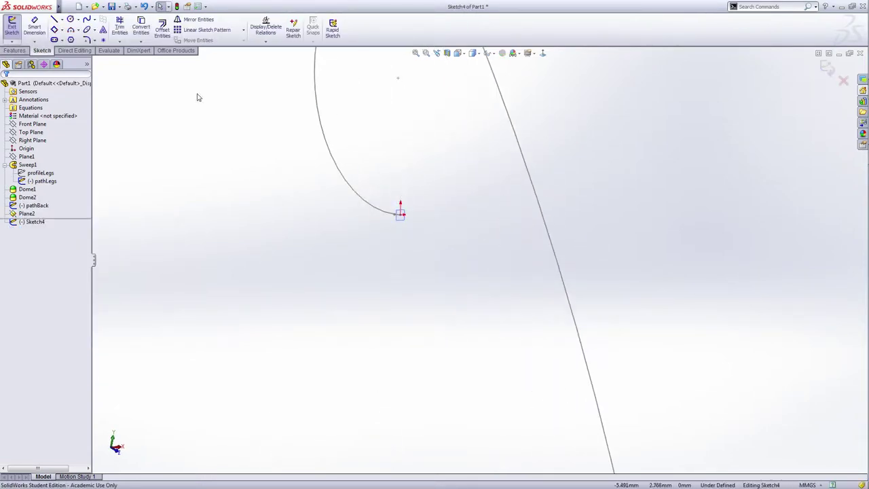
left_click(55, 40)
left_click(365, 244)
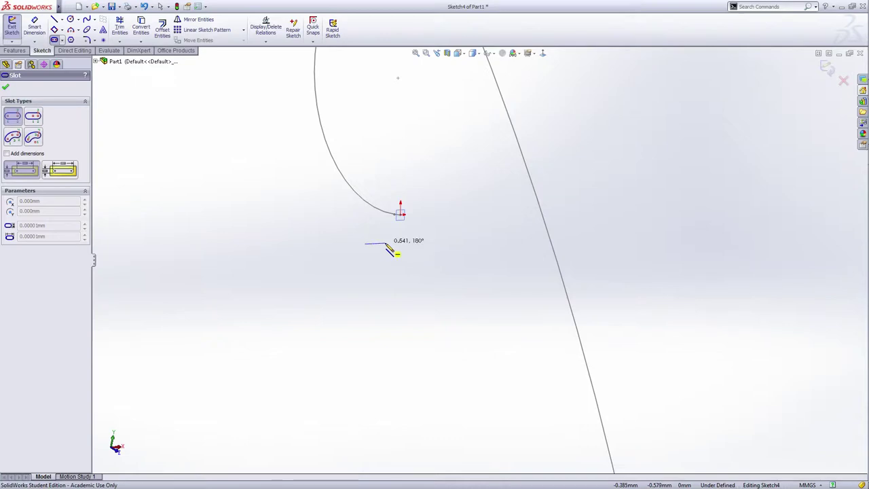
left_click(384, 244)
left_click(387, 239)
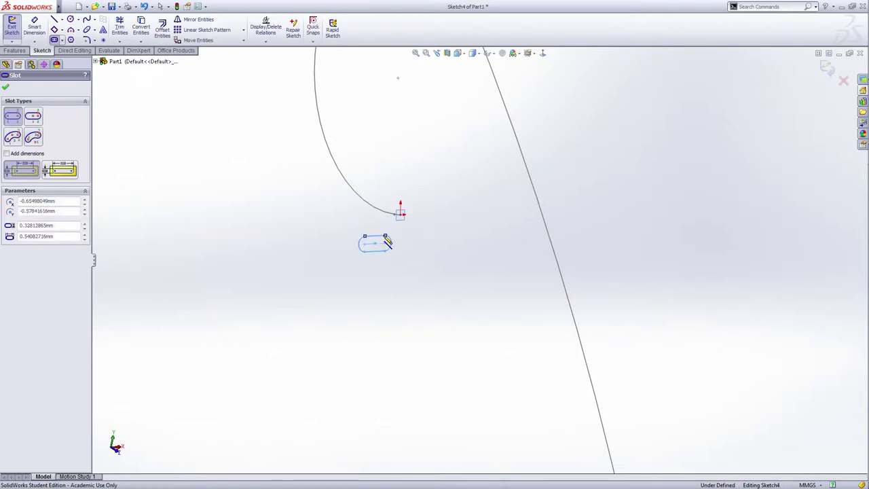
- Dimension the slot's width between its two straight sides and set it to 2 mm
right_click(414, 230)
left_click(419, 220)
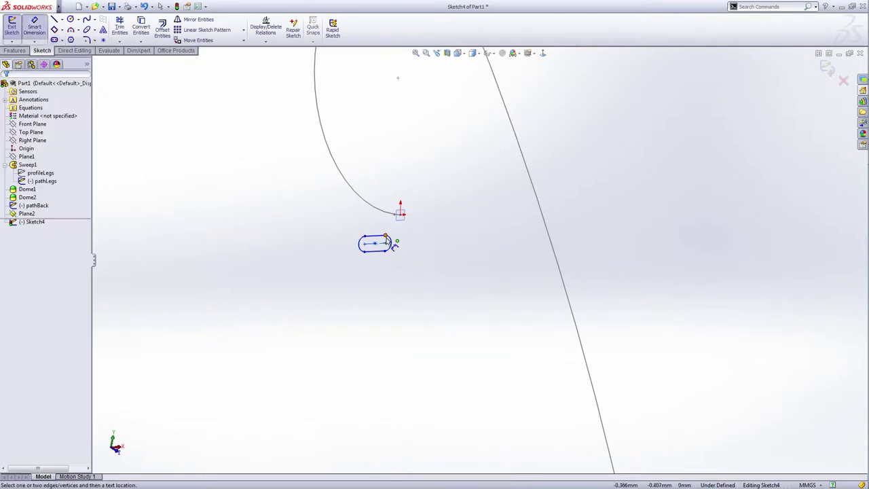
scroll(384, 246, "down", 2)
left_click(384, 246)
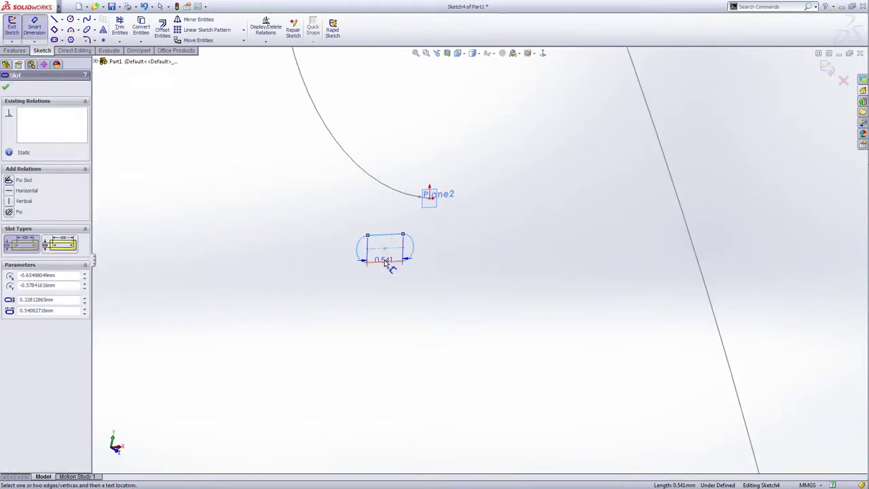
left_click(393, 262)
left_click(435, 249)
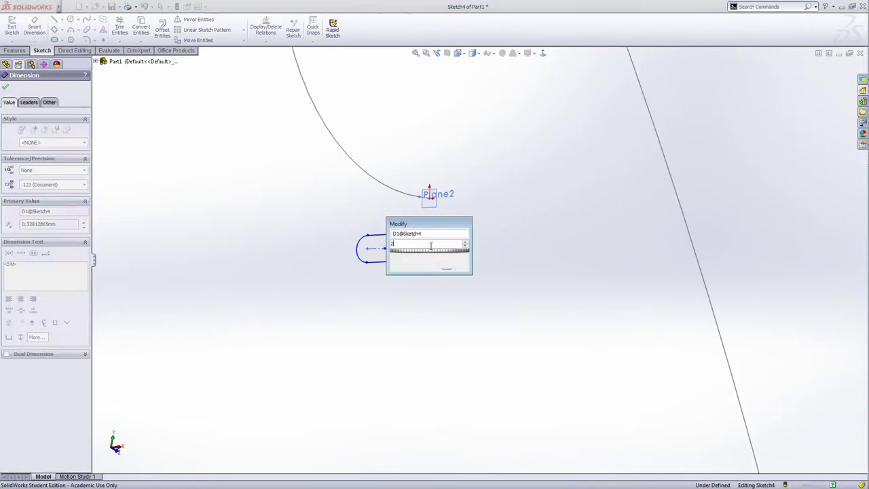
type("2")
key("Return")
- Dimension the distance between the slot's two arc centres and set it to 1 mm
scroll(388, 200, "down", 2)
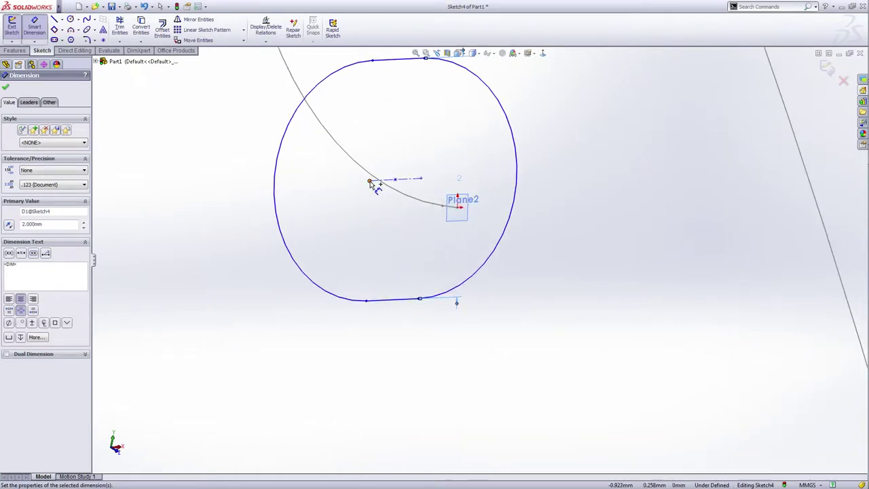
left_click(419, 183)
left_click(421, 180)
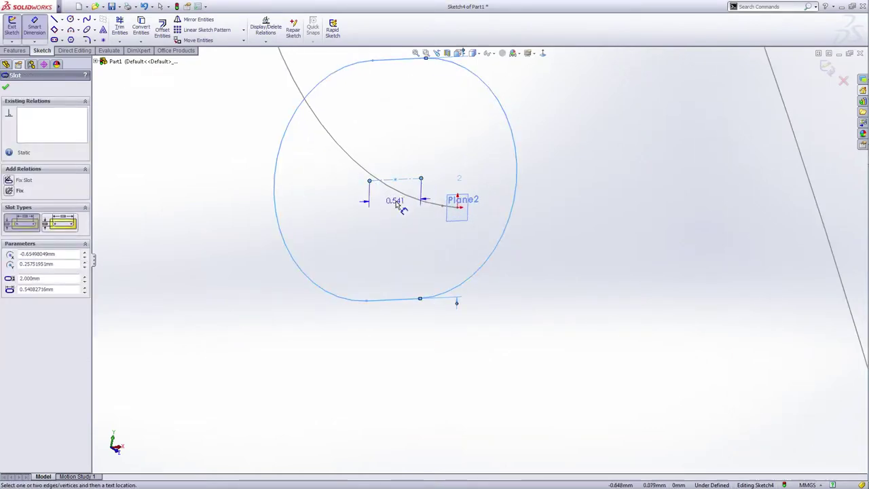
left_click(403, 205)
type("1.000mm")
key("Return")
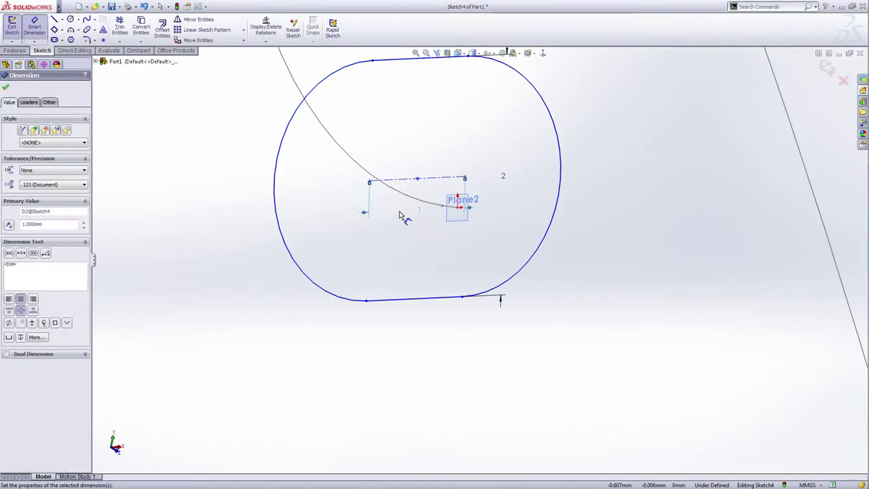
right_click(591, 292)
left_click(617, 75)
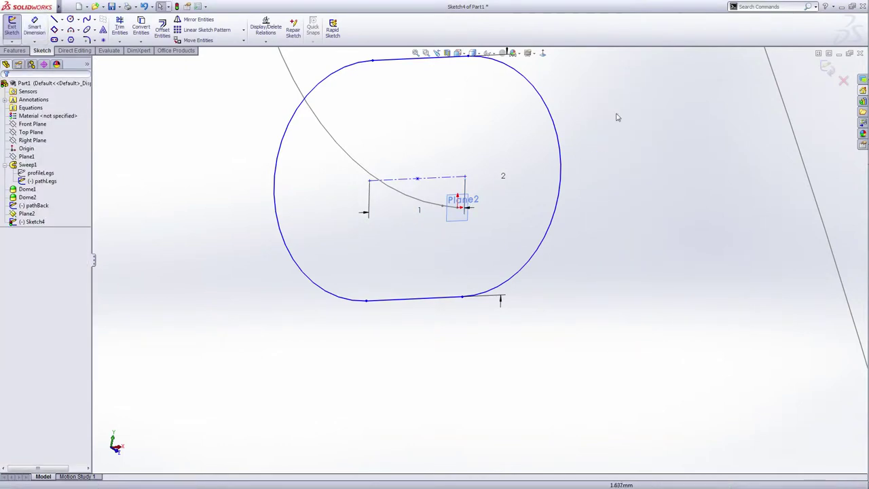
- Add a Pierce relation between the slot's centre point and pathBack's short end line, and exit the sketch
left_click(421, 180)
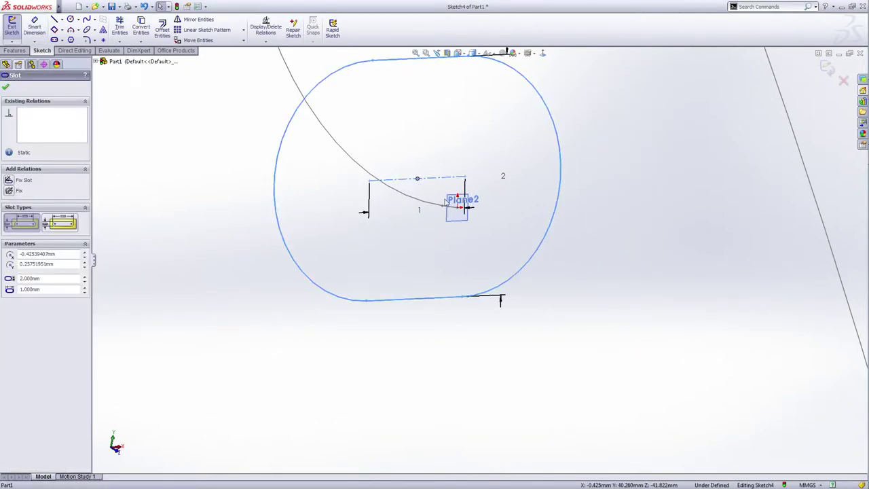
left_click(453, 211, "ctrl")
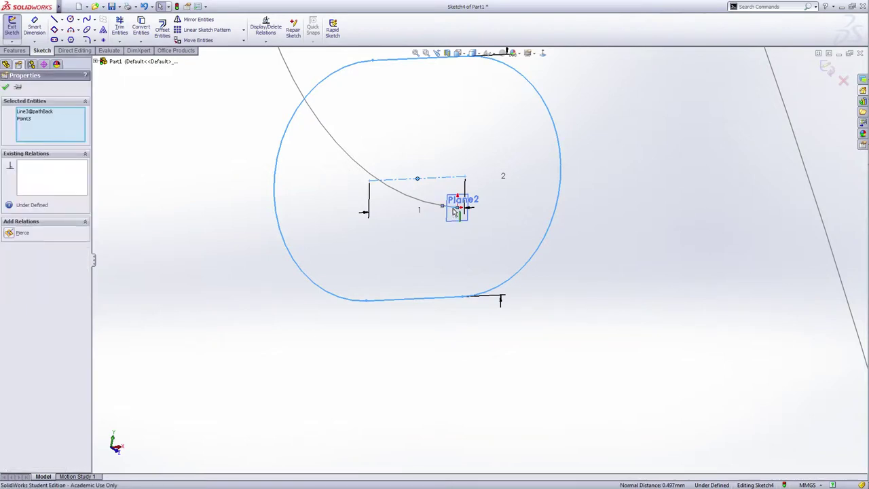
left_click(10, 233)
left_click(573, 189)
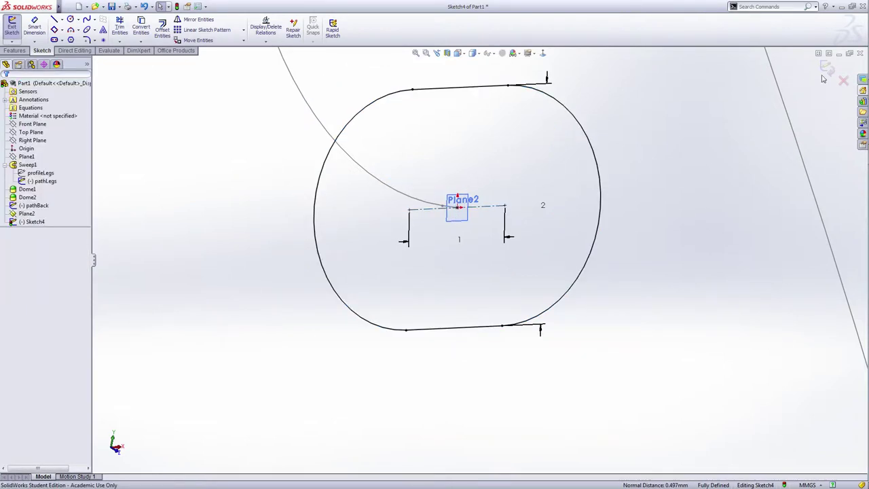
left_click(825, 71)
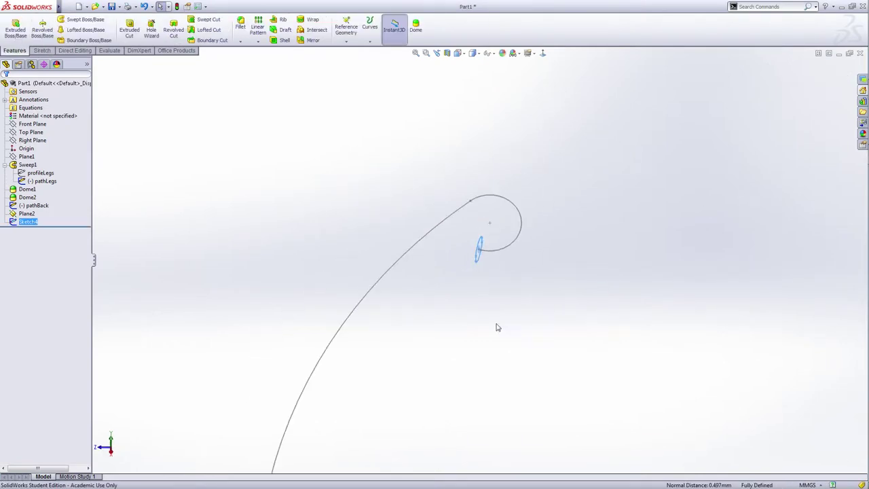
- Create a swept boss using the slot sketch as the profile and pathBack as the path
middle_click_drag(497, 328, 501, 338)
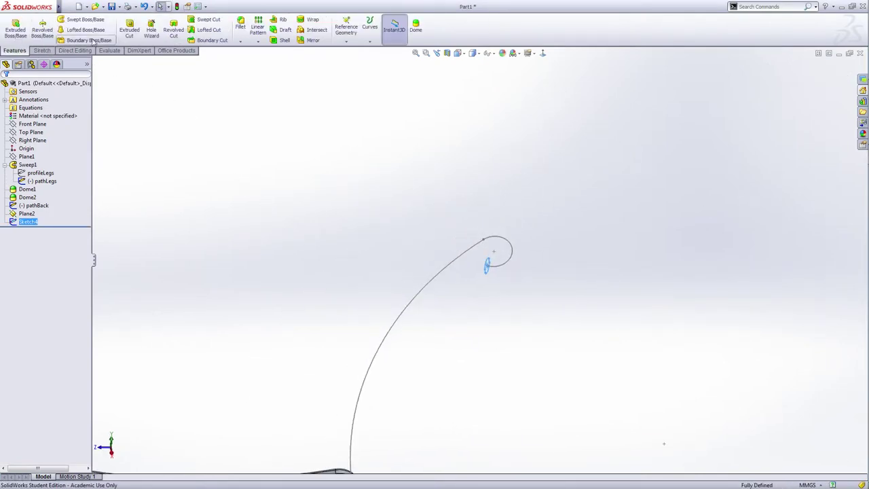
left_click(82, 19)
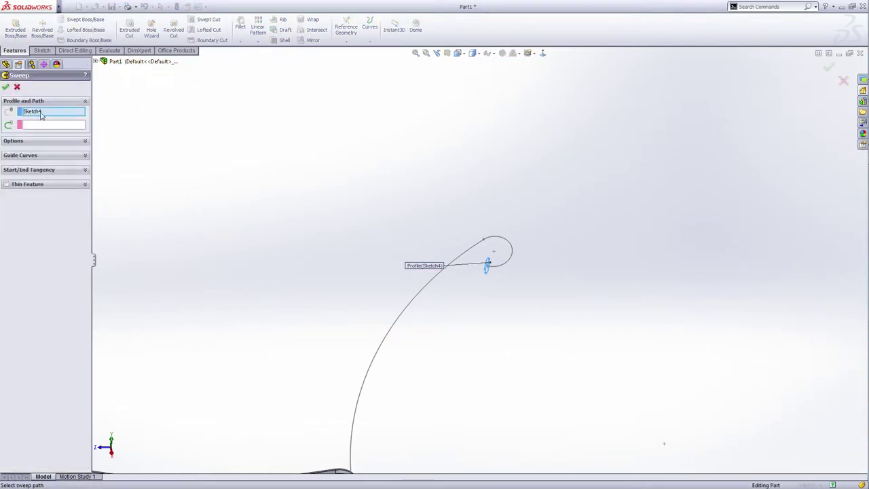
left_click(140, 62)
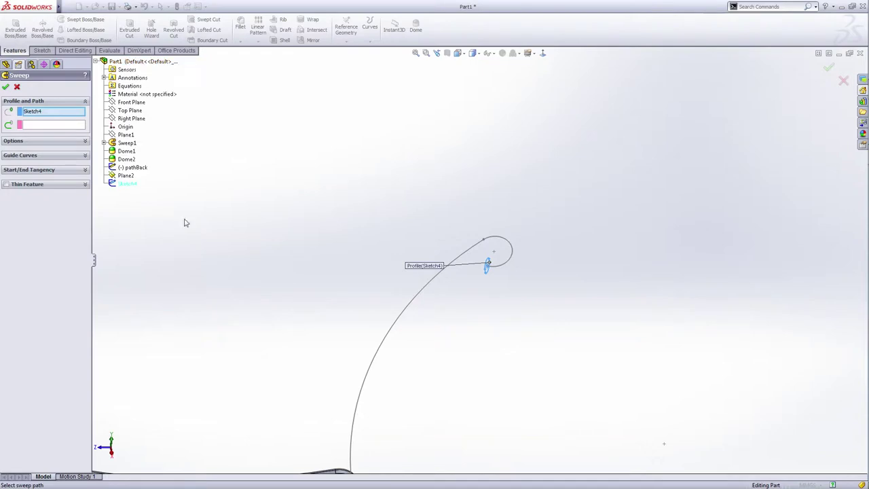
left_click(44, 128)
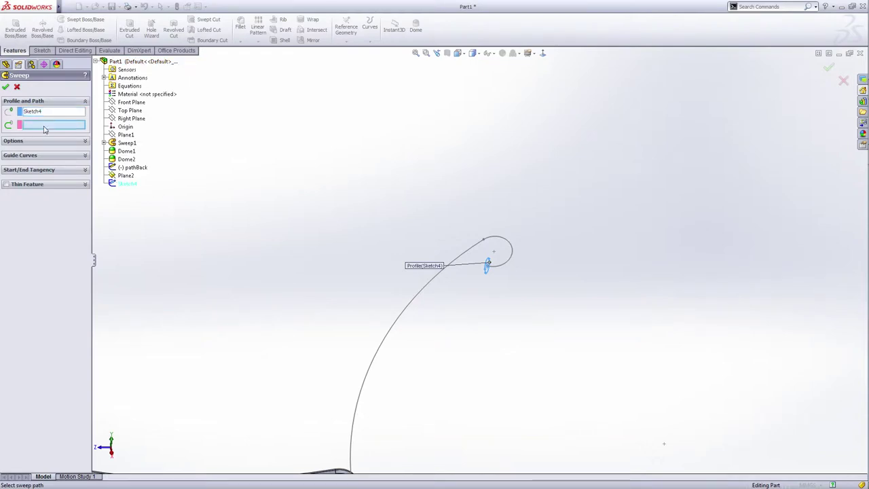
left_click(136, 168)
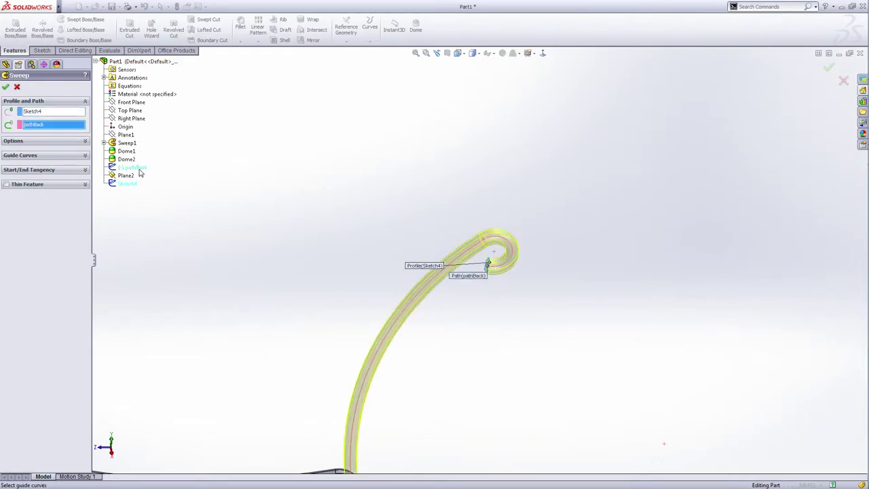
key("z")
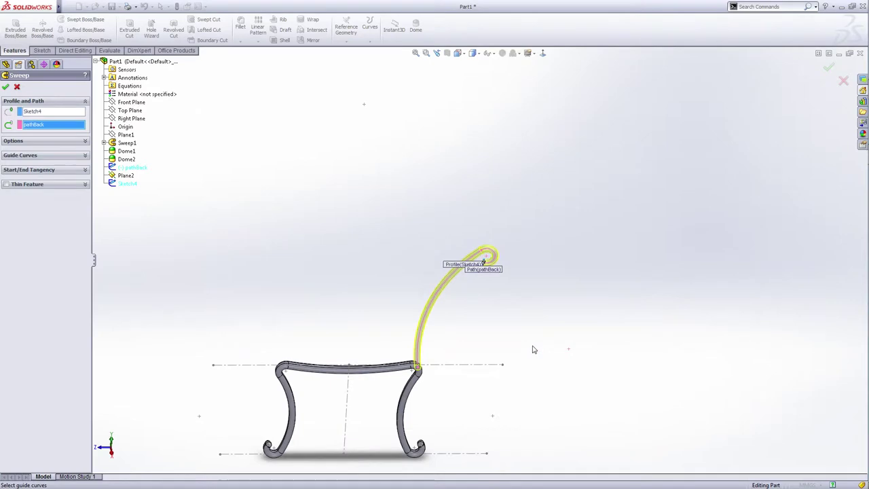
left_click(5, 87)
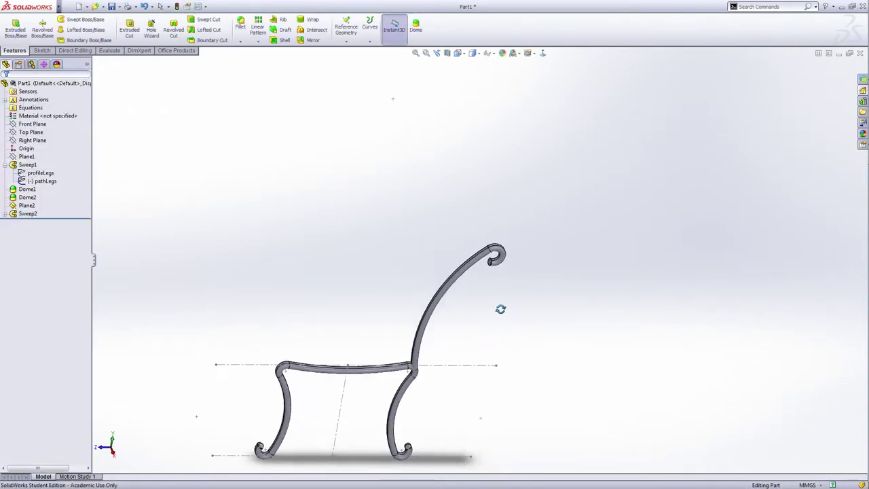
- Add a 1 mm dome to the end face of the backrest's curl, with the continuous dome option off
scroll(485, 274, "down", 4)
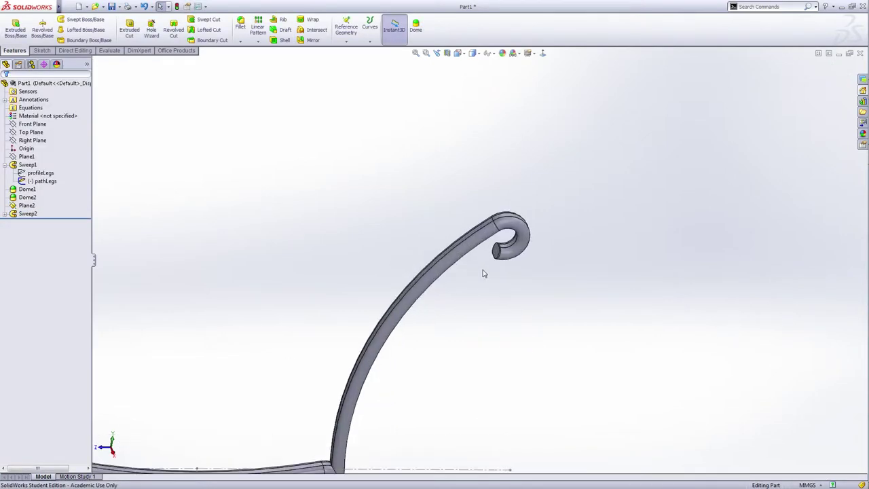
left_click(416, 29)
scroll(483, 277, "down", 6)
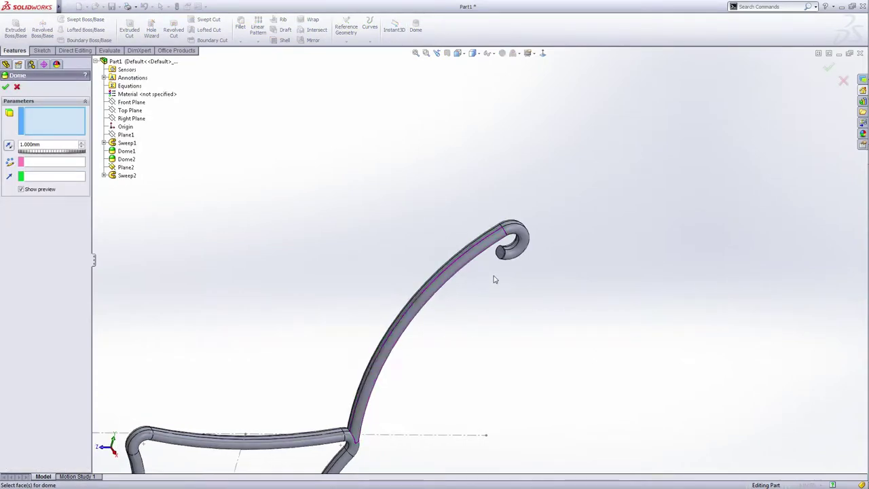
left_click(522, 237)
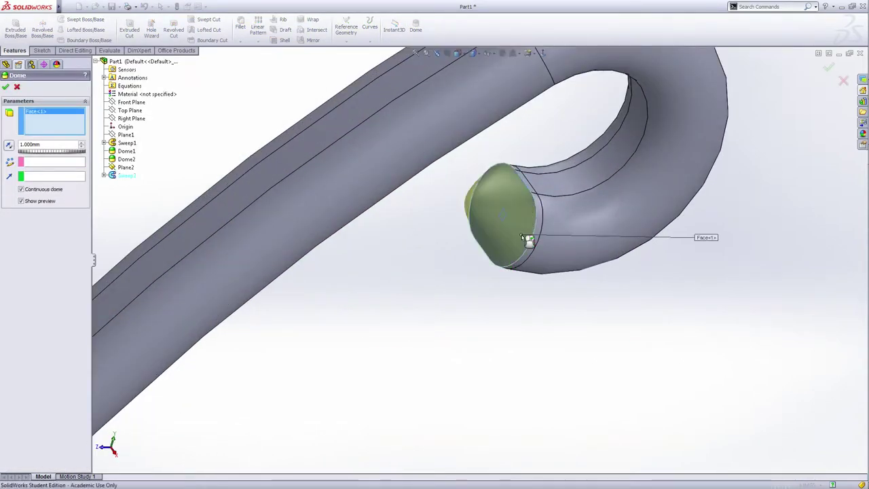
left_click(22, 191)
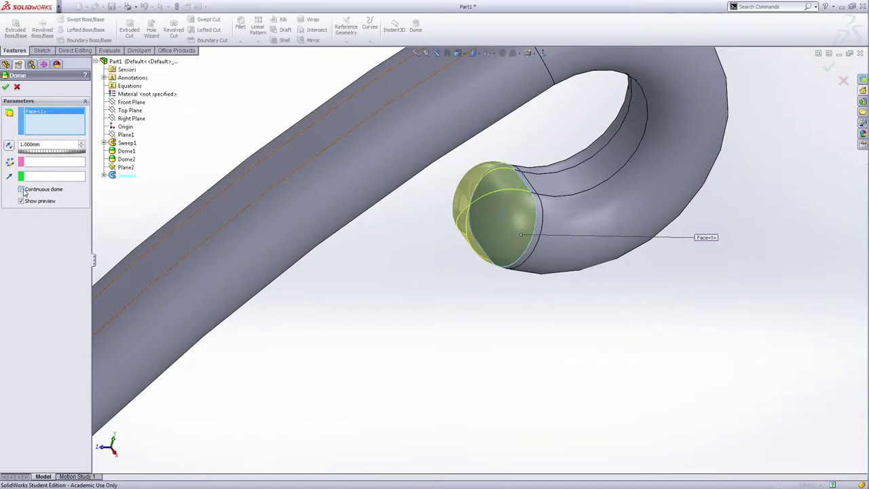
left_click(6, 87)
scroll(438, 333, "up", 6)
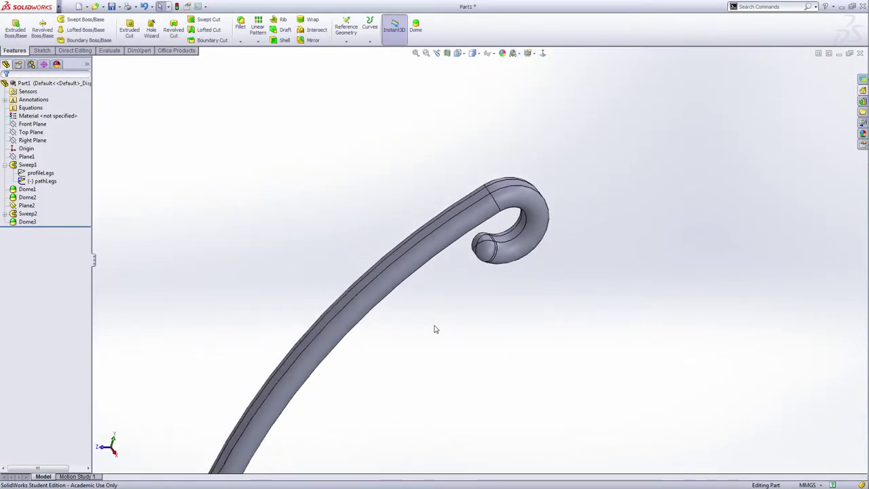
- Hide the pathLegs sketch so its construction lines do not show
scroll(450, 353, "up", 5)
middle_click_drag(449, 354, 476, 352)
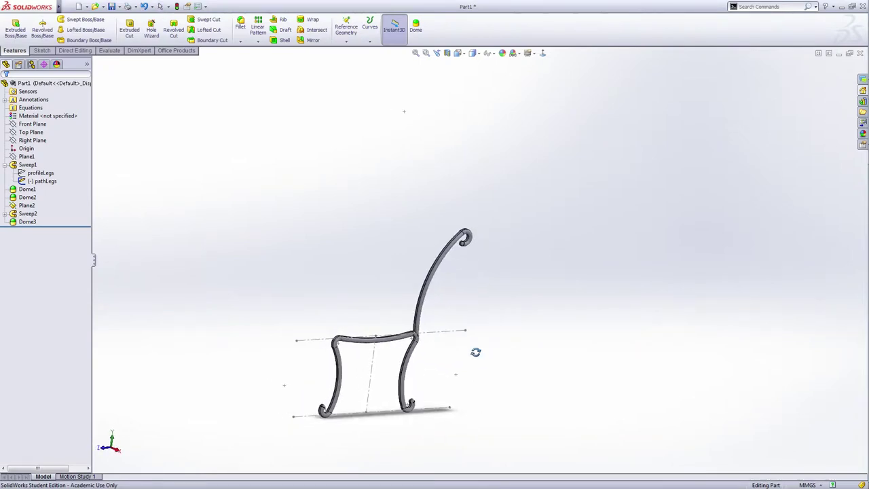
mouse_move(476, 352)
middle_mouse_down()
mouse_move(504, 361)
mouse_move(478, 356)
middle_mouse_up()
left_click(28, 206)
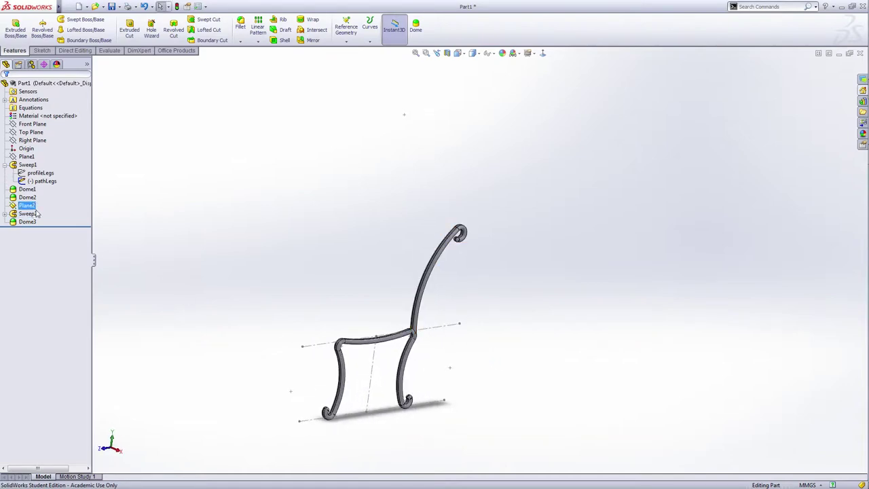
left_click(42, 180)
right_click(39, 181)
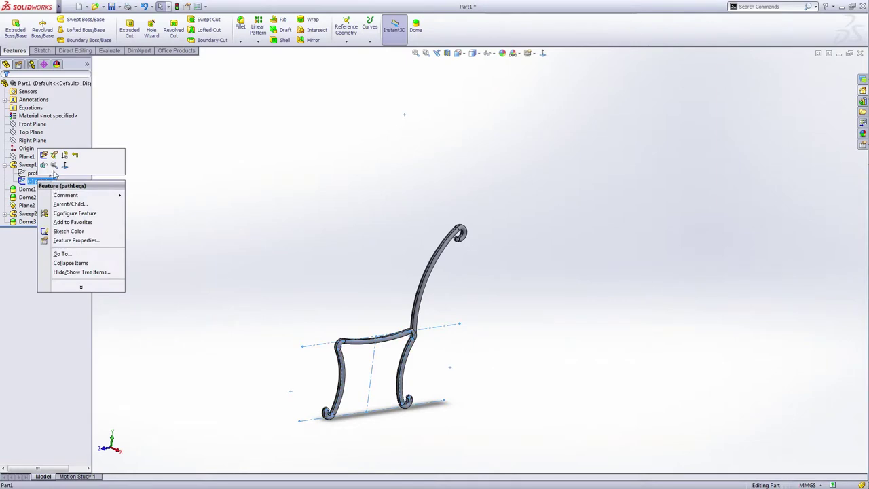
left_click(44, 166)
- Show the pathLegs and pathBack sketches so their construction geometry can be used as reference
middle_click_drag(623, 356, 453, 339)
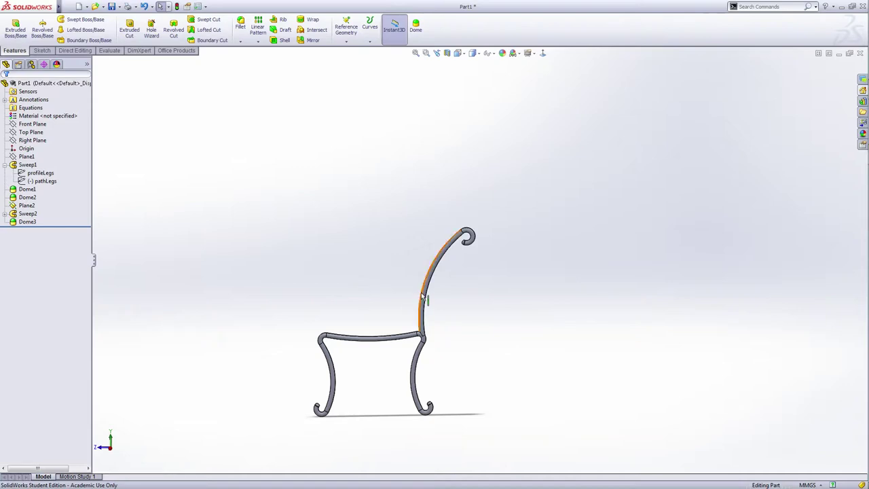
left_click(43, 180)
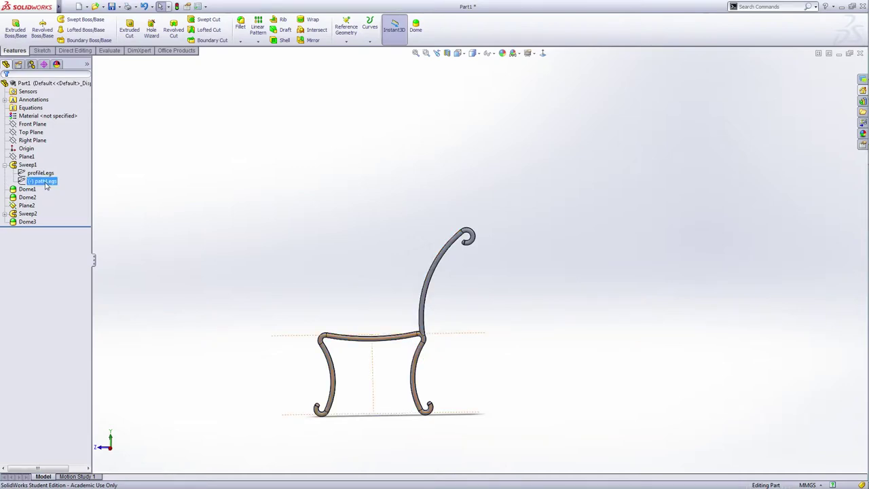
left_click(197, 242)
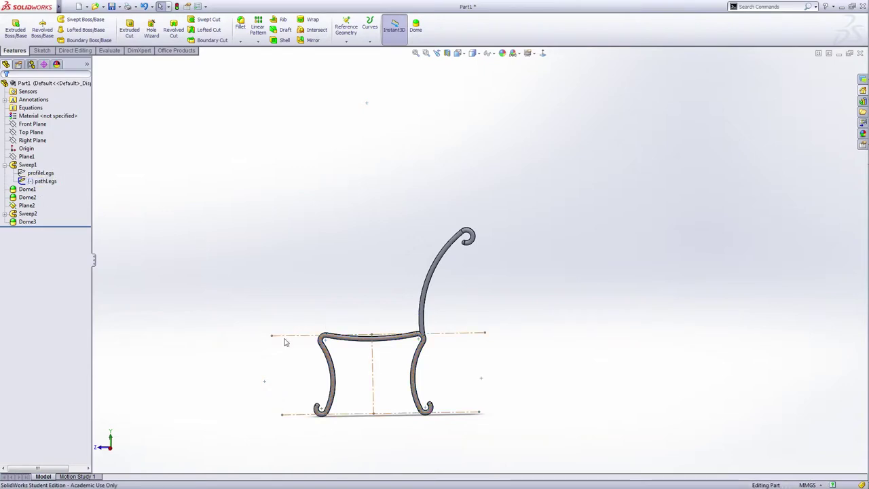
left_click(5, 213)
left_click(45, 229)
left_click(575, 401)
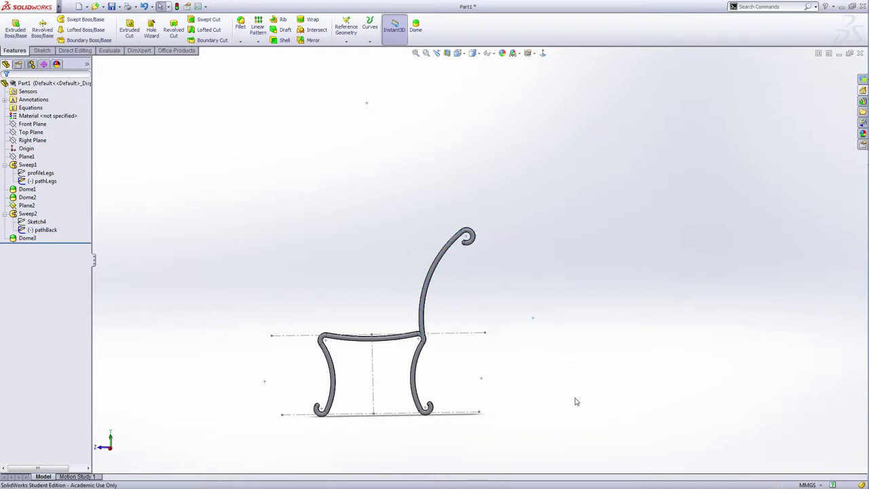
- Start a new sketch on the Right Plane
scroll(436, 327, "down", 6)
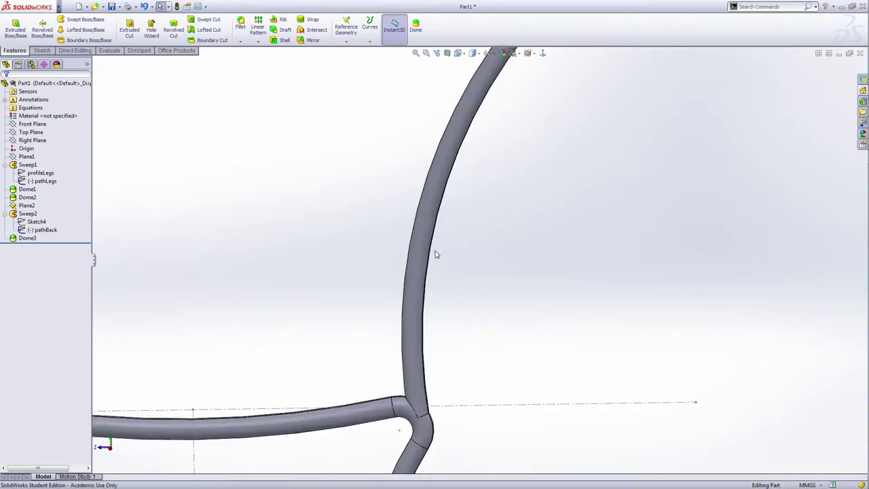
scroll(436, 254, "up", 5)
scroll(509, 161, "down", 6)
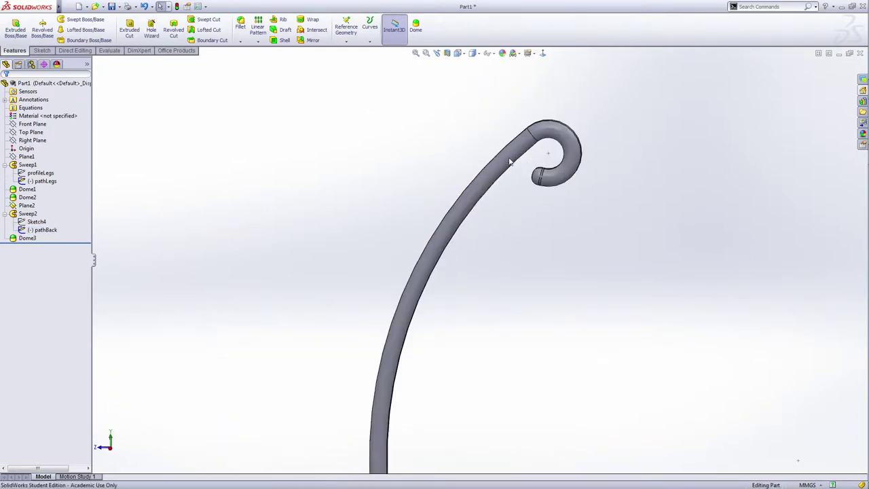
scroll(509, 161, "down", 4)
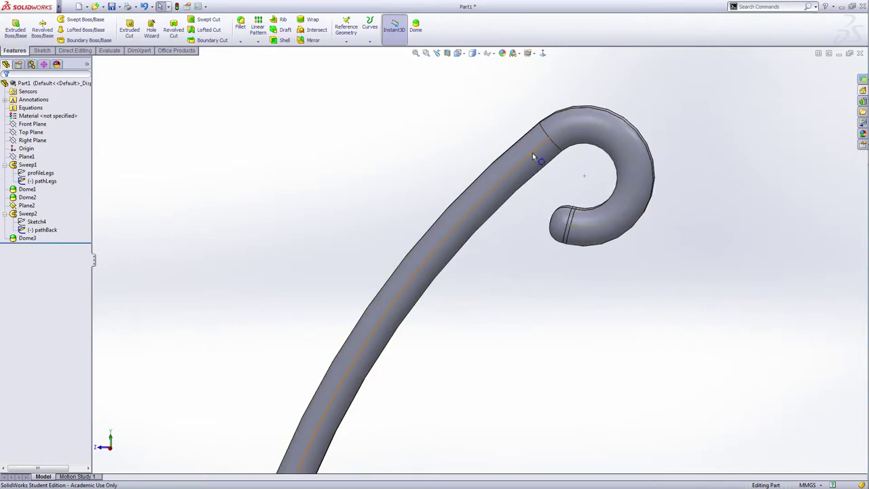
scroll(319, 279, "up", 10)
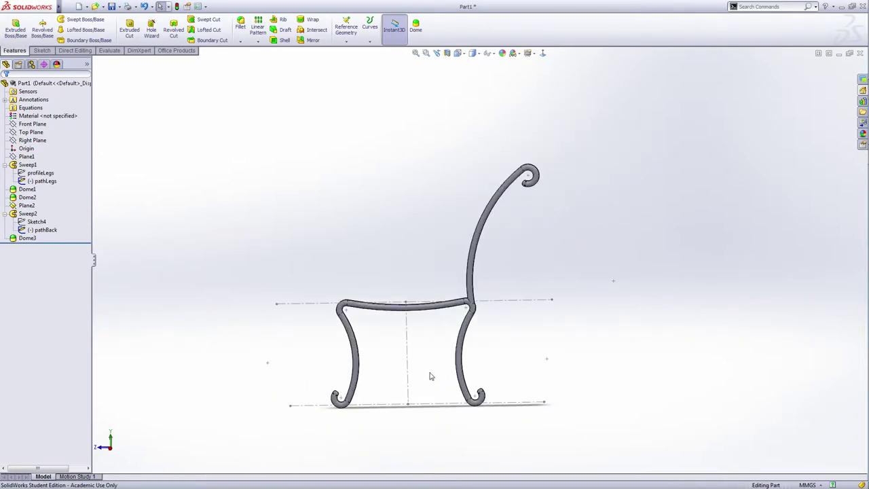
left_click(42, 140)
left_click(49, 133)
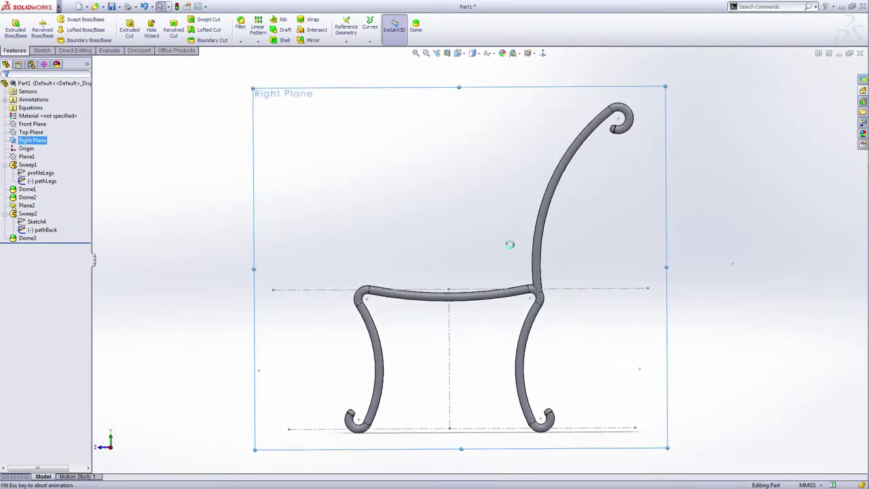
scroll(543, 302, "down", 2)
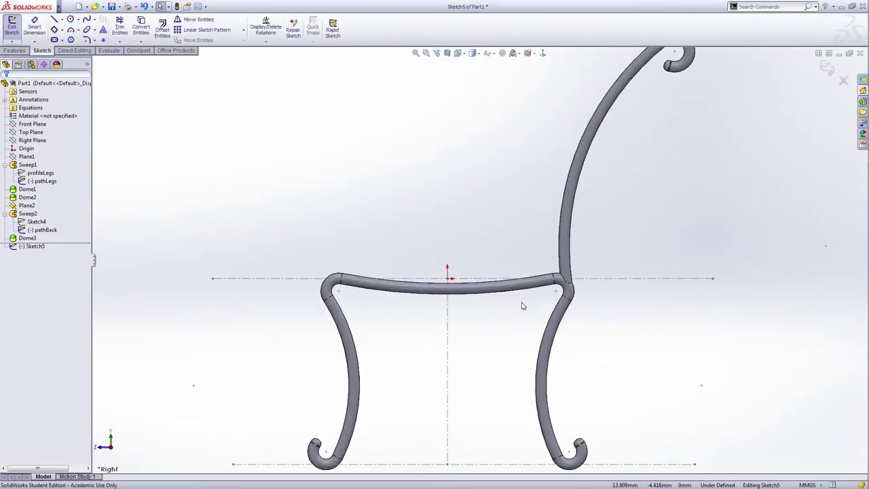
scroll(522, 306, "down", 2)
scroll(522, 306, "up", 3)
scroll(522, 306, "up", 1)
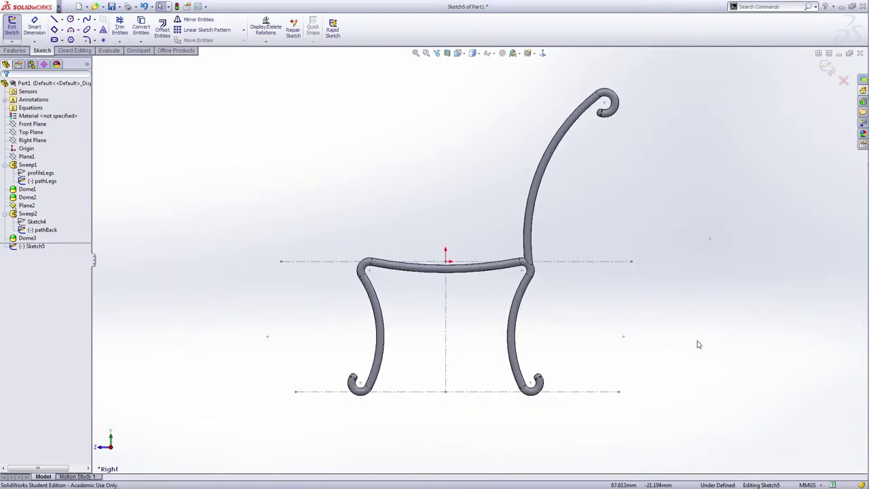
- Sketch a horizontal centerline about 71 mm long above the seat, crossing the backrest
right_click(684, 301)
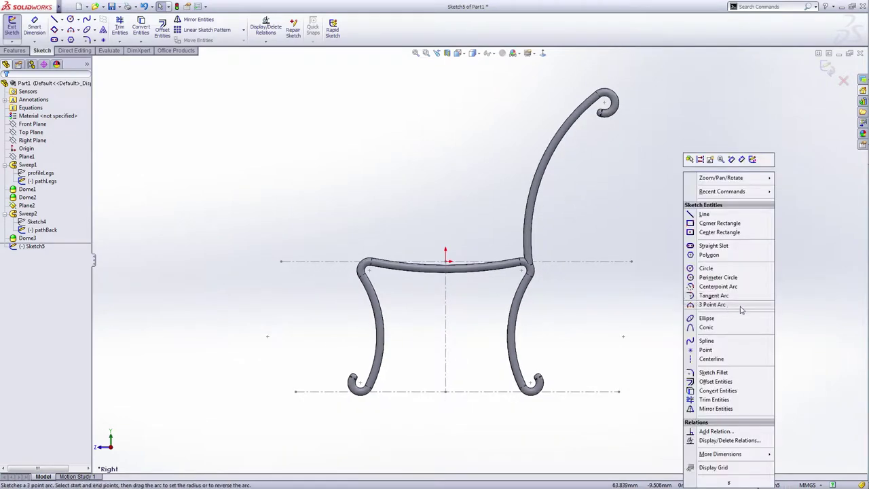
left_click(740, 358)
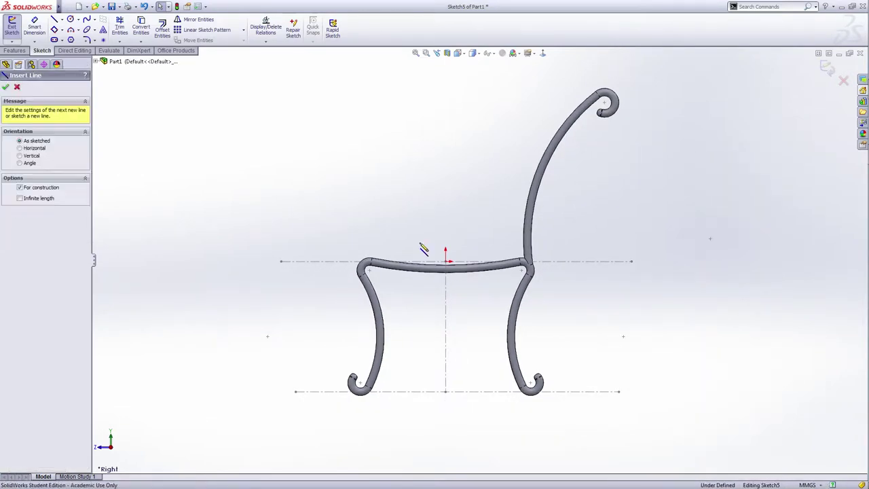
left_click(321, 194)
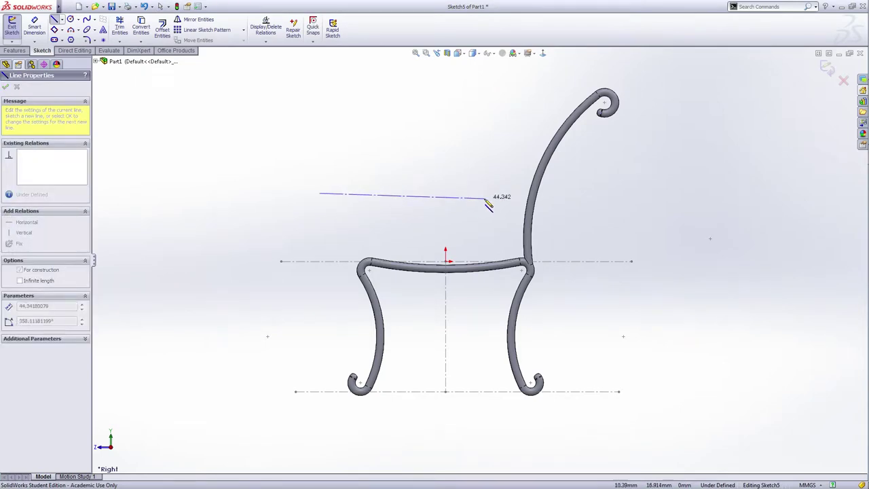
left_click(584, 193)
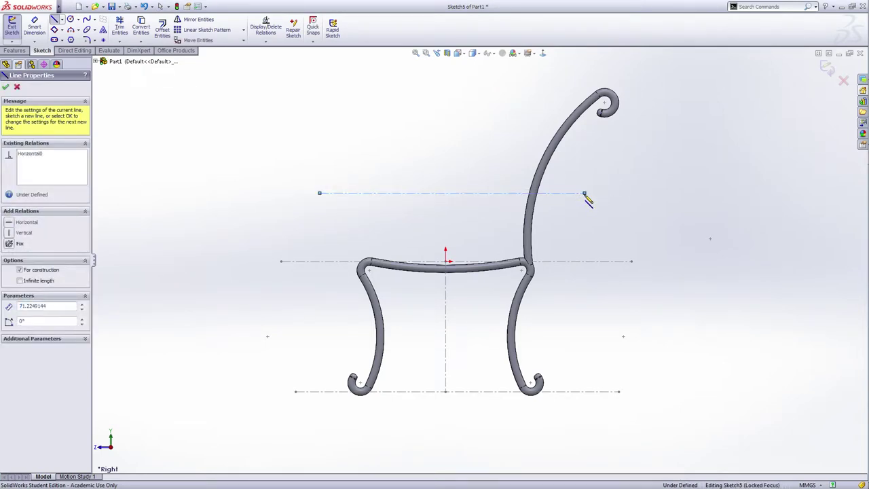
- Dimension the horizontal centerline 20 mm above the origin and leave the dimension command
right_click(586, 195)
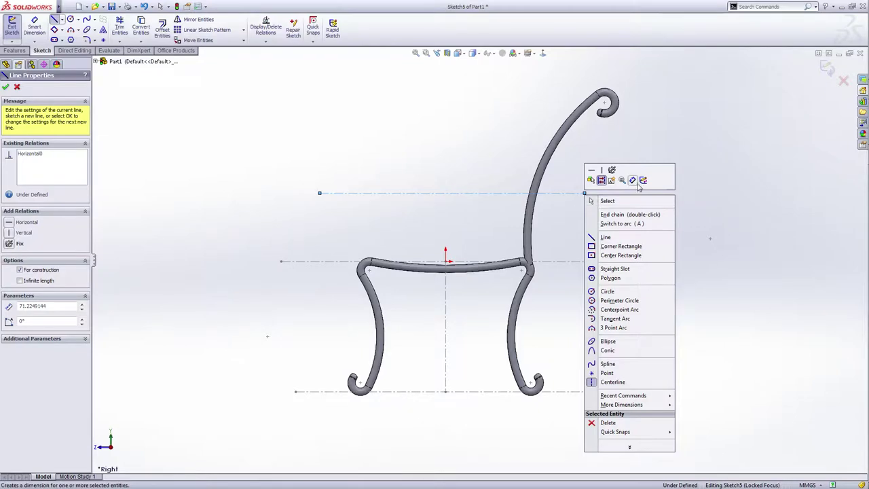
left_click(611, 200)
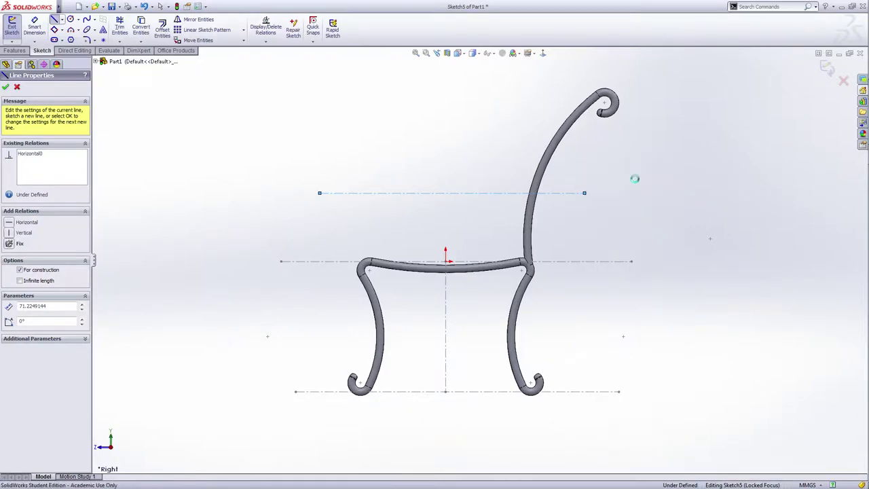
left_click(446, 262)
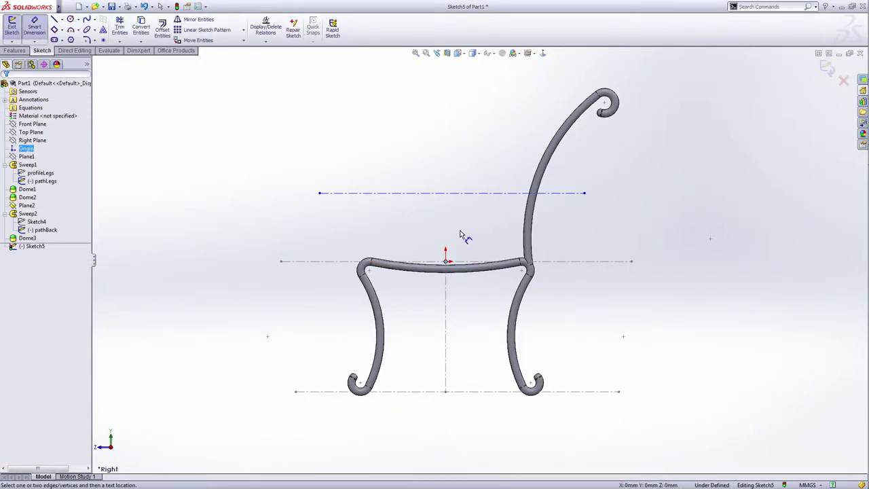
left_click(464, 196)
left_click(572, 221)
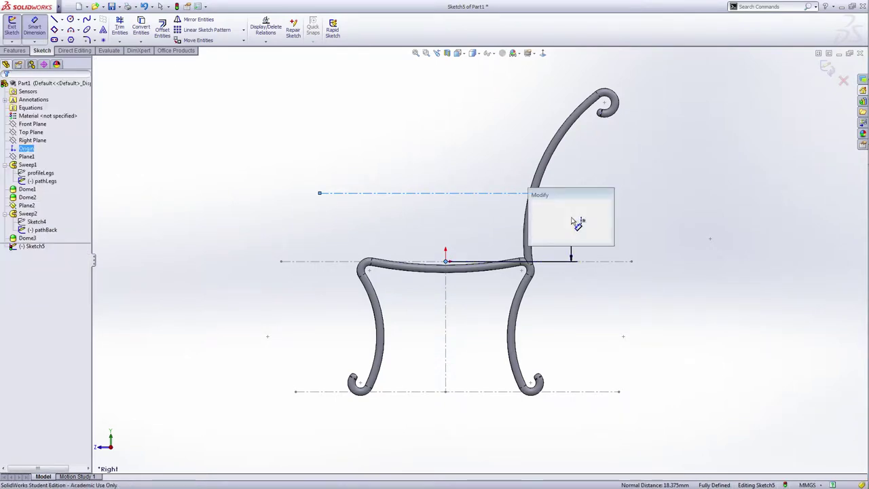
type("20")
key("Return")
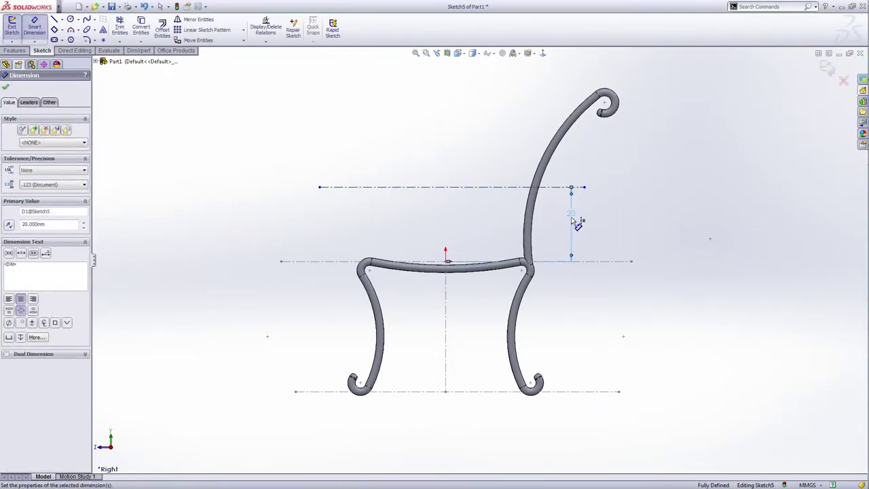
left_click(645, 345)
right_click(648, 342)
left_click(657, 111)
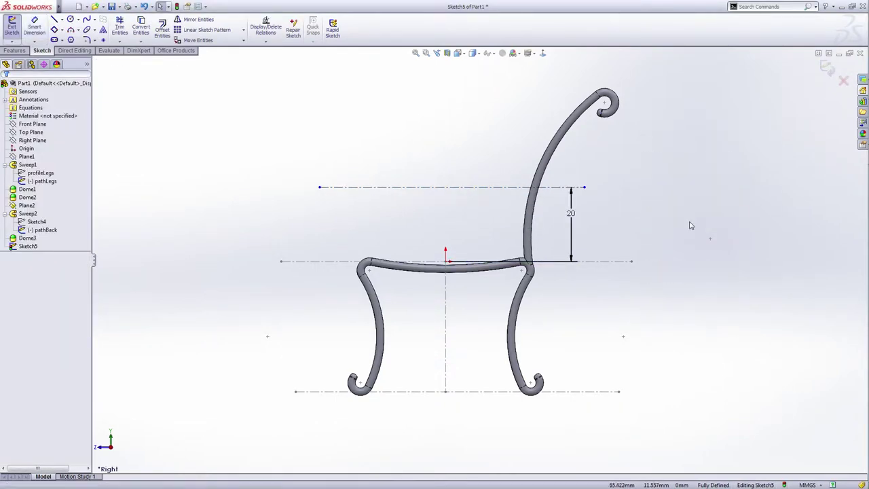
- Sketch a vertical centerline from the origin up past the horizontal centerline, and end the line command
right_click(677, 219)
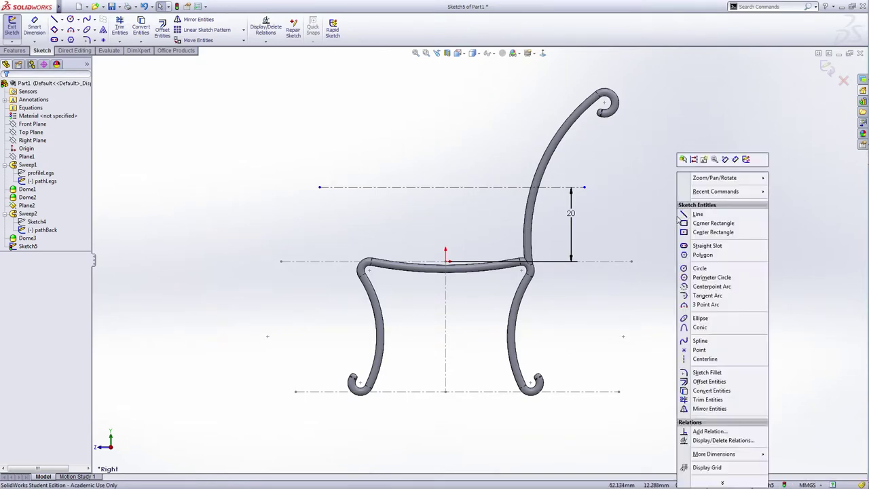
left_click(705, 358)
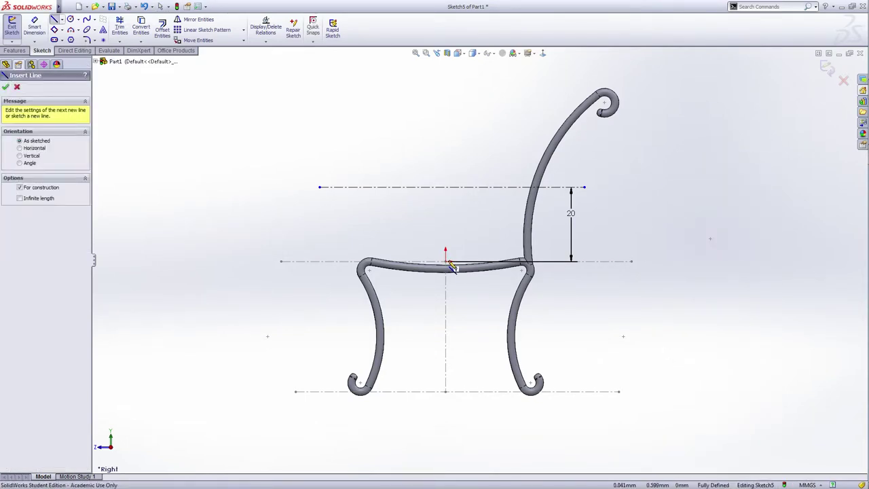
left_click(445, 261)
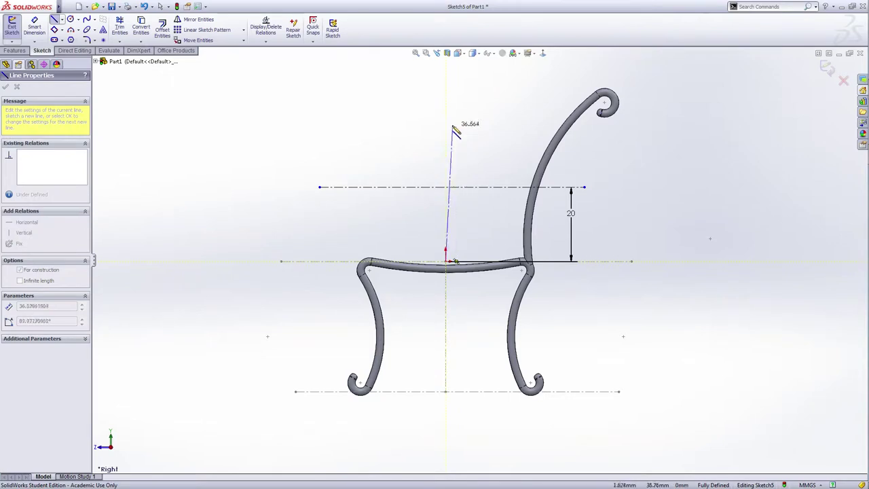
left_click(446, 121)
right_click(446, 120)
left_click(469, 126)
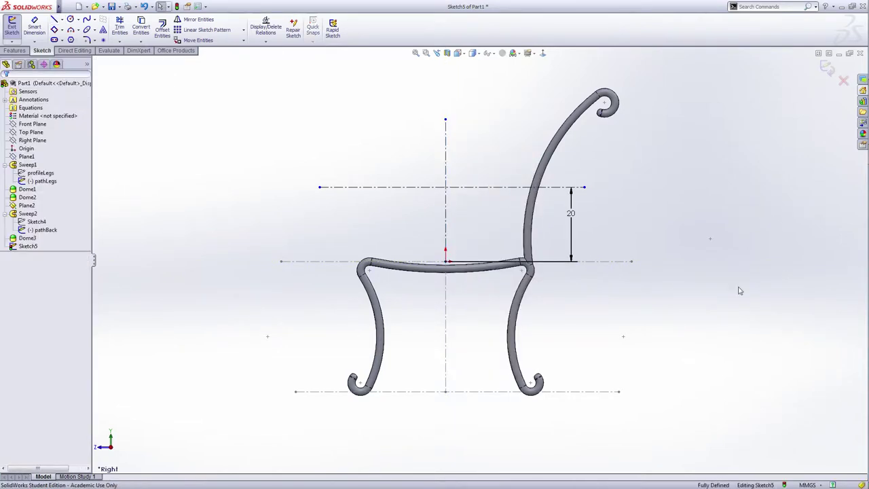
- Sketch a shallow upward-bulging 3-point arc about 31 mm wide, with both ends on the upper horizontal centerline
right_click(691, 317)
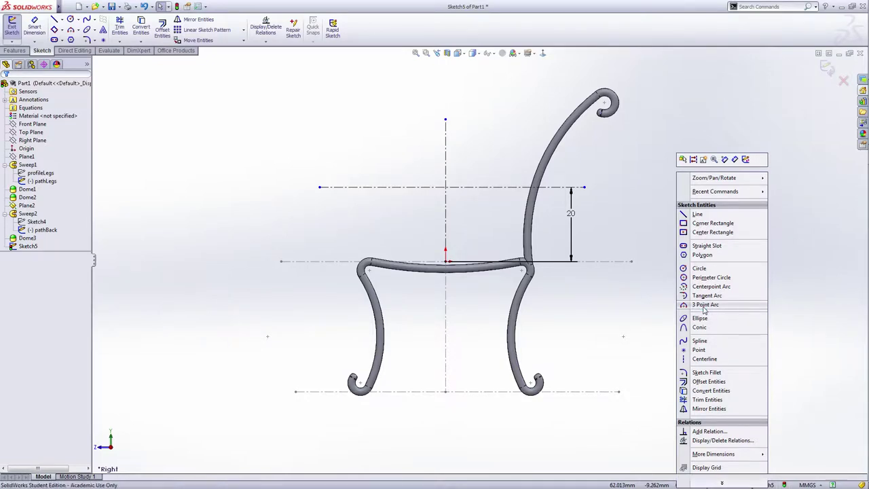
left_click(704, 307)
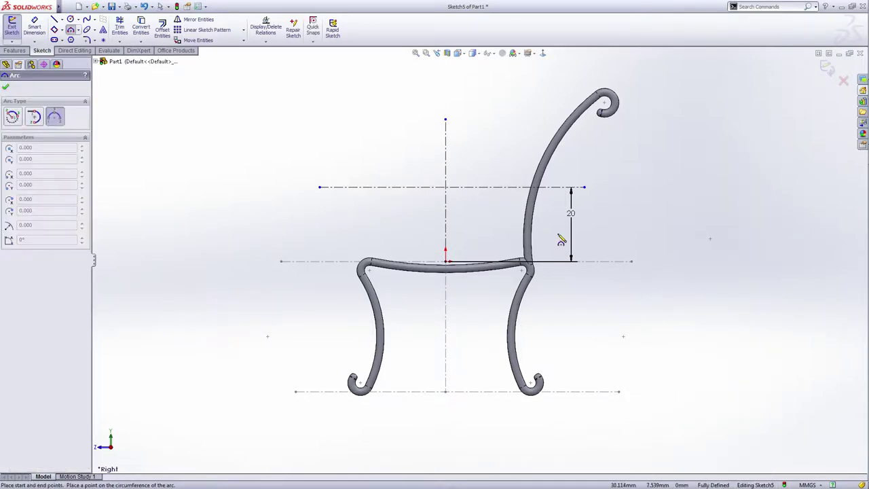
left_click(385, 187)
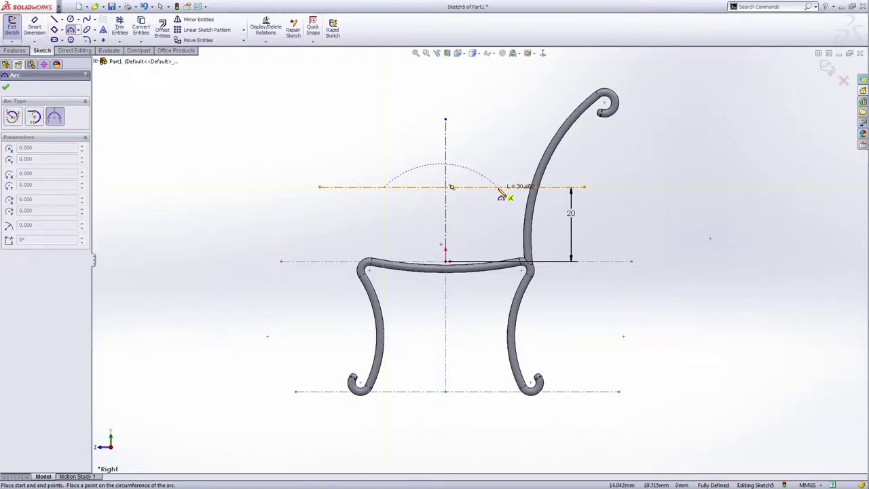
left_click(503, 189)
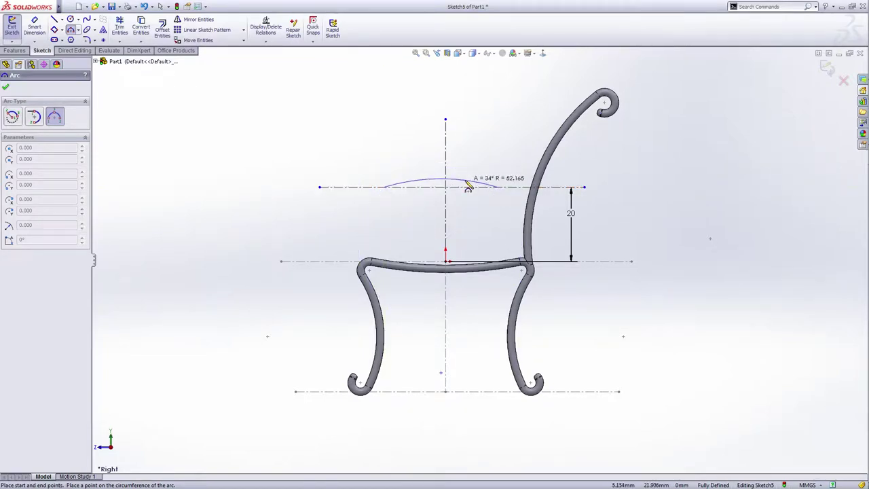
left_click(414, 180)
right_click(471, 181)
left_click(488, 185)
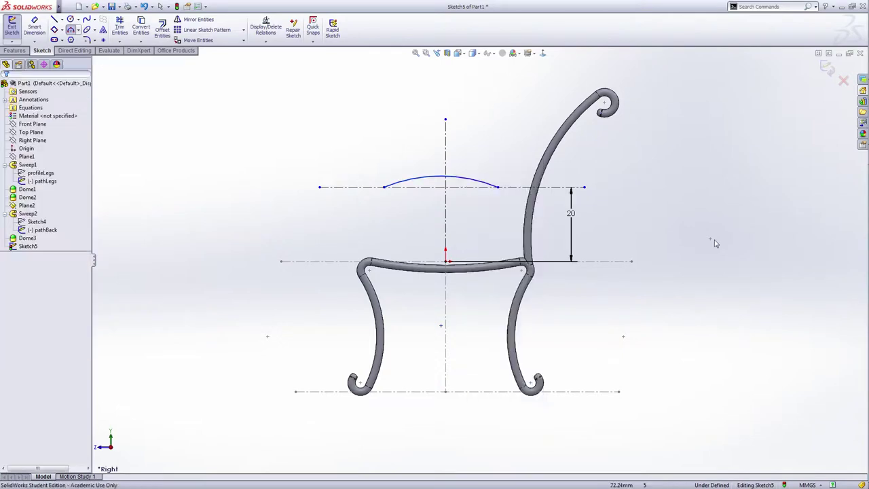
- Make the two endpoints of the arc symmetric about the vertical centerline
left_click(383, 188)
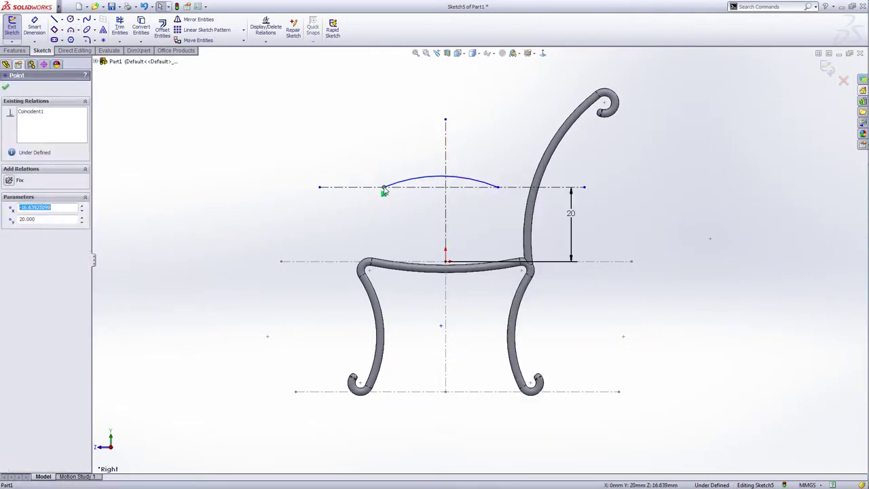
left_click(499, 189, "ctrl")
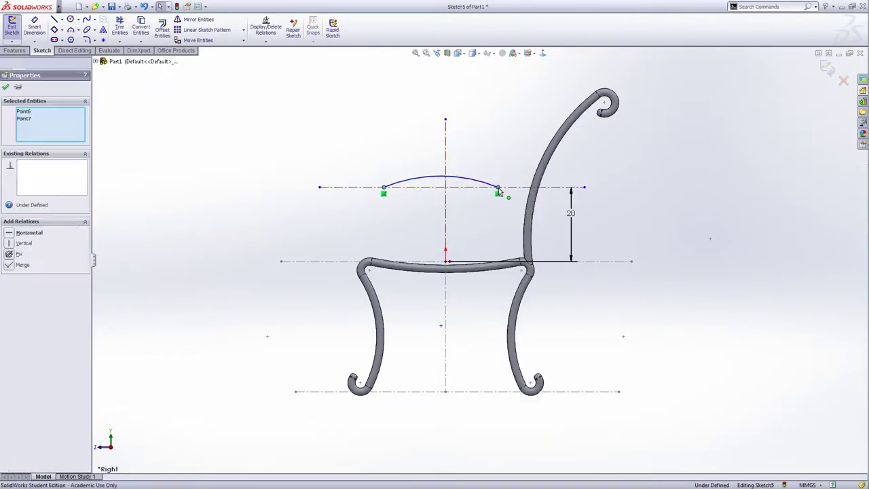
left_click(446, 204, "ctrl")
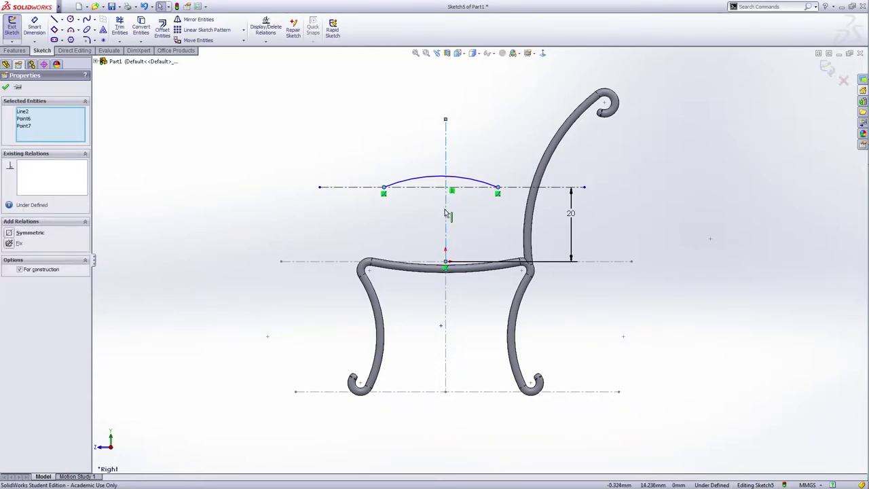
left_click(11, 235)
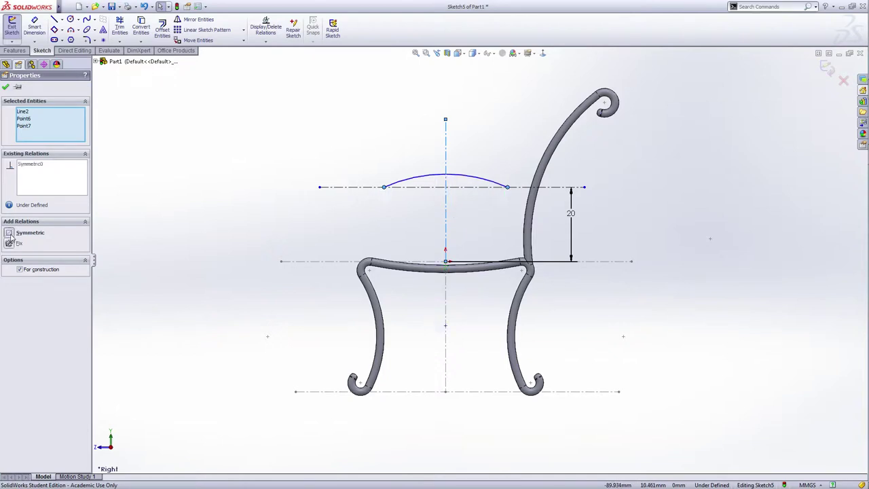
left_click(7, 88)
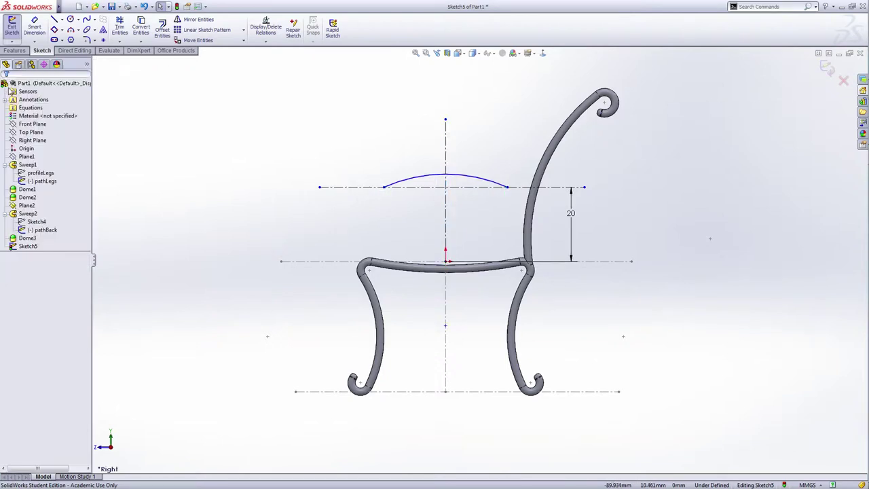
- Sketch a 3-point arc of about 21 mm radius from the top arc's front end down to just above the seat, bulging outward
right_click(700, 235)
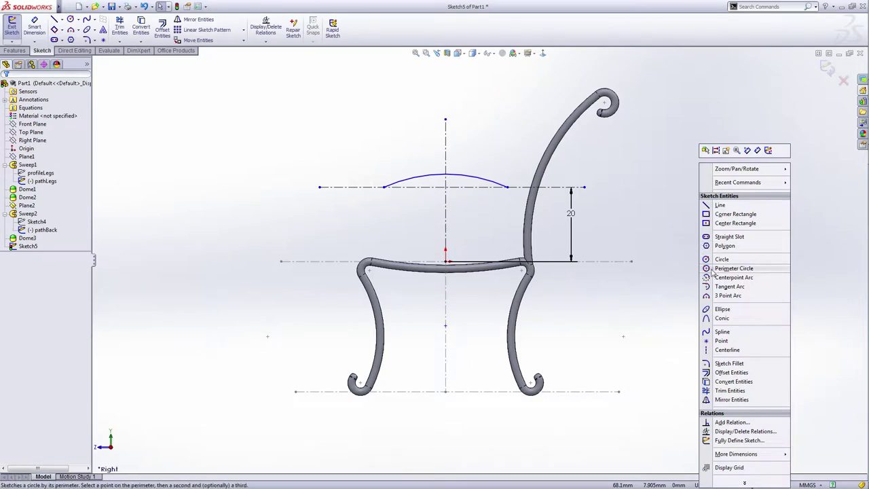
left_click(720, 296)
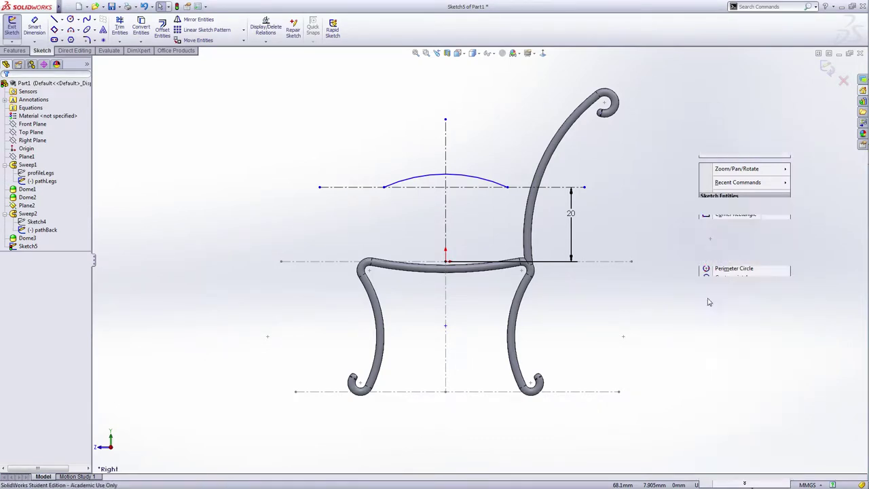
scroll(395, 209, "down", 3)
scroll(397, 207, "down", 2)
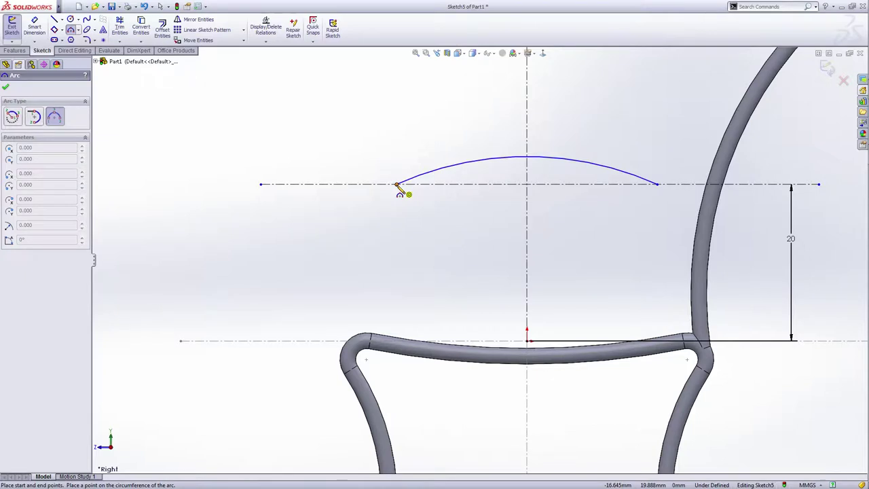
left_click_drag(397, 184, 405, 331)
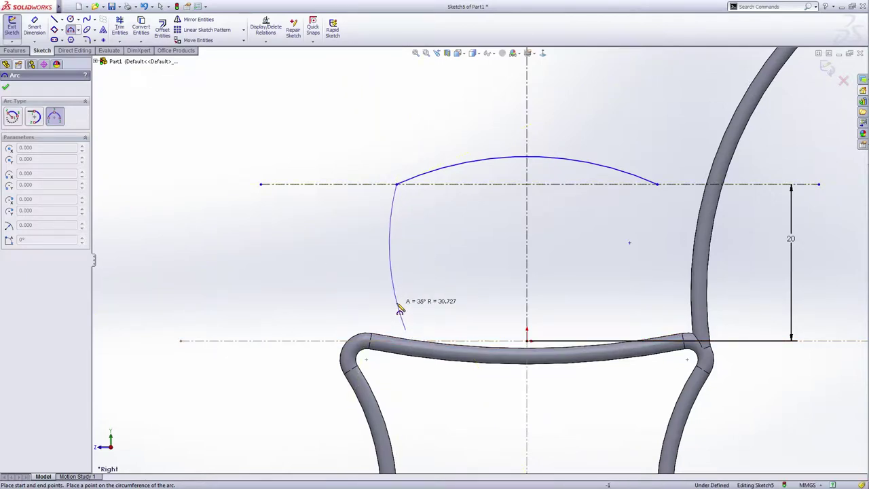
left_click(394, 306)
right_click(394, 307)
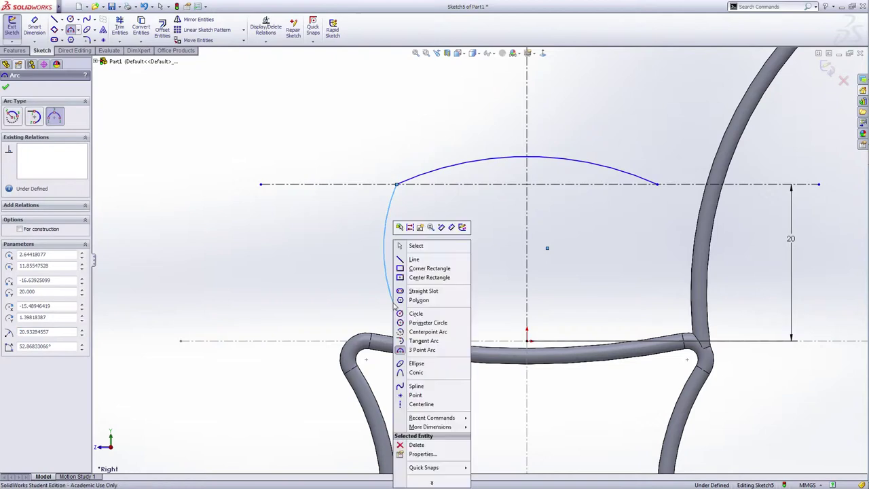
left_click(415, 246)
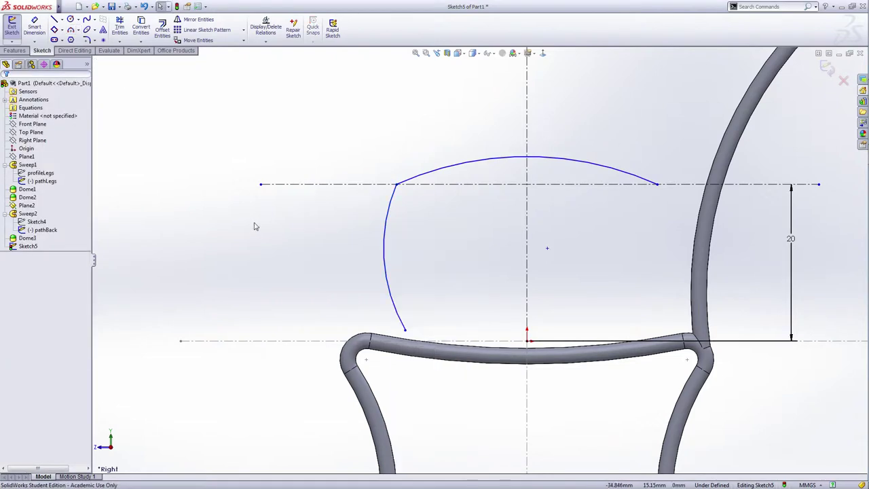
- Add a tangent relation between the front side arc and the top arc
left_click(389, 216)
left_click(424, 173, "ctrl")
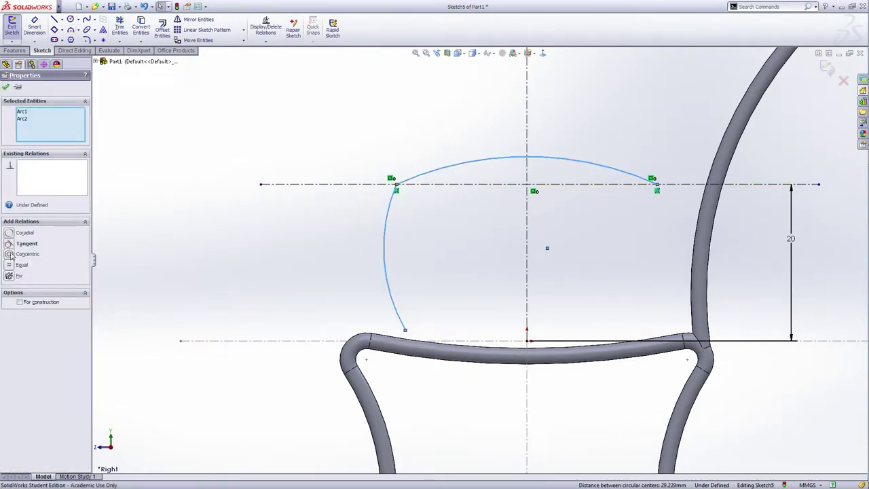
left_click(9, 244)
left_click(7, 89)
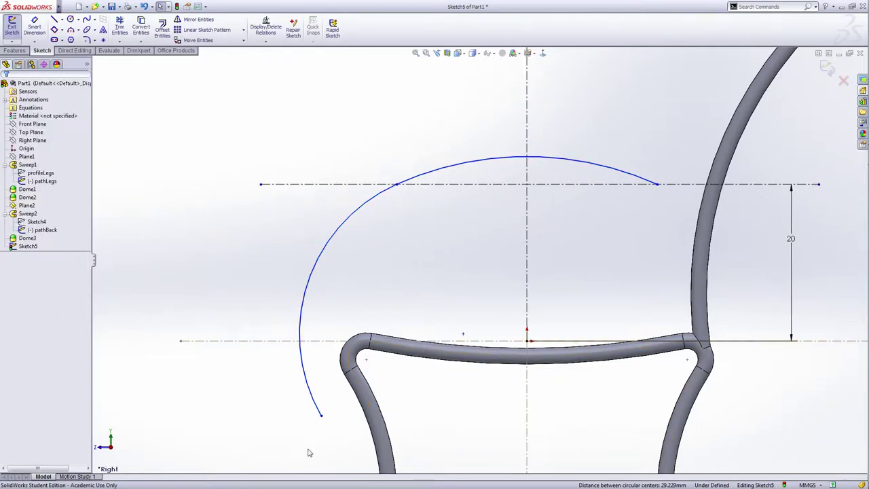
- Move the side arc's free lower end back to just above the seat, at about X -15.2, Y 1.9 mm
left_click_drag(323, 416, 408, 328)
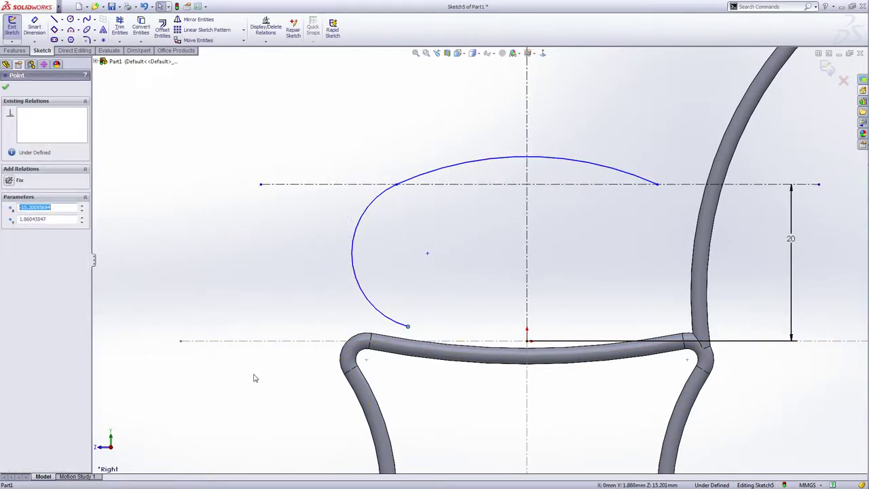
left_click(252, 378)
scroll(527, 271, "up", 3)
scroll(438, 251, "down", 5)
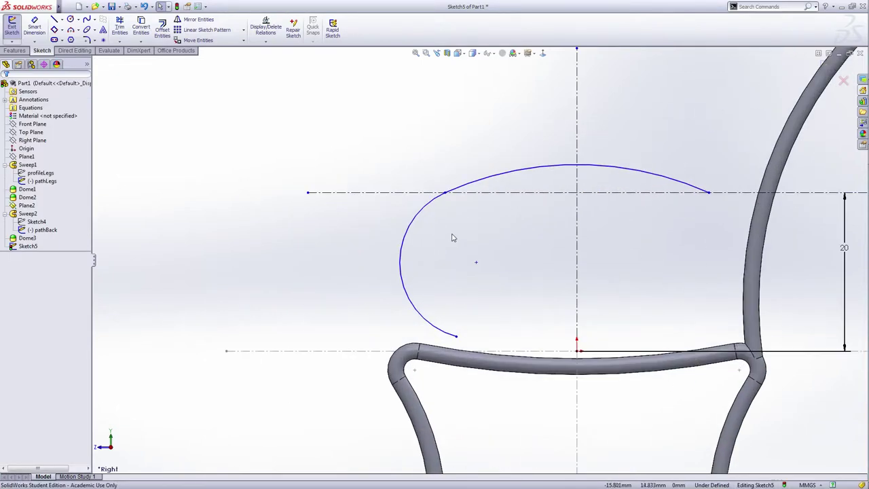
- Move the top arc's front end inward to about X -12.8 mm and the side arc's lower end to about X -11.1, Y 0.7 mm
left_click_drag(445, 193, 477, 197)
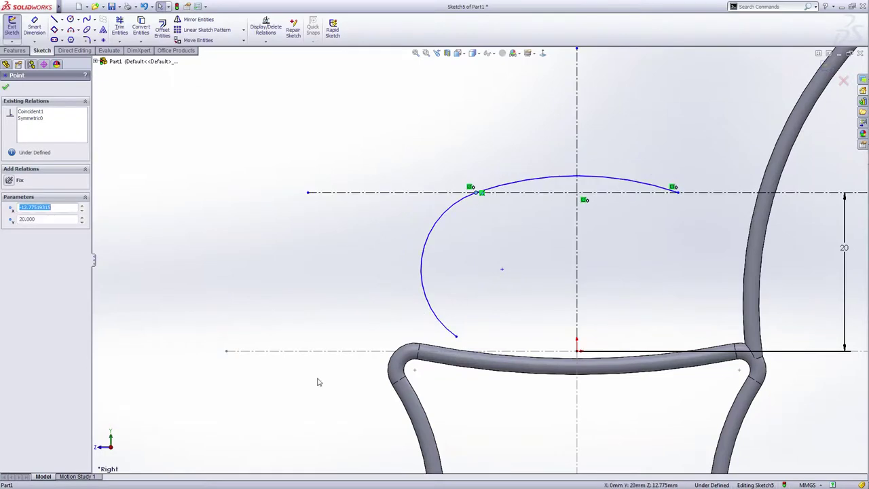
left_click(343, 410)
left_click_drag(458, 341, 490, 351)
left_click(352, 412)
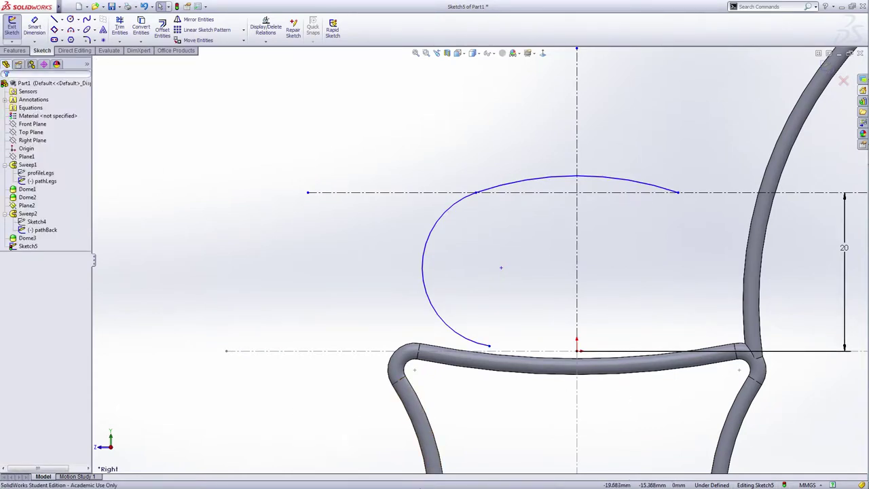
- Sketch a downward-bulging 90° 3-point arc of about 3.2 mm radius, continuing from the side arc's lower end toward the vertical centerline
right_click(329, 423)
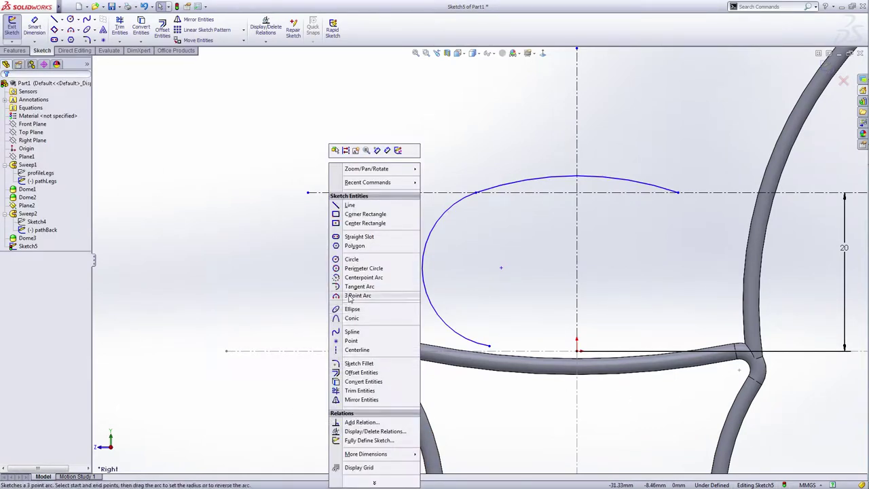
left_click(352, 301)
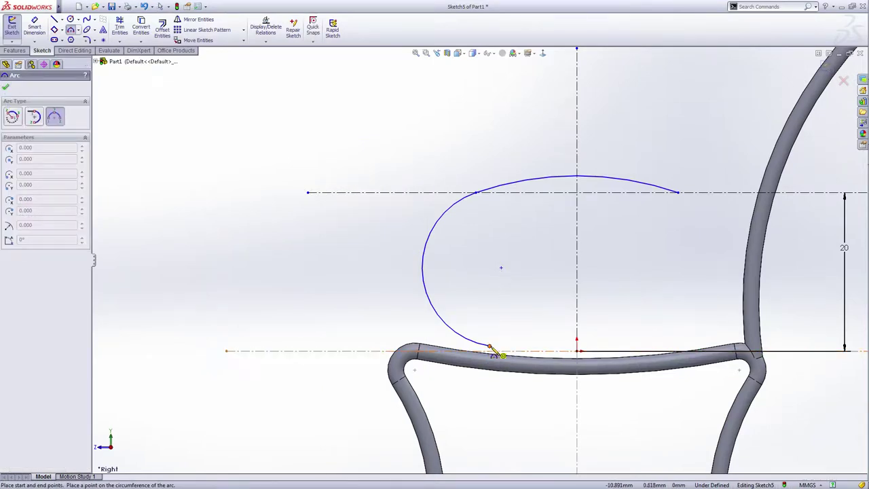
left_click(489, 346)
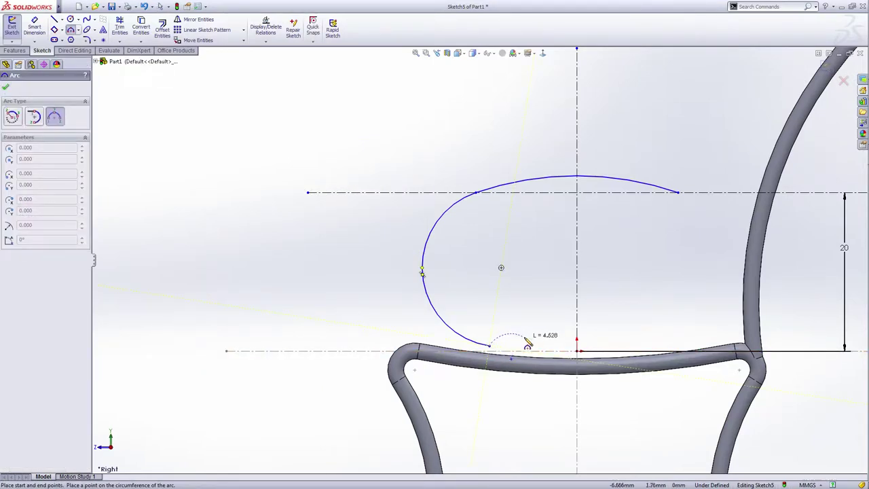
left_click(526, 344)
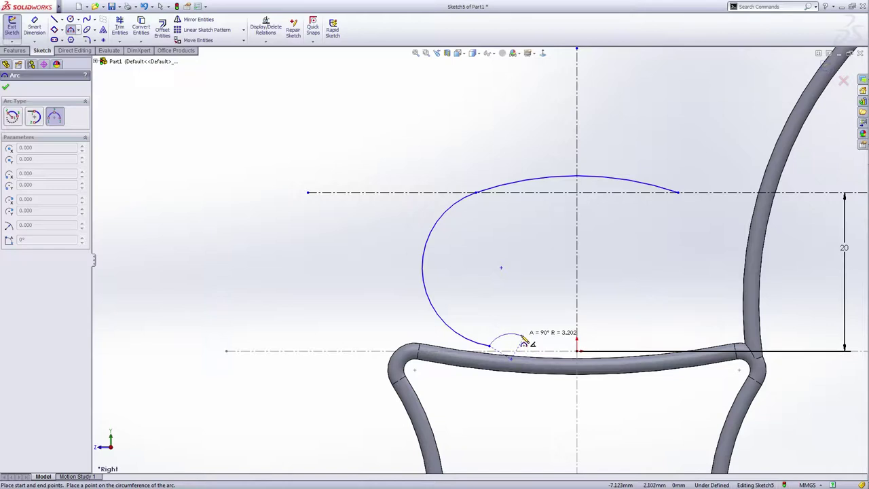
scroll(526, 344, "down", 3)
left_click(507, 333)
right_click(507, 332)
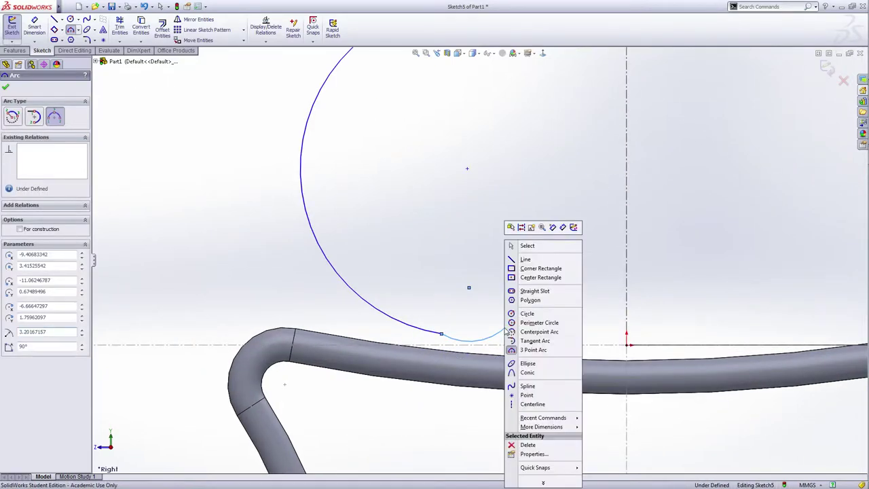
left_click(527, 245)
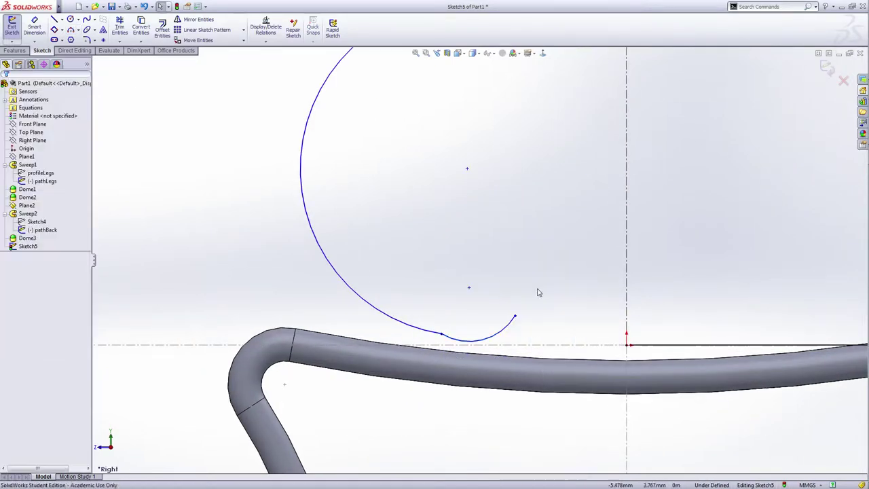
- Add a tangent relation between the side arc and the small lower arc
left_click(410, 328)
left_click(474, 340, "ctrl")
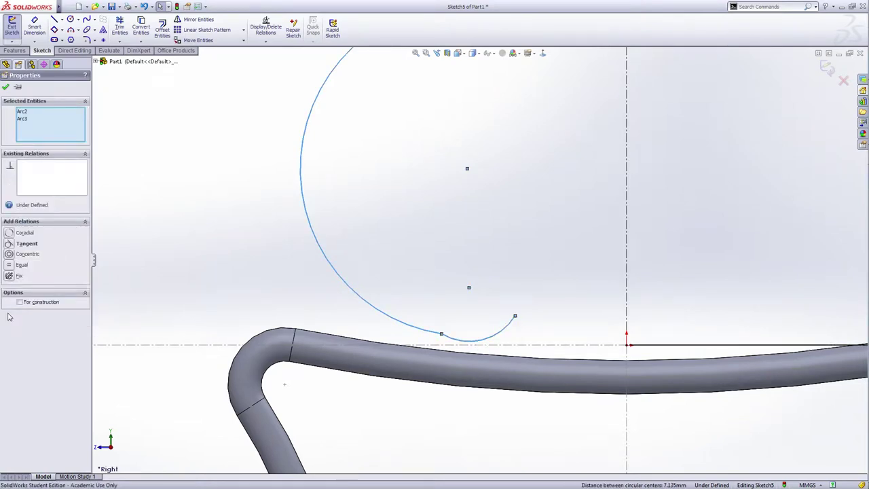
left_click(8, 243)
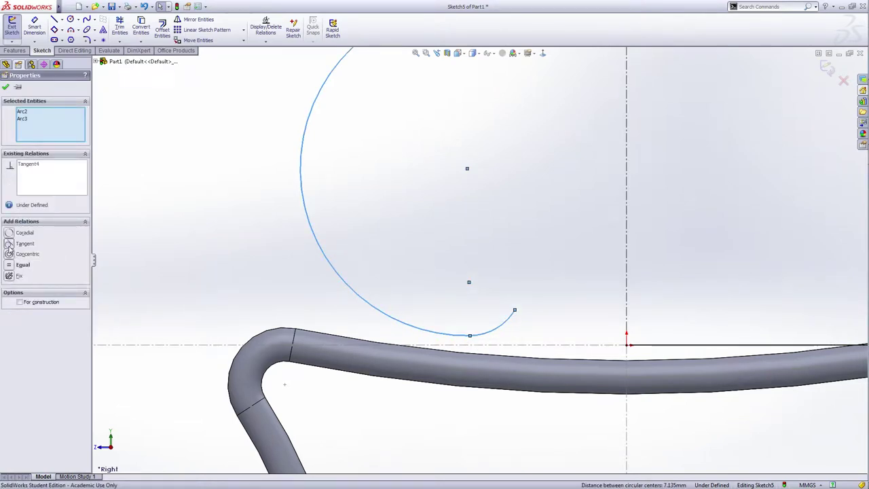
left_click(9, 85)
- Curl the small arc into a scroll by moving its free end up and inward to about X -10.8, Y 9.3 mm
scroll(568, 305, "up", 3)
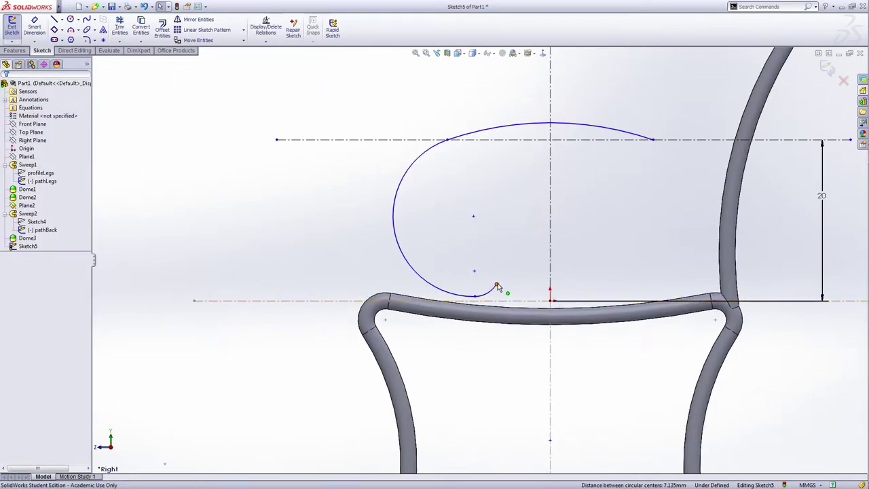
left_click_drag(497, 286, 463, 226)
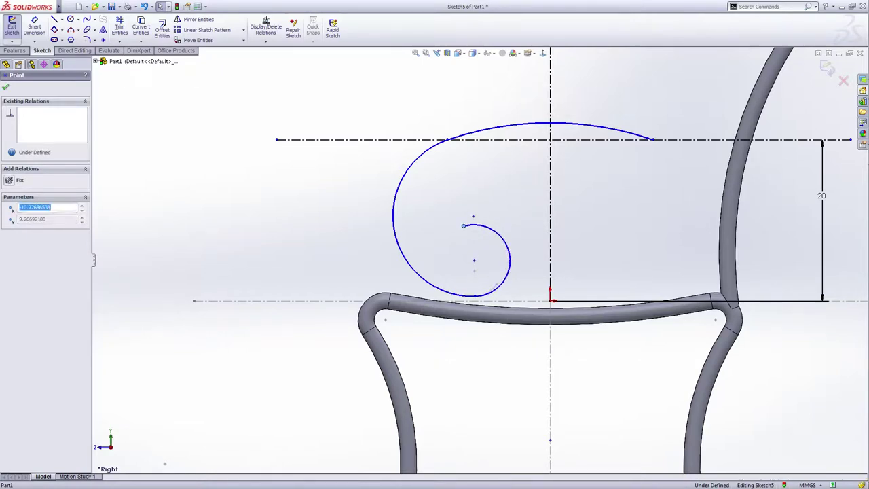
left_click(252, 380)
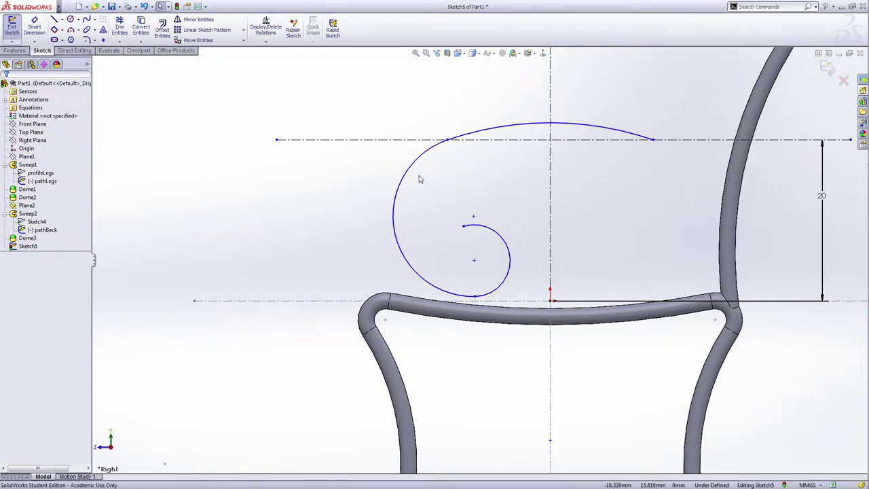
- Move the top arc's front end inward to about X -10.8 mm and raise its crown to a radius of about 26.3 mm
left_click(452, 142)
mouse_move(454, 143)
left_mouse_down()
mouse_move(477, 144)
mouse_move(465, 145)
left_mouse_up()
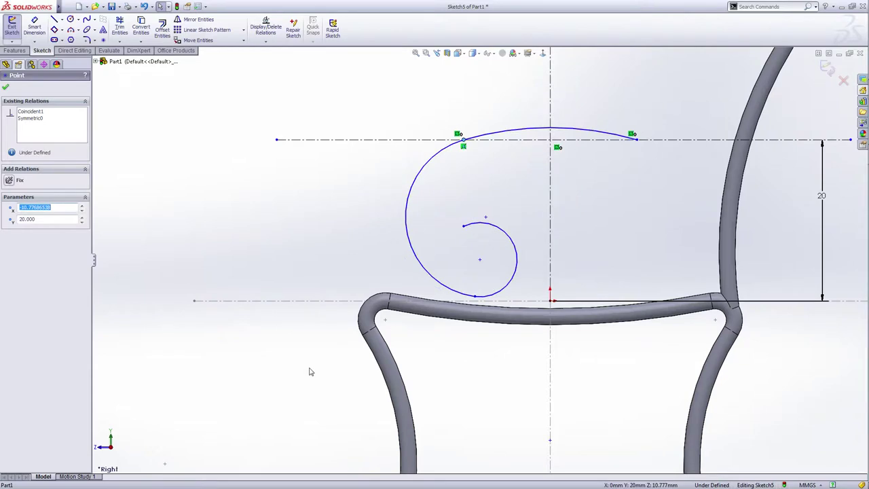
left_click(545, 129)
left_click_drag(545, 124, 546, 124)
key("z")
key("z")
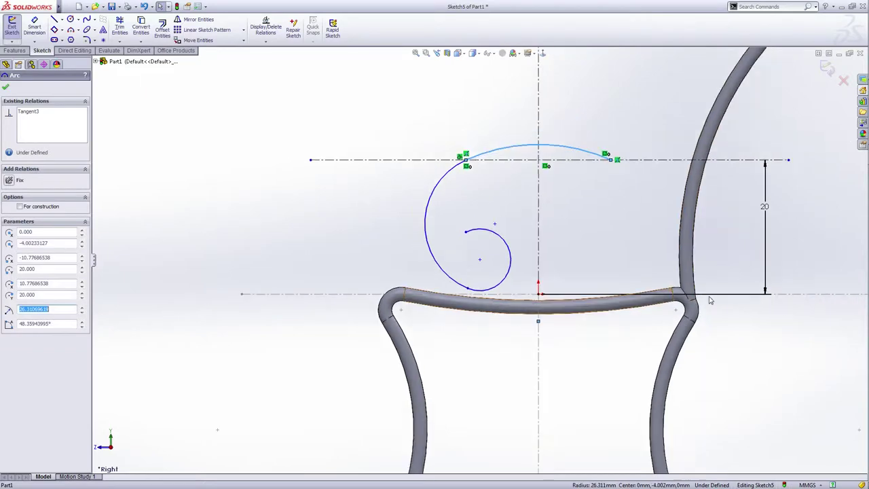
- Move the scroll toward the vertical centerline, placing its free end at about X -8.1, Y 8.5 mm and its lower junction at about X -4.7, Y 0.8 mm
key("Escape")
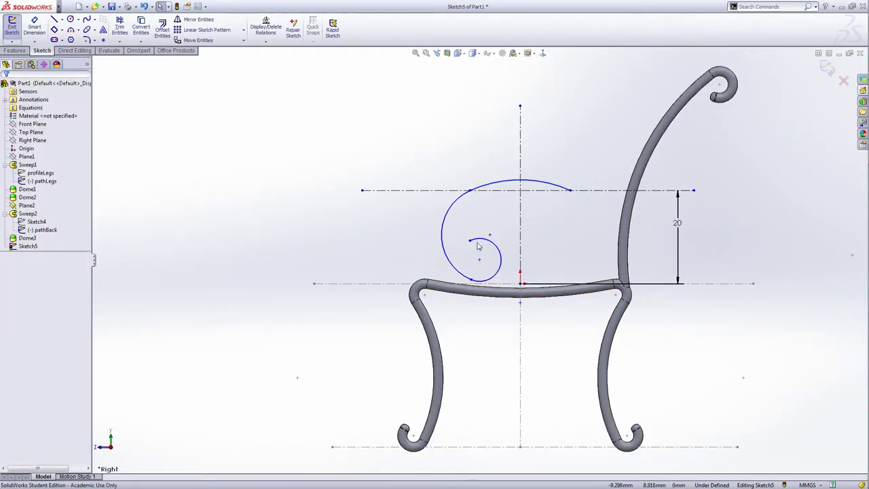
left_click_drag(470, 243, 488, 243)
key("Escape")
left_click_drag(477, 281, 499, 283)
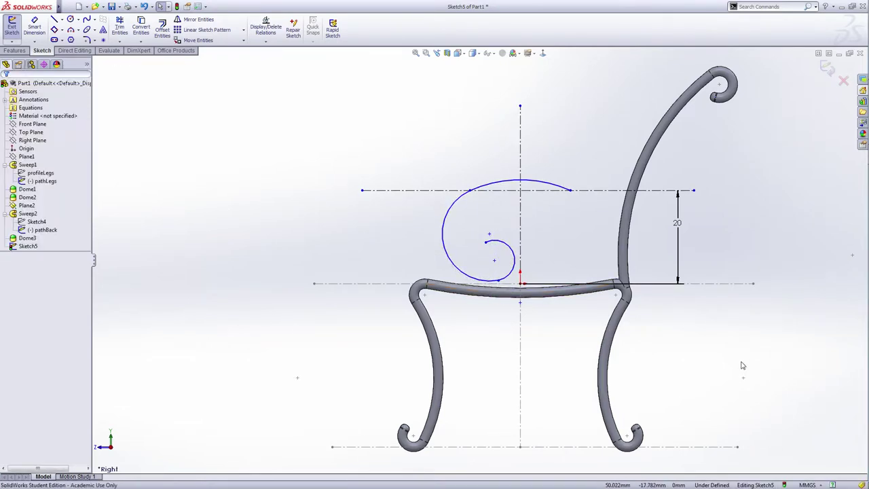
left_click(487, 243)
left_click_drag(486, 243, 483, 247)
left_click(729, 381)
- Lower the junction between the side arc and the scroll arc onto the horizontal centerline at about X -4.7, Y 0 mm
scroll(536, 313, "down", 5)
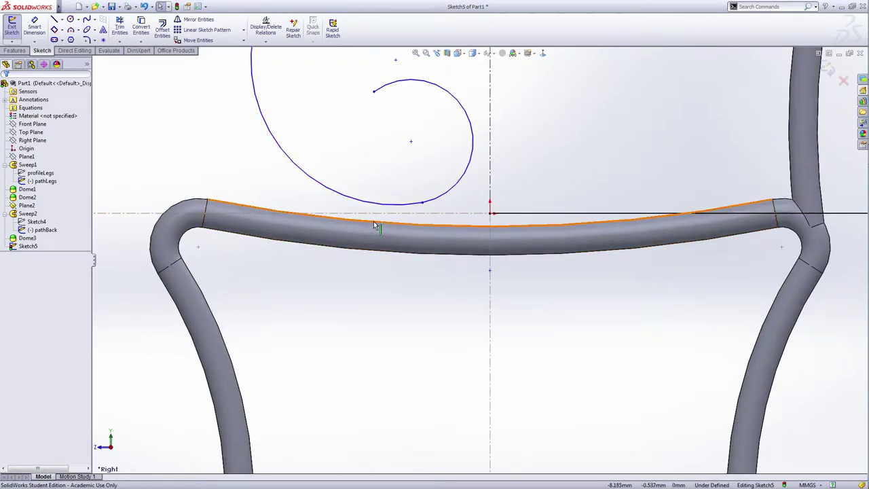
left_click(370, 203)
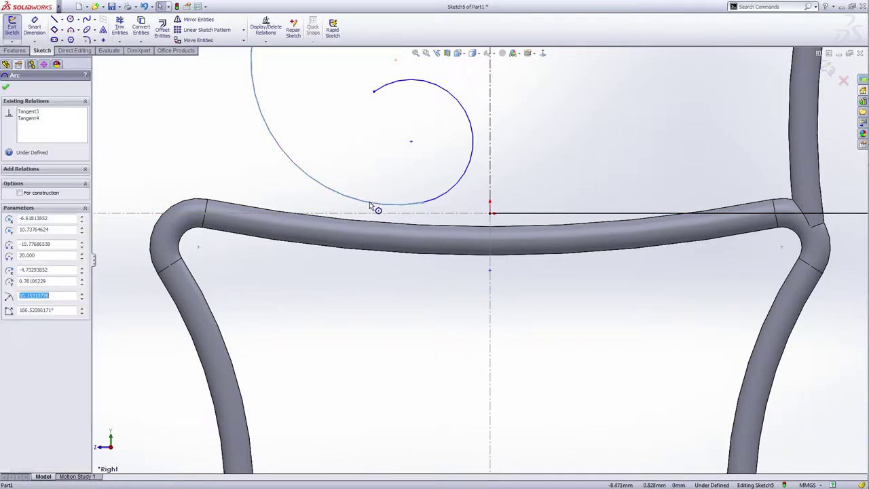
left_click(422, 204)
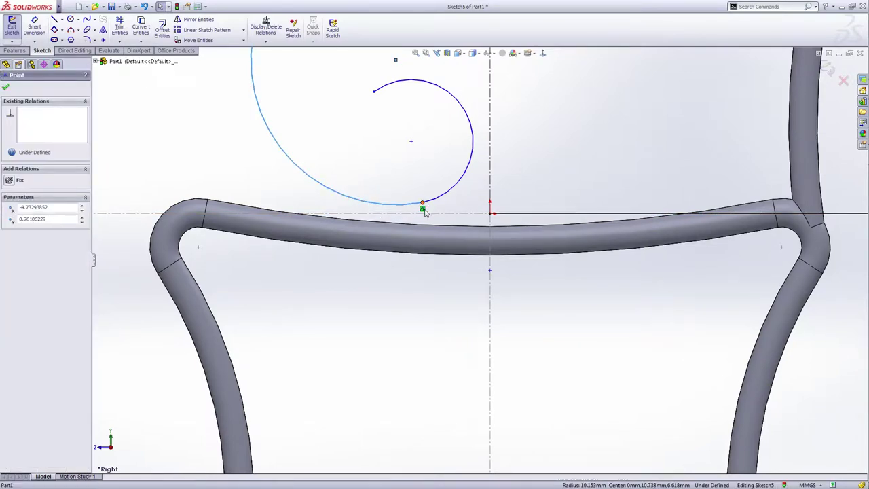
left_click_drag(424, 211, 425, 216)
key("Escape")
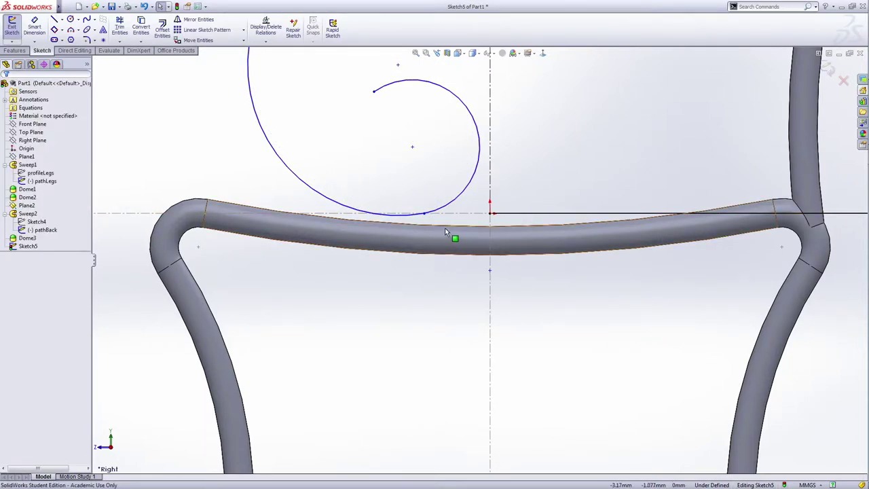
scroll(445, 230, "up", 3)
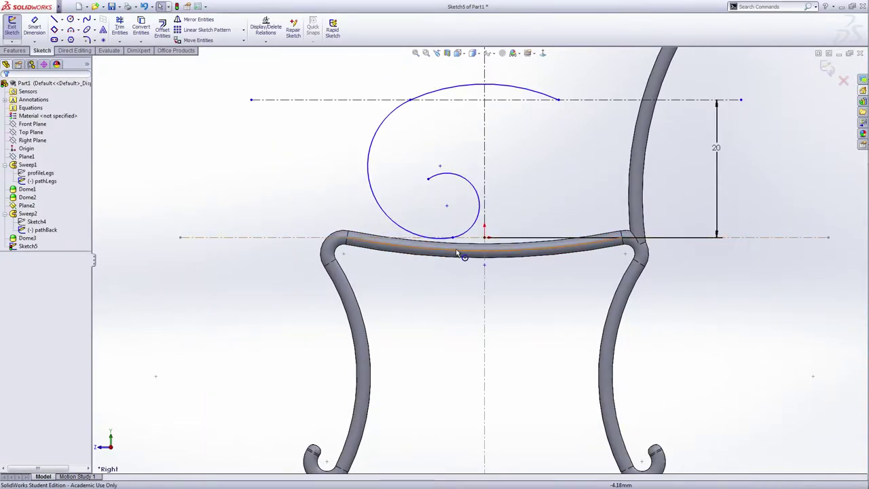
scroll(459, 245, "down", 6)
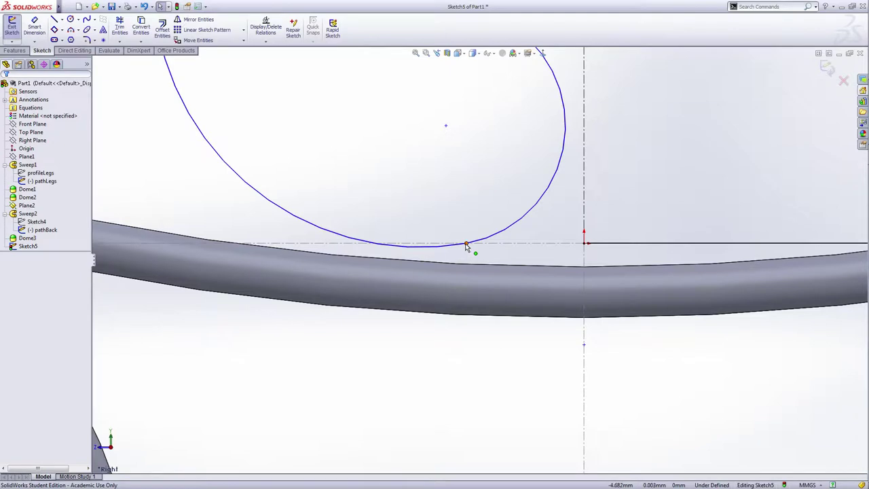
left_click(465, 246)
left_click(484, 347)
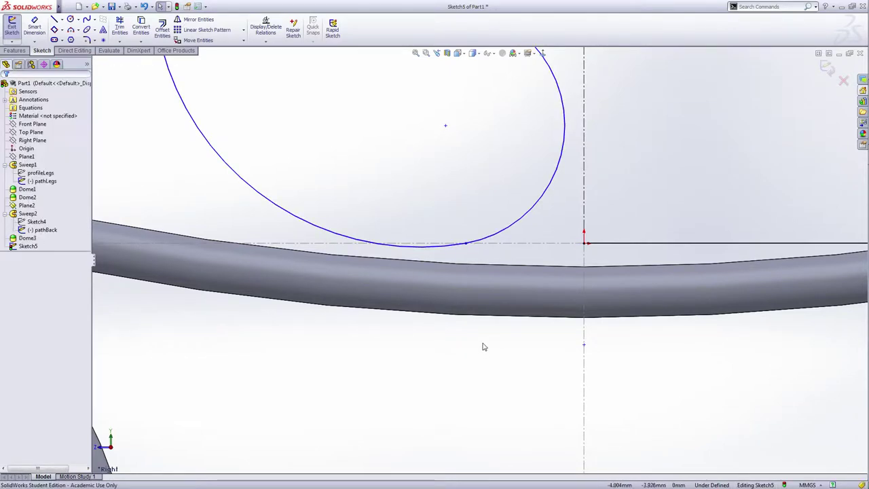
- Delete the relation holding the arc junction on the horizontal centerline, showing the sketch relations only for this edit
left_click(490, 53)
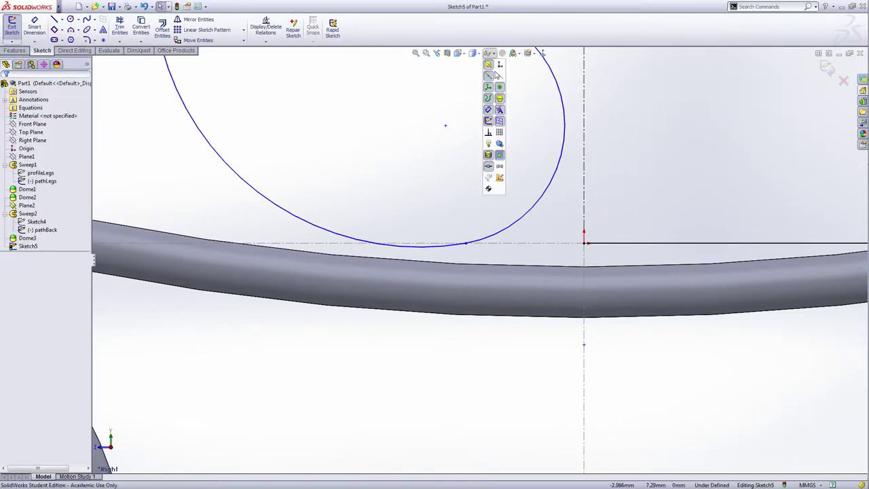
left_click(490, 134)
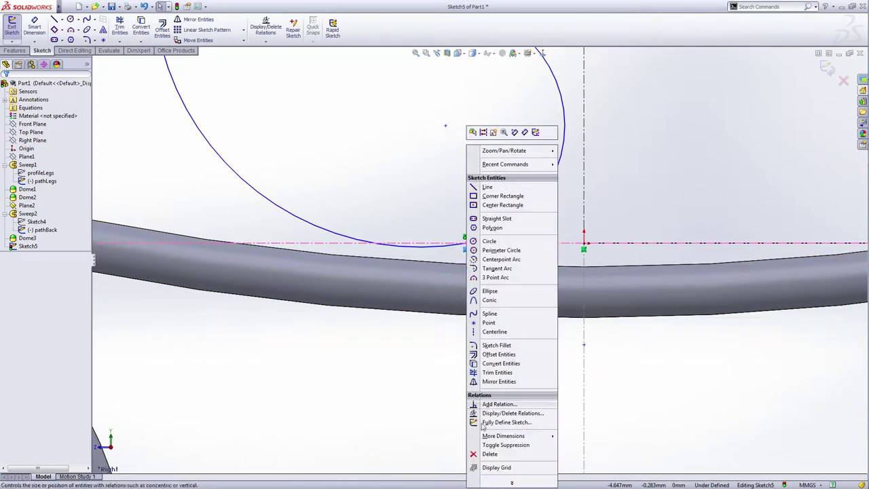
left_click(489, 454)
left_click(486, 55)
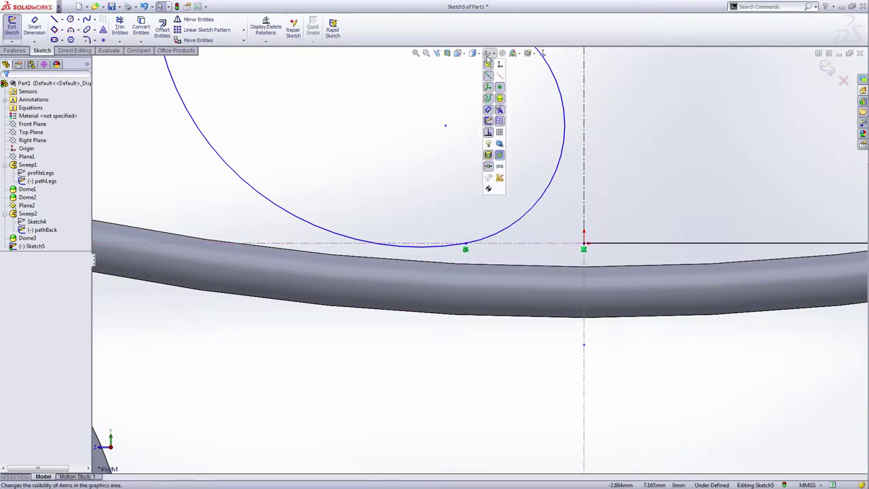
left_click(488, 133)
scroll(475, 239, "up", 3)
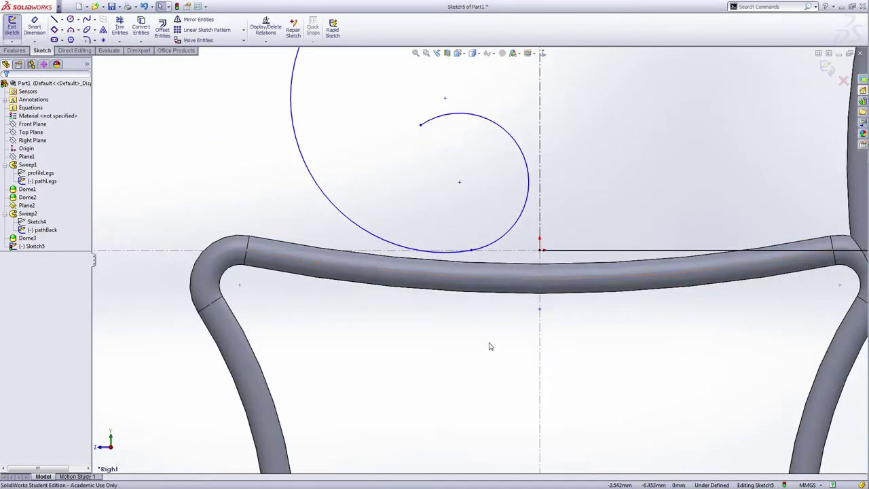
- Shift the freed arc junction slightly up from the horizontal centerline, keeping the scroll just above the seat tube
left_click(471, 251)
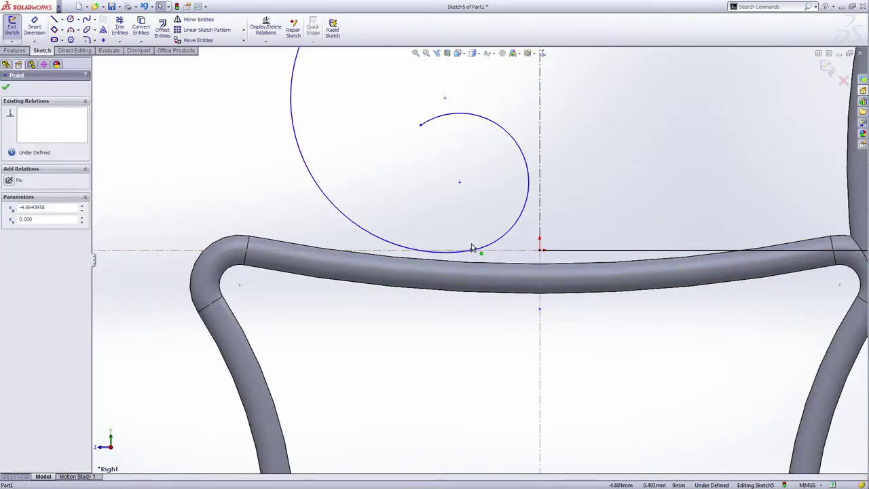
left_click_drag(471, 244, 475, 250)
left_click(488, 325)
scroll(510, 184, "up", 2)
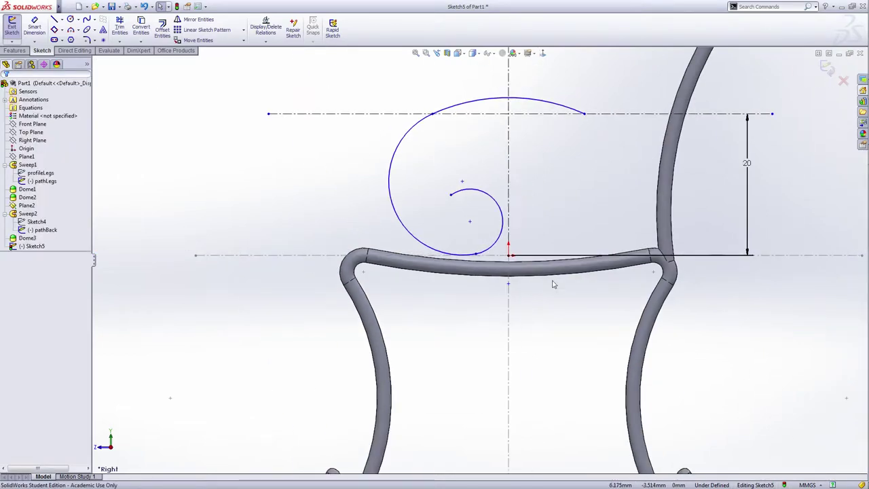
- Sketch a short straight line about 0.69 mm long at 225° outward from the scroll's free end
right_click(719, 339)
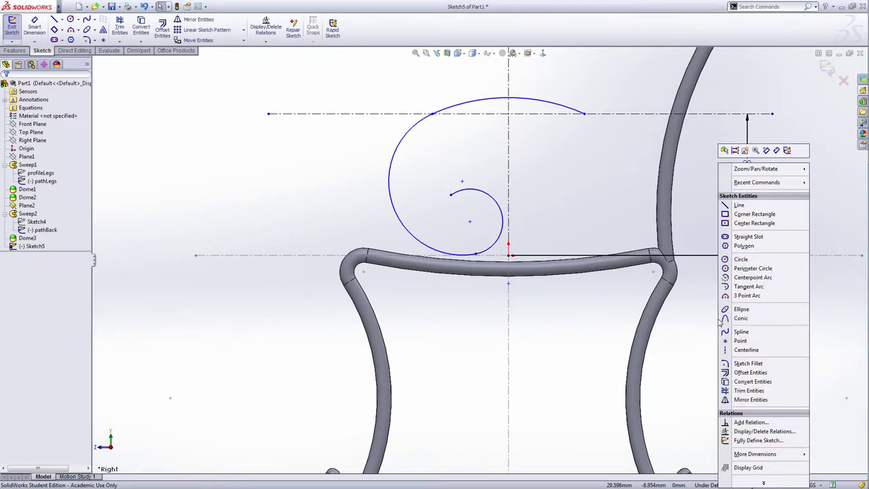
left_click(738, 205)
scroll(462, 198, "down", 5)
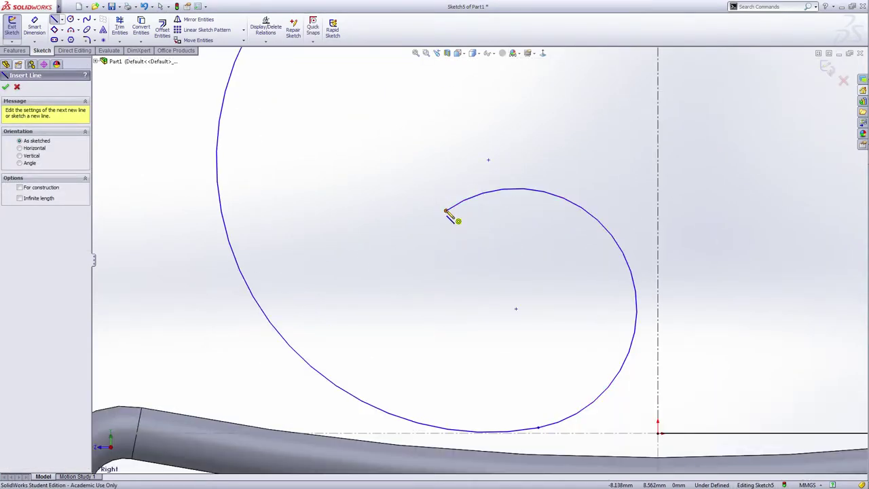
left_click(445, 211)
left_click(442, 223)
right_click(436, 227)
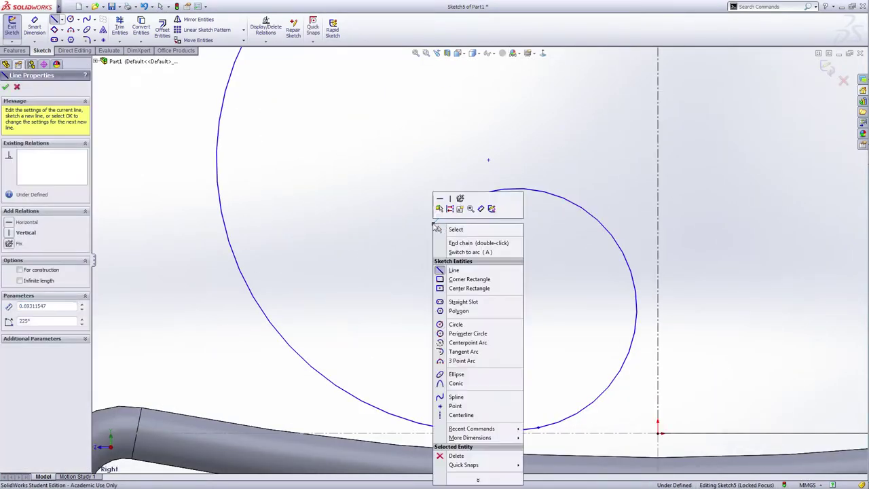
- Dimension the short line at the scroll's free end to a length of 0.2 mm
left_click(449, 208)
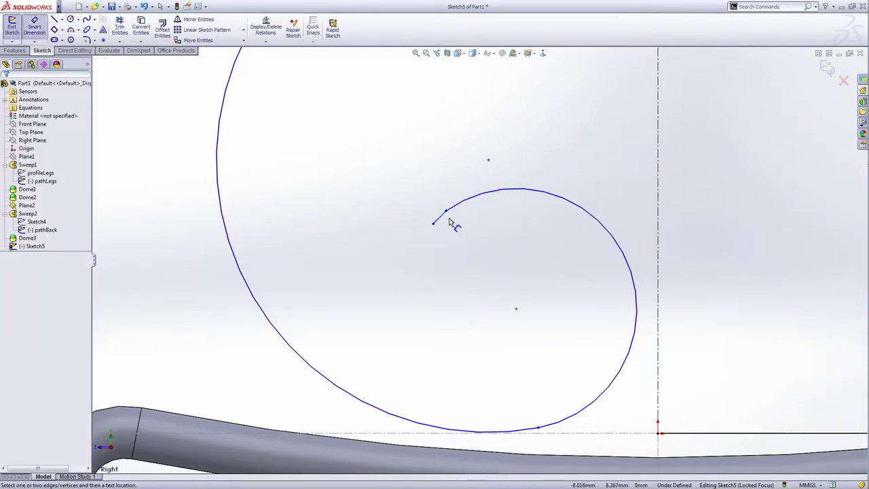
left_click(440, 217)
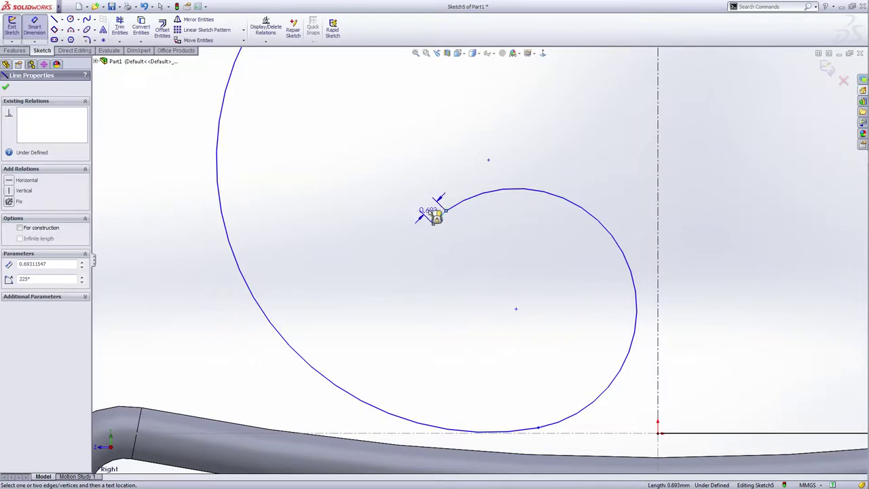
left_click(438, 213)
type(".2")
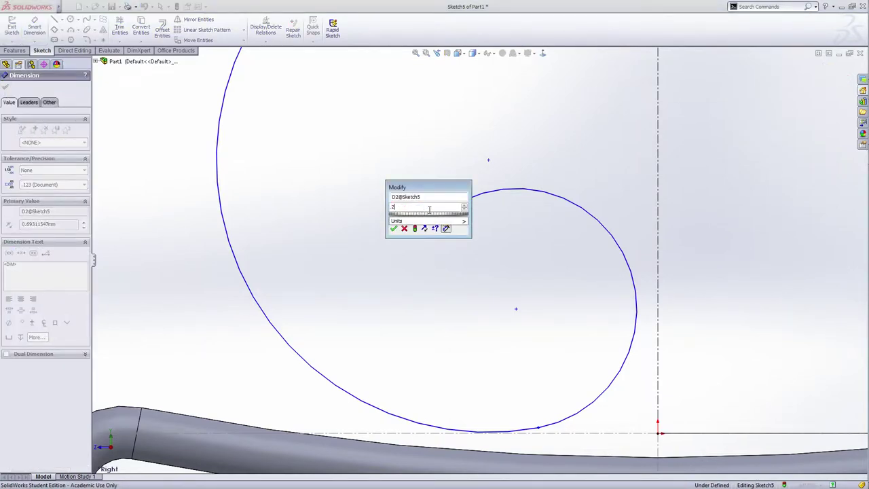
key("Return")
key("Escape")
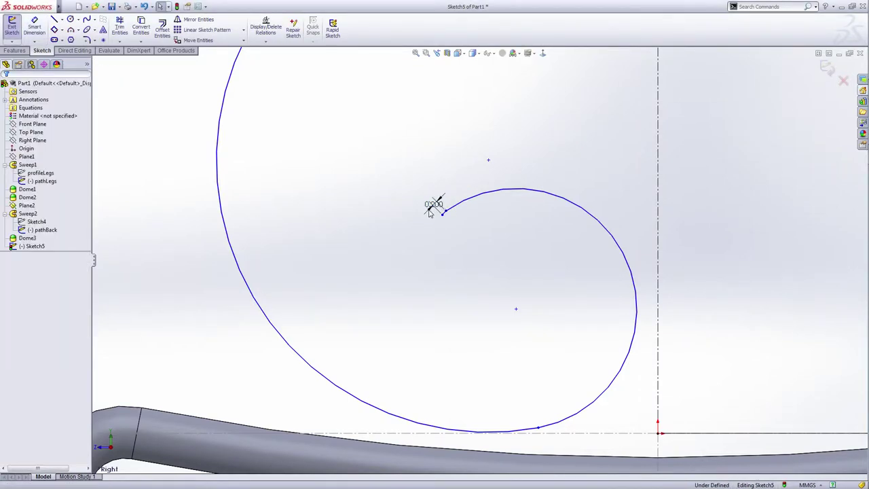
scroll(491, 245, "up", 5)
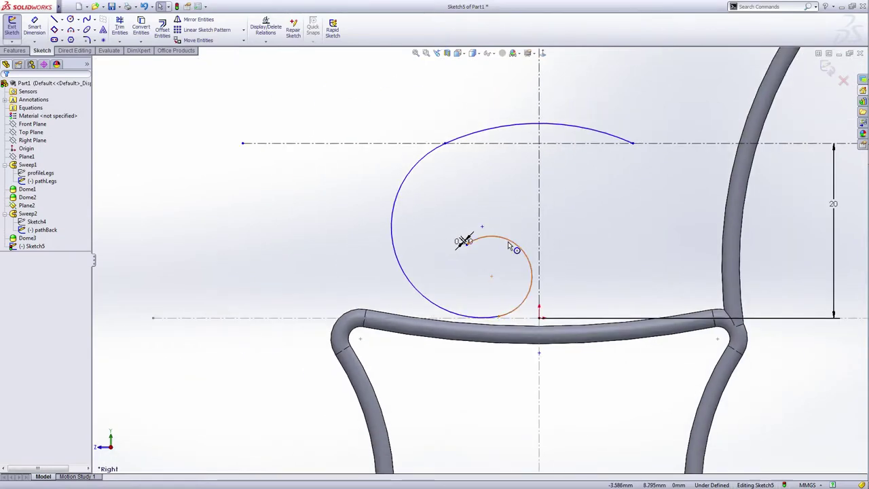
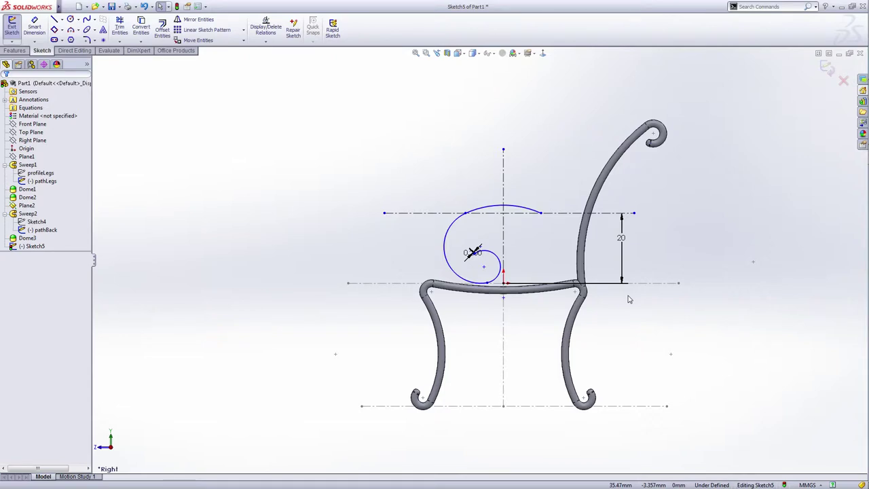
- Mirror the side arc, the scroll arc and the short end line about the vertical centerline, keeping the originals
mouse_move(625, 323)
middle_mouse_down()
mouse_move(718, 332)
mouse_move(640, 329)
middle_mouse_up()
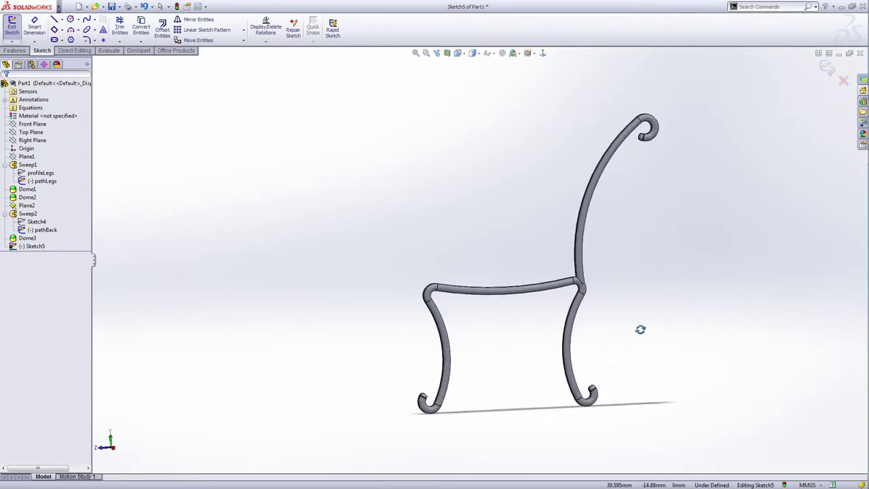
left_click(543, 52)
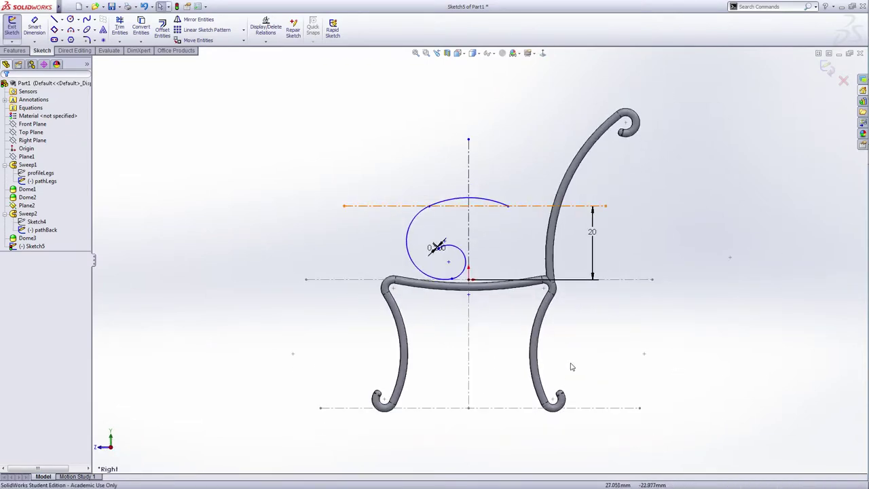
left_click(196, 19)
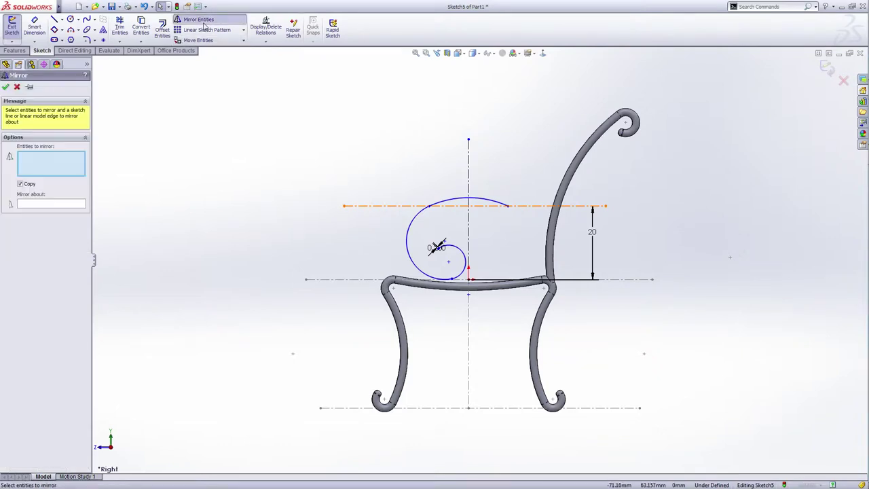
left_click(415, 226)
left_click(462, 274)
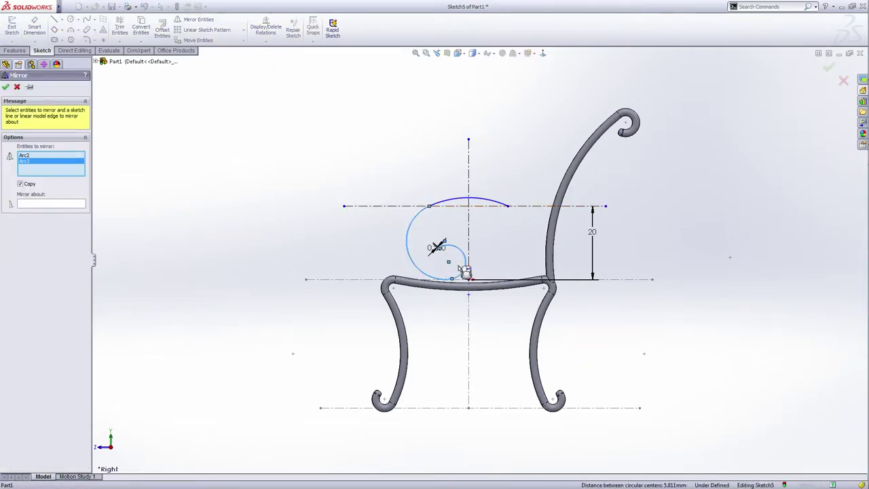
scroll(421, 231, "down", 10)
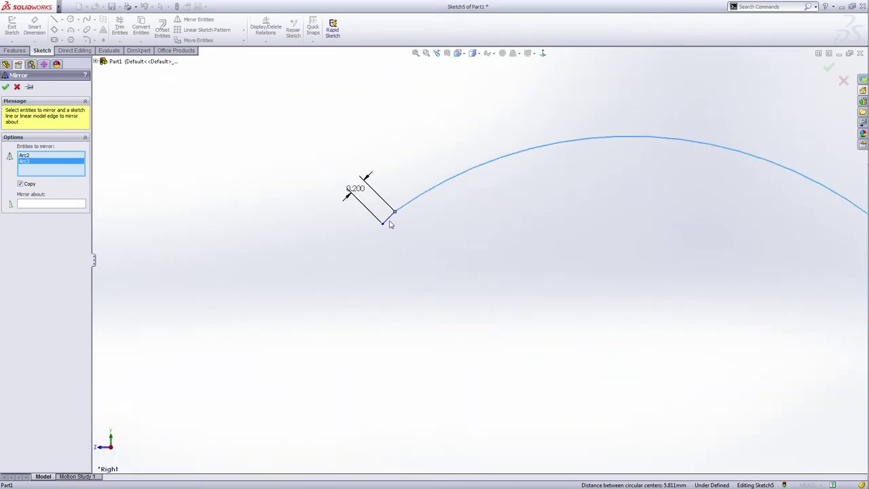
left_click(390, 224)
left_click(51, 206)
scroll(671, 304, "up", 5)
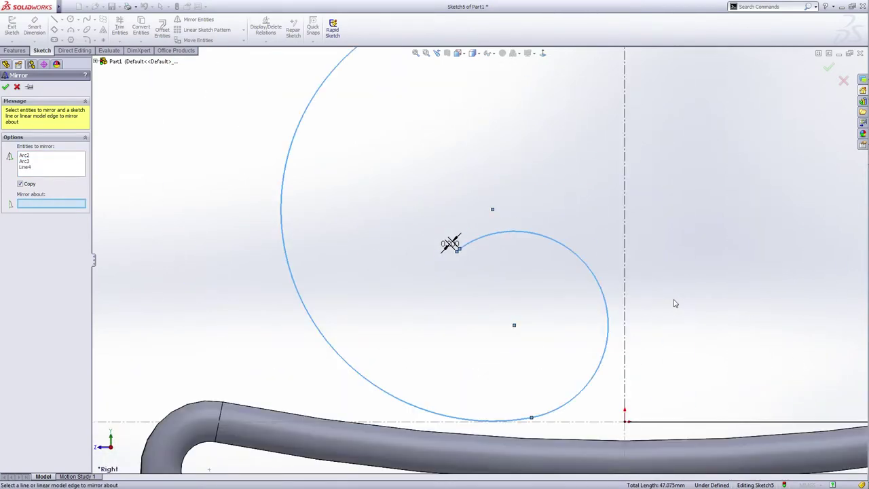
left_click(625, 258)
scroll(630, 265, "up", 5)
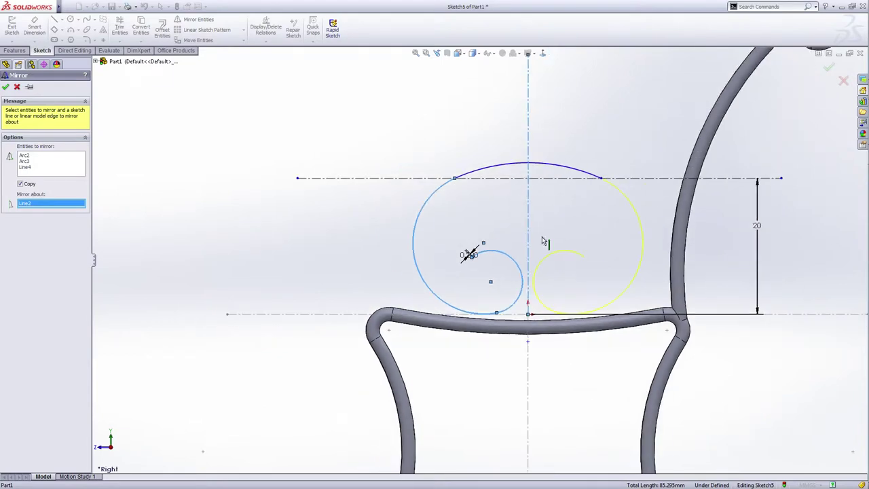
left_click(6, 87)
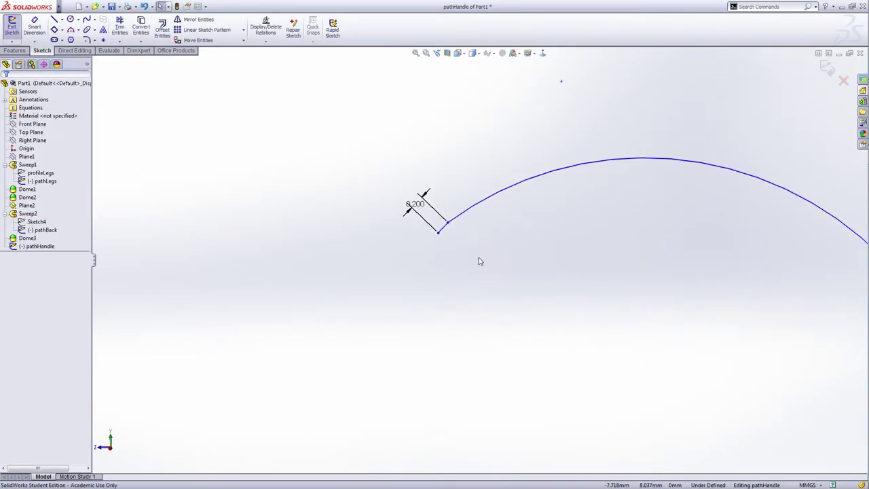
- Add a tangent relation between the 0.2 mm end line and its adjoining scroll arc
scroll(480, 260, "up", 2)
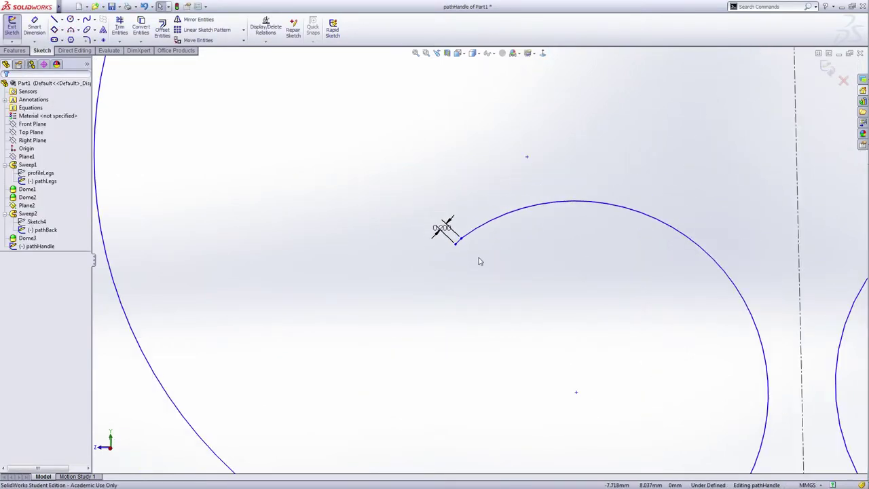
scroll(465, 253, "down", 2)
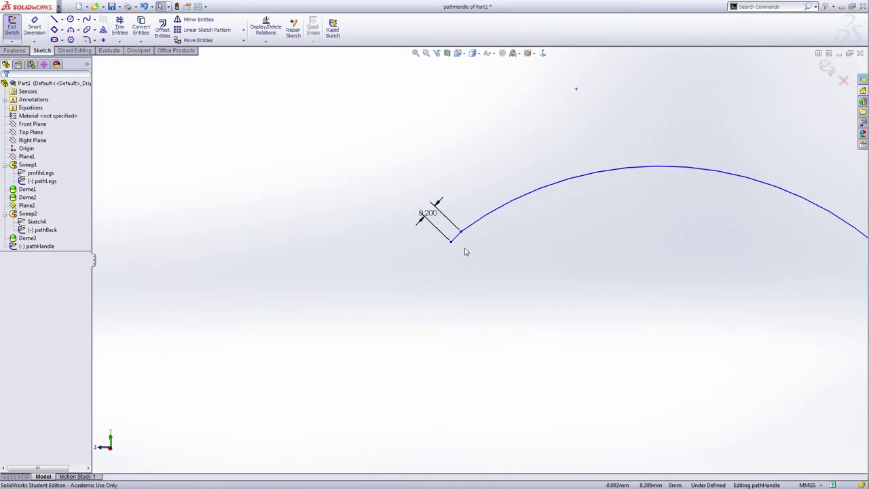
left_click(458, 242)
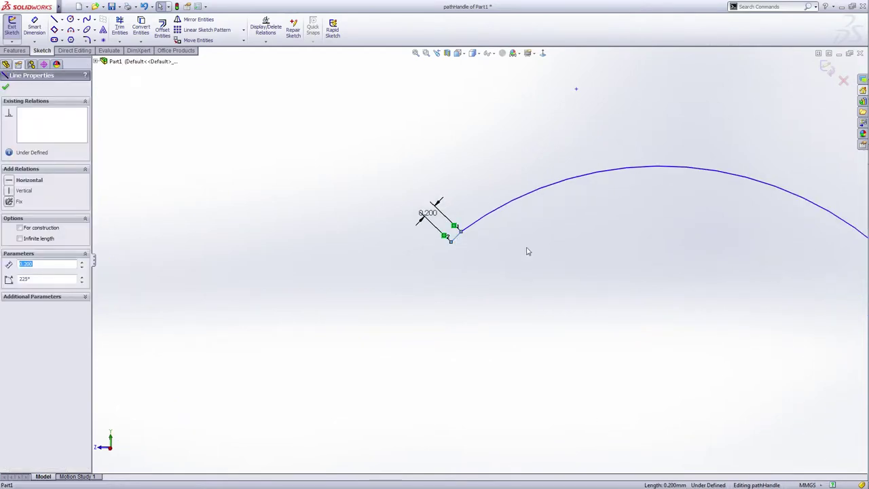
left_click(502, 217, "ctrl")
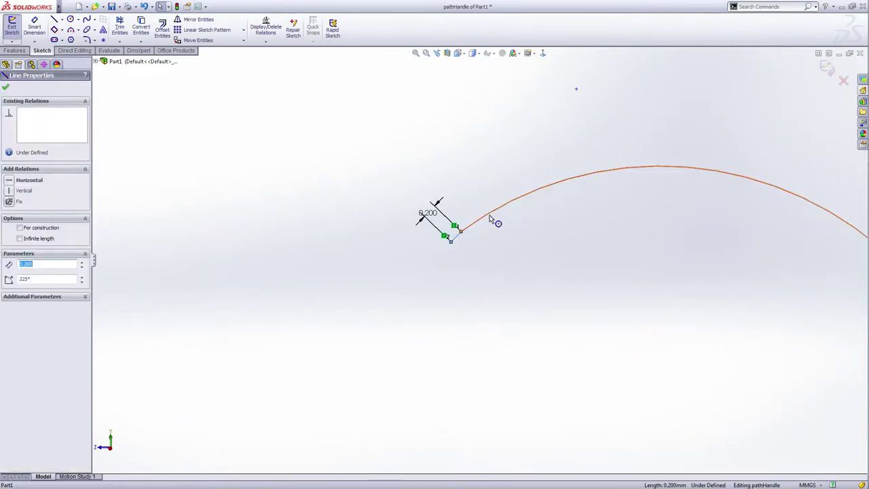
left_click(9, 232)
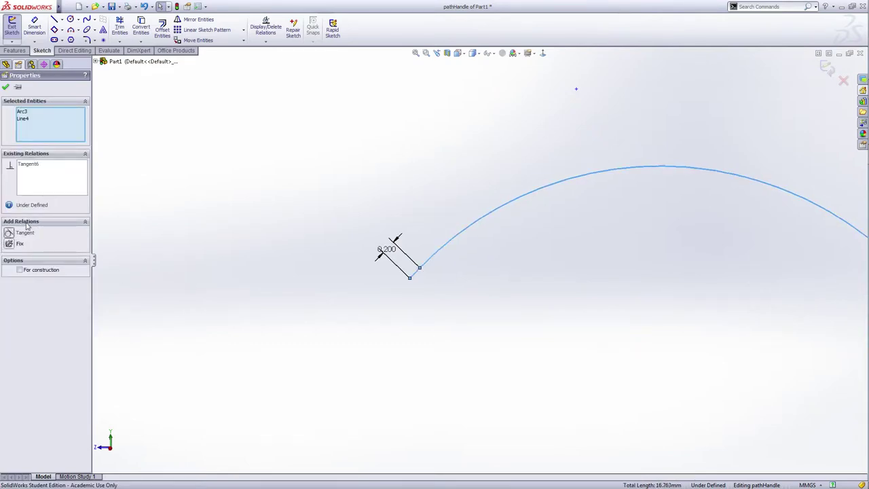
left_click(5, 87)
- Make the mirrored short end line tangent to the mirrored scroll arc
scroll(672, 335, "up", 5)
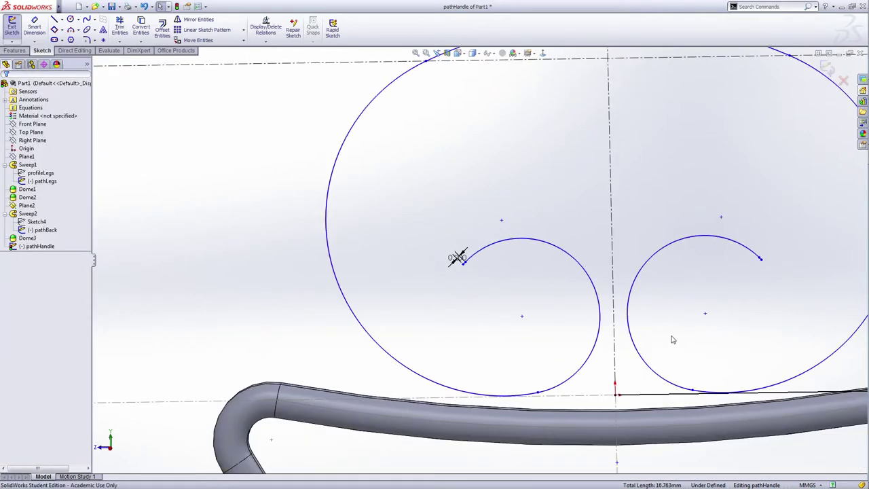
scroll(695, 226, "down", 10)
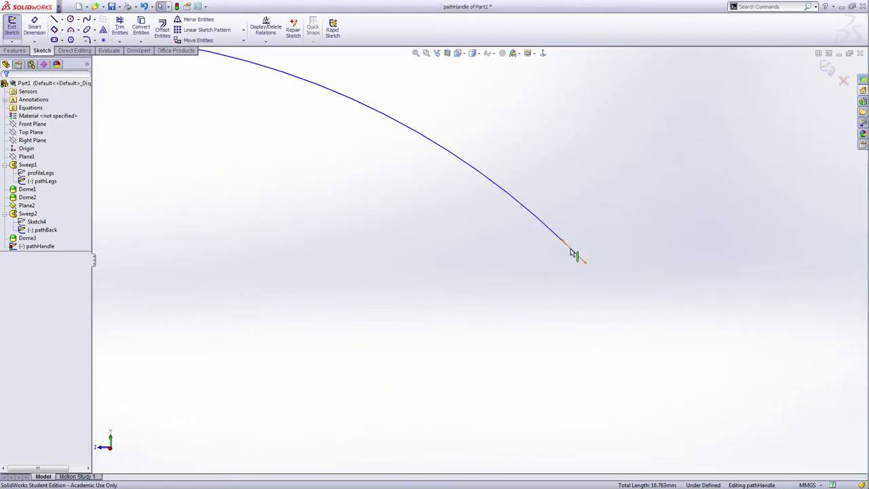
left_click(578, 257)
left_click(551, 234, "ctrl")
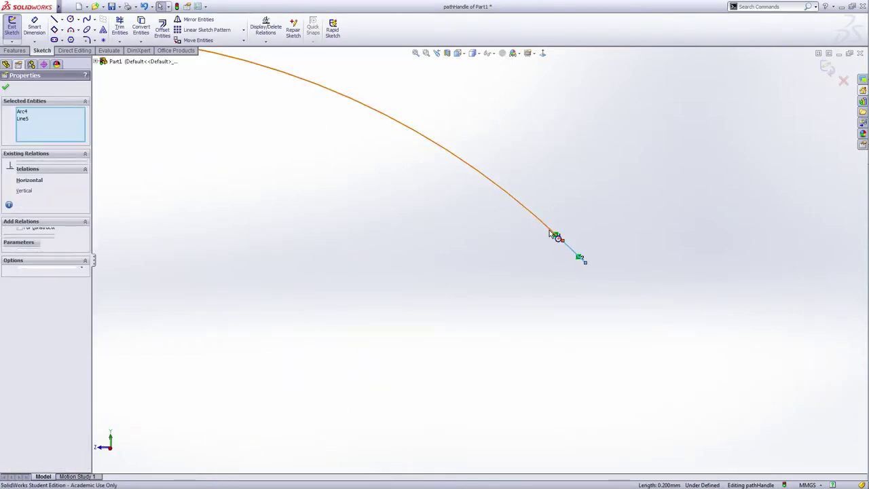
left_click(9, 233)
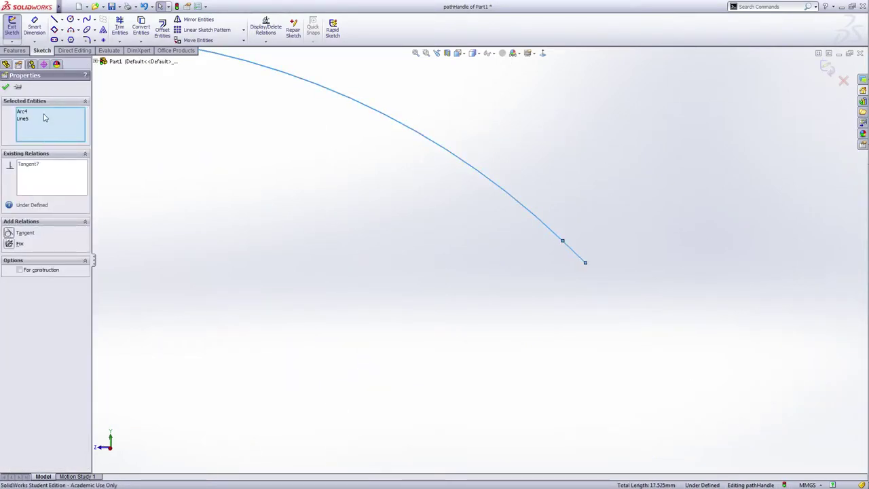
left_click(6, 88)
- Widen the armrest path by moving the upper arc junction outward toward the chair back, and exit the sketch
scroll(341, 279, "up", 4)
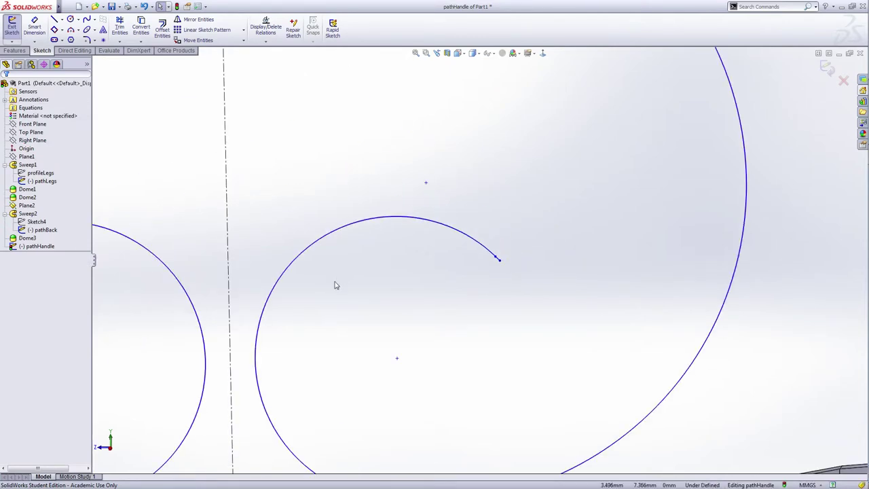
scroll(315, 289, "up", 2)
key("ctrl+4")
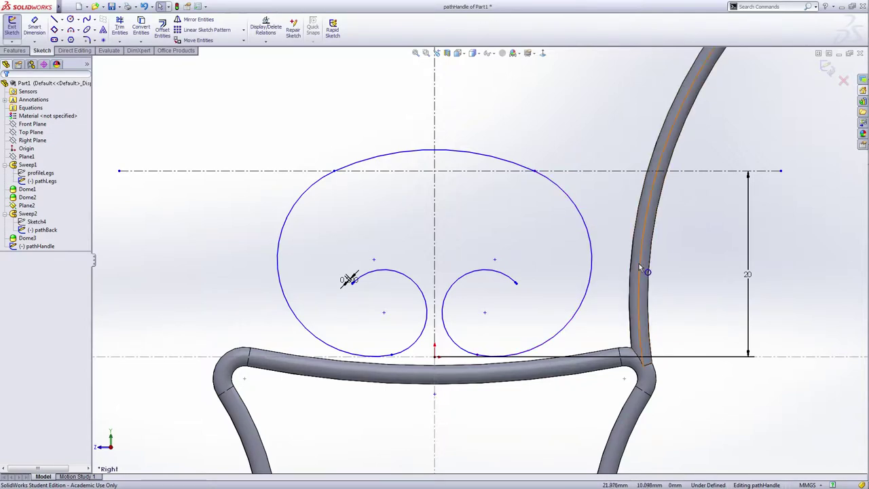
key("z")
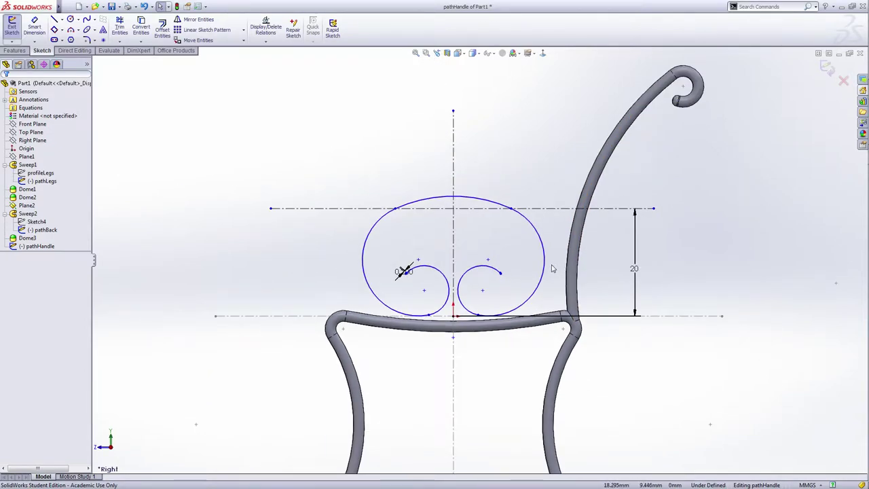
left_click_drag(512, 210, 537, 213)
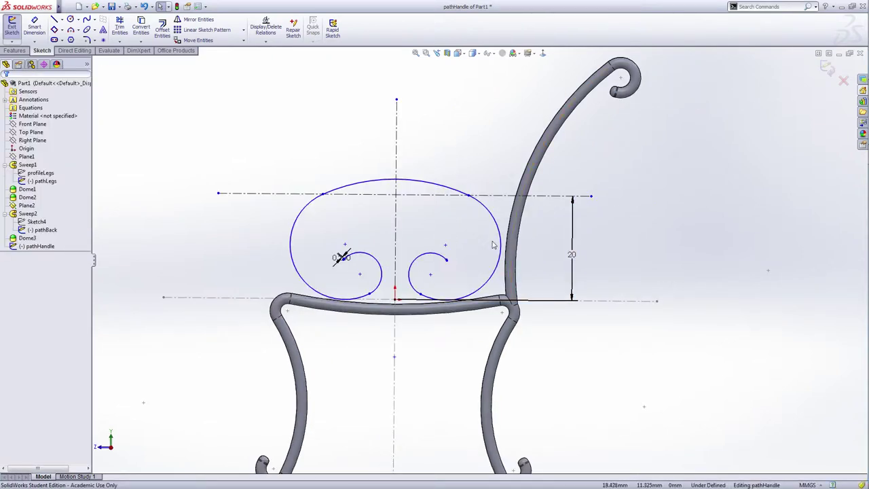
left_click(827, 70)
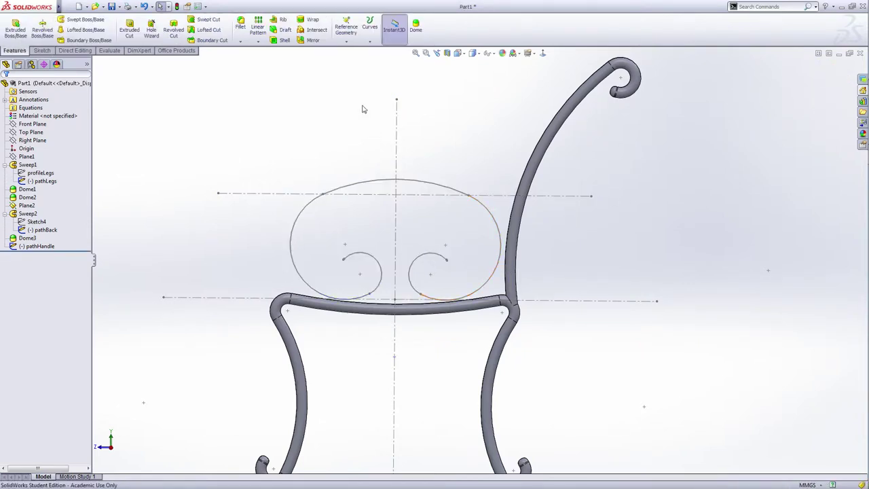
- Create a reference plane perpendicular to the 0.2 mm end line and coincident with its free endpoint
left_click(346, 30)
left_click(352, 54)
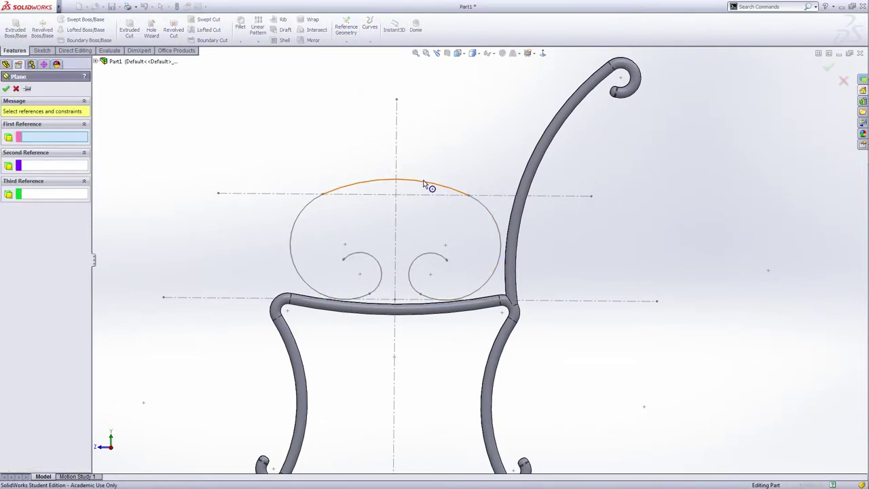
scroll(443, 270, "down", 8)
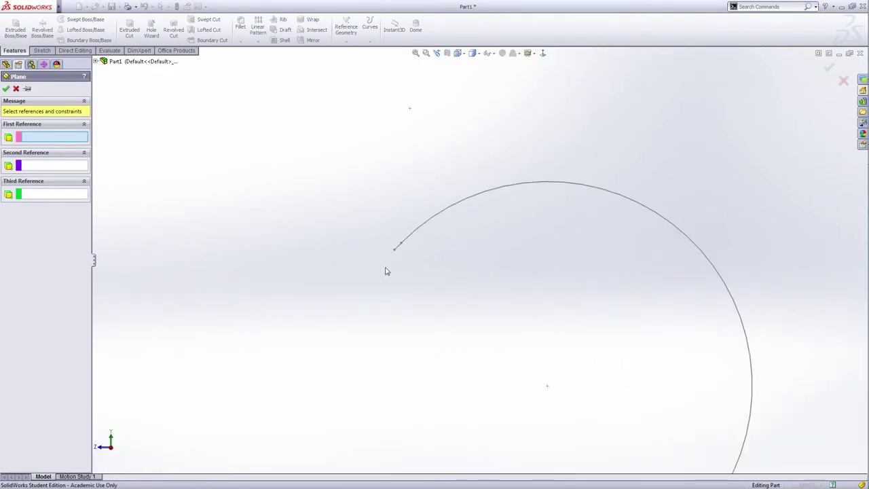
scroll(407, 258, "down", 3)
left_click(426, 232)
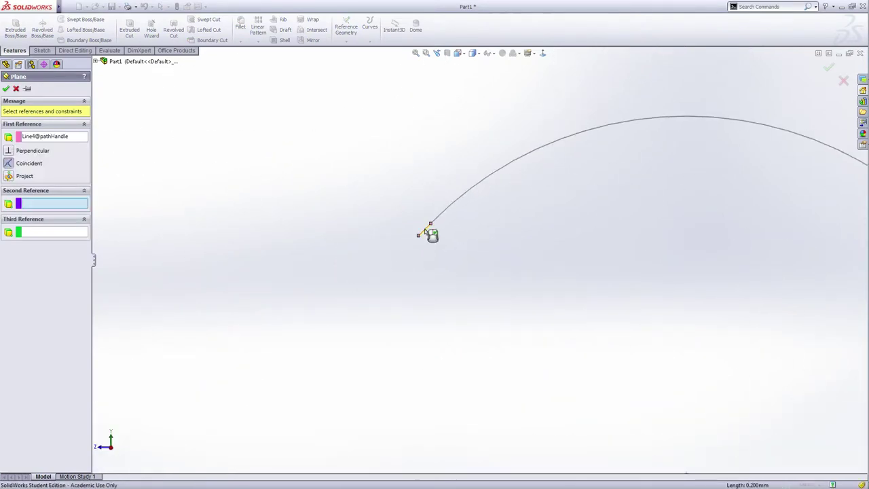
left_click(8, 150)
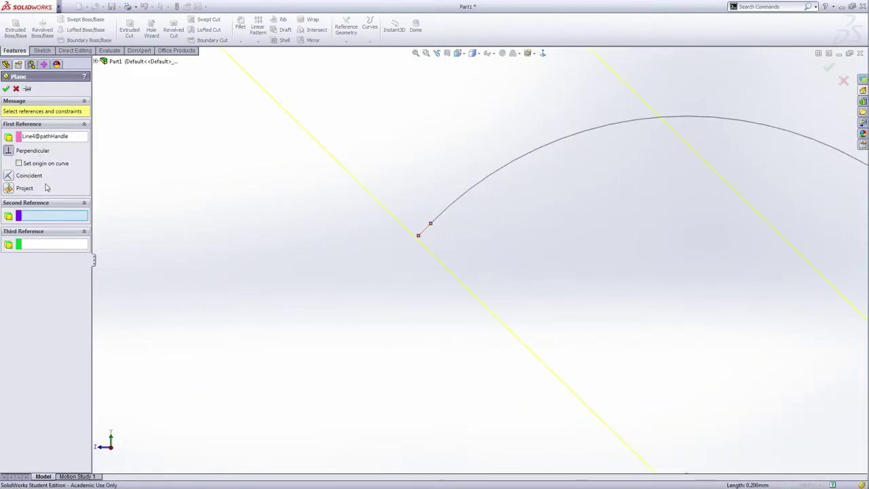
left_click(418, 237)
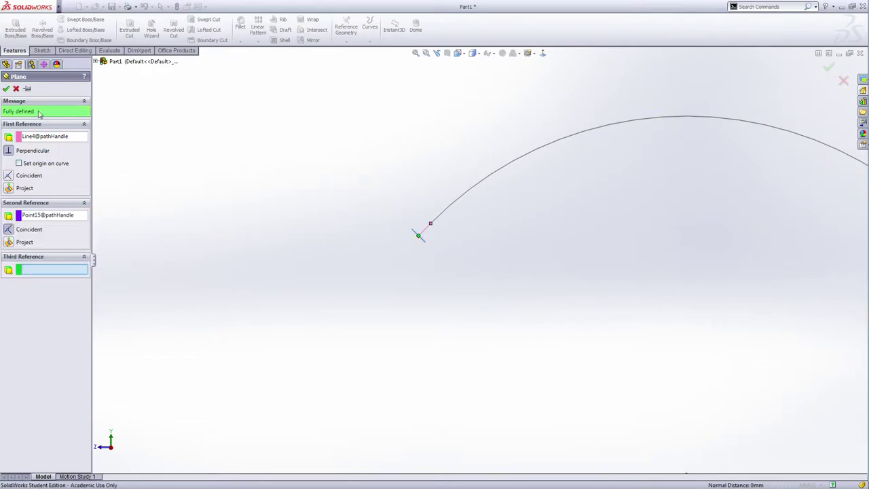
right_click(423, 283)
- Start a sketch on the new plane and draw a straight slot about 1.86 mm between centers and 1.8 mm wide near the scroll
scroll(466, 291, "up", 5)
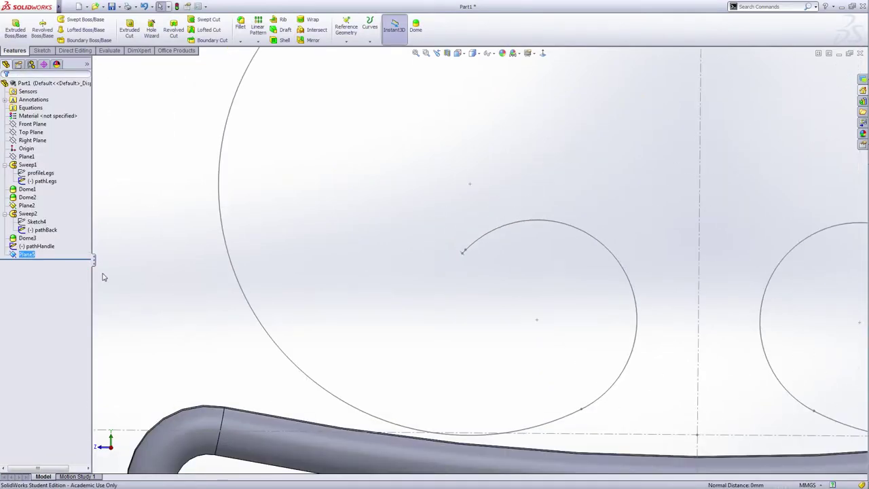
right_click(27, 255)
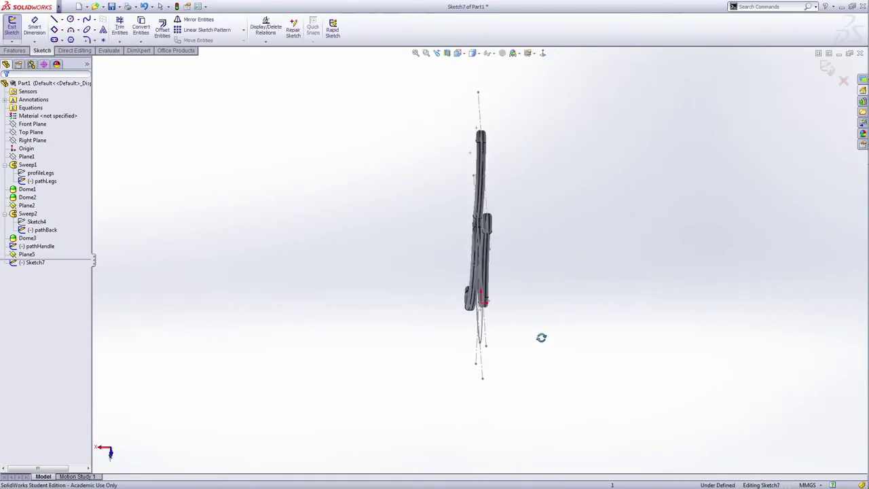
scroll(514, 294, "down", 5)
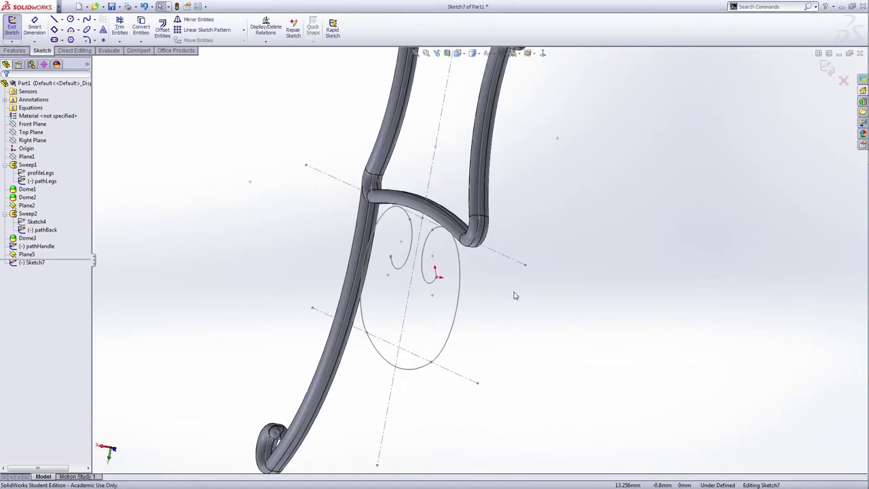
scroll(466, 285, "down", 3)
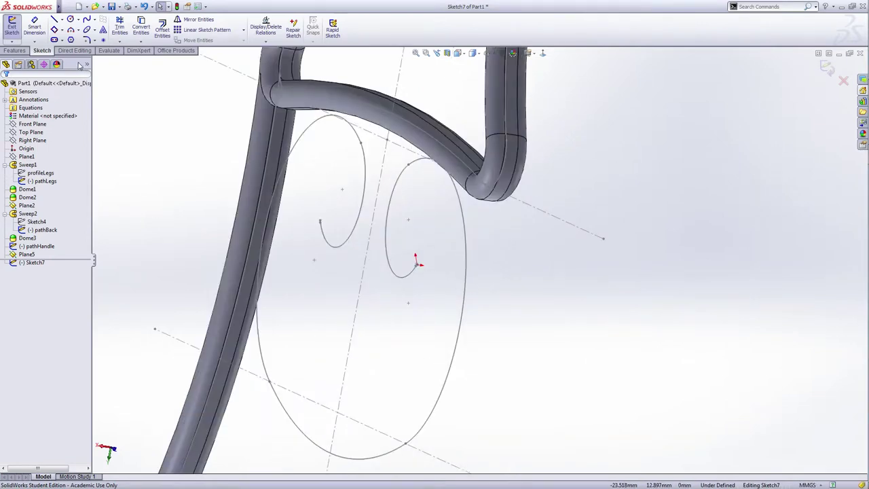
left_click(55, 39)
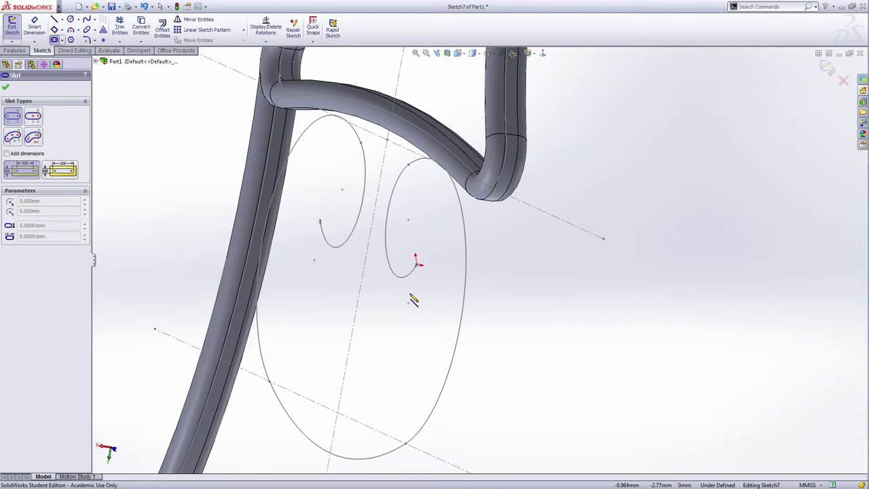
left_click(374, 294)
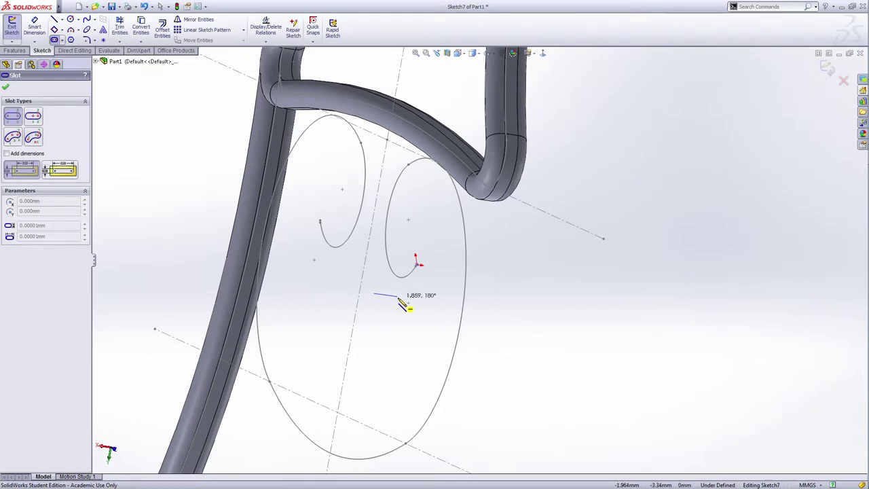
left_click(399, 300)
left_click(402, 290)
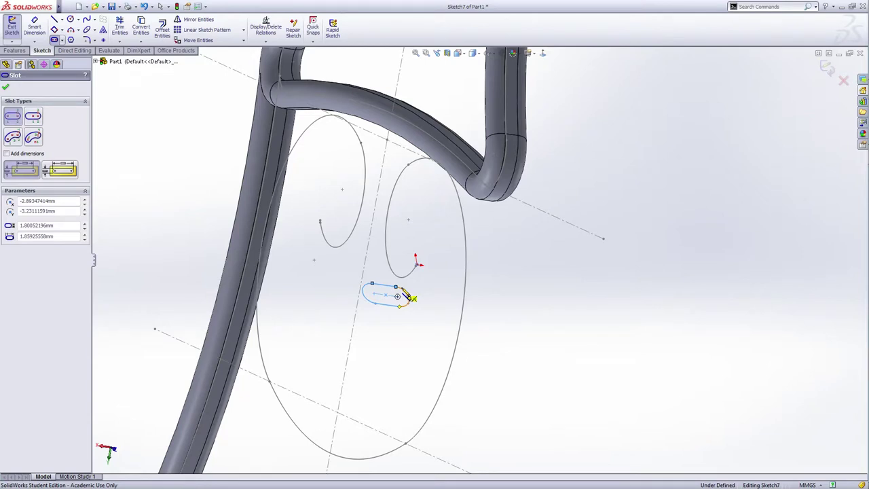
scroll(405, 293, "up", 3)
key("Escape")
- Dimension the slot's width between its two straight edges to 2 mm
left_click(419, 272)
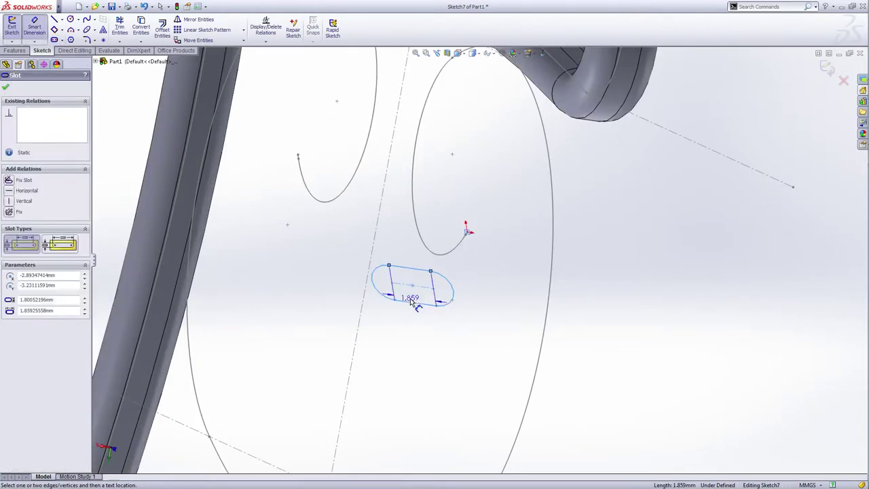
key("d")
left_click(423, 305)
left_click(471, 300)
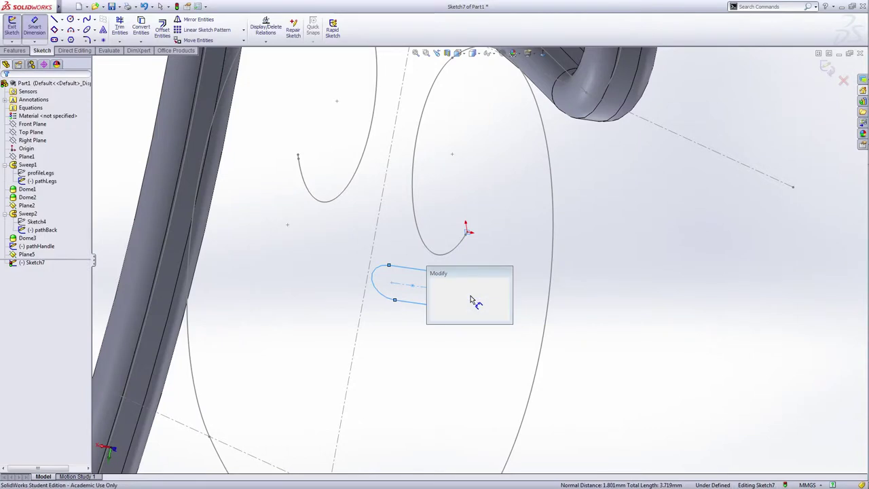
type("2")
key("Return")
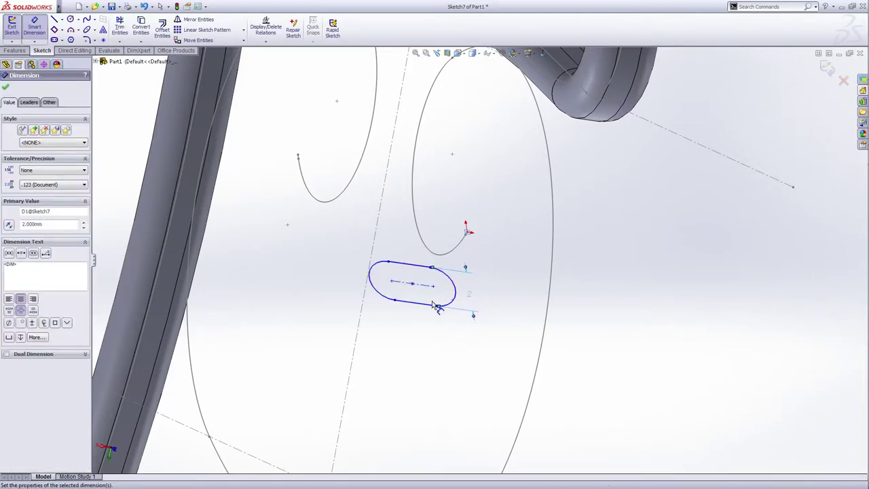
- Dimension the distance between the slot's arc centers to 1 mm
scroll(384, 271, "up", 2)
left_click(436, 274)
left_click(446, 284)
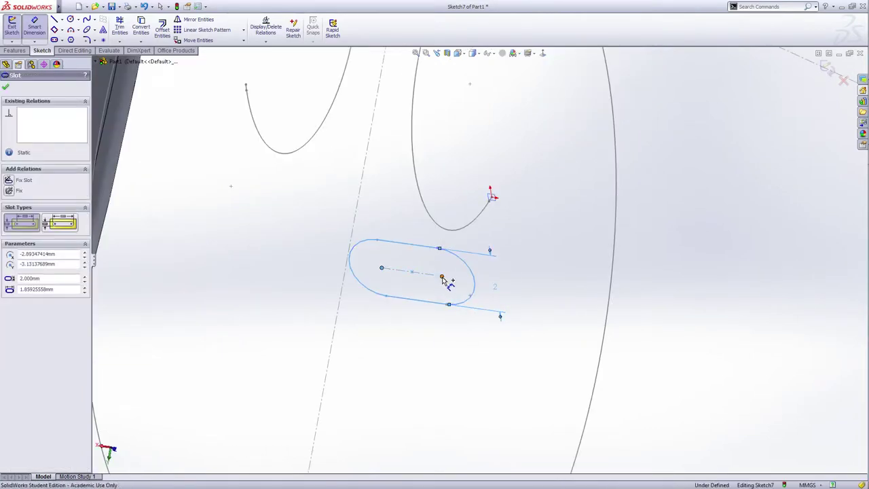
left_click(462, 319)
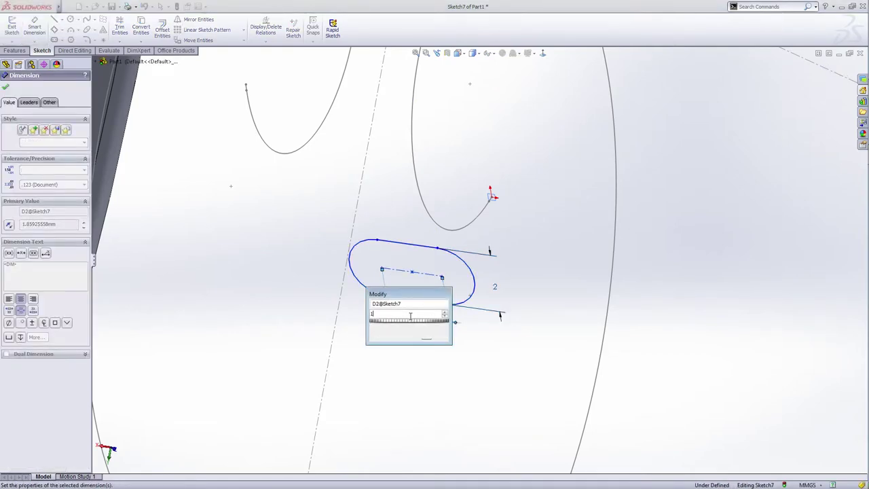
type("1")
key("Return")
right_click(437, 112)
left_click(479, 116)
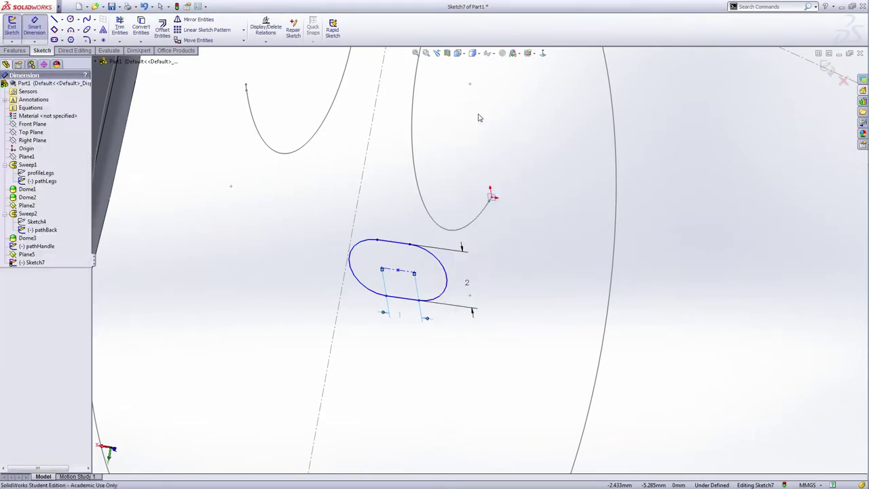
- Add a Pierce relation between the slot's center point and the short end line of pathHandle, and exit the sketch
left_click(399, 272)
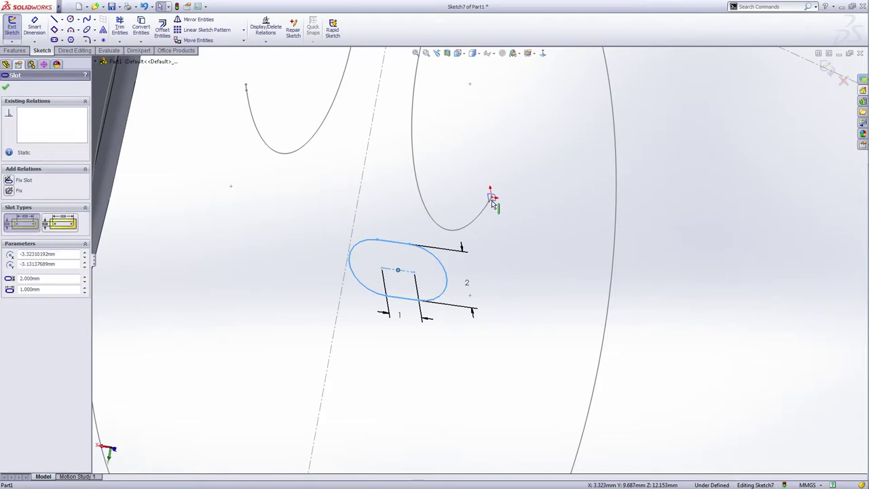
scroll(491, 199, "down", 10)
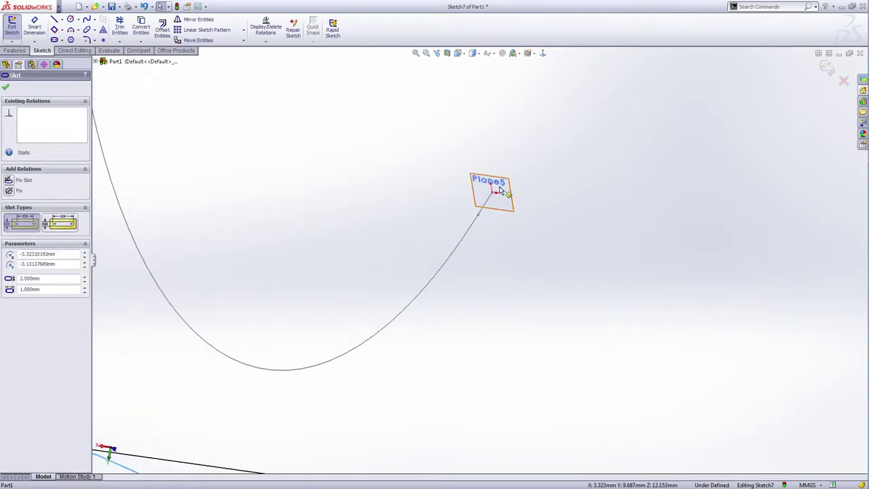
left_click(486, 209, "ctrl")
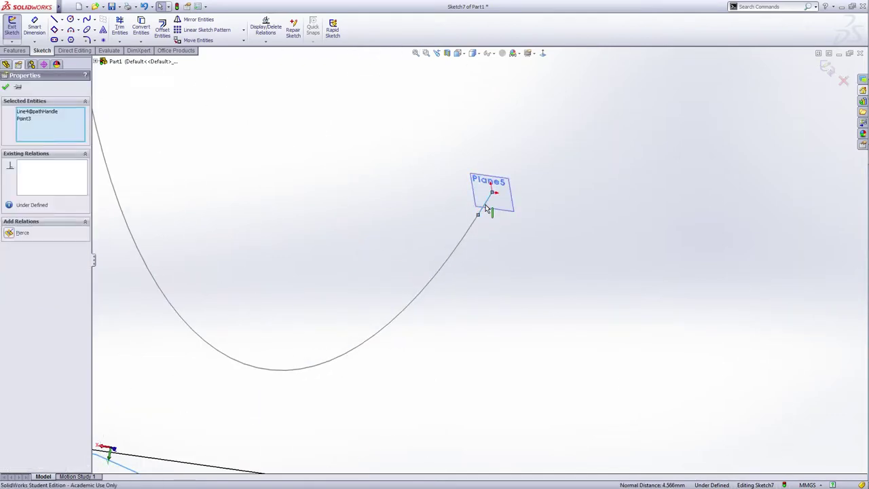
left_click(10, 234)
left_click(5, 87)
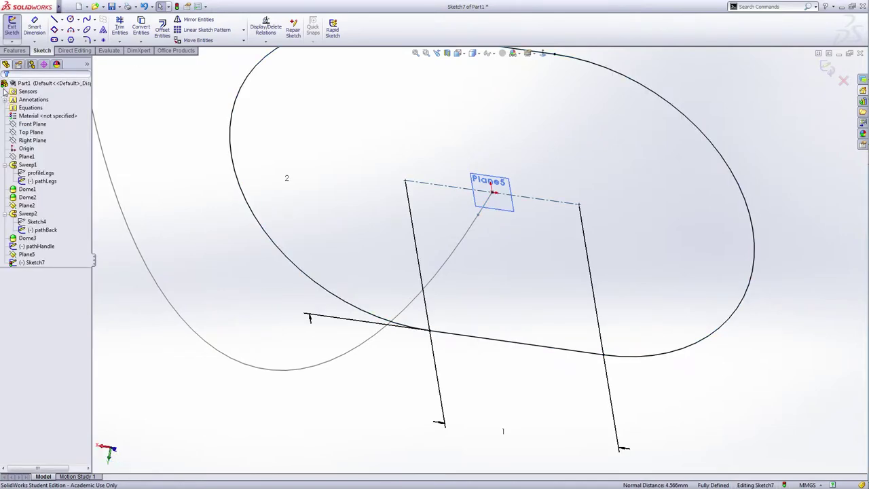
scroll(475, 218, "up", 8)
middle_click_drag(475, 217, 457, 301)
scroll(482, 299, "up", 3)
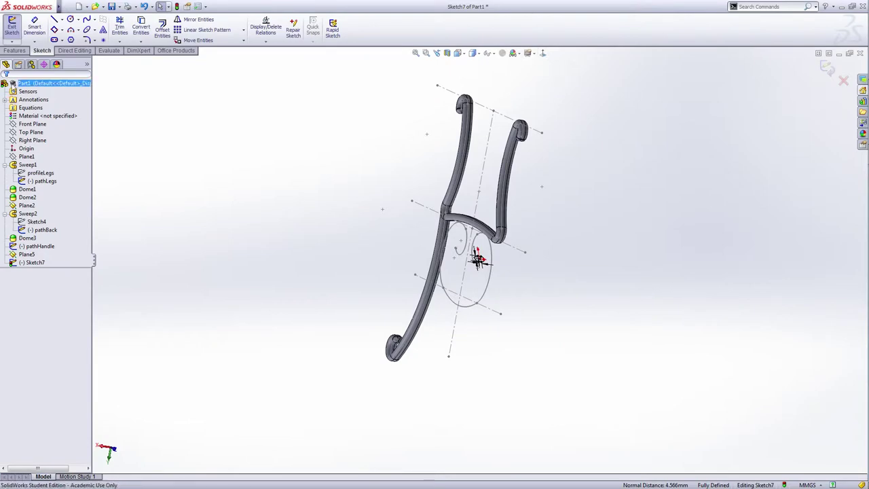
left_click(11, 29)
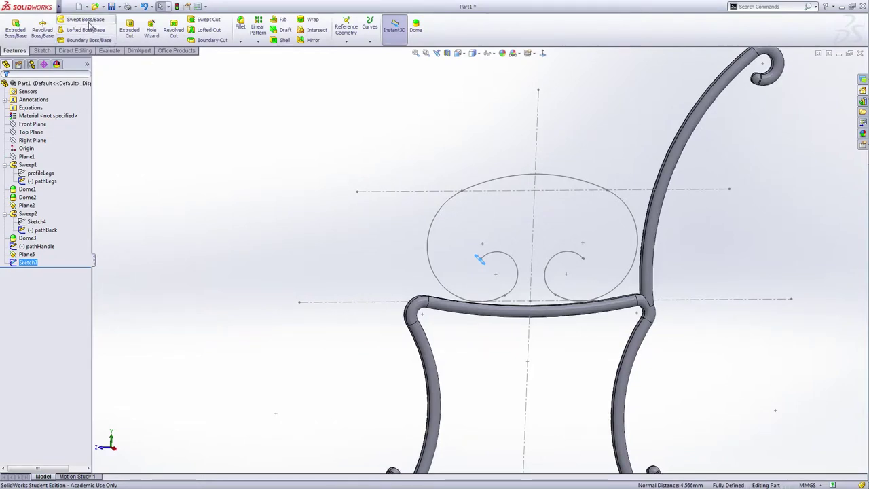
- Sweep the slot profile Sketch7 along the pathHandle sketch as a solid armrest
left_click(89, 23)
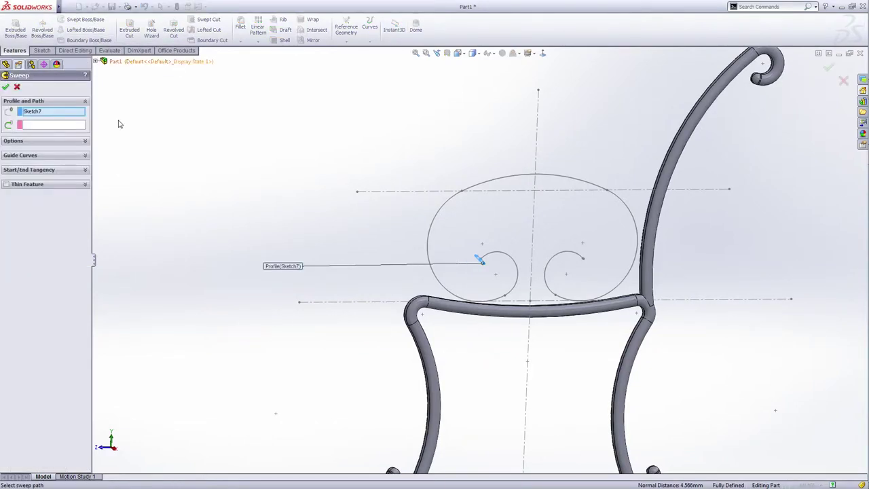
left_click(61, 127)
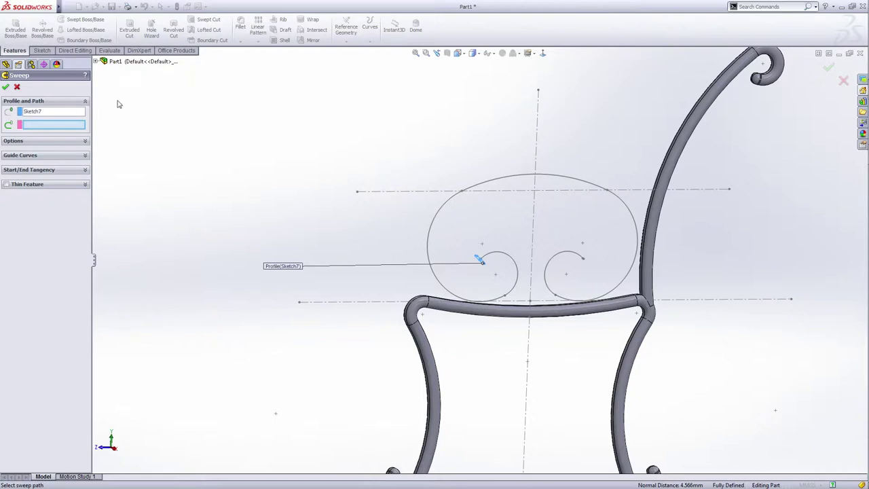
left_click(95, 61)
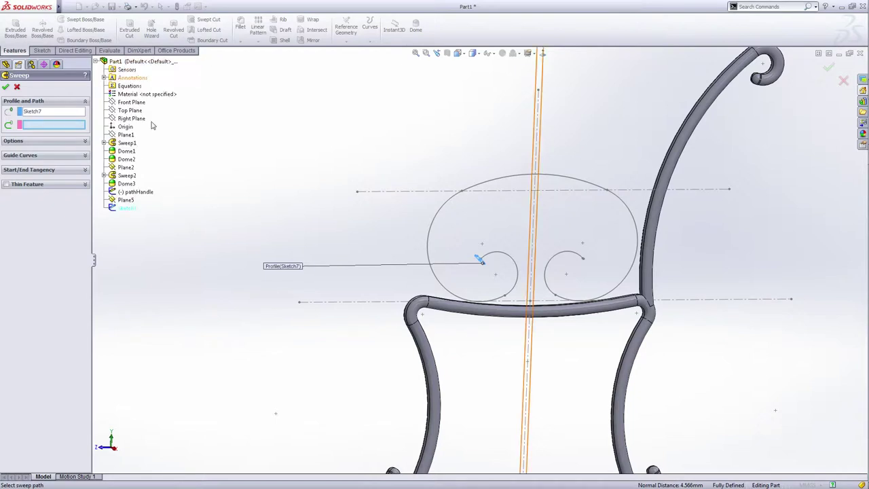
left_click(138, 192)
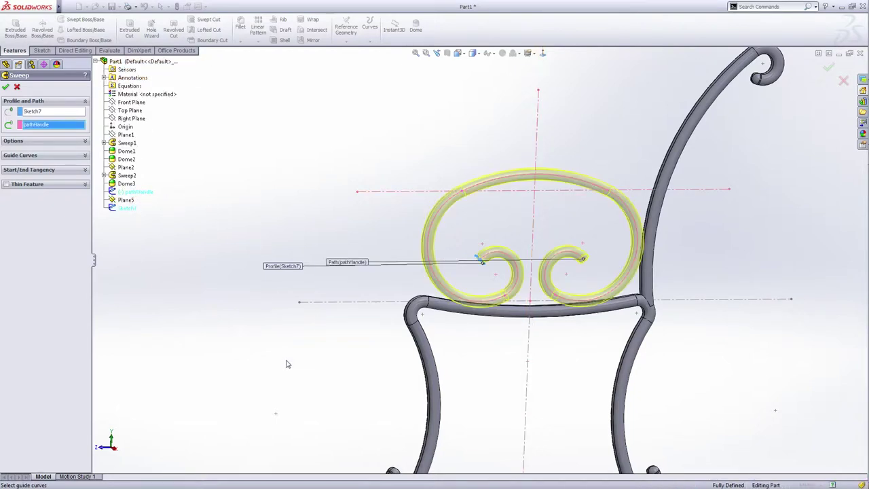
middle_click_drag(285, 365, 254, 336)
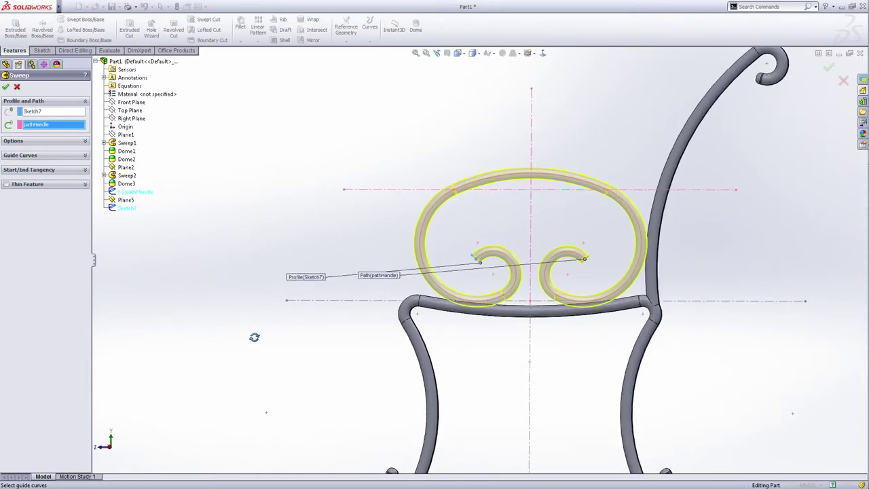
left_click(6, 89)
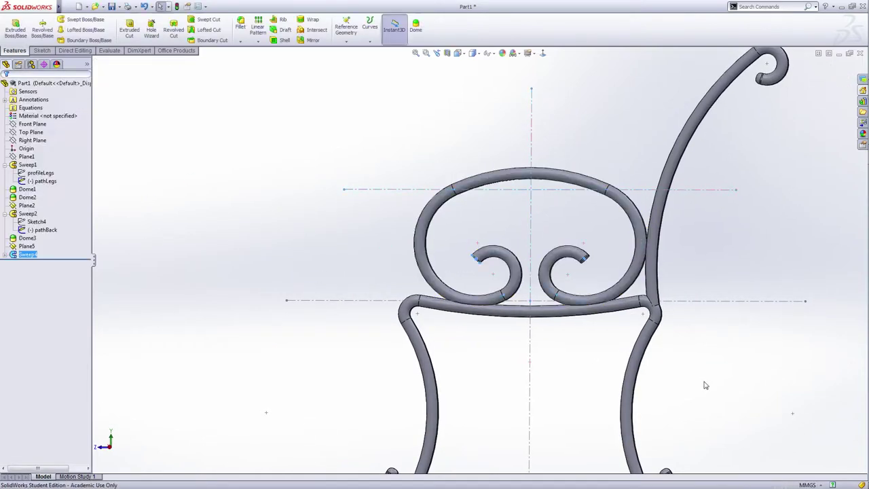
- Add a 1 mm dome with Continuous dome off to the end face of the armrest's front scroll
middle_click_drag(706, 378, 716, 390)
scroll(716, 390, "up", 3)
middle_click_drag(642, 359, 611, 367)
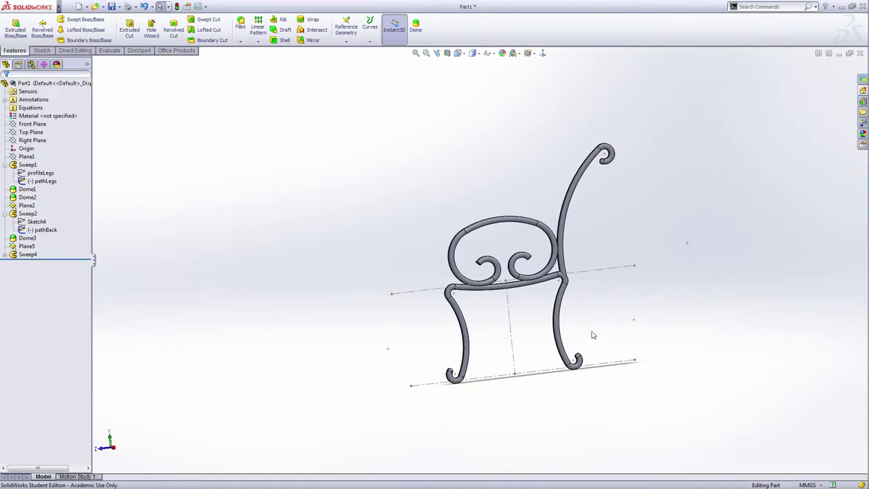
middle_click_drag(592, 335, 608, 347)
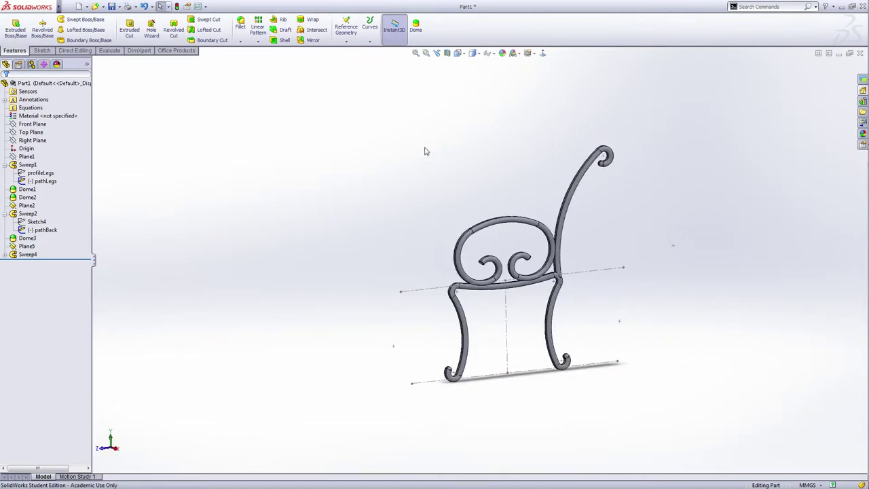
left_click(416, 26)
middle_click_drag(398, 284, 452, 289)
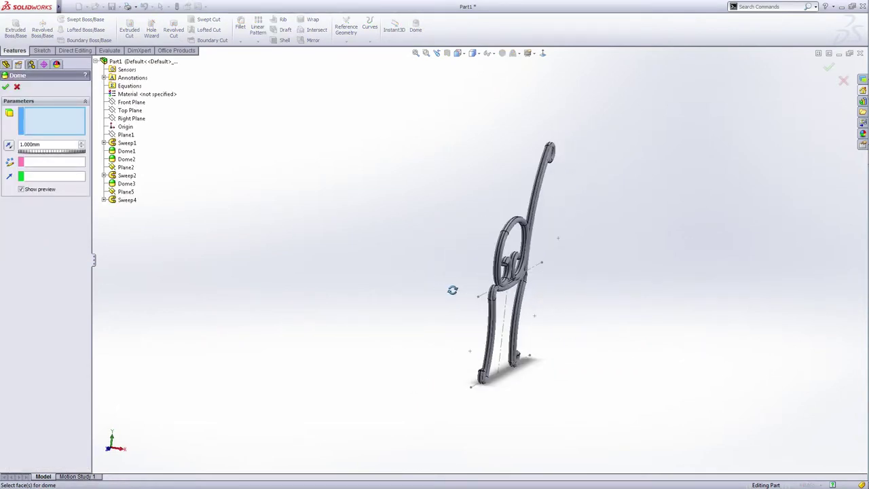
scroll(479, 258, "down", 5)
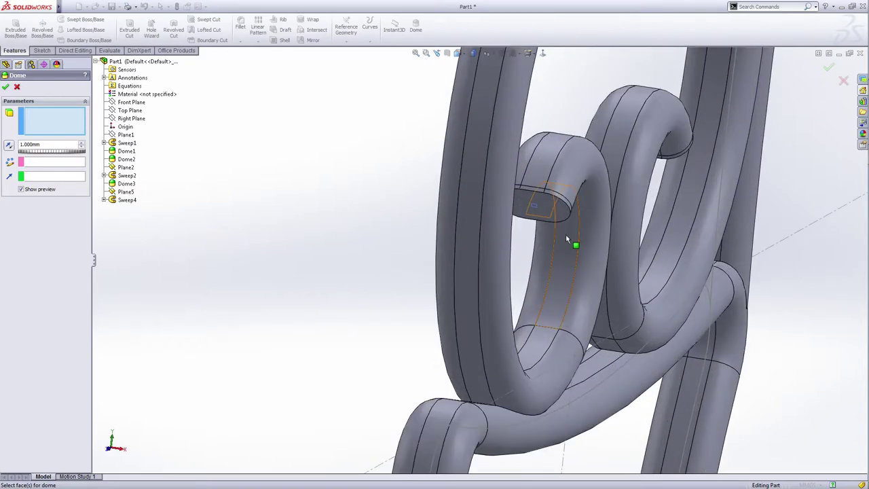
left_click(560, 211)
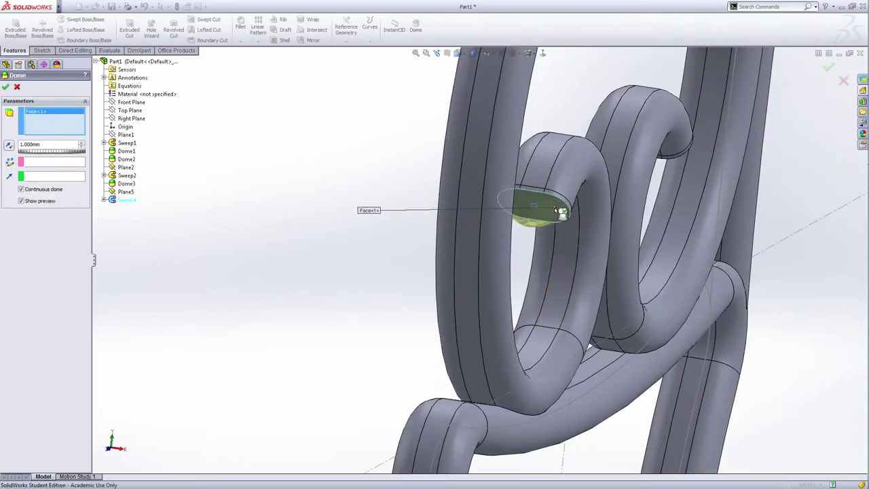
left_click(21, 190)
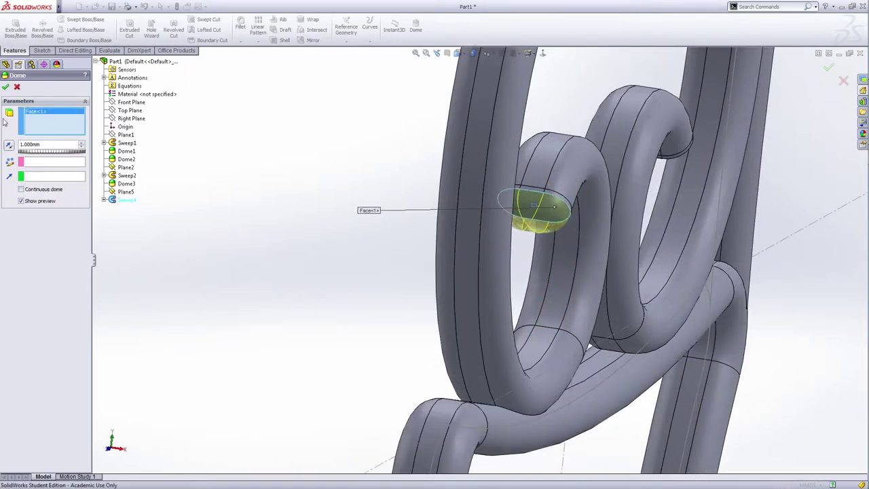
key("Return")
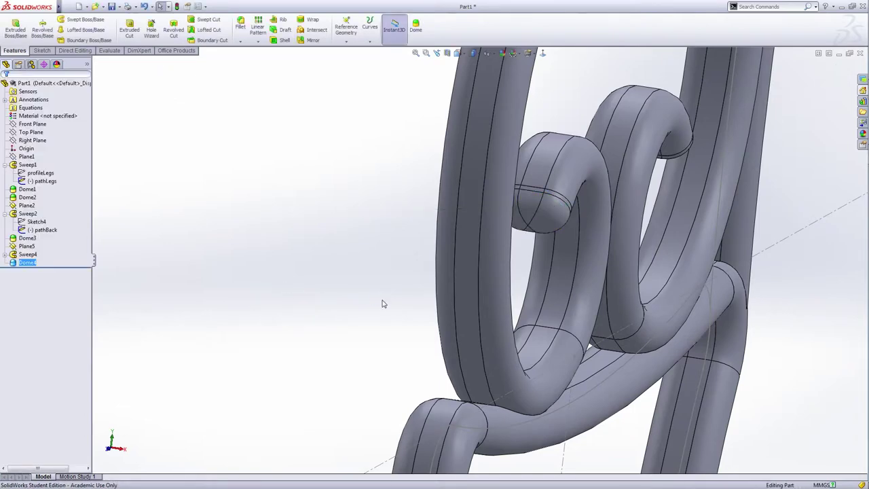
- Add a 1 mm dome with Continuous dome off to the end face of the armrest scroll nearer the backrest
middle_click_drag(382, 303, 674, 239)
scroll(653, 277, "up", 3)
left_click(415, 30)
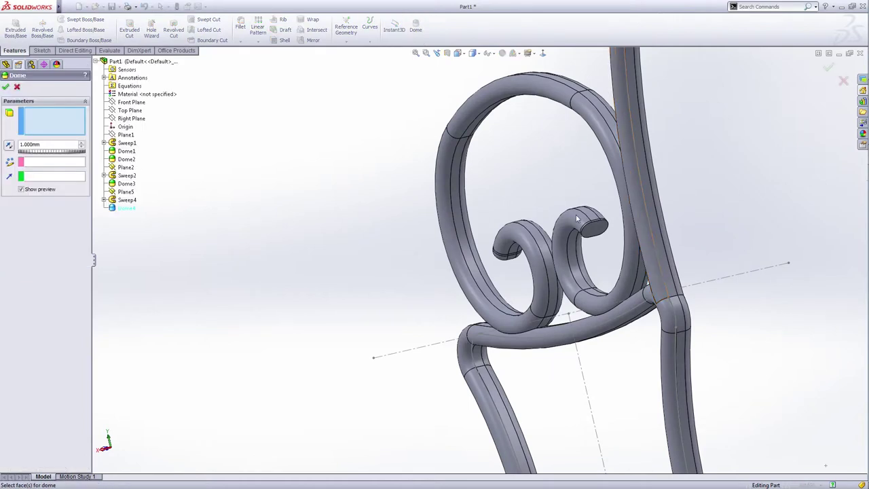
left_click(595, 231)
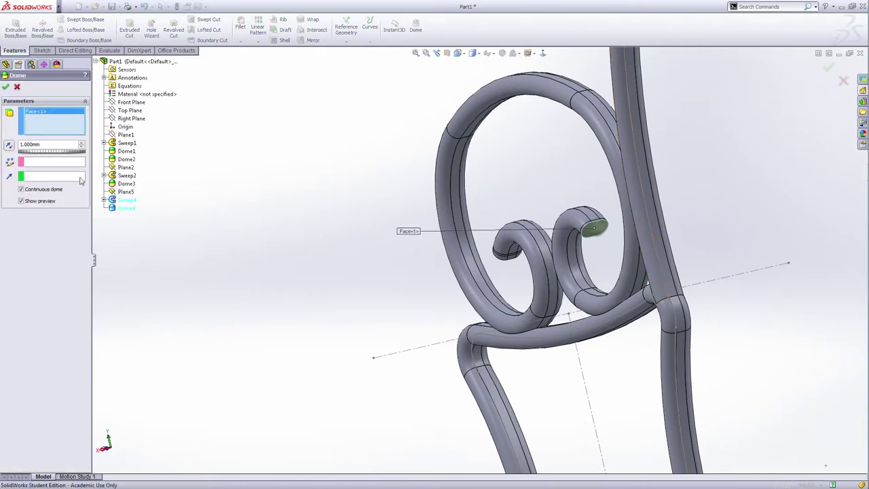
left_click(21, 190)
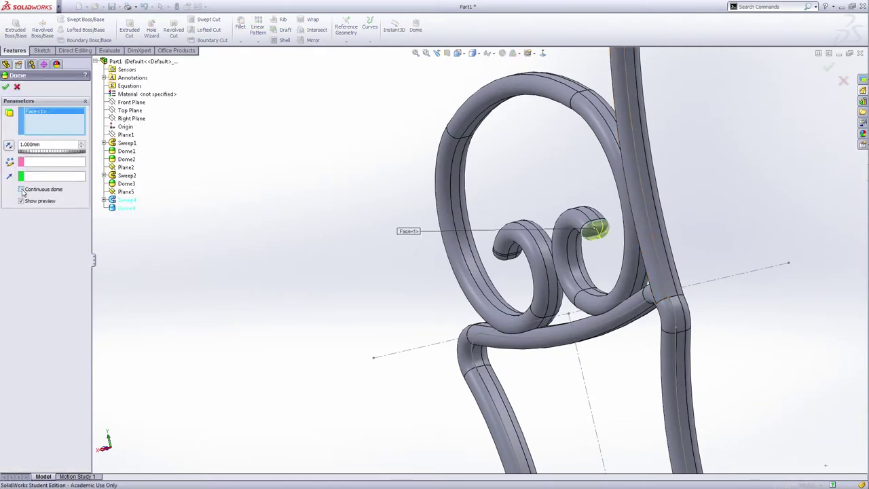
left_click(6, 88)
- Hide the pathLegs and pathBack sketches
scroll(355, 306, "up", 5)
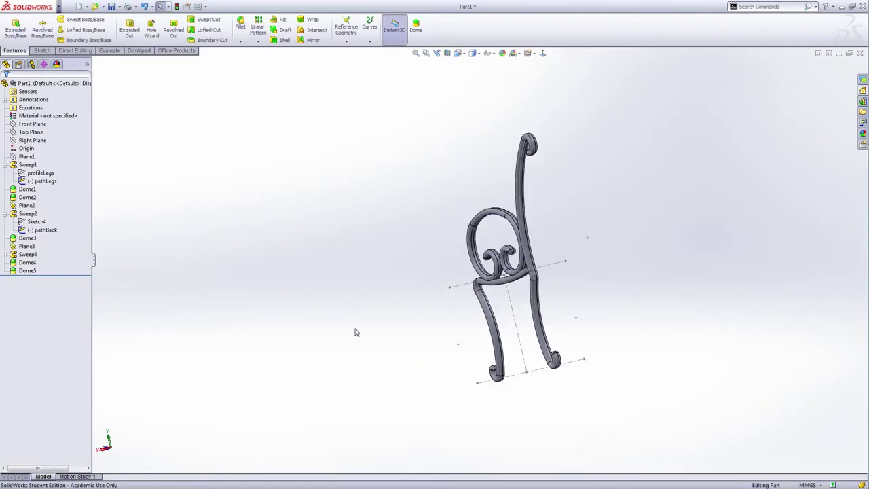
middle_click_drag(355, 331, 425, 310)
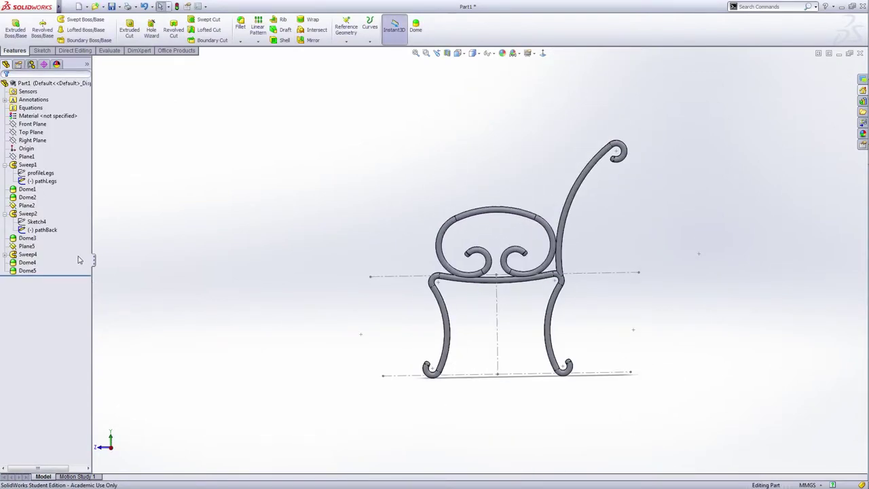
right_click(43, 181)
left_click(49, 167)
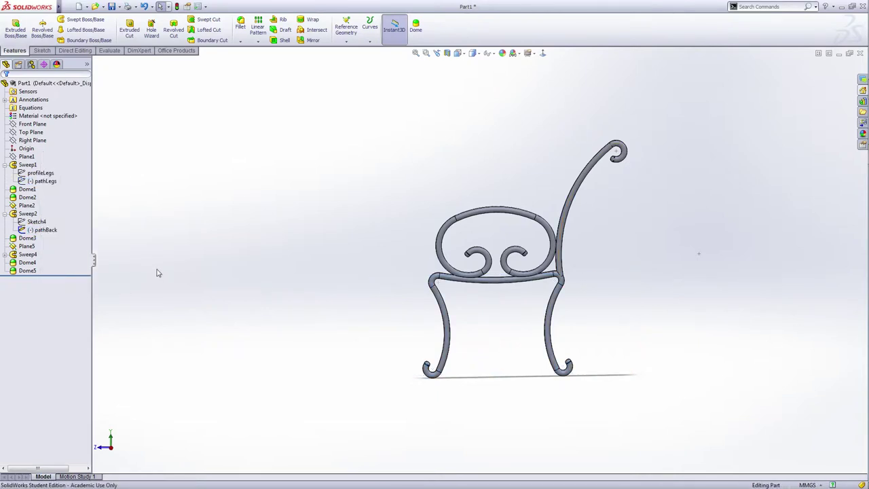
right_click(49, 229)
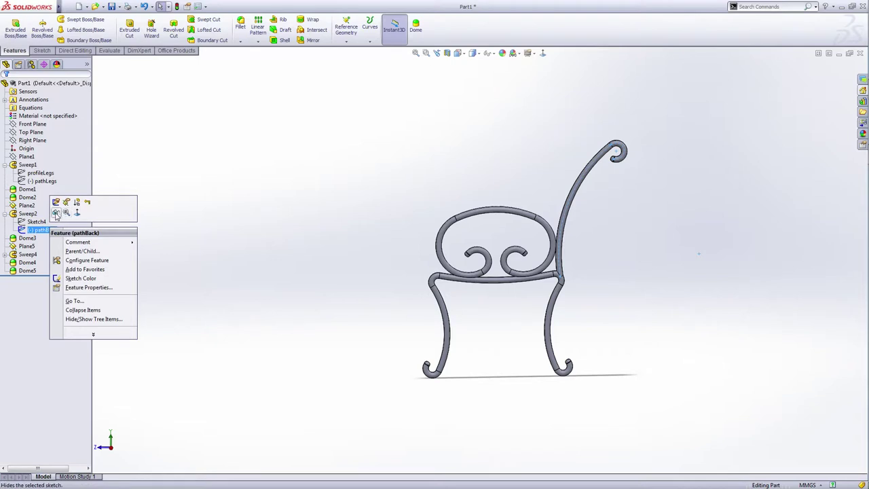
left_click(57, 213)
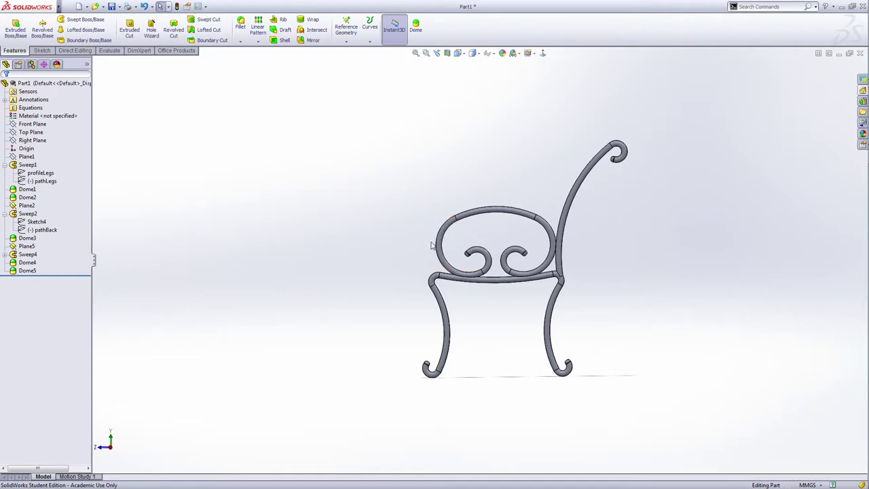
- Show the pathHandle sketch belonging to the armrest sweep, and collapse the three sweep features in the feature tree
left_click(5, 255)
left_click(34, 270)
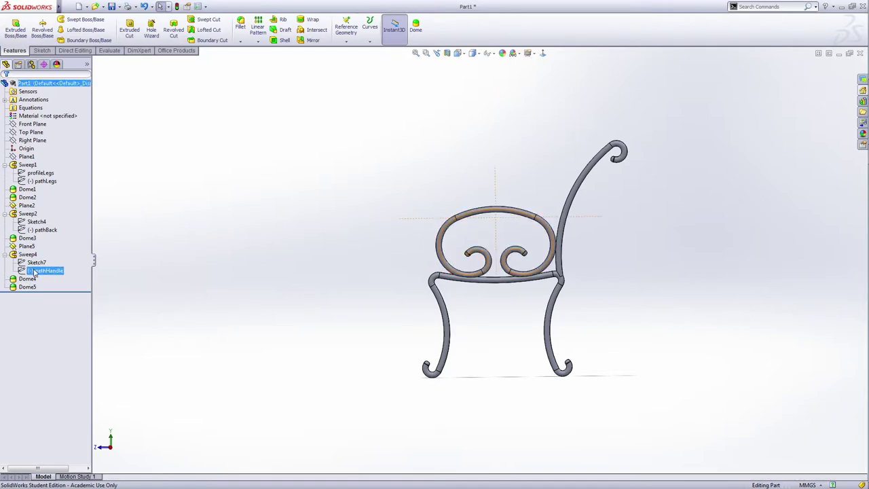
double_click(35, 270)
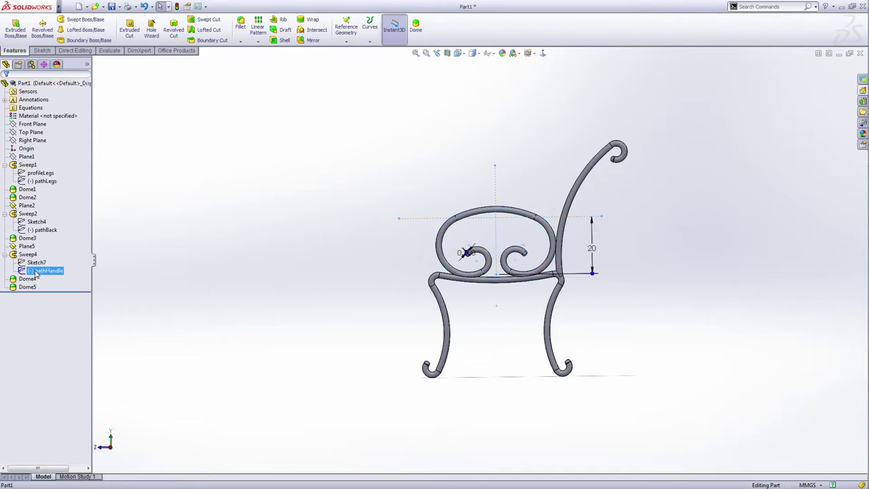
left_click(305, 316)
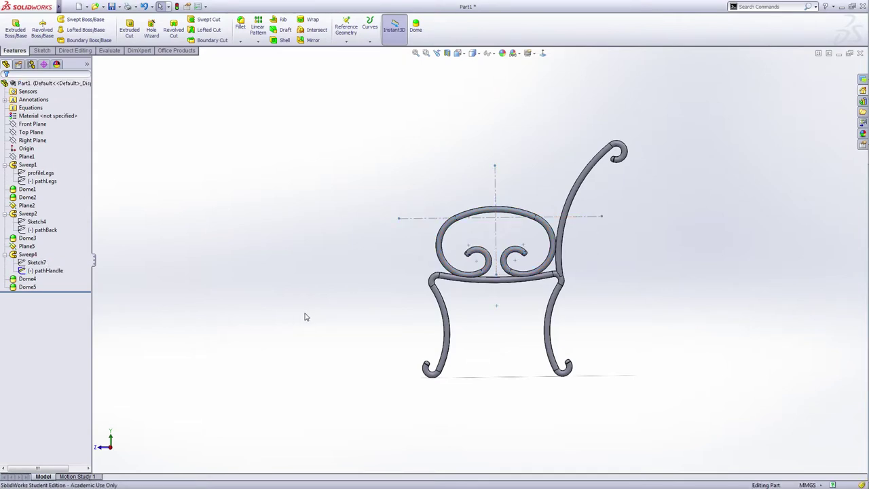
left_click(5, 254)
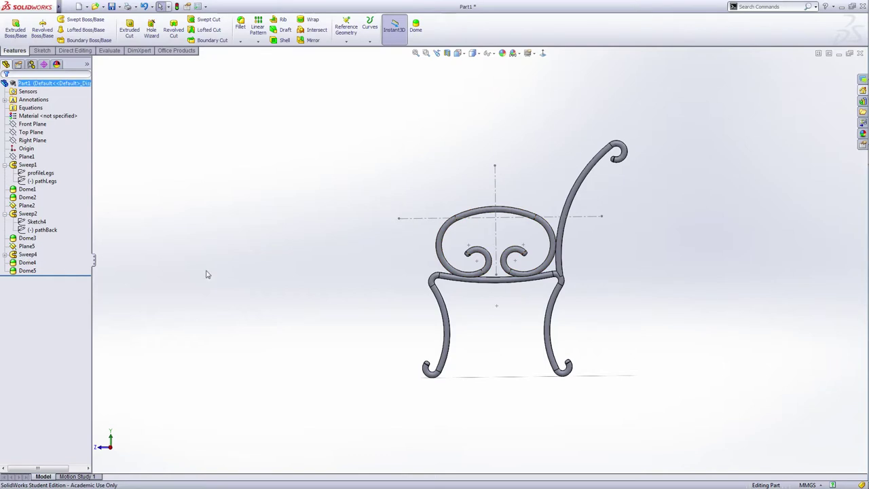
left_click(6, 214)
left_click(5, 165)
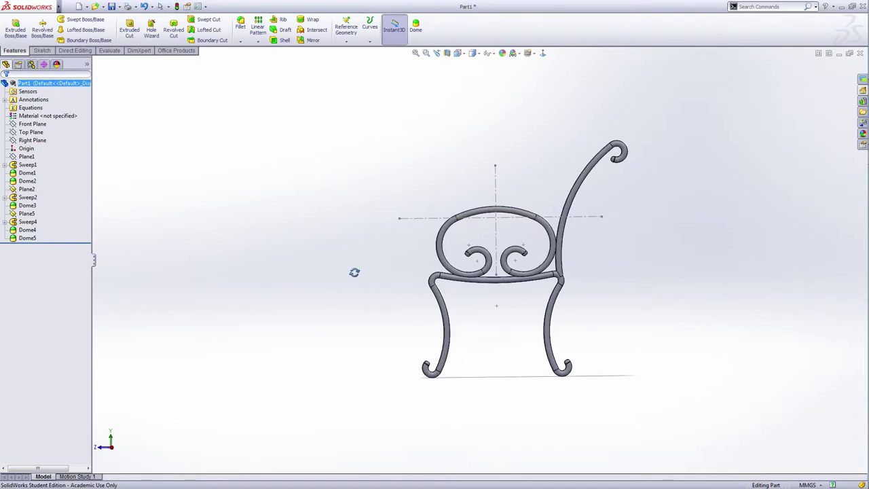
- Sketch a three-point arc of about 6.8 mm radius on the Right Plane, from the armrest's front curve up to the horizontal centerline
scroll(501, 219, "down", 5)
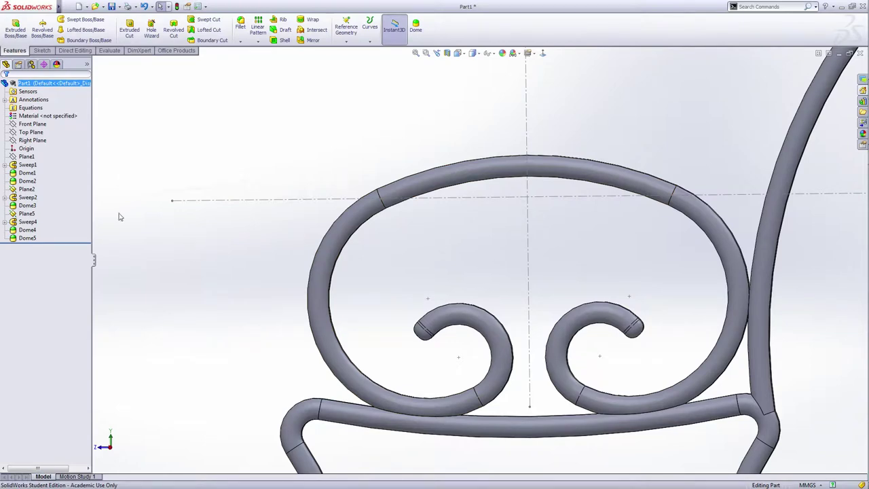
left_click(44, 141)
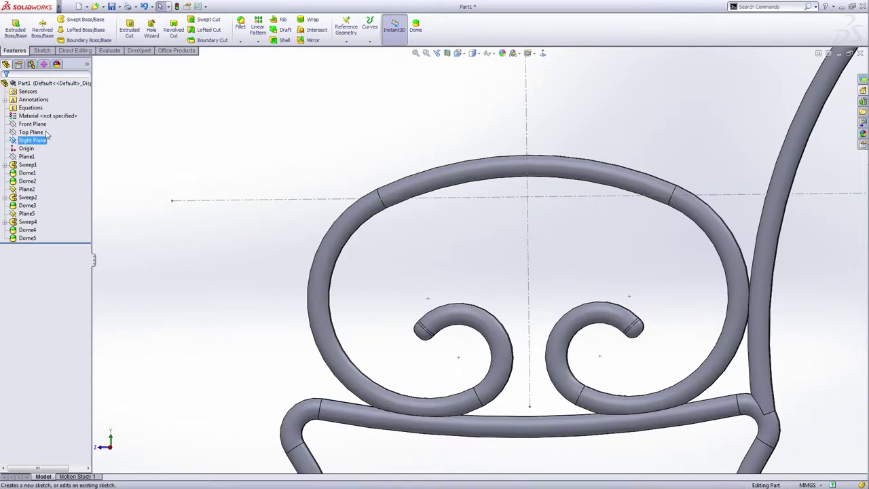
key("ctrl+8")
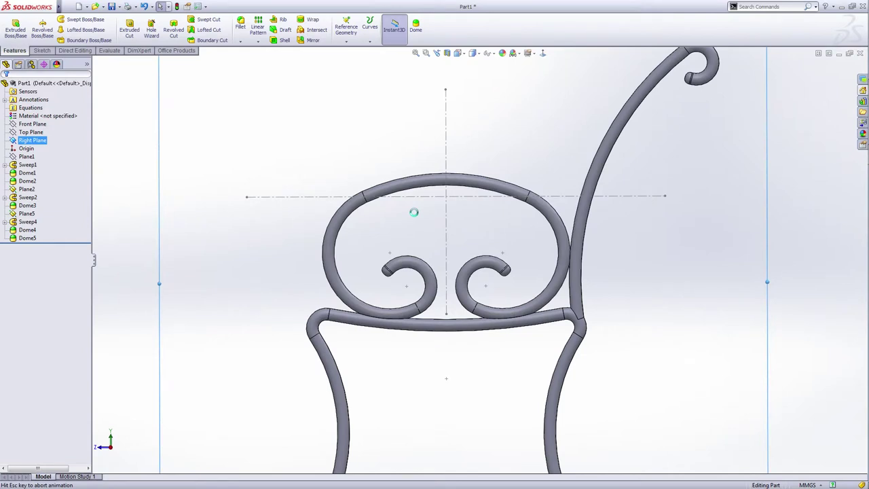
scroll(339, 234, "down", 3)
right_click(297, 270)
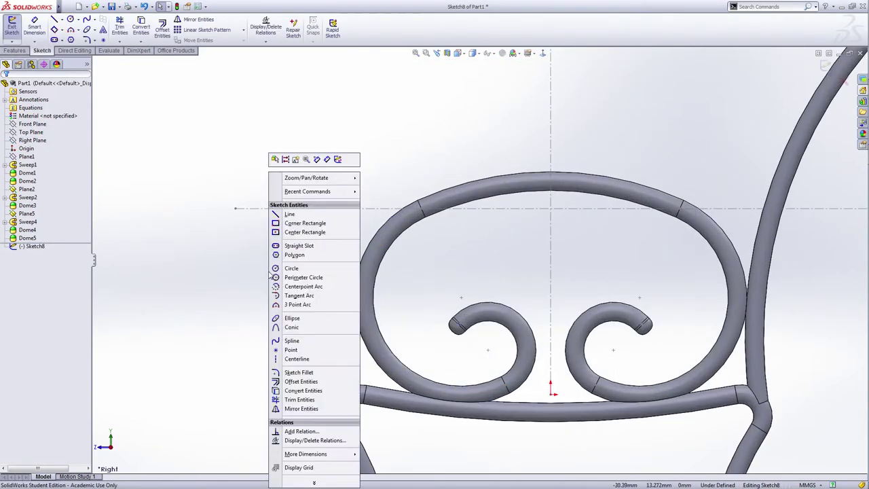
left_click(394, 303)
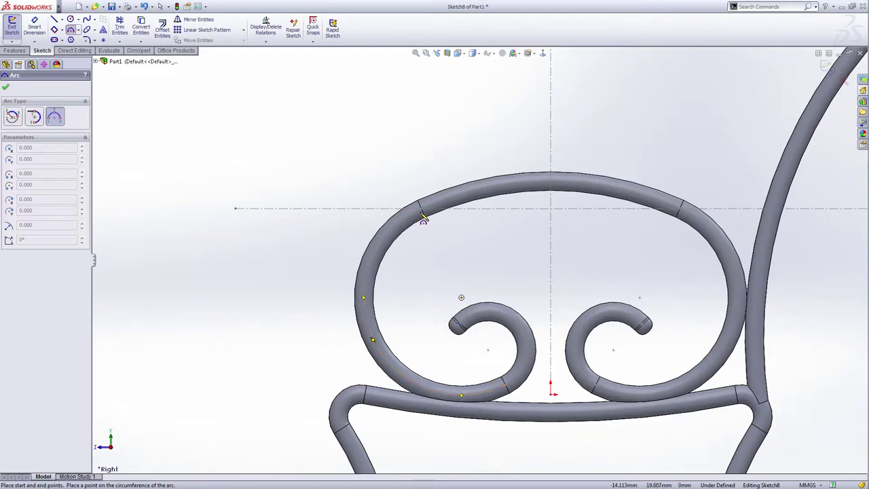
left_click(373, 256)
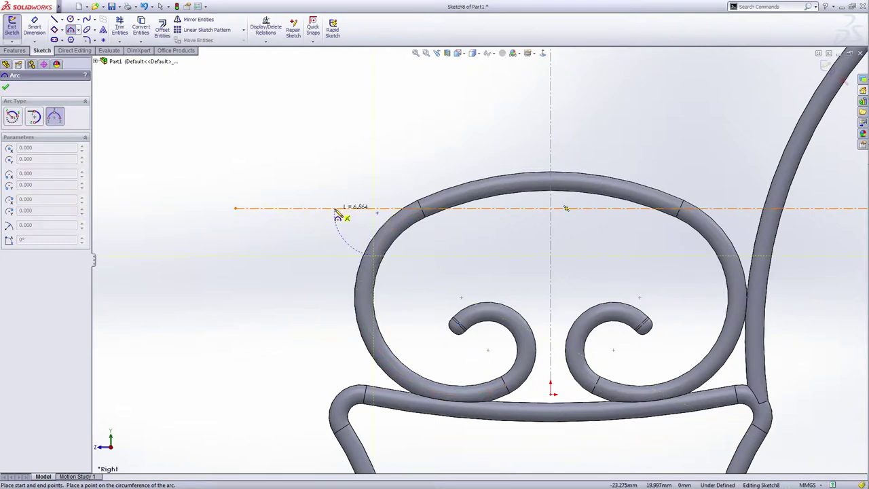
left_click(334, 208)
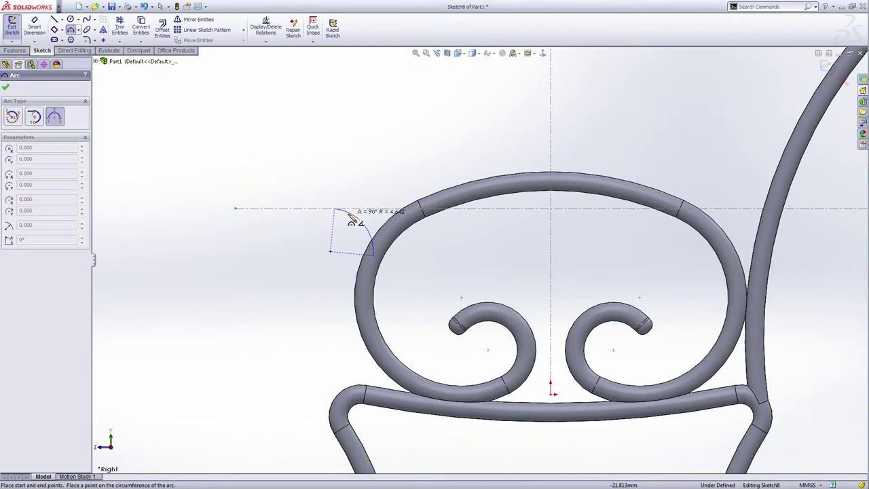
left_click(354, 224)
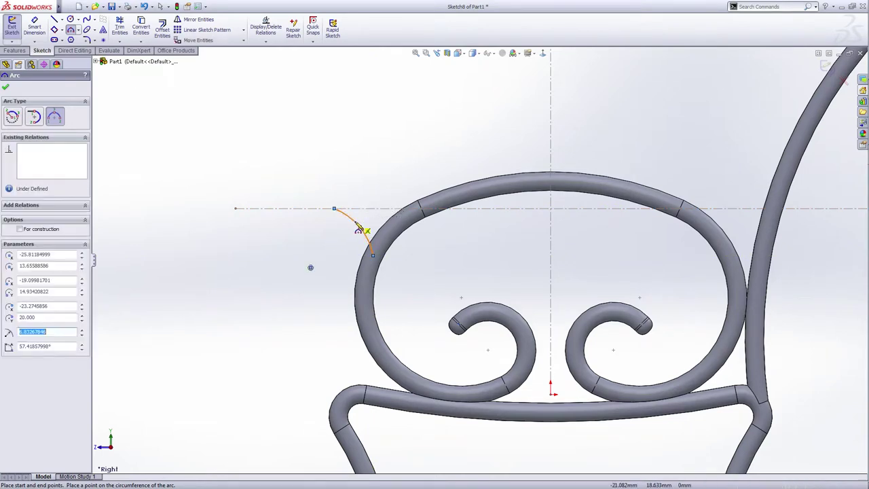
right_click(356, 223)
left_click(372, 228)
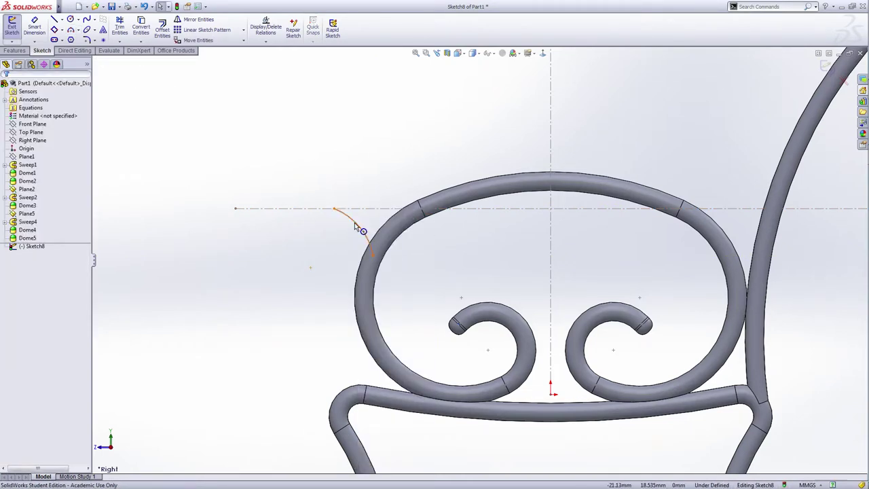
- Make the arc tangent to the horizontal centerline of the pathHandle sketch
left_click(360, 228)
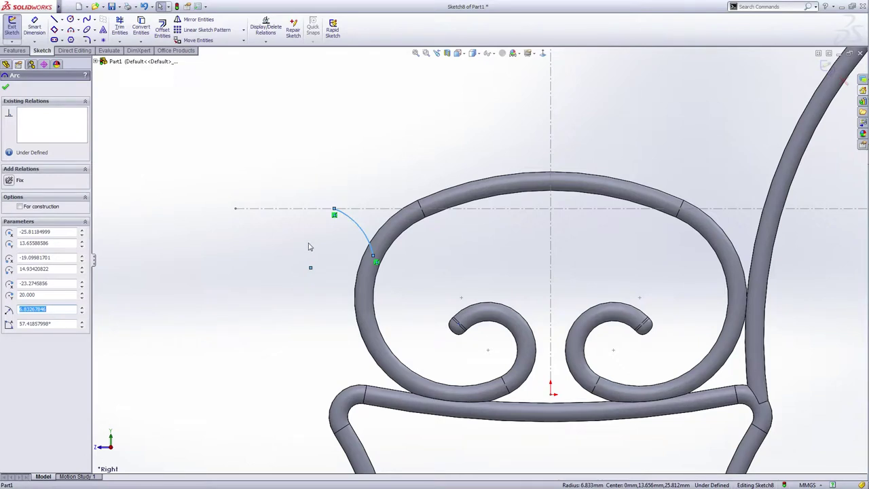
left_click(340, 208, "ctrl")
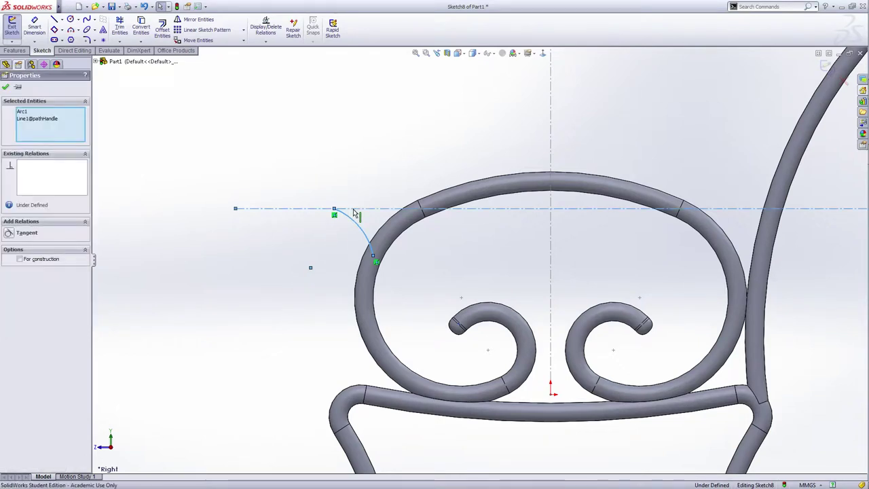
left_click(10, 234)
left_click(161, 223)
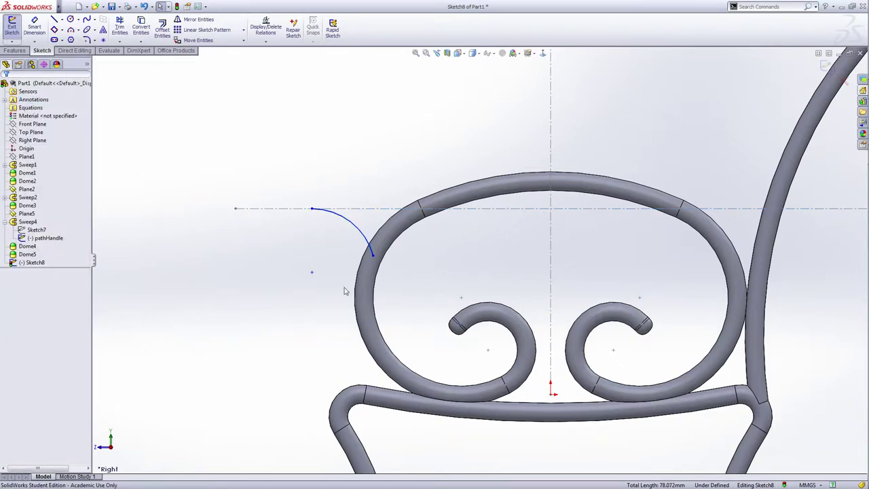
- Draw a horizontal line about 3.1 mm long from the arc's upper end, running forward along the centerline away from the armrest
right_click(267, 300)
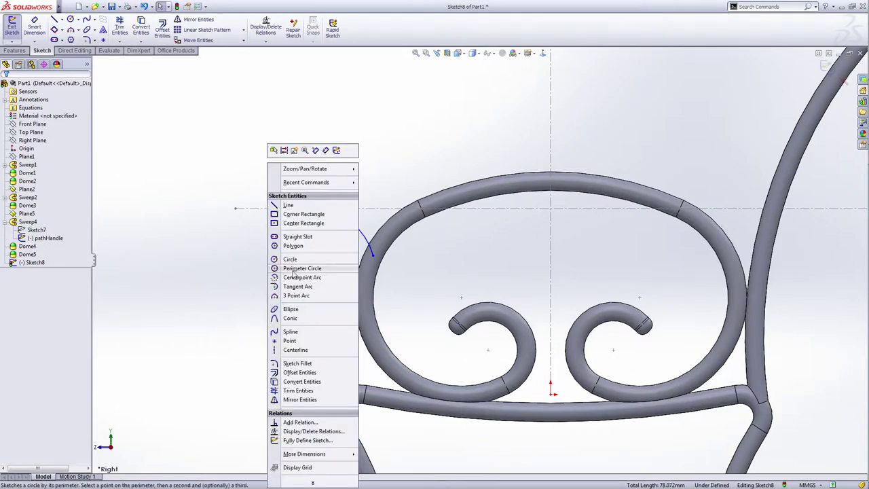
left_click(285, 206)
left_click(312, 209)
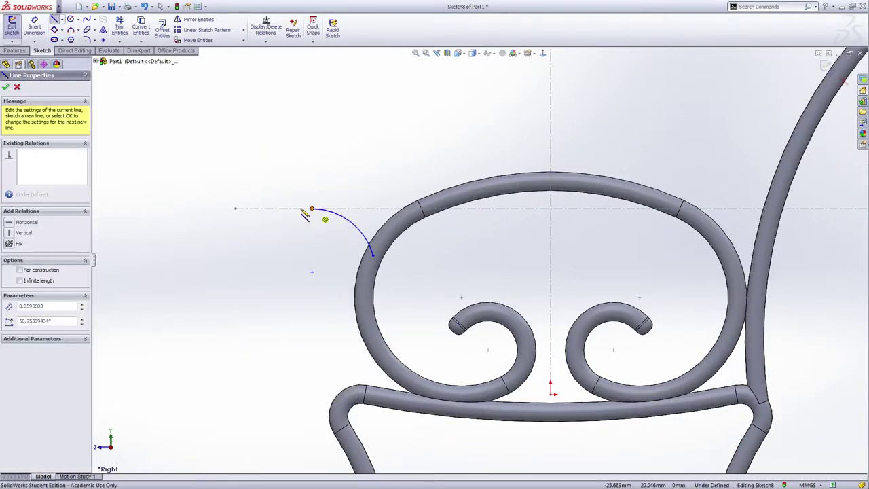
left_click(284, 208)
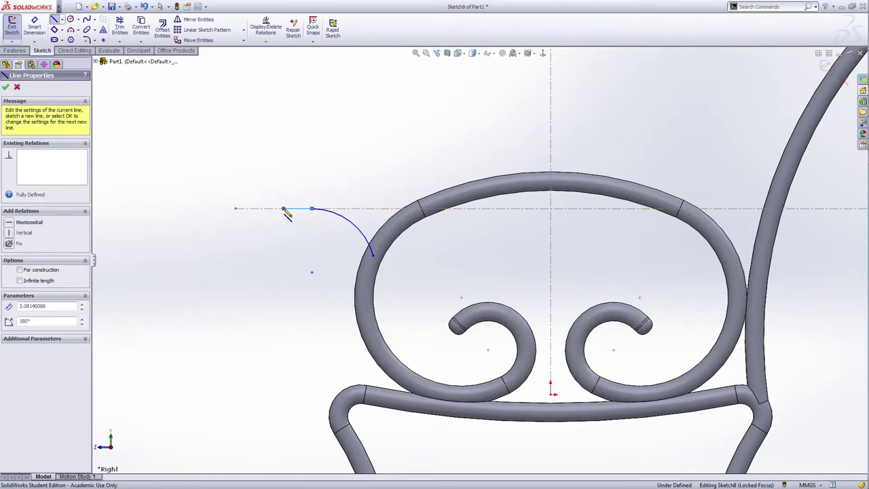
right_click(284, 208)
left_click(299, 223)
- Dimension the short horizontal line's length as 1 mm
right_click(271, 228)
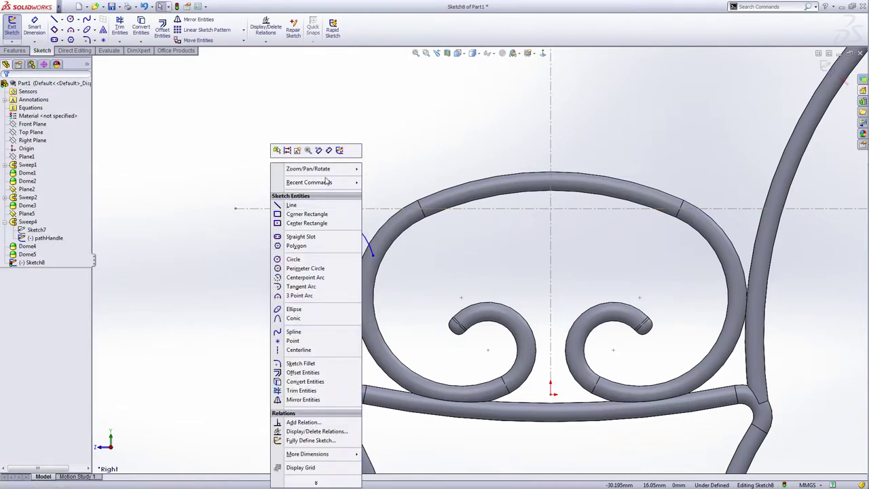
left_click(330, 152)
left_click(303, 208)
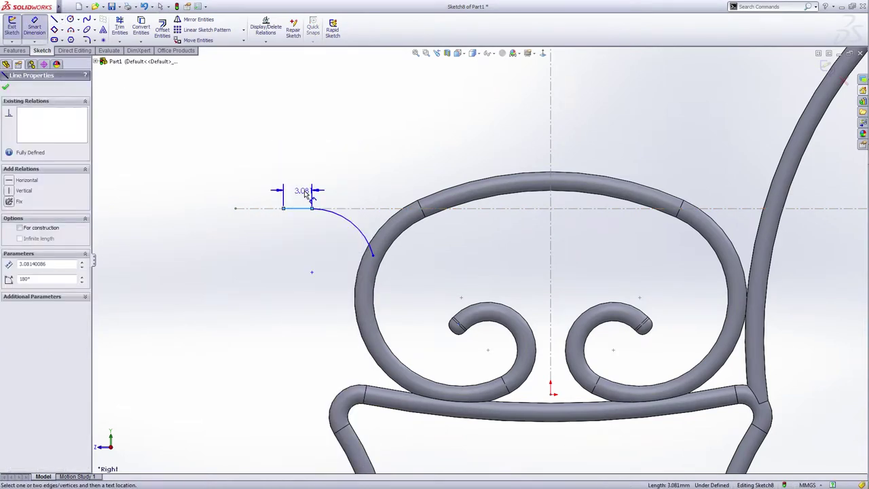
left_click(307, 194)
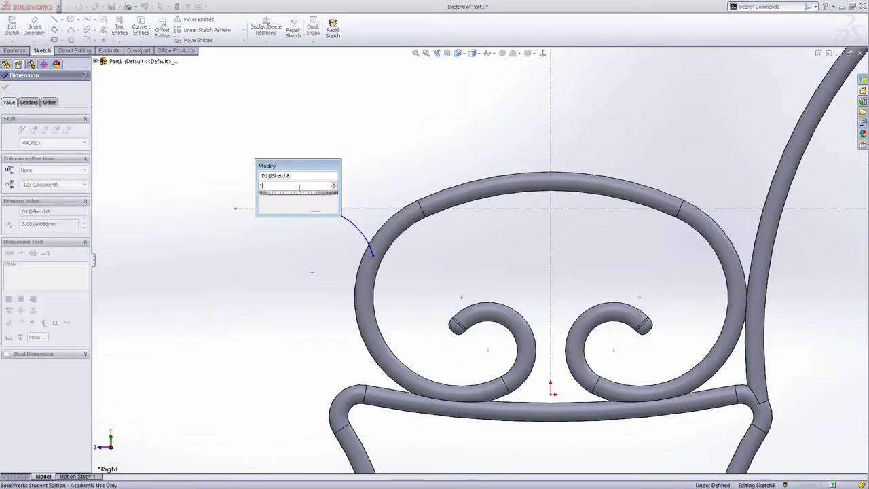
type("1")
key("Return")
left_click(297, 246)
right_click(296, 247)
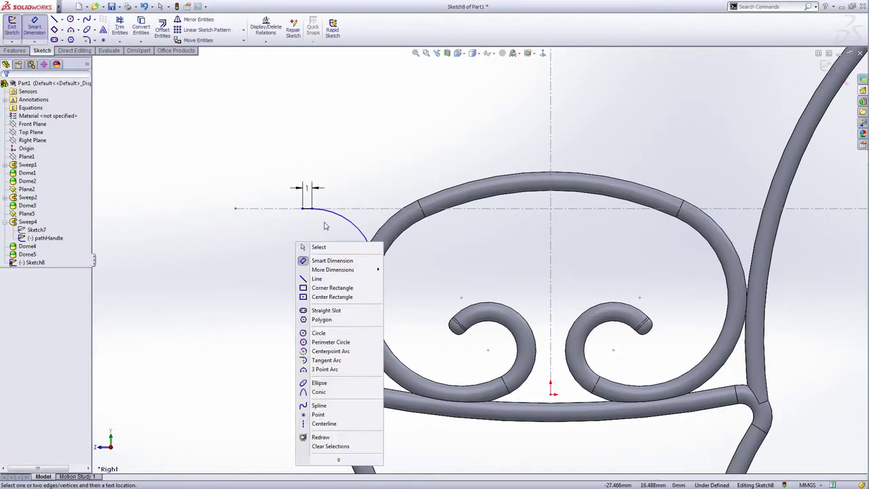
left_click(300, 247)
- Reshape the arc by moving the short line farther out along the centerline and the arc's lower end farther down the armrest tube
key("f")
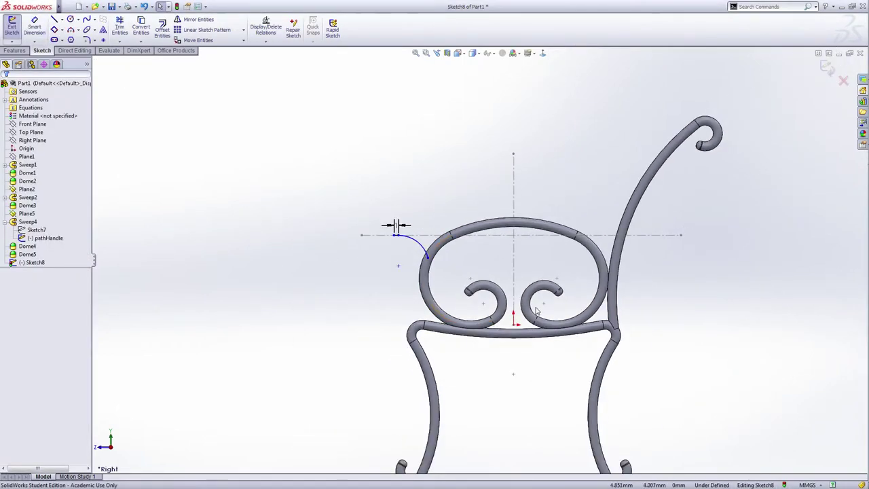
scroll(418, 258, "down", 5)
scroll(406, 239, "up", 3)
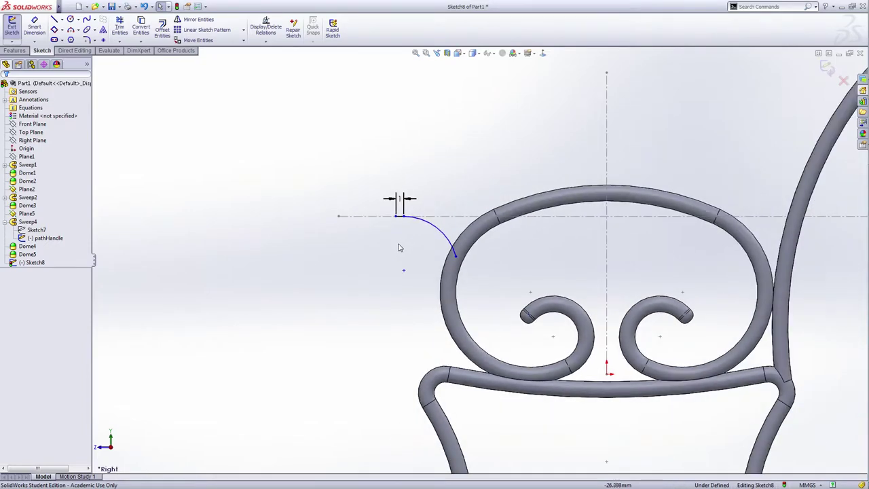
middle_click_drag(325, 276, 378, 268)
scroll(551, 211, "down", 3)
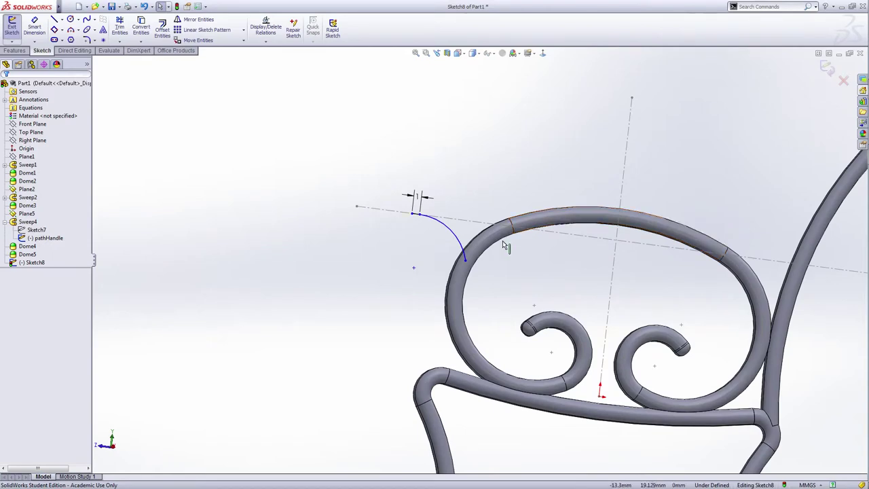
key("ctrl+8")
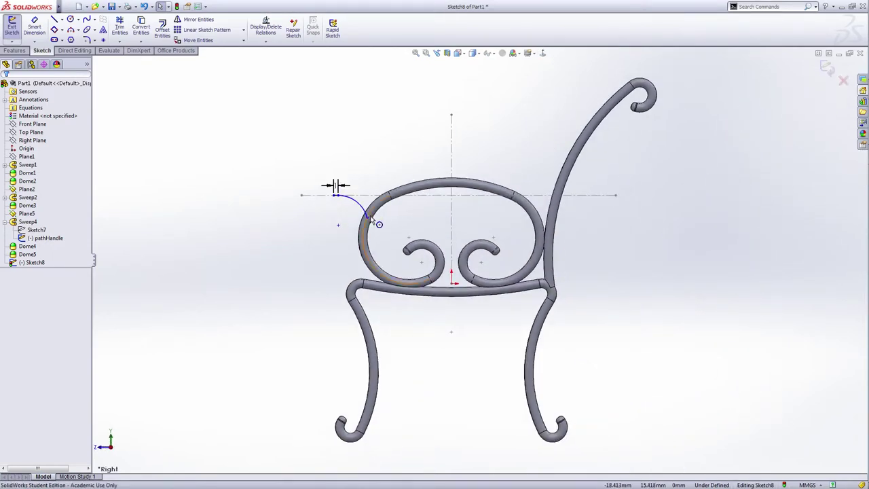
scroll(372, 219, "down", 3)
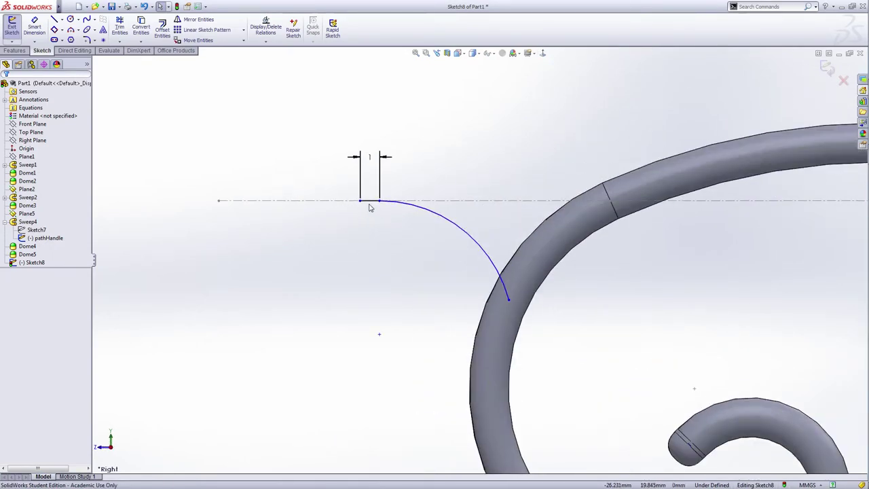
left_click_drag(360, 202, 324, 200)
left_click(455, 241)
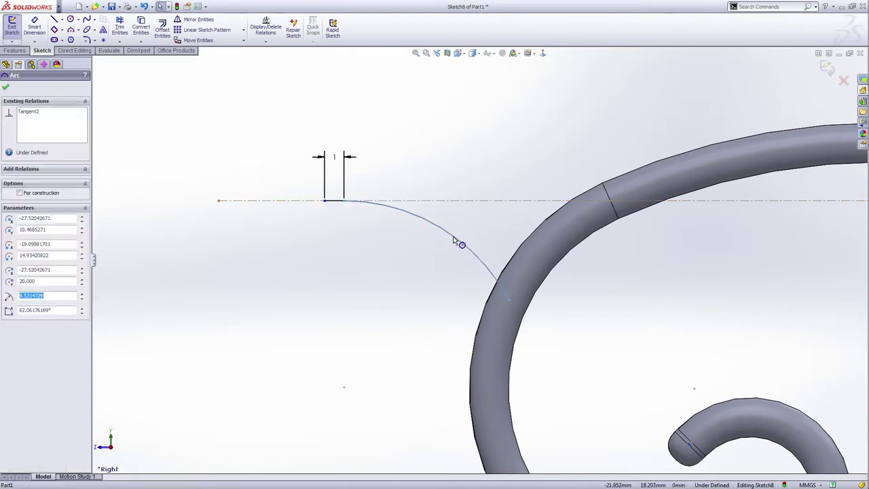
left_click(434, 307)
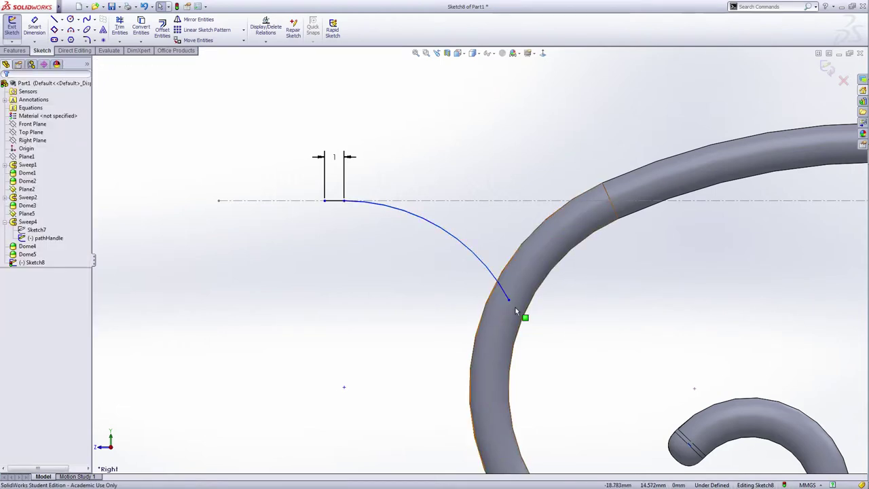
left_click_drag(509, 300, 496, 330)
scroll(443, 323, "up", 5)
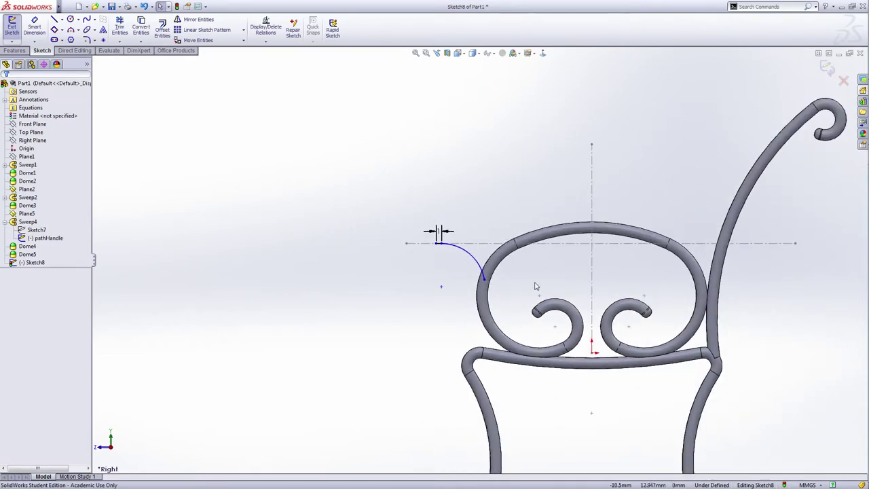
- Exit the sketch and rename it pathHandleHolder
scroll(529, 284, "up", 2)
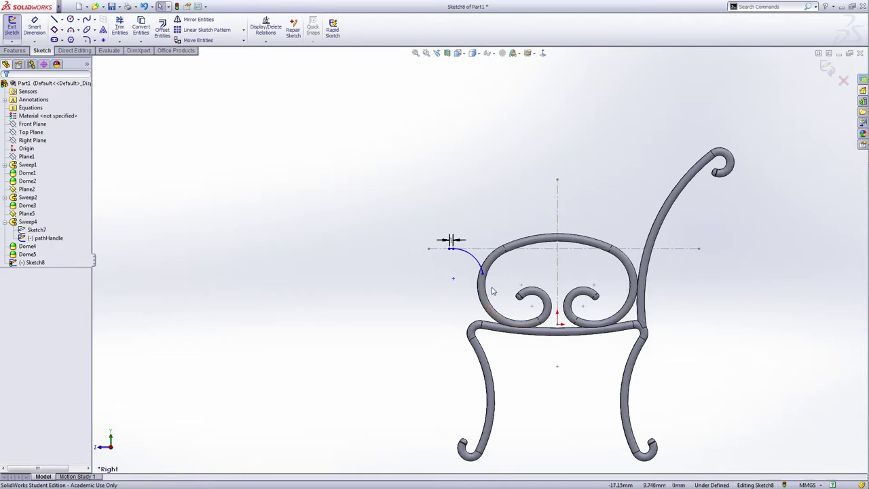
scroll(457, 249, "down", 3)
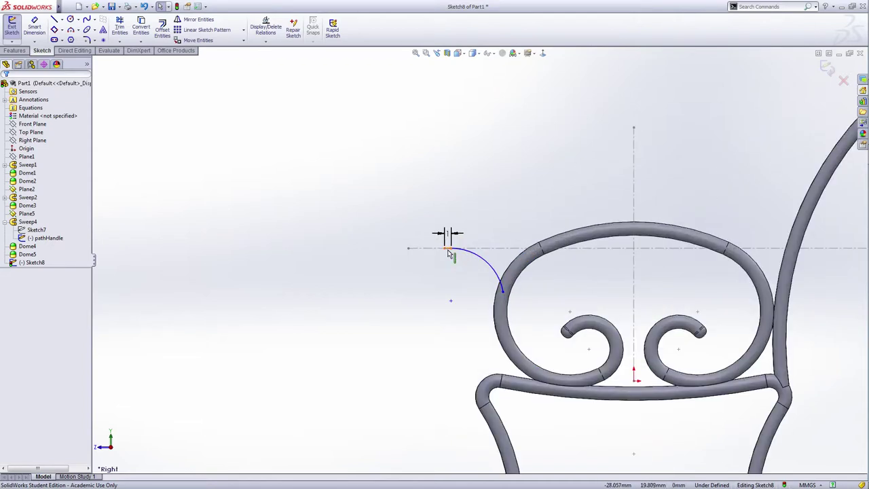
scroll(612, 249, "up", 3)
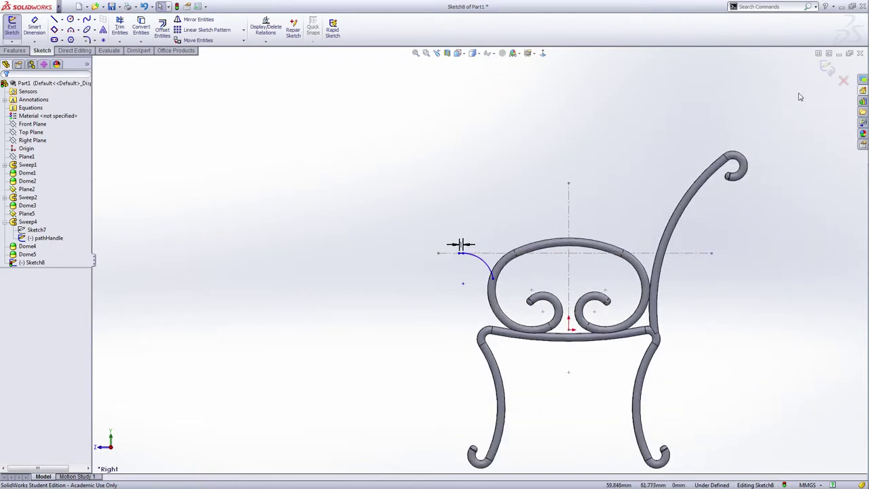
scroll(592, 284, "down", 3)
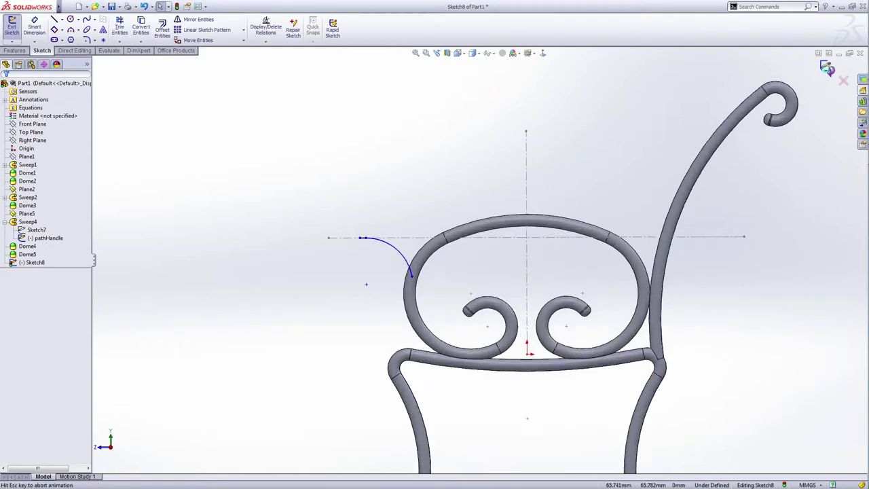
left_click(826, 66)
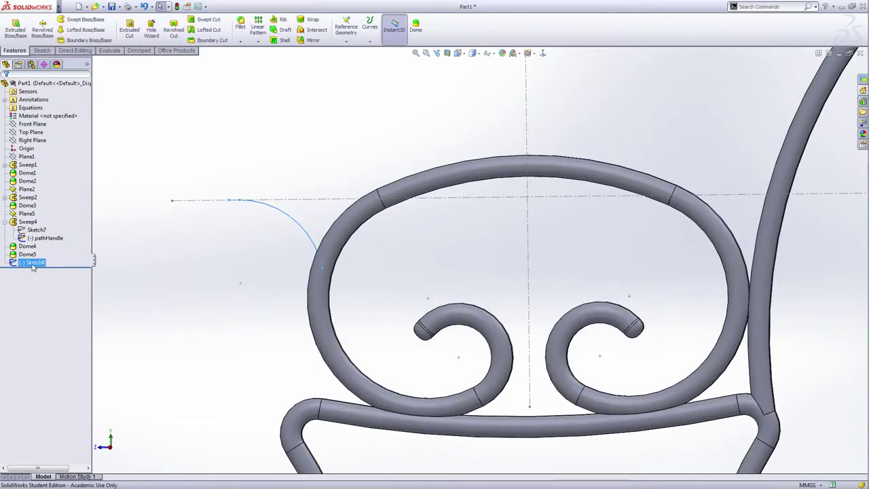
left_click(30, 262)
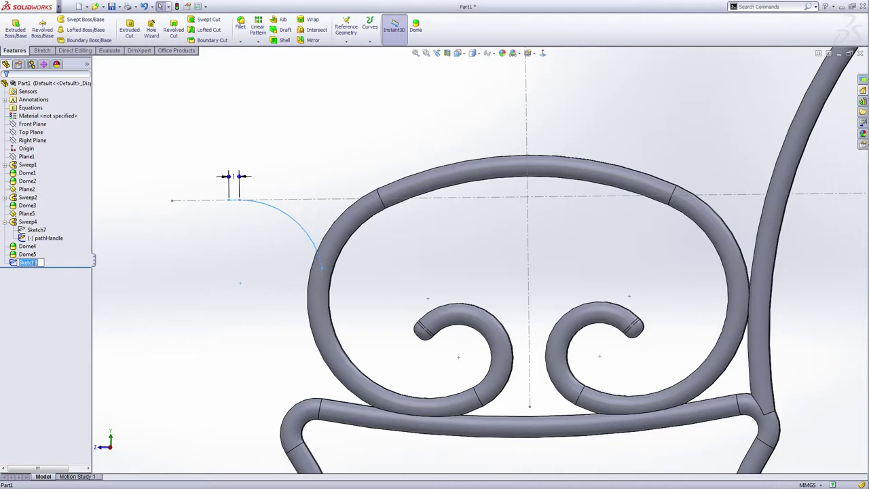
type("pathHandleHolder")
key("Return")
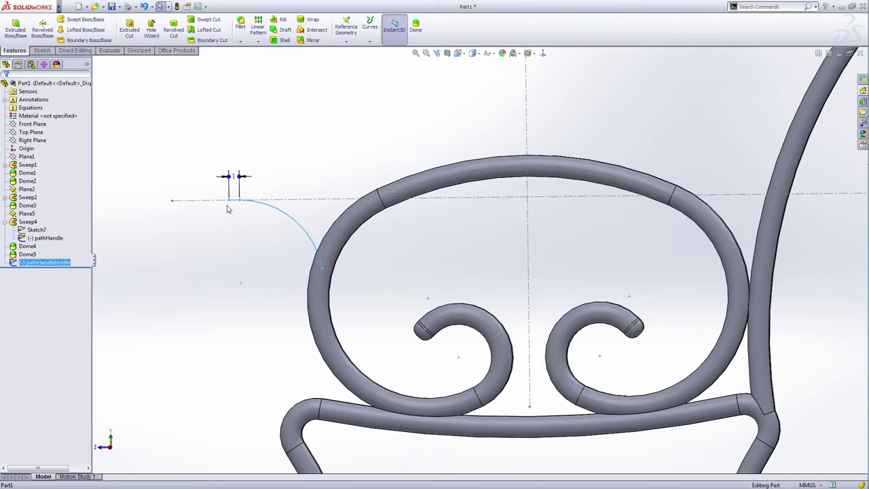
left_click(225, 261)
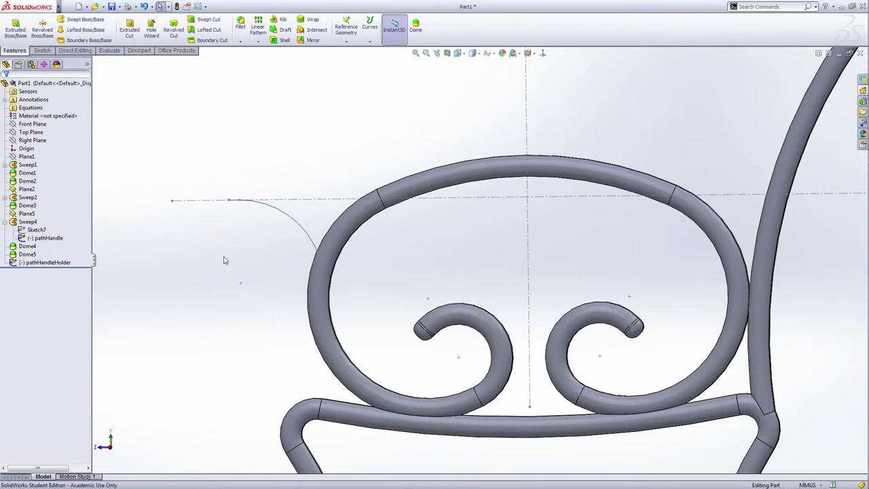
- Create a reference plane perpendicular to the pathHandle centerline and coincident with the free front endpoint of pathHandleHolder's short line
left_click(346, 41)
left_click(353, 52)
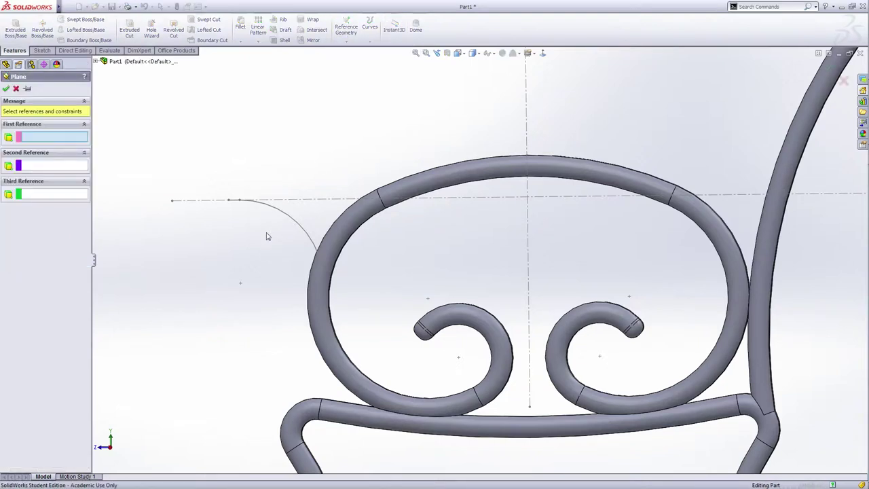
scroll(233, 219, "down", 4)
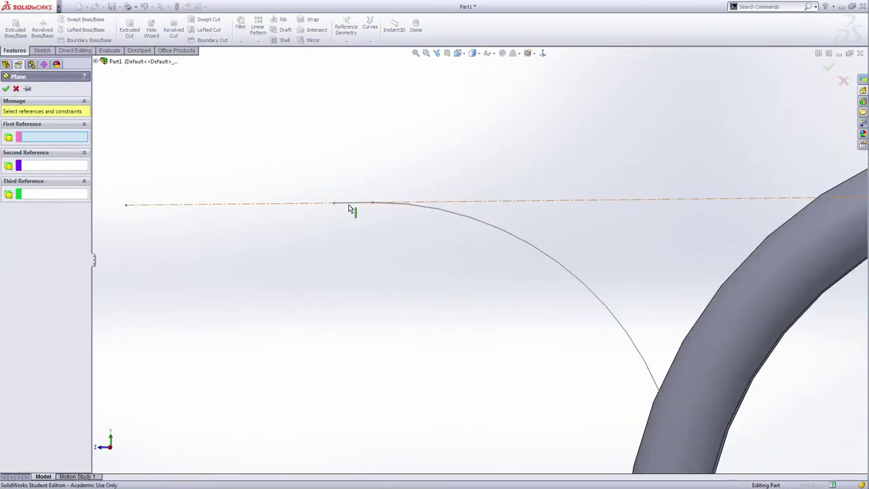
left_click(352, 206)
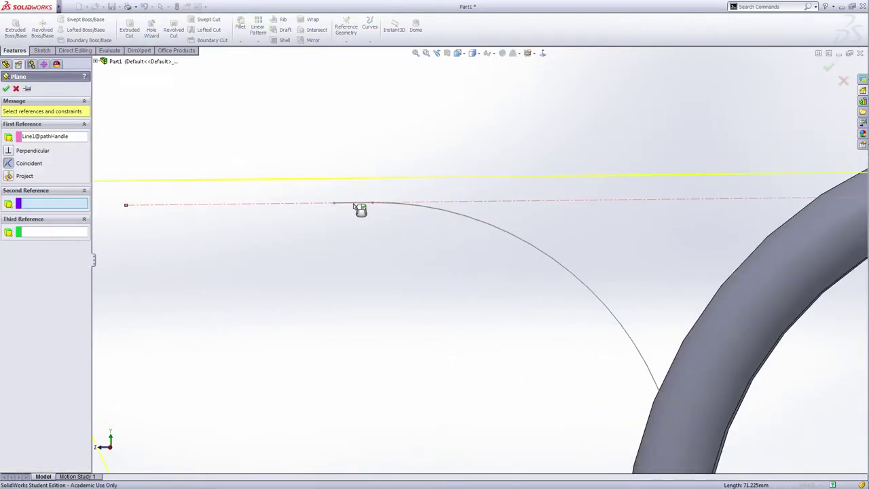
left_click(30, 152)
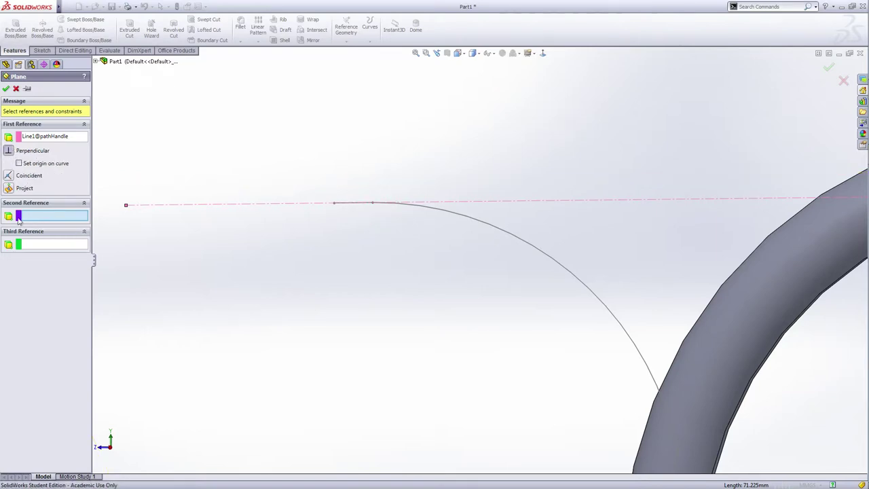
left_click(334, 203)
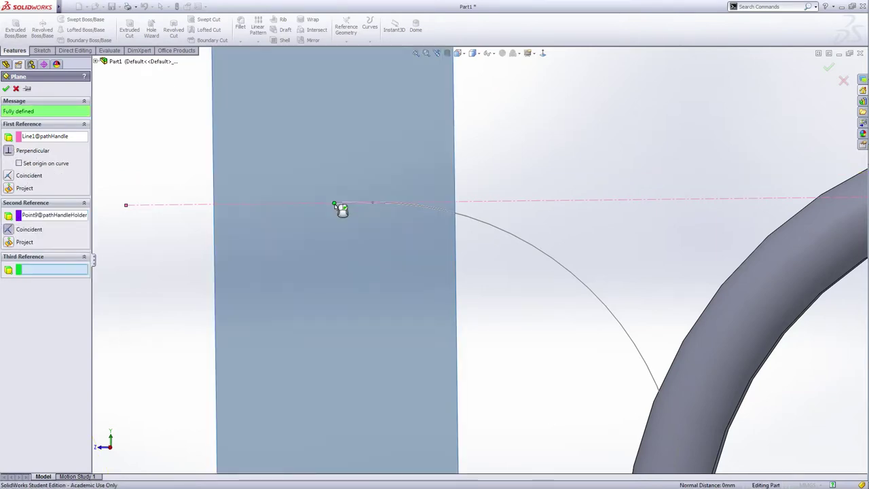
right_click(341, 265)
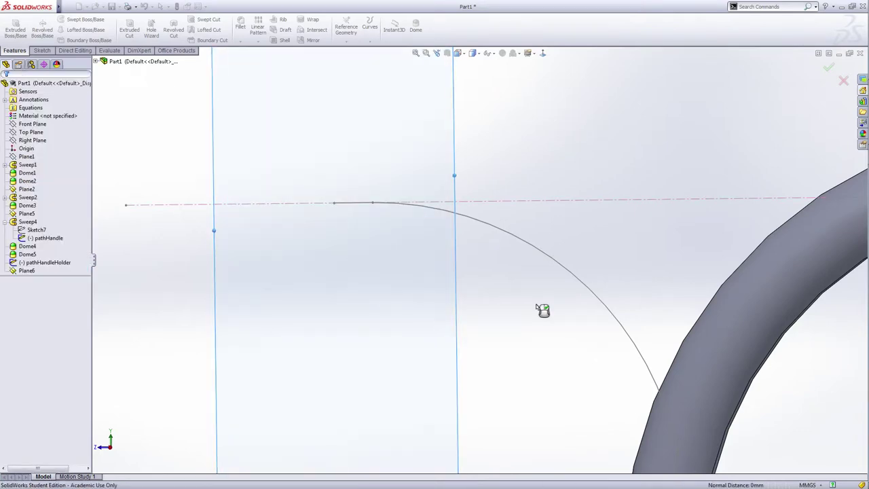
- Start a sketch on the new plane and draw a horizontal straight slot beside the frame, about 7.6 mm between centers and 4.7 mm wide
scroll(536, 309, "up", 5)
middle_click_drag(513, 316, 153, 299)
right_click(26, 270)
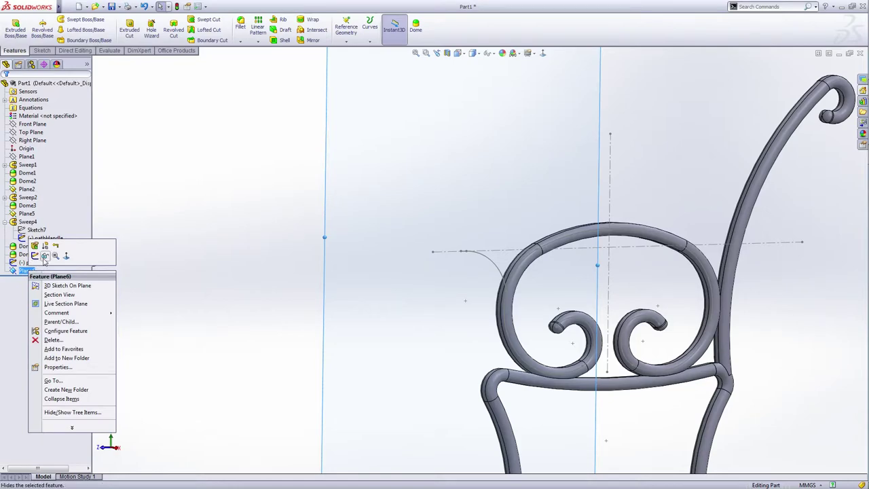
left_click(36, 257)
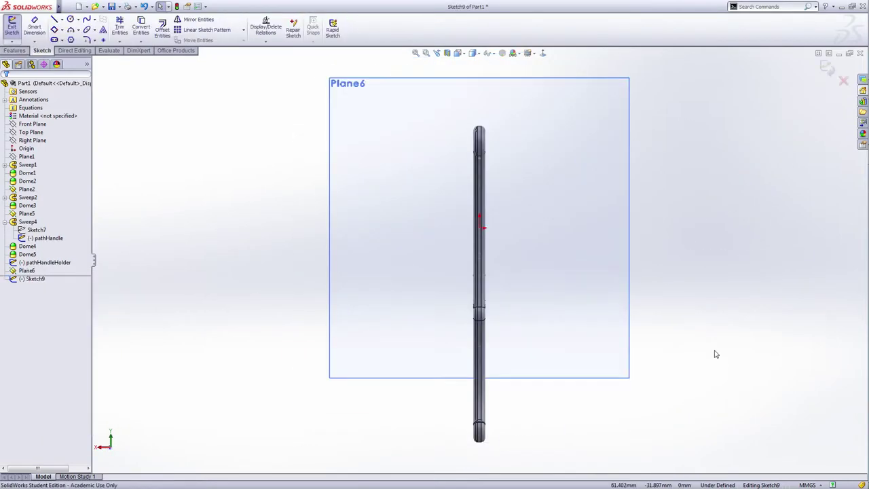
right_click(680, 265)
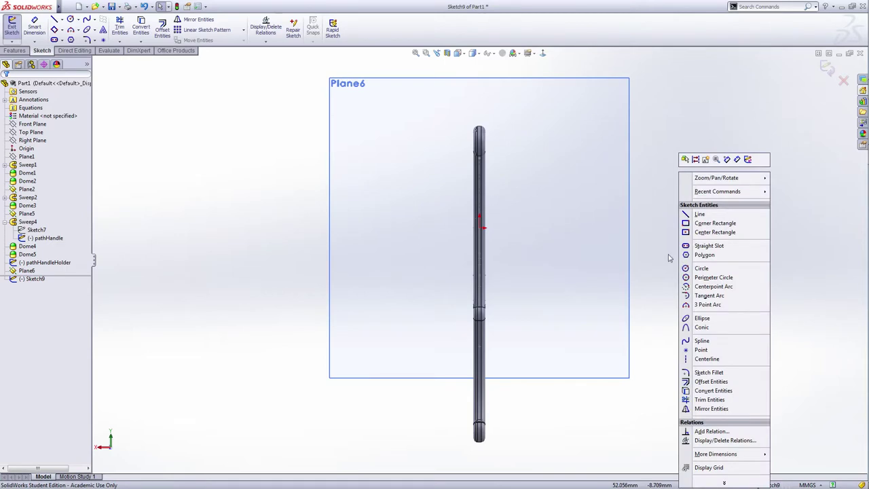
left_click(707, 246)
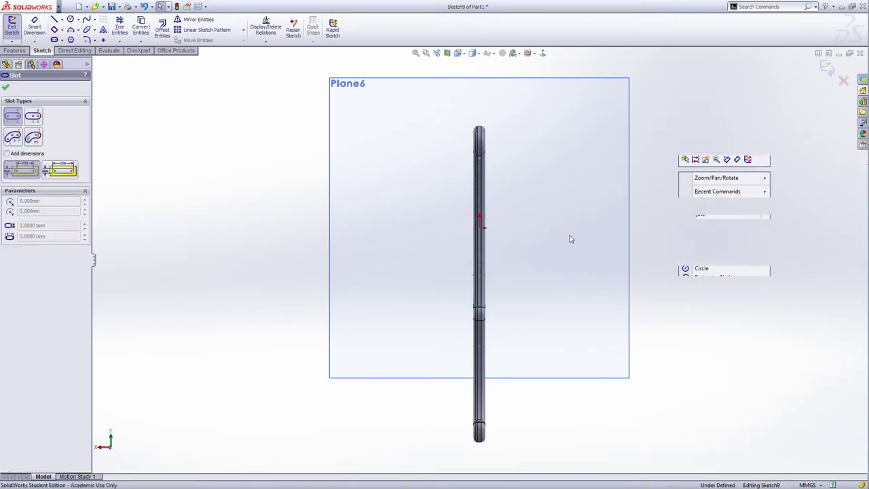
left_click(509, 226)
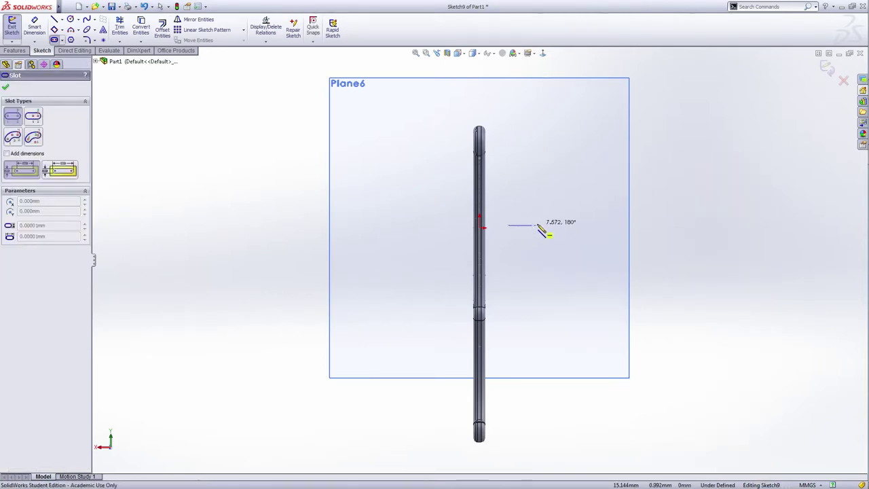
left_click(538, 226)
right_click(538, 217)
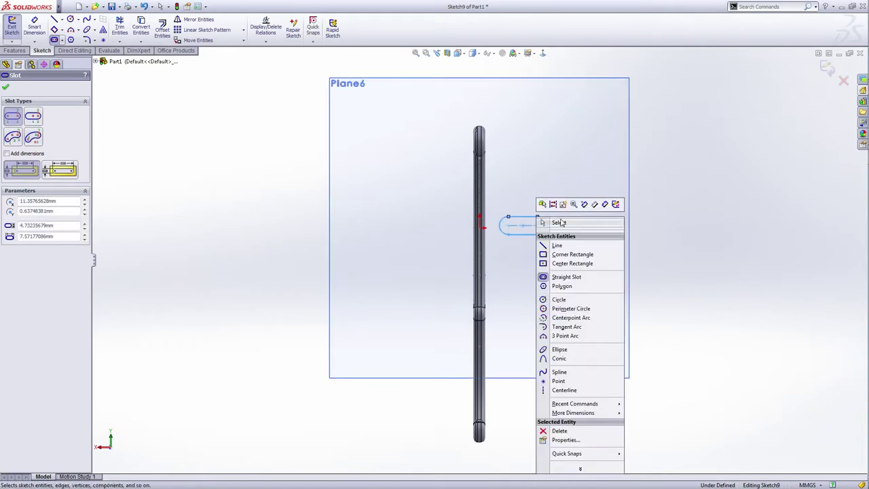
left_click(558, 223)
- Dimension the slot's width between its two straight edges as 1.5 mm
key("d")
scroll(530, 226, "down", 3)
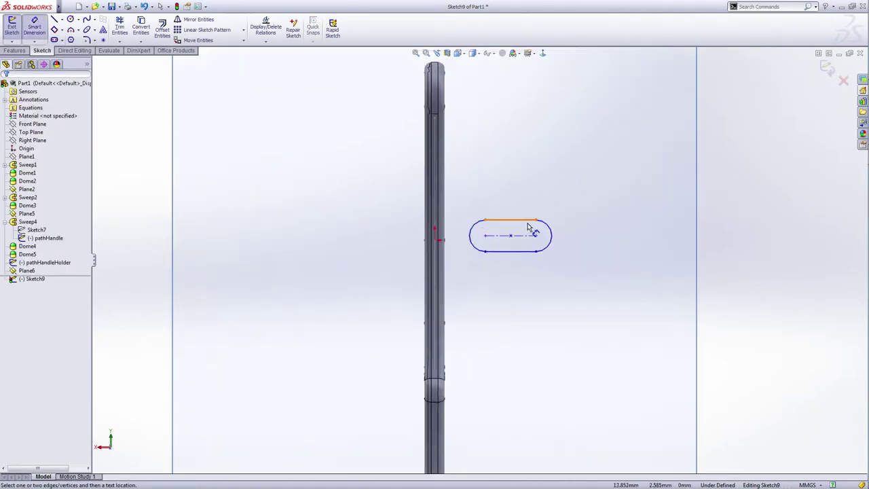
left_click(521, 227)
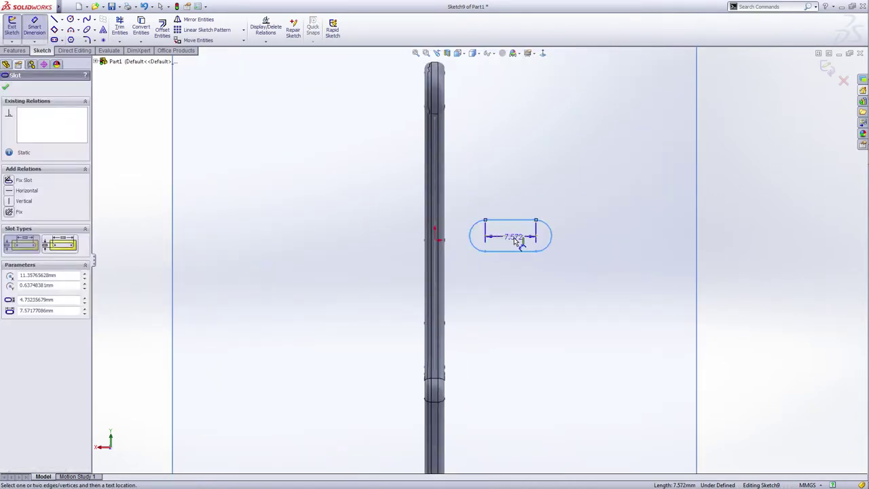
left_click(520, 251)
left_click(576, 242)
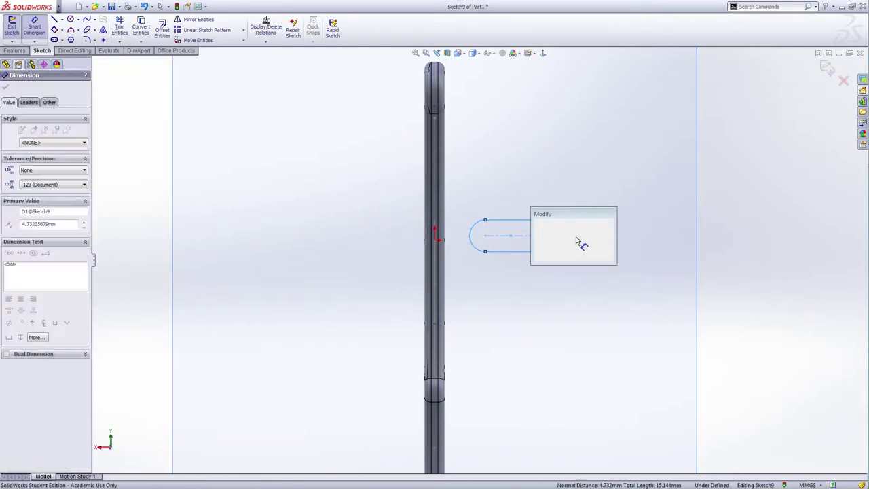
type("1.5")
key("Return")
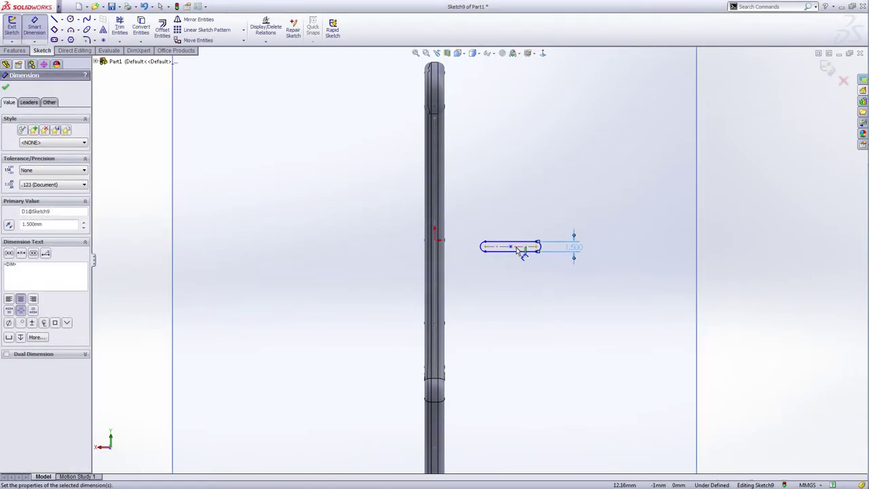
- Dimension the distance between the slot's two arc centers as 1 mm
scroll(520, 251, "down", 3)
left_click(443, 250)
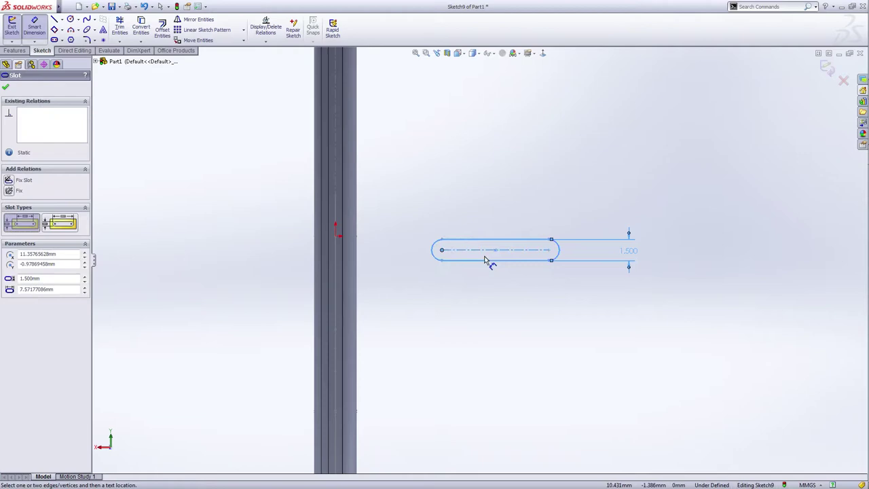
left_click(549, 251)
left_click(493, 276)
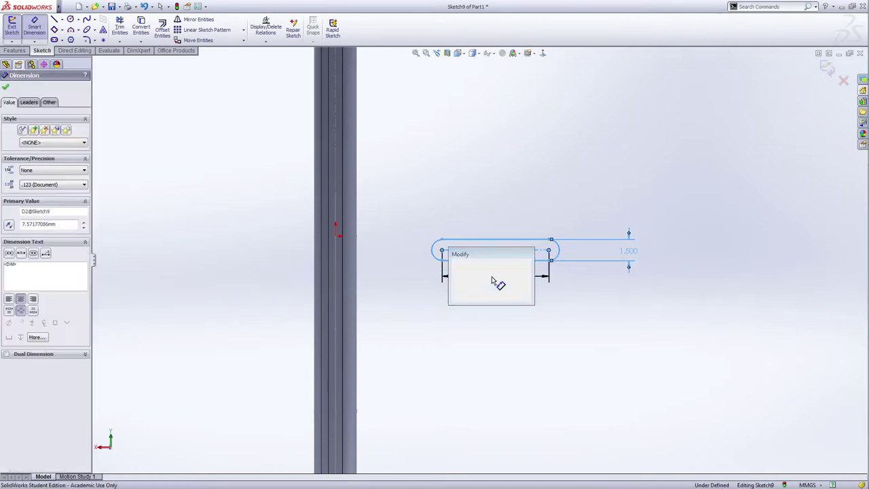
type("1")
key("Return")
right_click(492, 276)
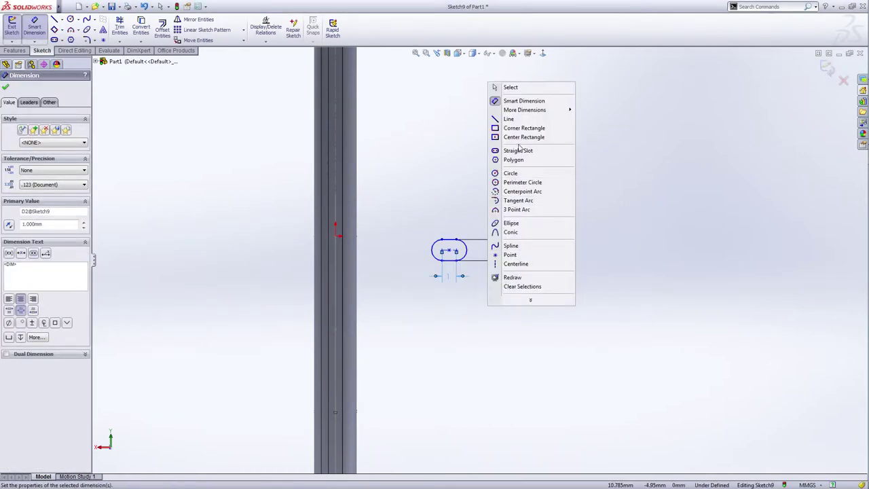
left_click(510, 89)
- Try to add a Pierce relation between the slot's center point and the pathHandleHolder arc
middle_click_drag(565, 348, 541, 350)
scroll(526, 346, "up", 3)
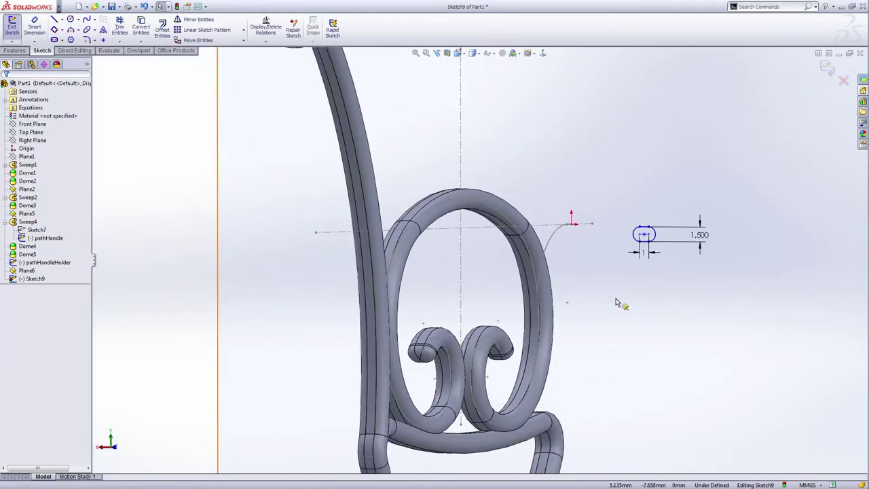
left_click(642, 236)
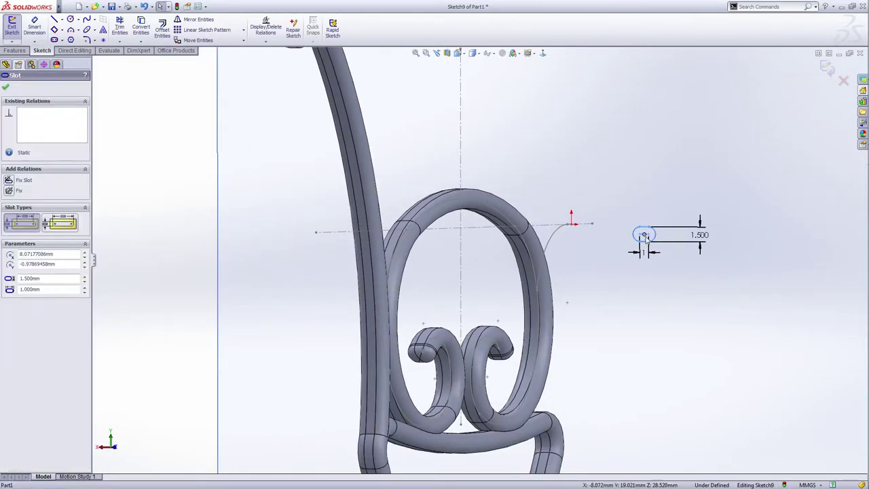
scroll(645, 236, "down", 5)
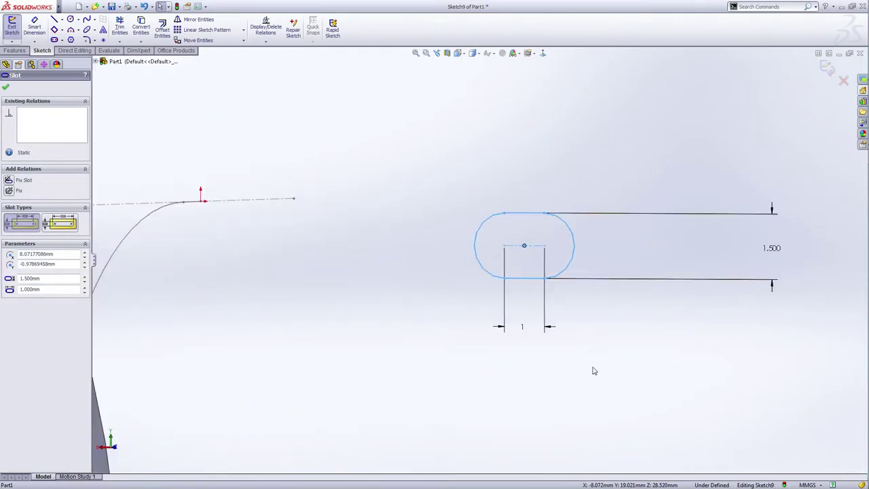
key("Escape")
left_click(524, 246)
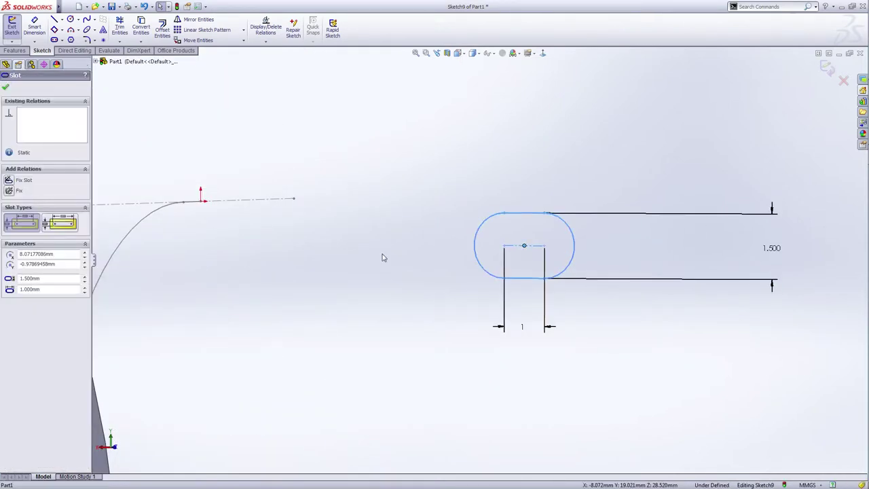
left_click(172, 211, "ctrl")
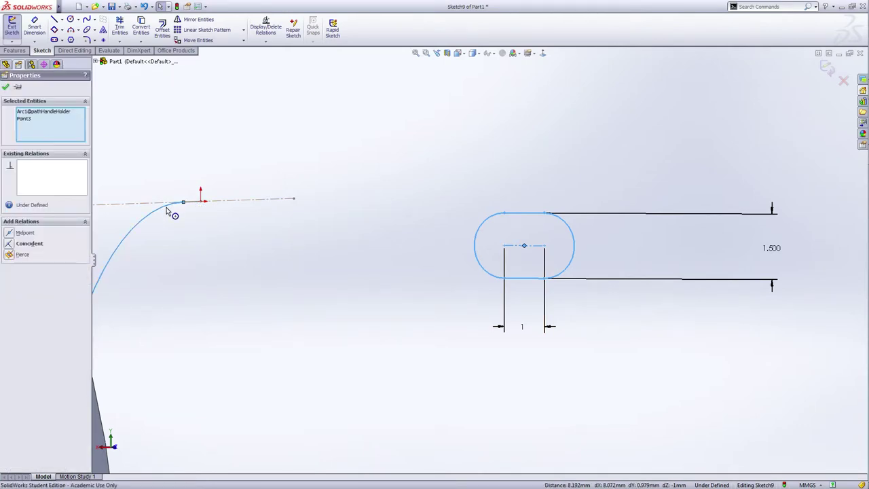
left_click(10, 255)
left_click(507, 212)
key("Escape")
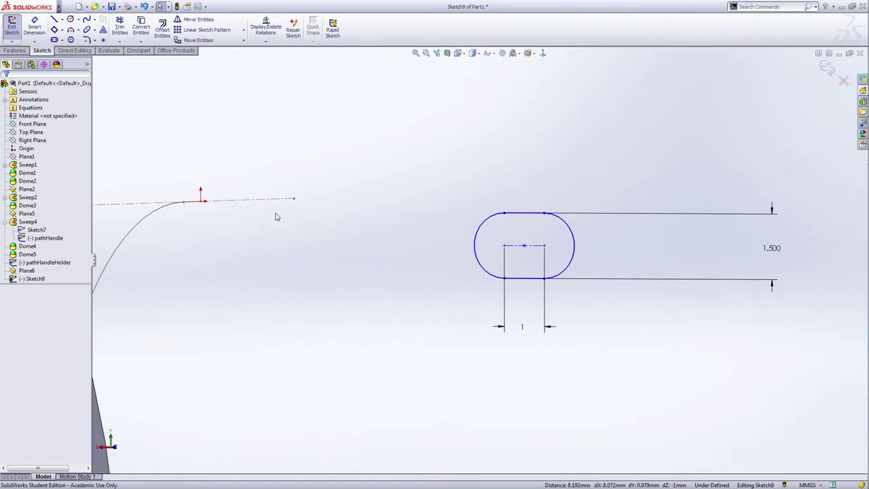
- Shorten the pathHandle centerline by moving its front end back behind pathHandleHolder's short line, and exit that sketch
left_click(294, 199)
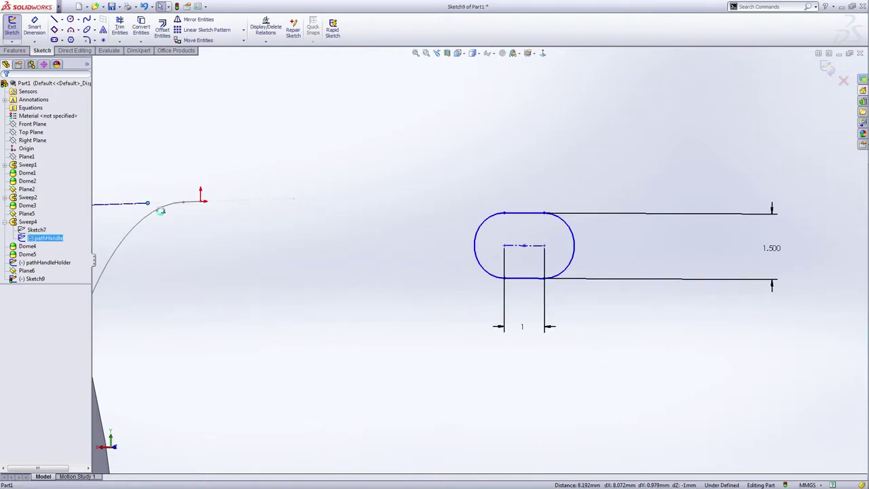
left_click(252, 261)
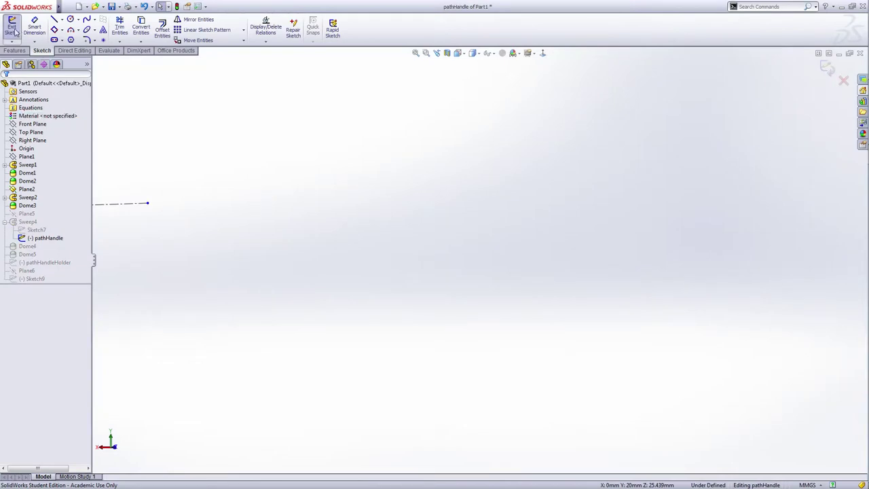
key("ctrl+b")
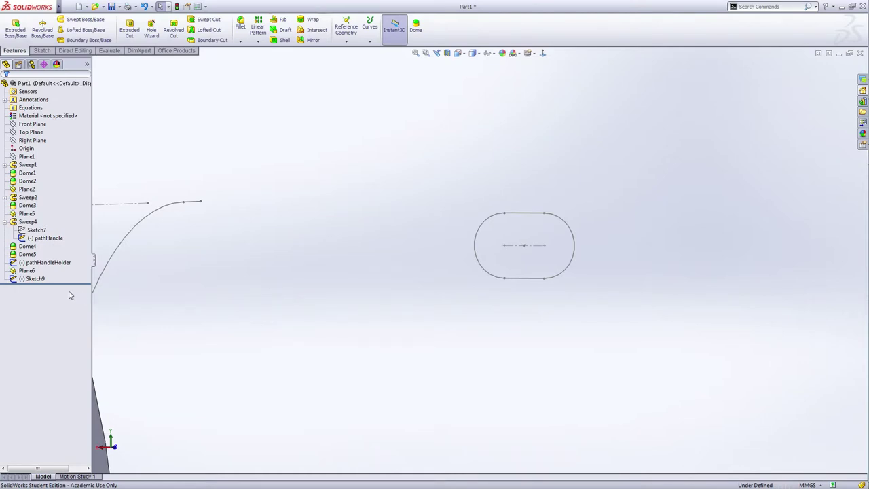
- Reopen the slot sketch and add a Pierce relation between the slot's center point and pathHandleHolder's short line
left_click(34, 279)
double_click(39, 280)
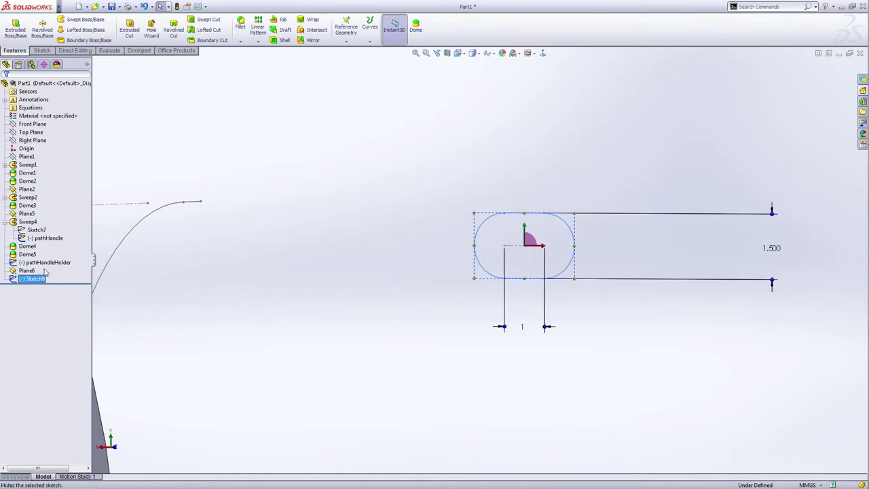
left_click(45, 262)
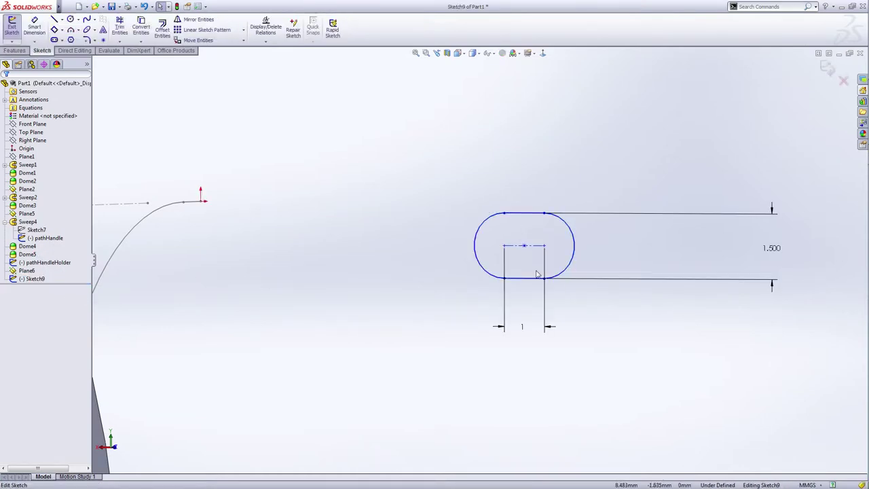
left_click(524, 246)
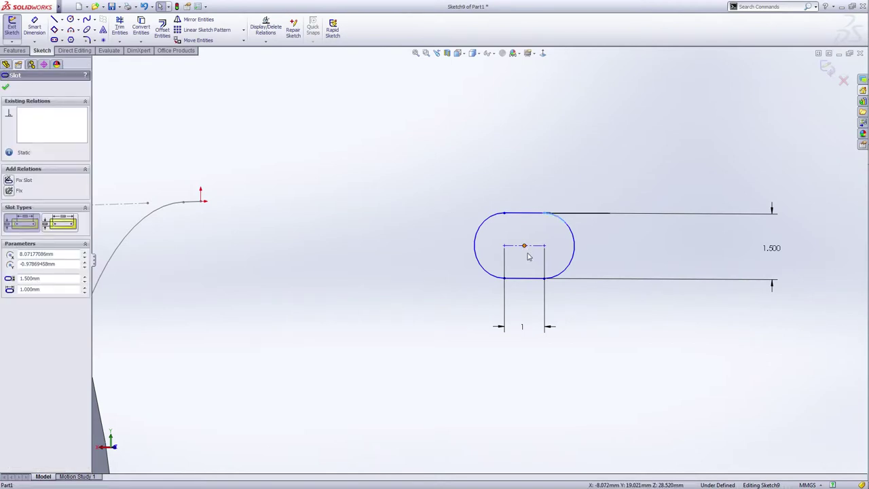
left_click(397, 319)
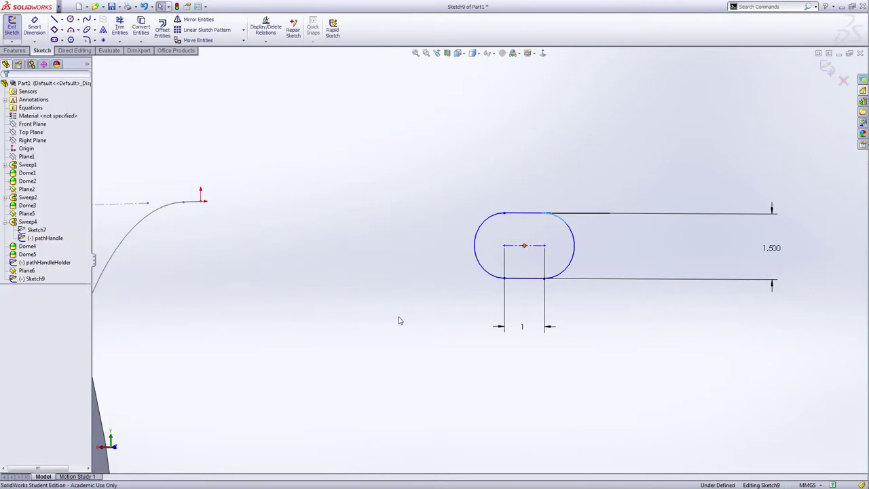
left_click(524, 246)
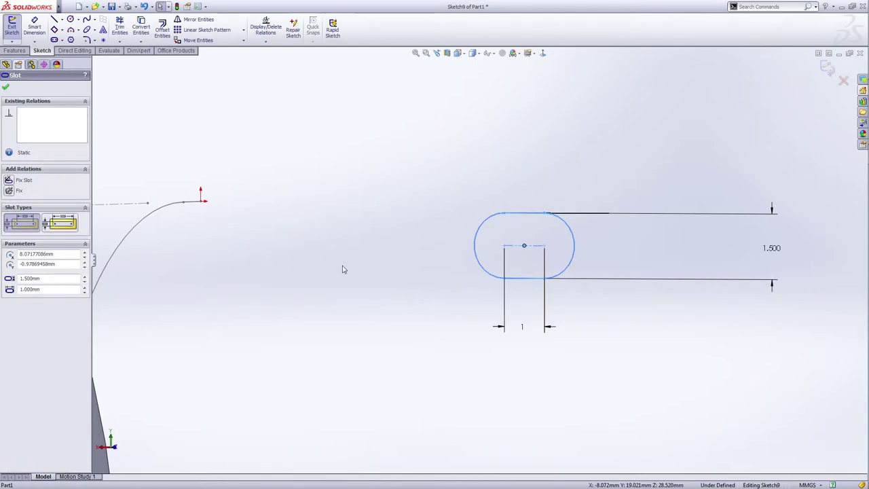
left_click(195, 203, "ctrl")
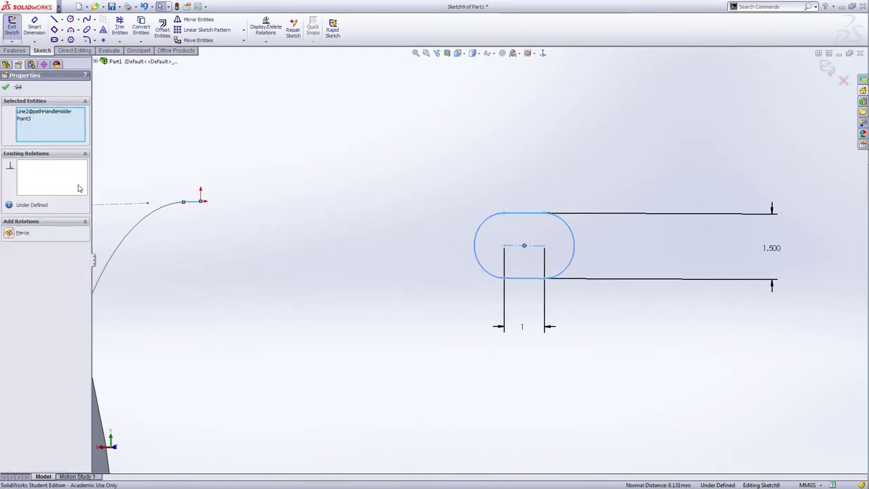
left_click(9, 233)
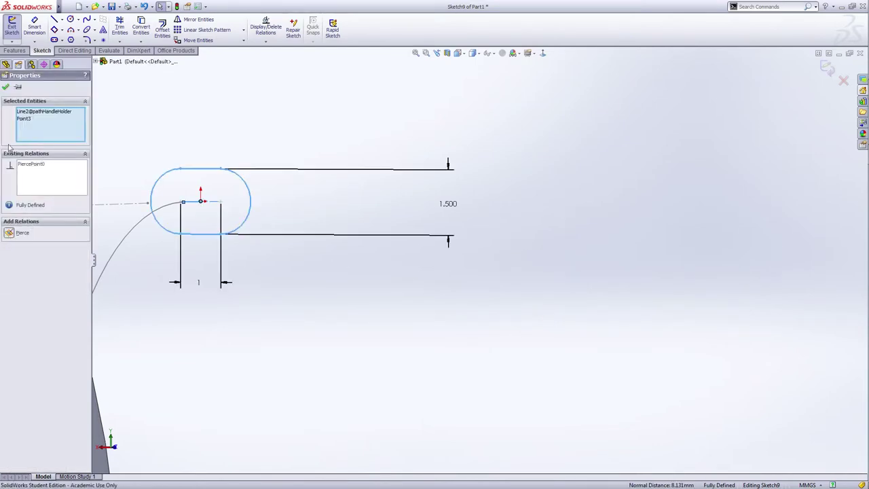
- Accept the slot center point's Pierce relation and exit the slot sketch
left_click(5, 87)
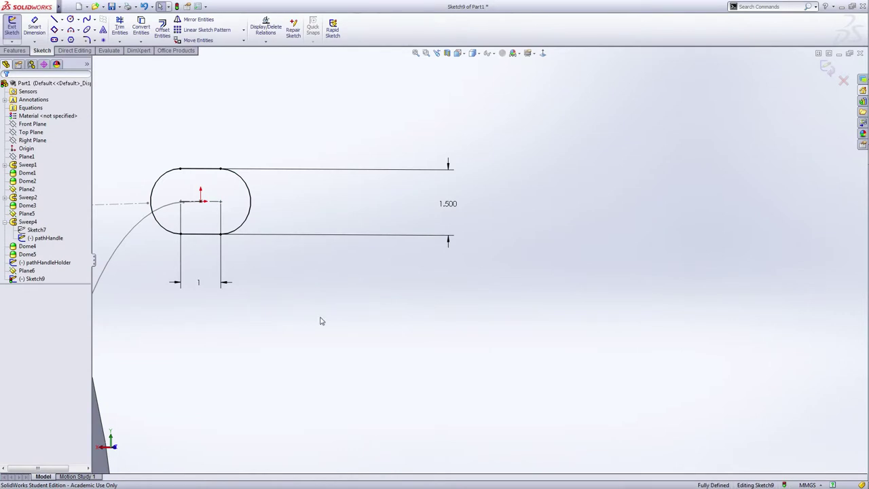
scroll(321, 321, "up", 2)
left_click(12, 26)
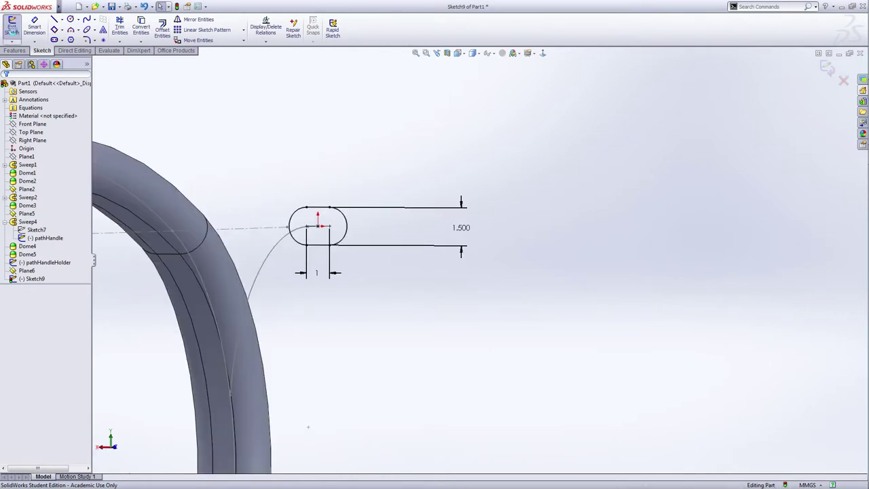
- Create a swept boss using the slot sketch Sketch9 as profile and pathHandleHolder as path
scroll(404, 332, "up", 2)
scroll(399, 327, "up", 2)
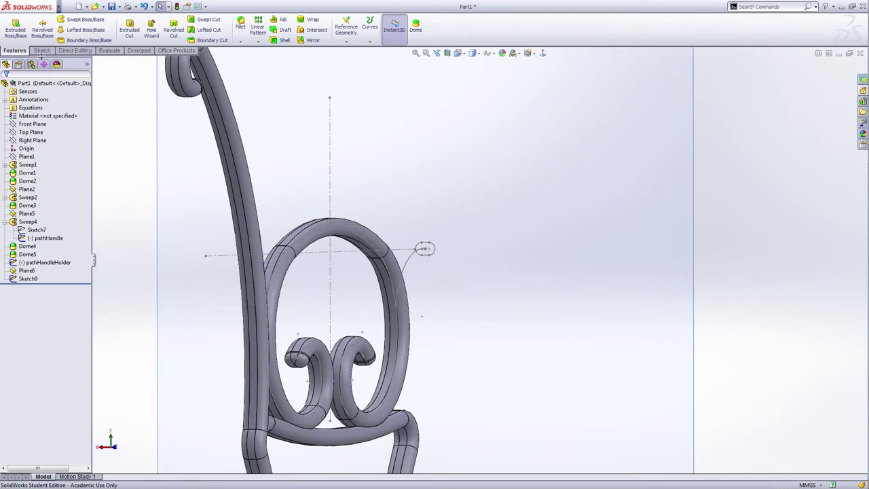
left_click(88, 21)
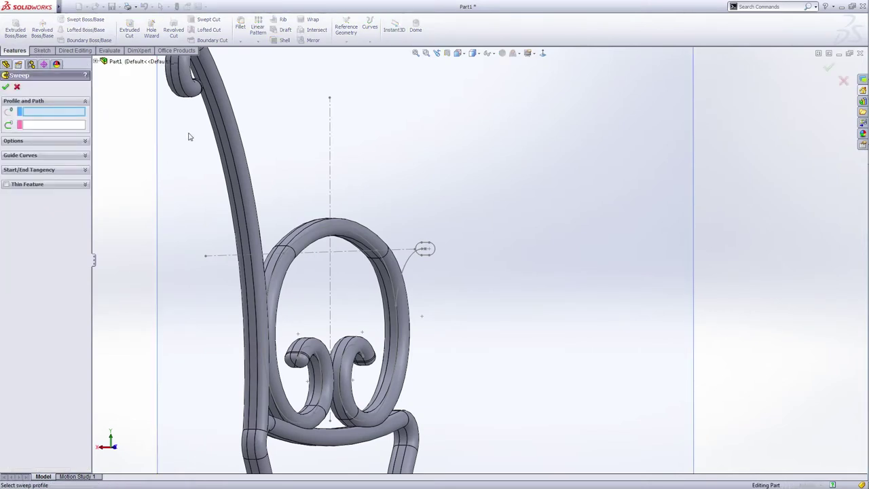
left_click(125, 64)
left_click(123, 242)
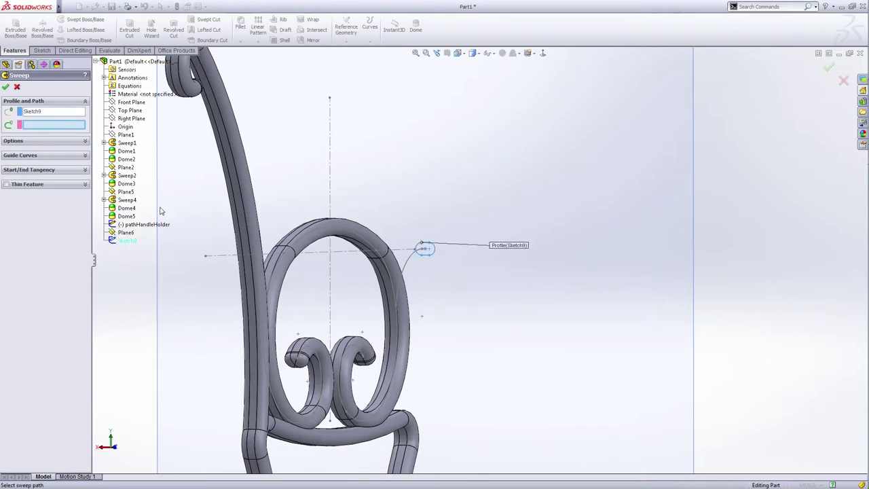
left_click(141, 225)
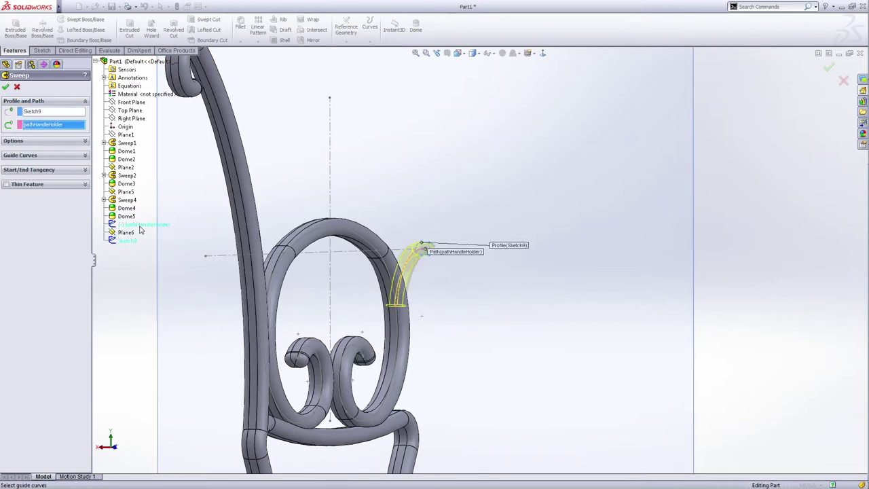
left_click(5, 86)
- Hide the reference planes Plane2 and Plane6
middle_click_drag(496, 348, 468, 349)
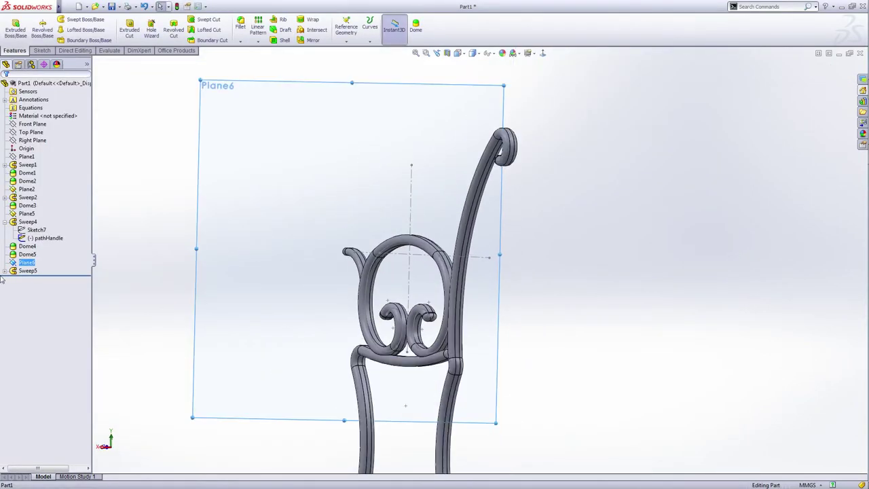
right_click(26, 188)
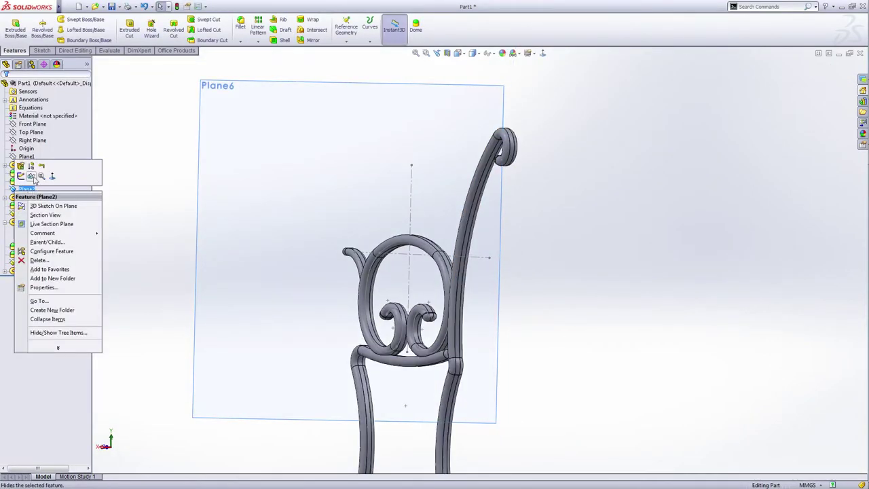
left_click(33, 176)
right_click(28, 262)
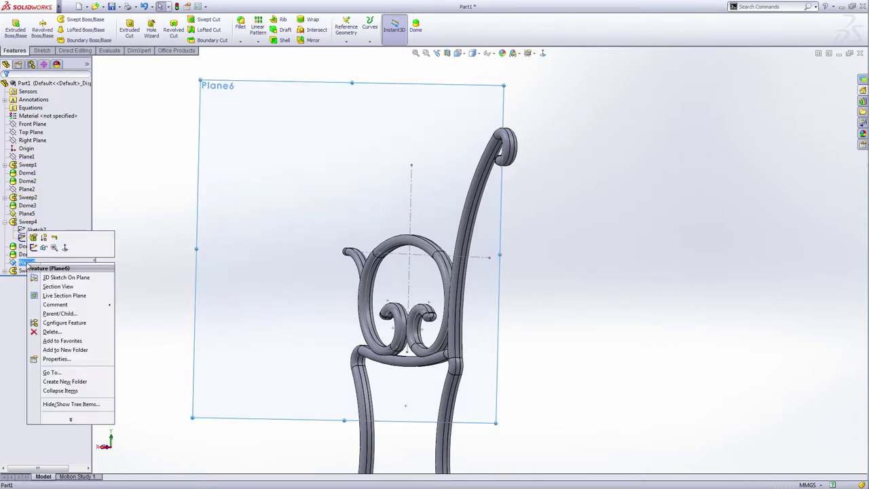
left_click(43, 249)
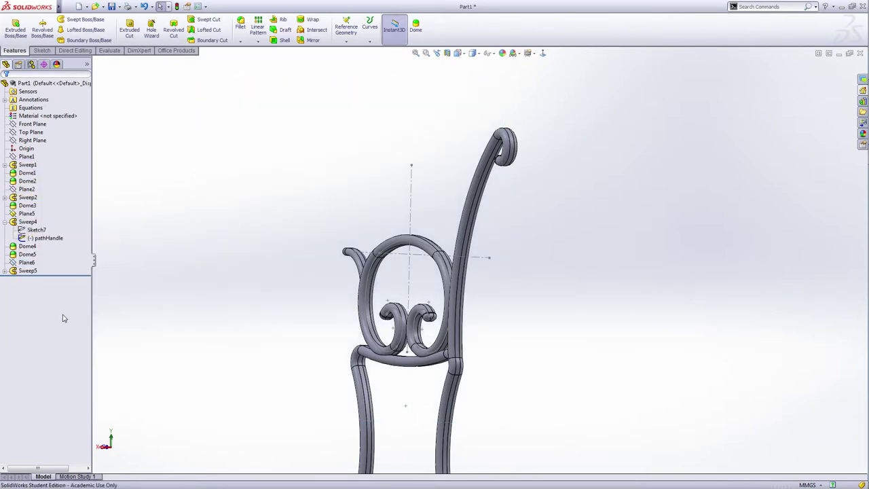
right_click(27, 221)
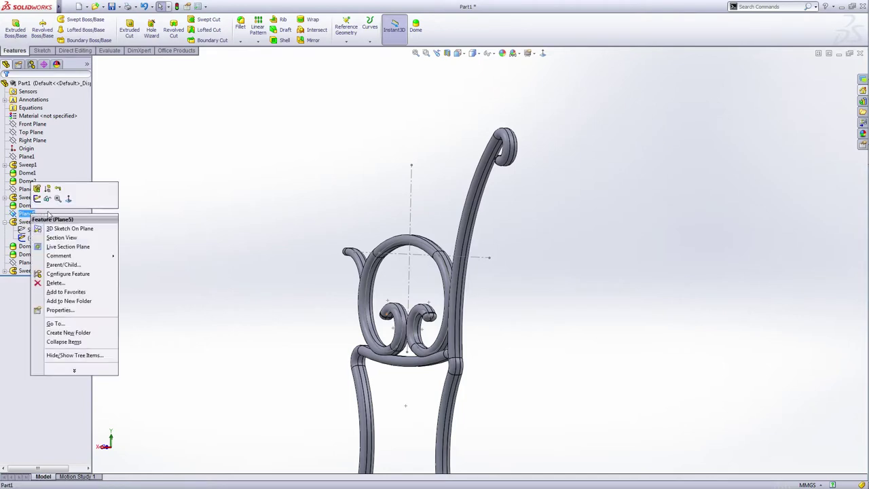
left_click(173, 245)
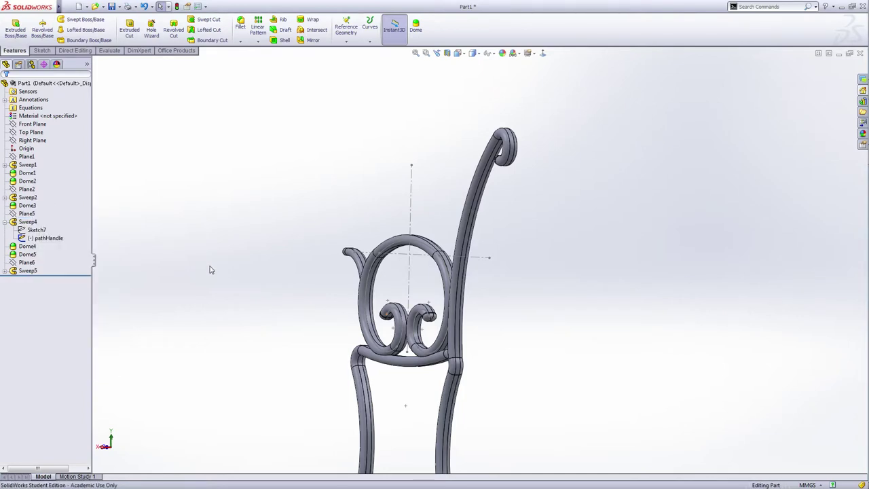
- Hide the pathHandle sketch belonging to the armrest sweep Sweep4
key("f")
middle_click_drag(522, 326, 588, 330)
scroll(417, 256, "up", 5)
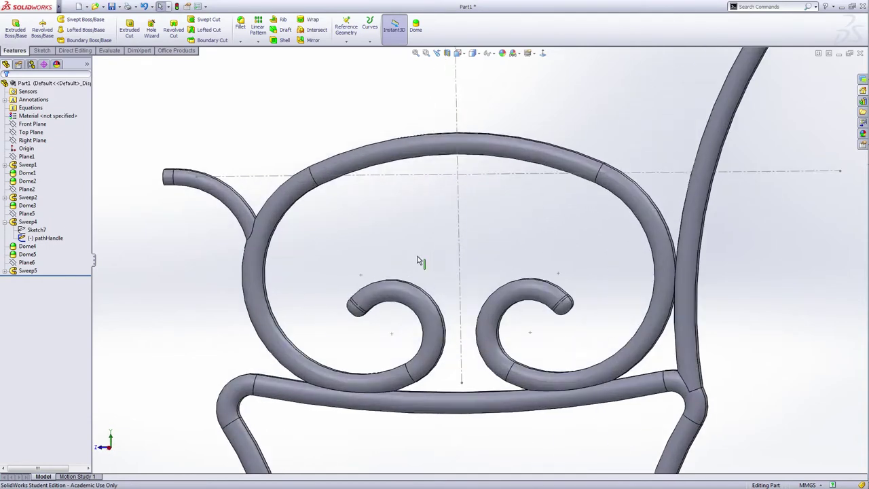
scroll(418, 256, "down", 3)
left_click(46, 238)
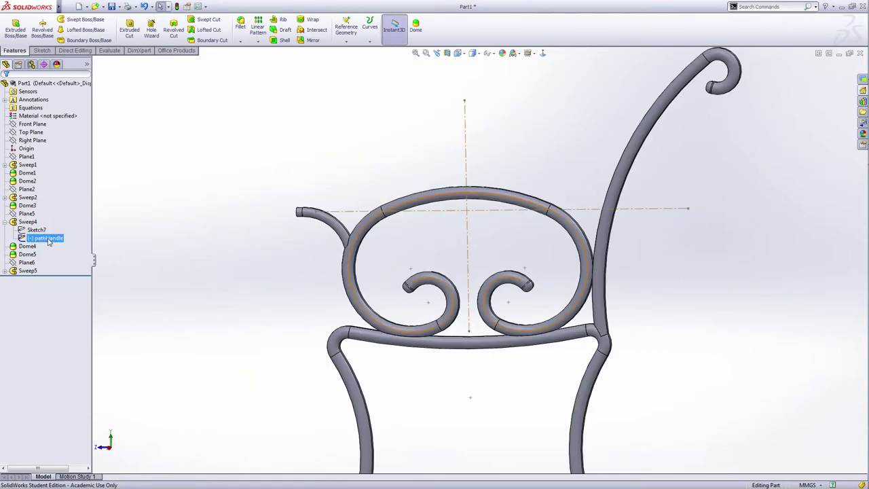
right_click(51, 239)
left_click(258, 291)
key("f")
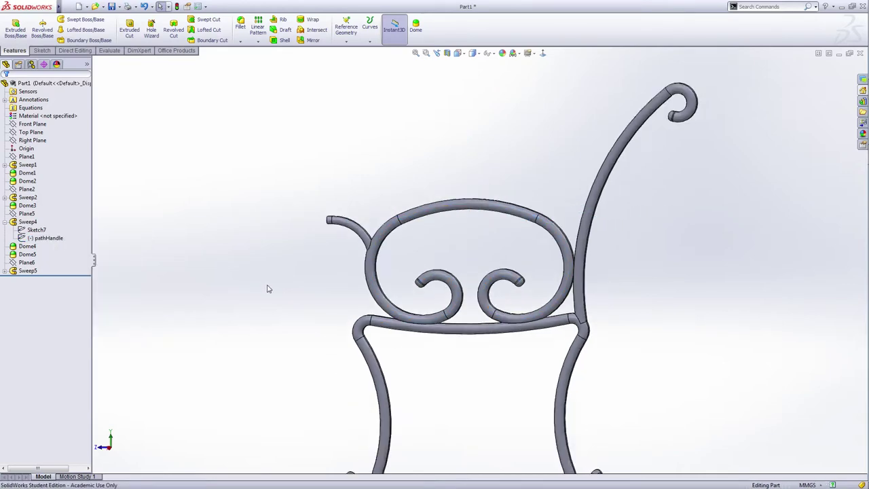
- Create a reference plane perpendicular to the handle holder's slot-shaped end face and coincident with that face's upper straight edge
mouse_move(274, 283)
middle_mouse_down()
mouse_move(308, 285)
mouse_move(287, 291)
middle_mouse_up()
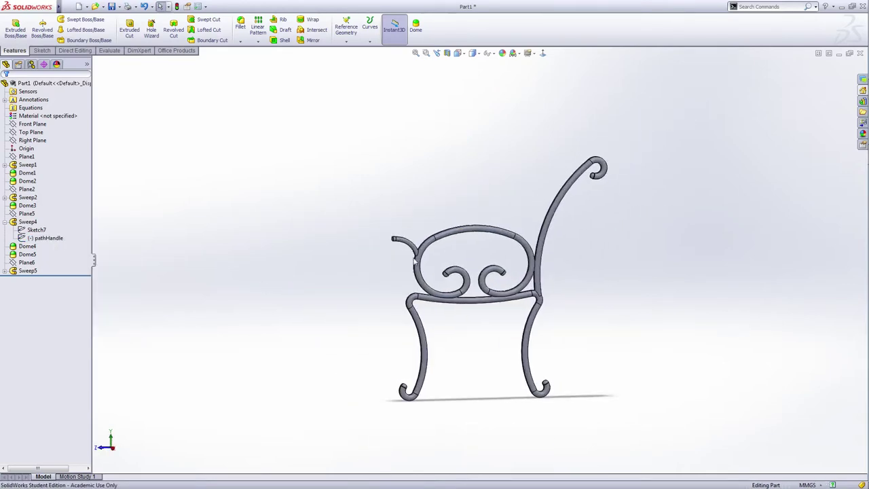
scroll(385, 253, "up", 3)
middle_click_drag(326, 262, 409, 246)
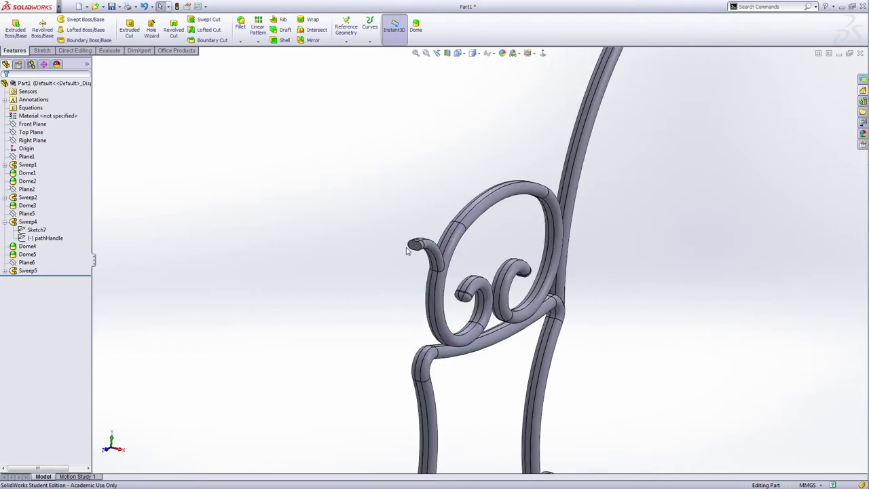
scroll(409, 247, "up", 4)
scroll(467, 254, "up", 2)
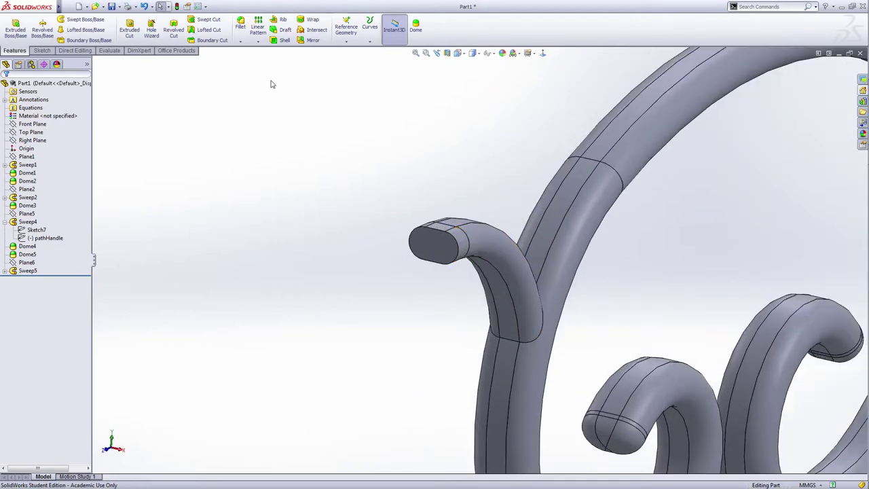
left_click(347, 28)
left_click(354, 54)
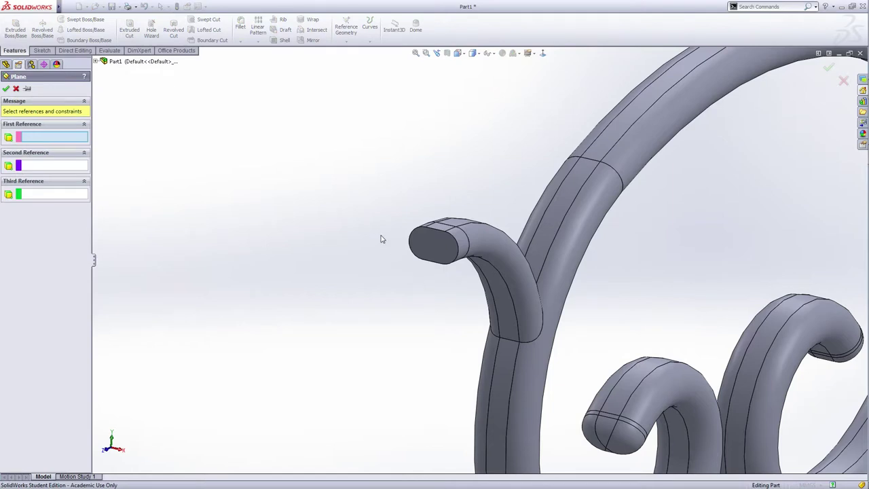
middle_click_drag(382, 238, 384, 246)
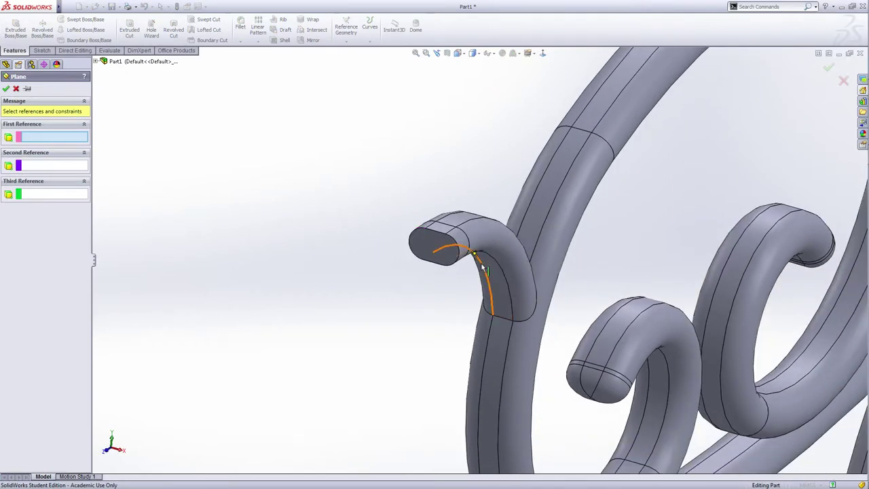
left_click(436, 252)
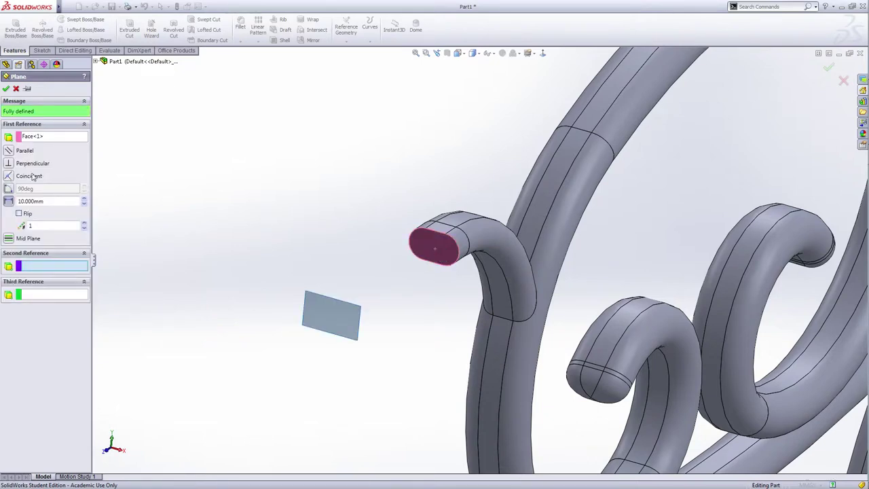
left_click(8, 163)
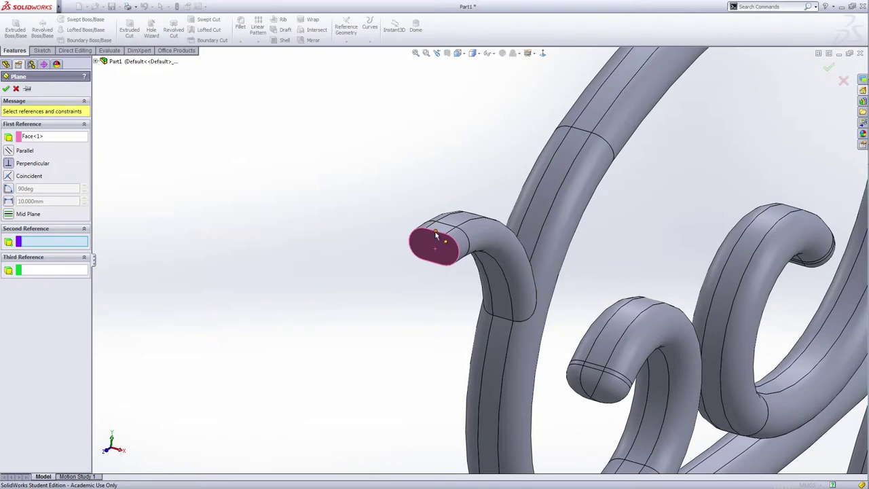
scroll(442, 239, "down", 3)
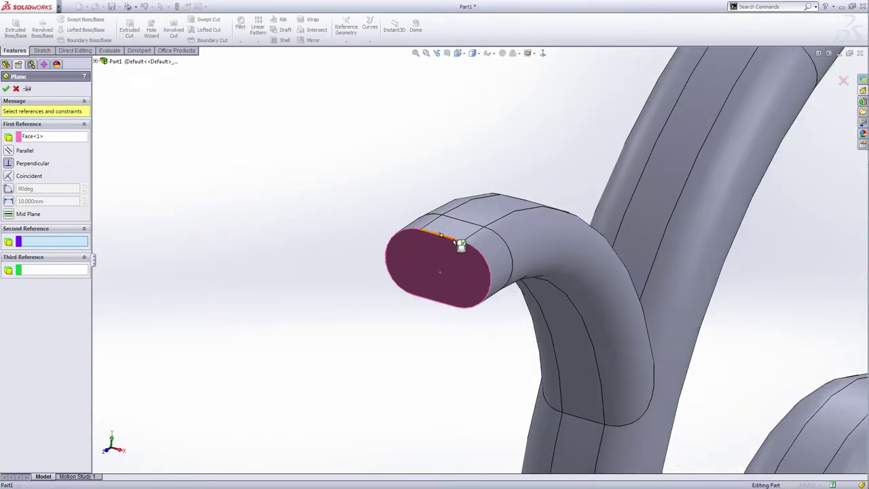
left_click(452, 240)
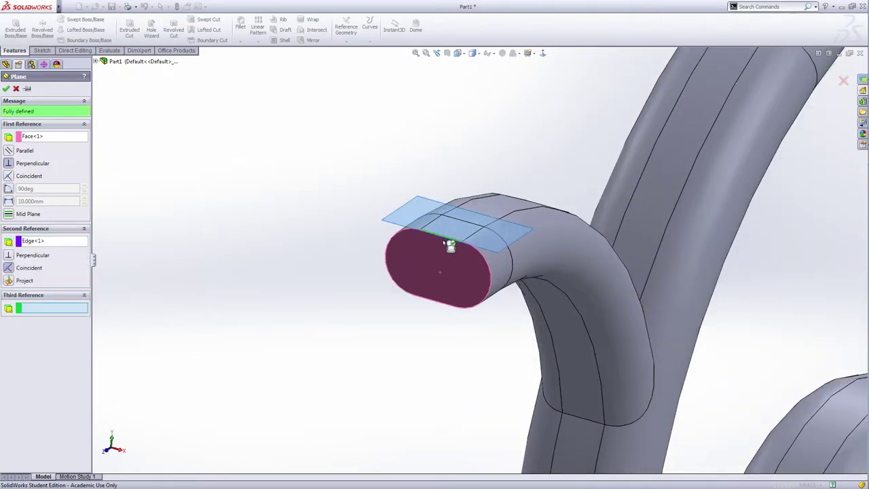
left_click(6, 89)
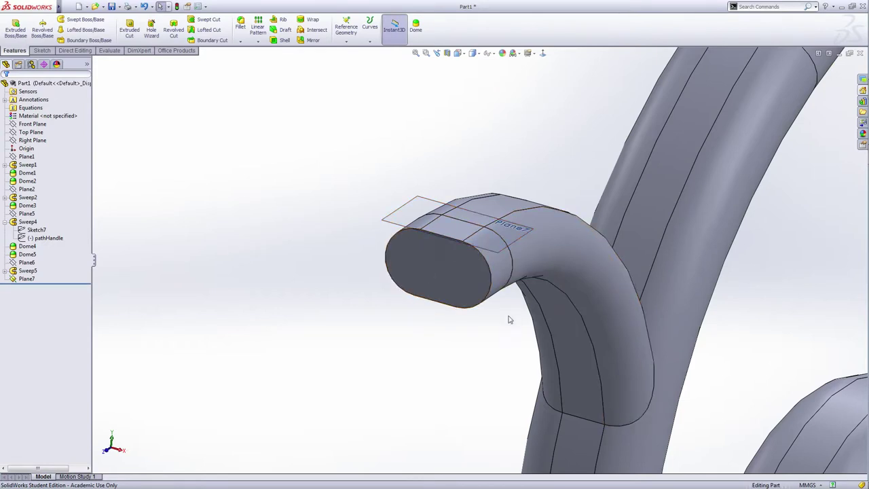
- Select the new reference plane Plane7 at the end of the handle holder
left_click(26, 279)
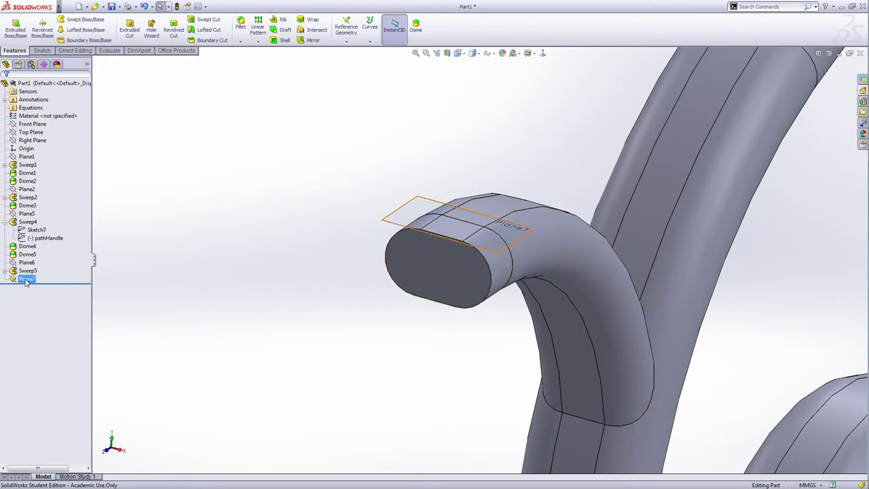